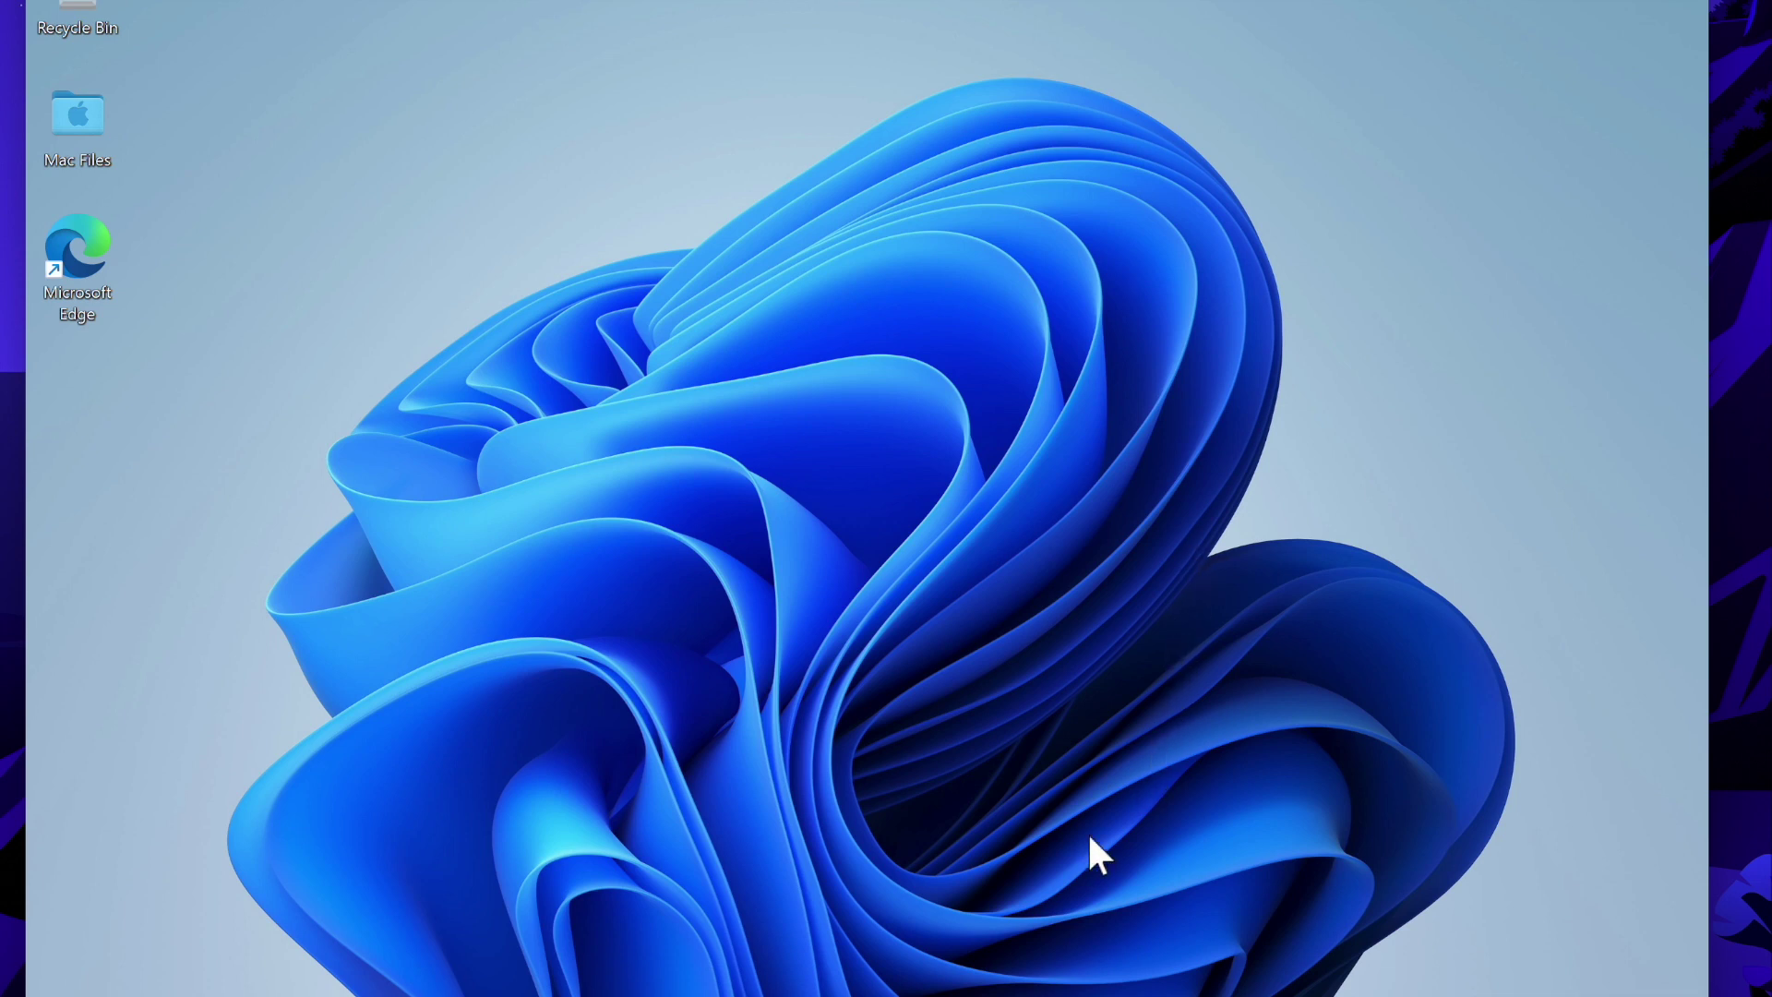
- Start Aspen Plus and create a new blank simulation
{"action": "left_click", "coordinate": [1112, 992]}
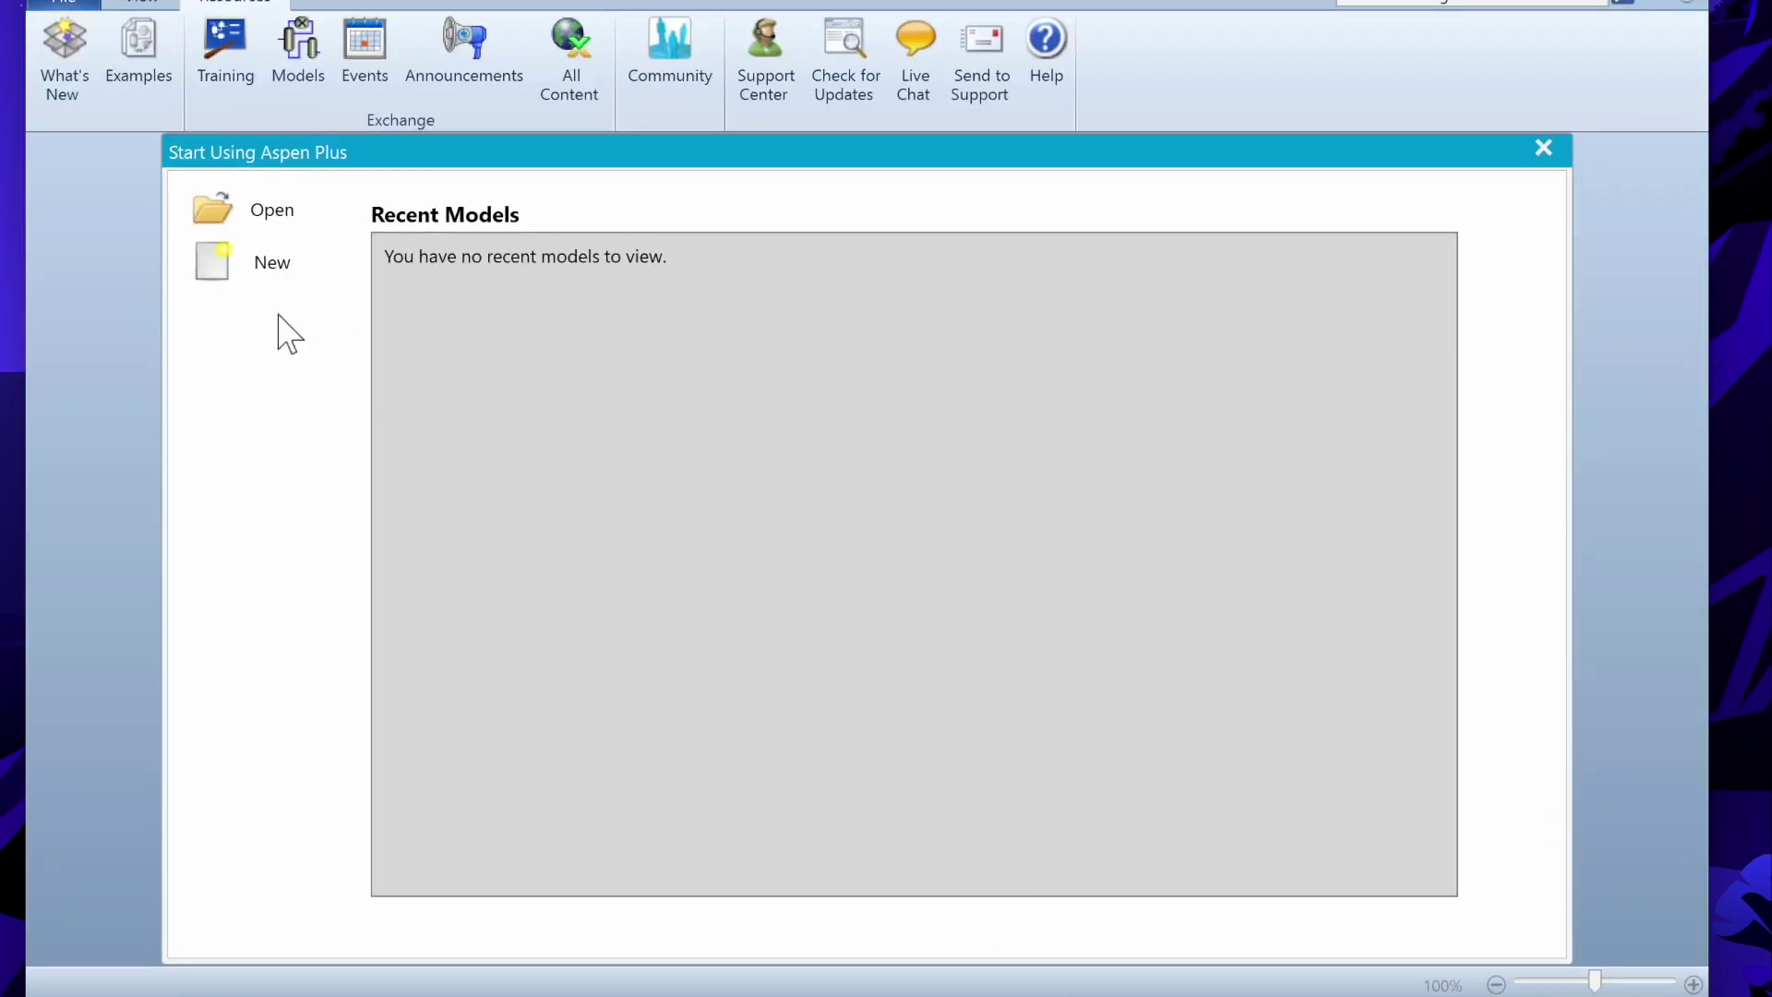
{"action": "left_click", "coordinate": [272, 275]}
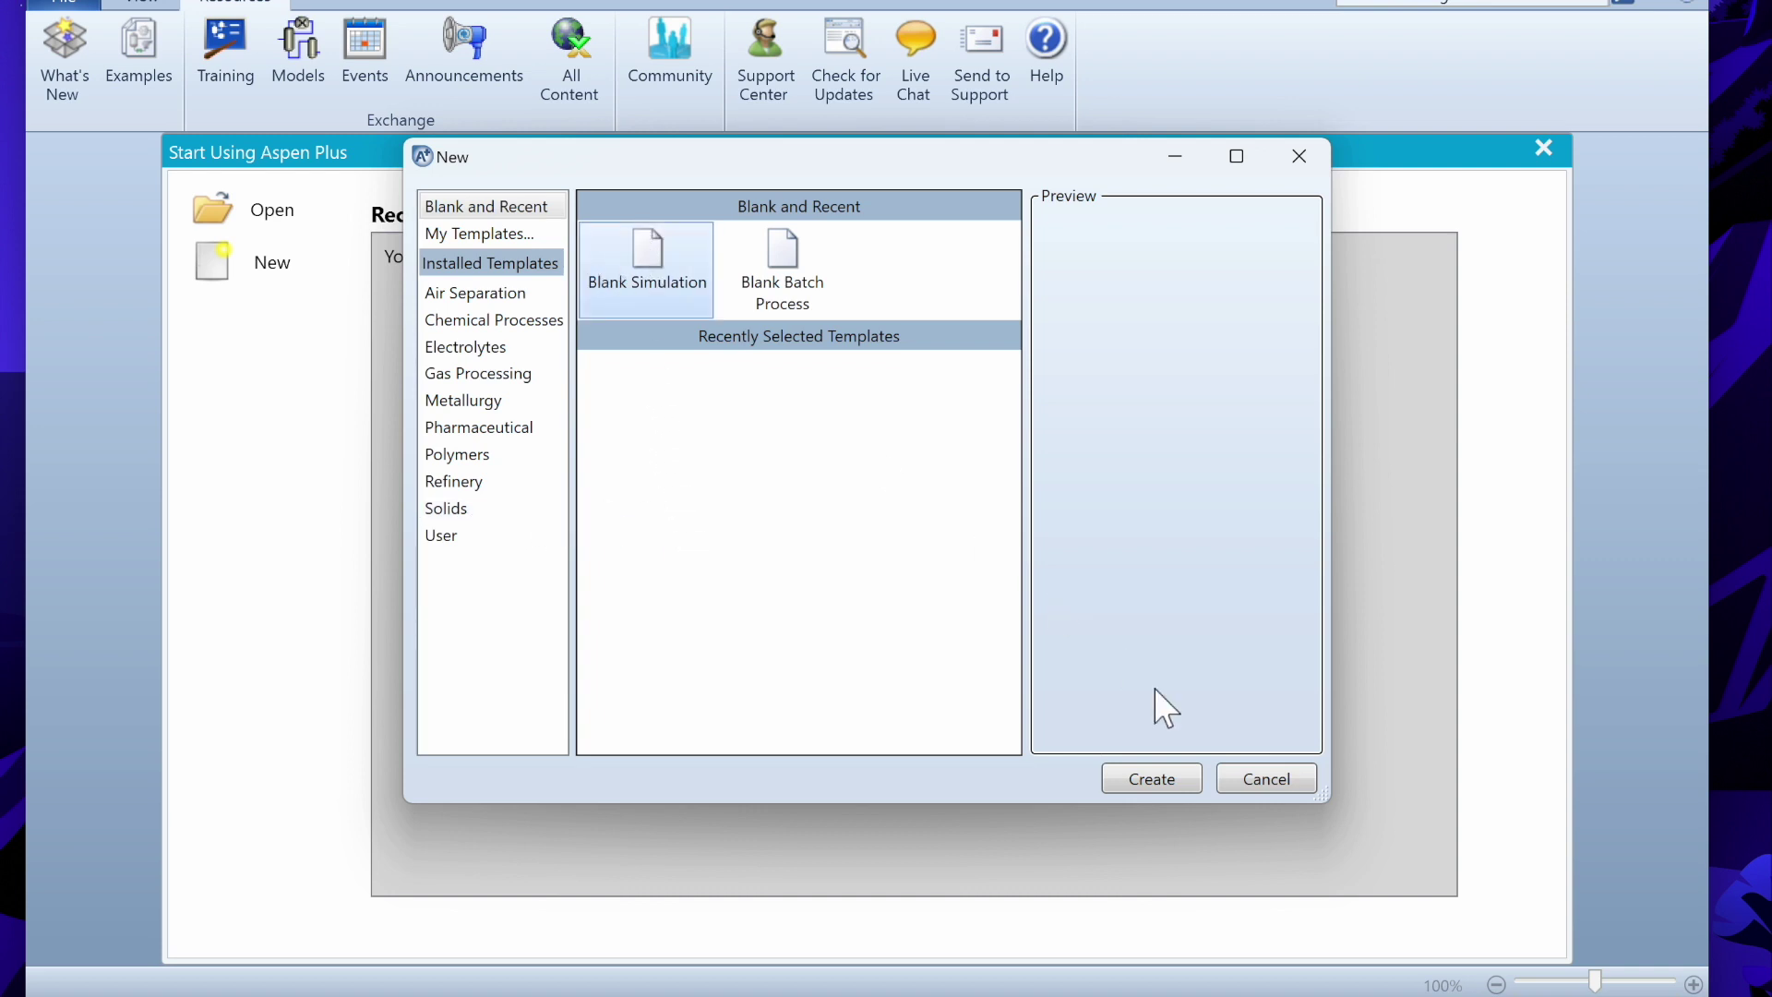
{"action": "left_click", "coordinate": [1165, 780]}
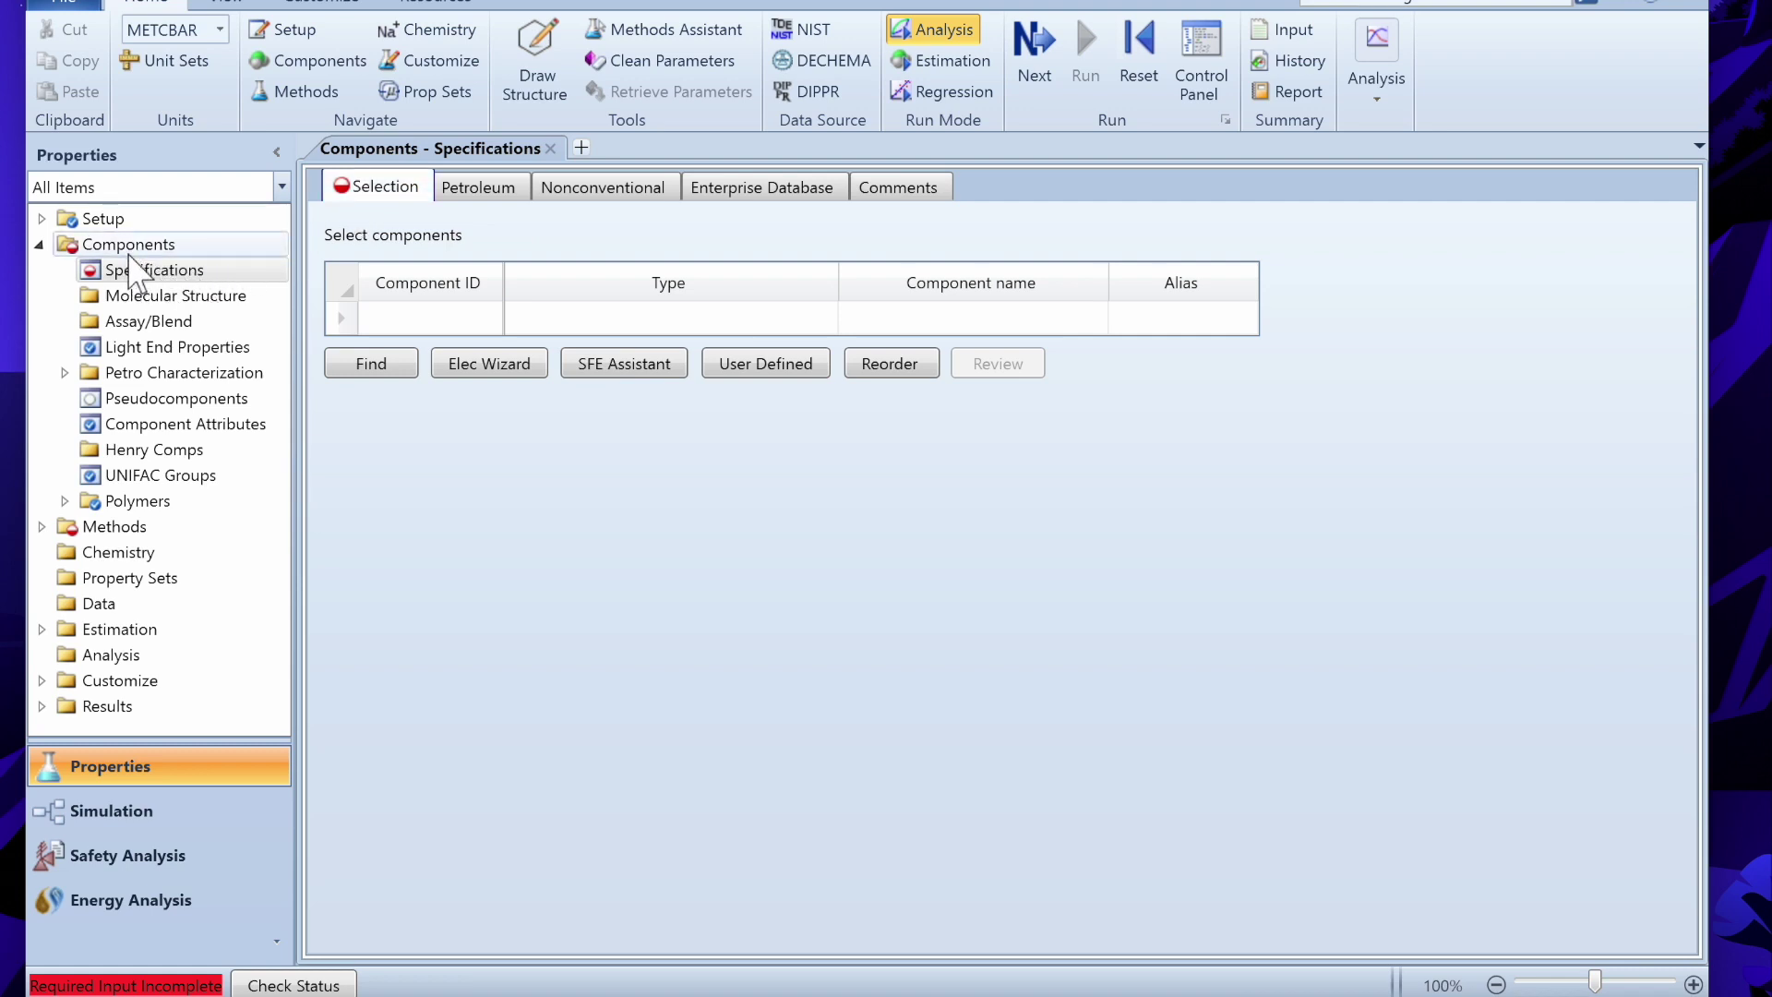
- Add water and benzene to the component list with the component IDs WATER and BENZENE
{"action": "left_click", "coordinate": [889, 318]}
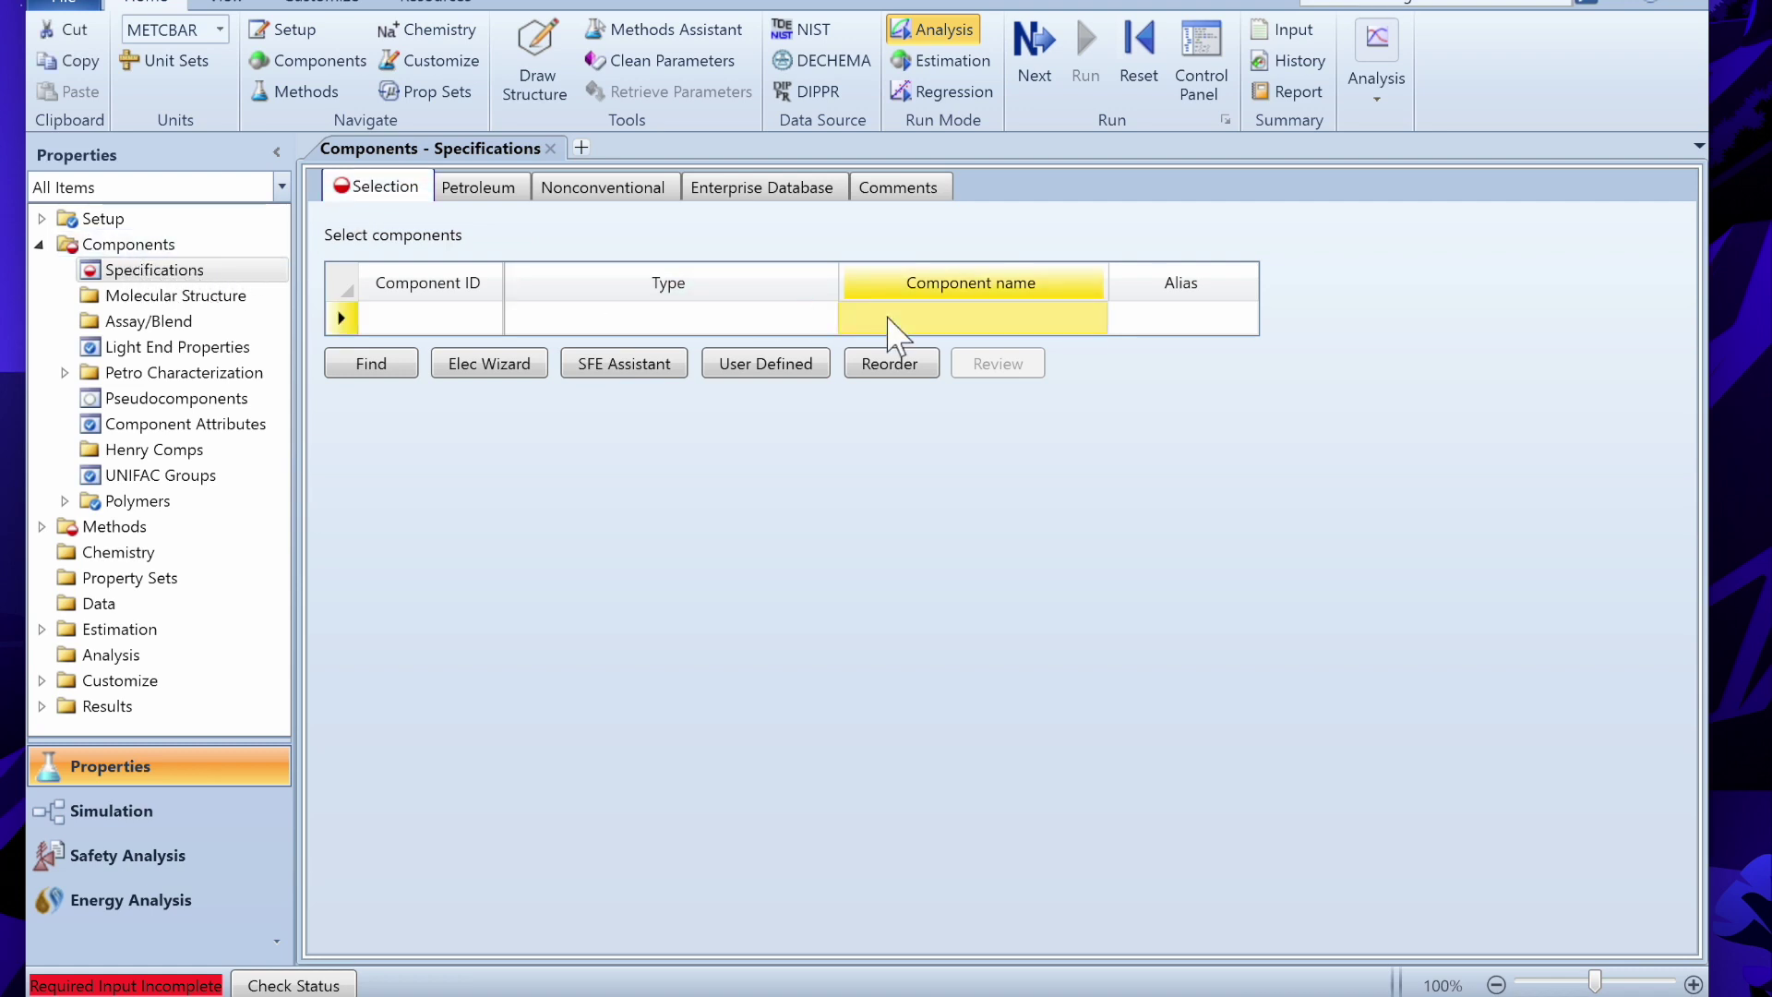
{"action": "type", "text": "water"}
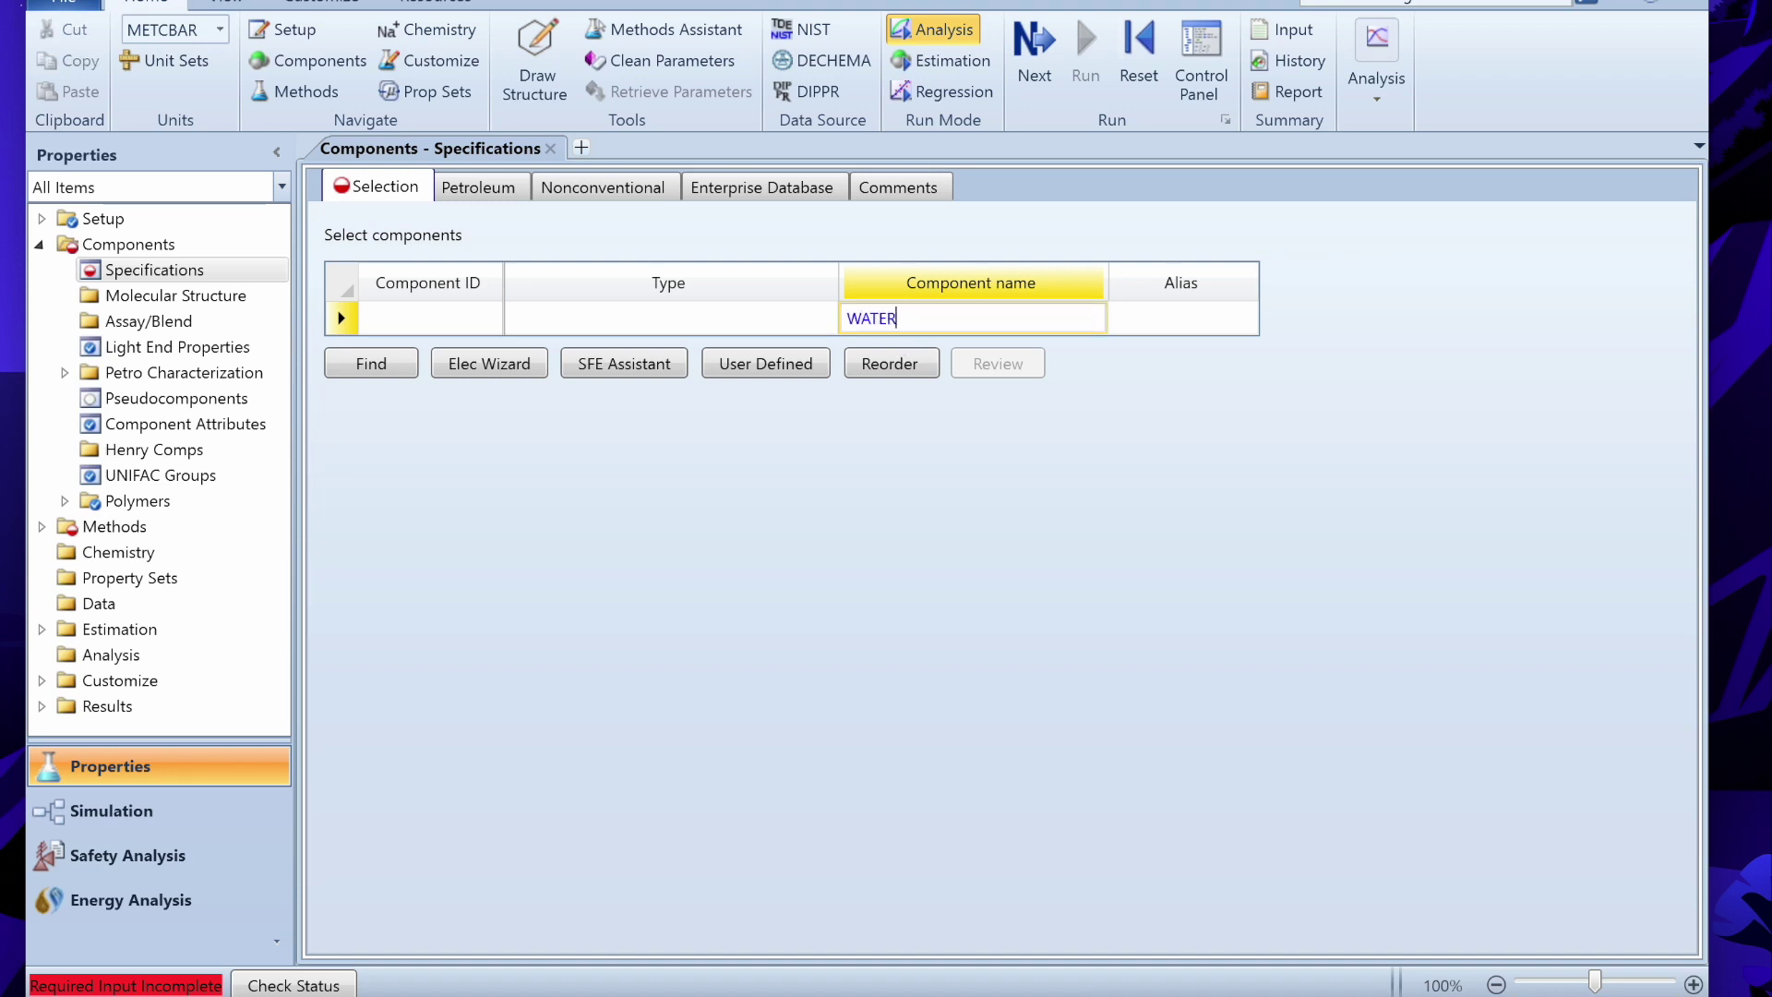
{"action": "key", "text": "Return"}
{"action": "left_click", "coordinate": [421, 318]}
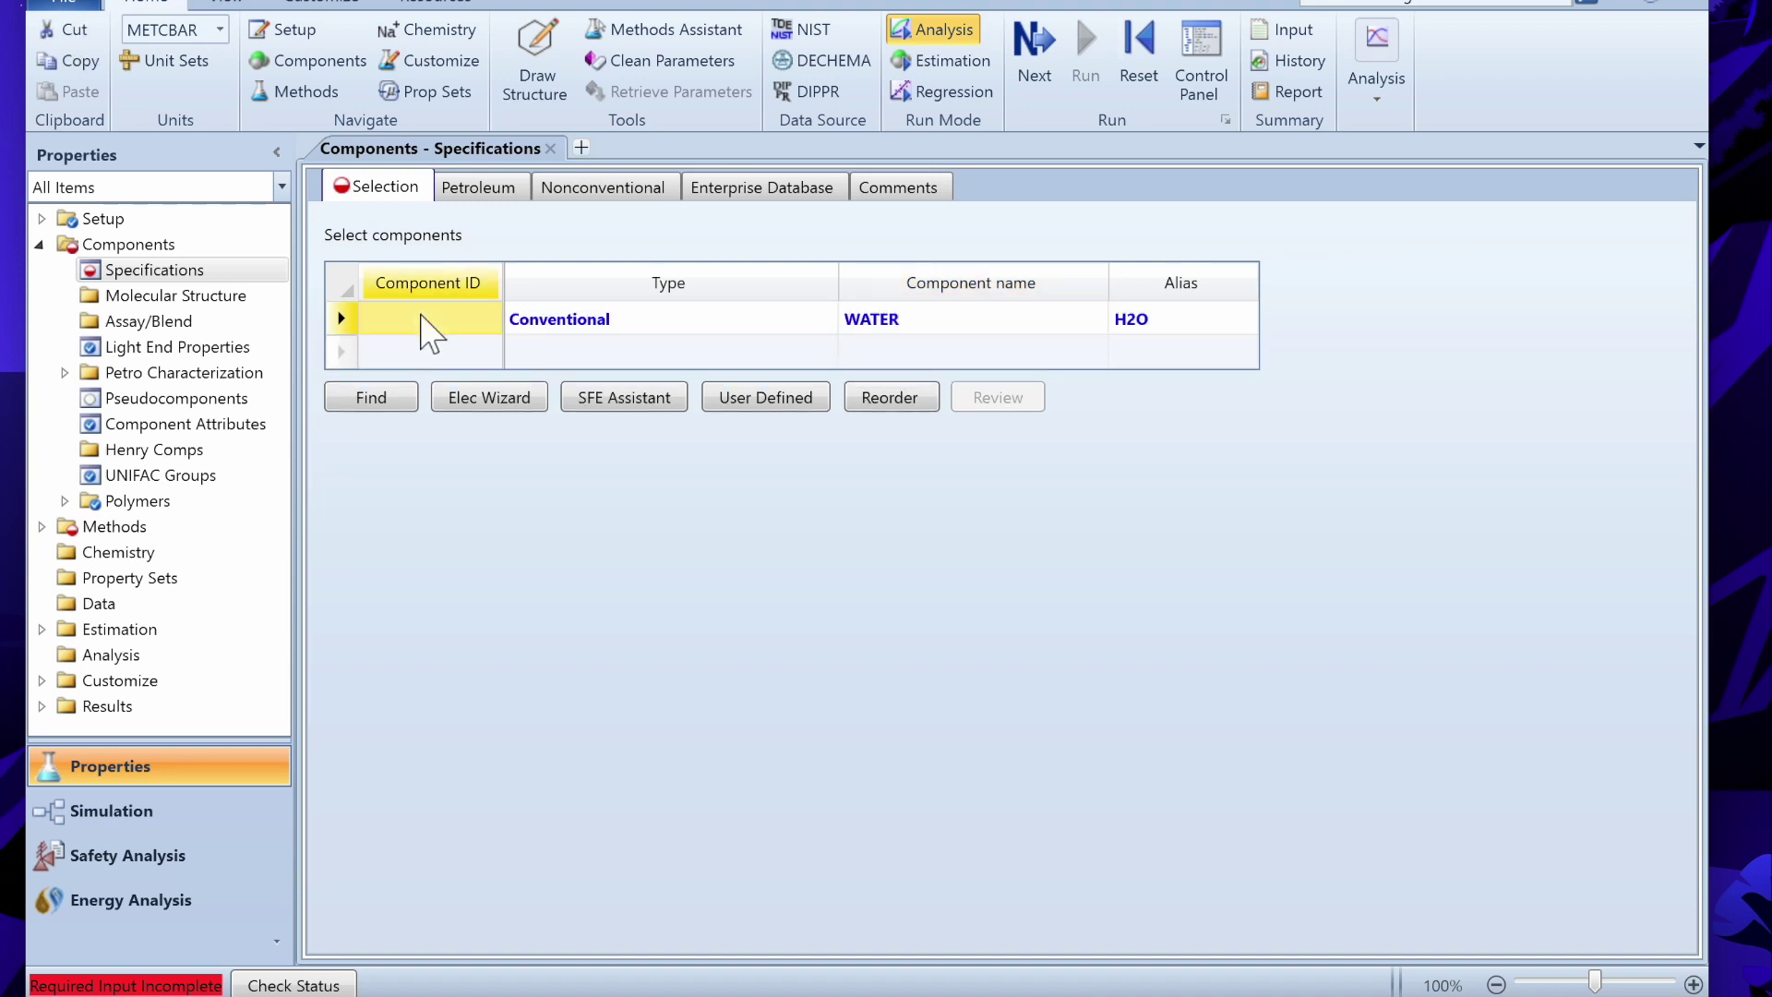
{"action": "type", "text": "WATER"}
{"action": "key", "text": "Return"}
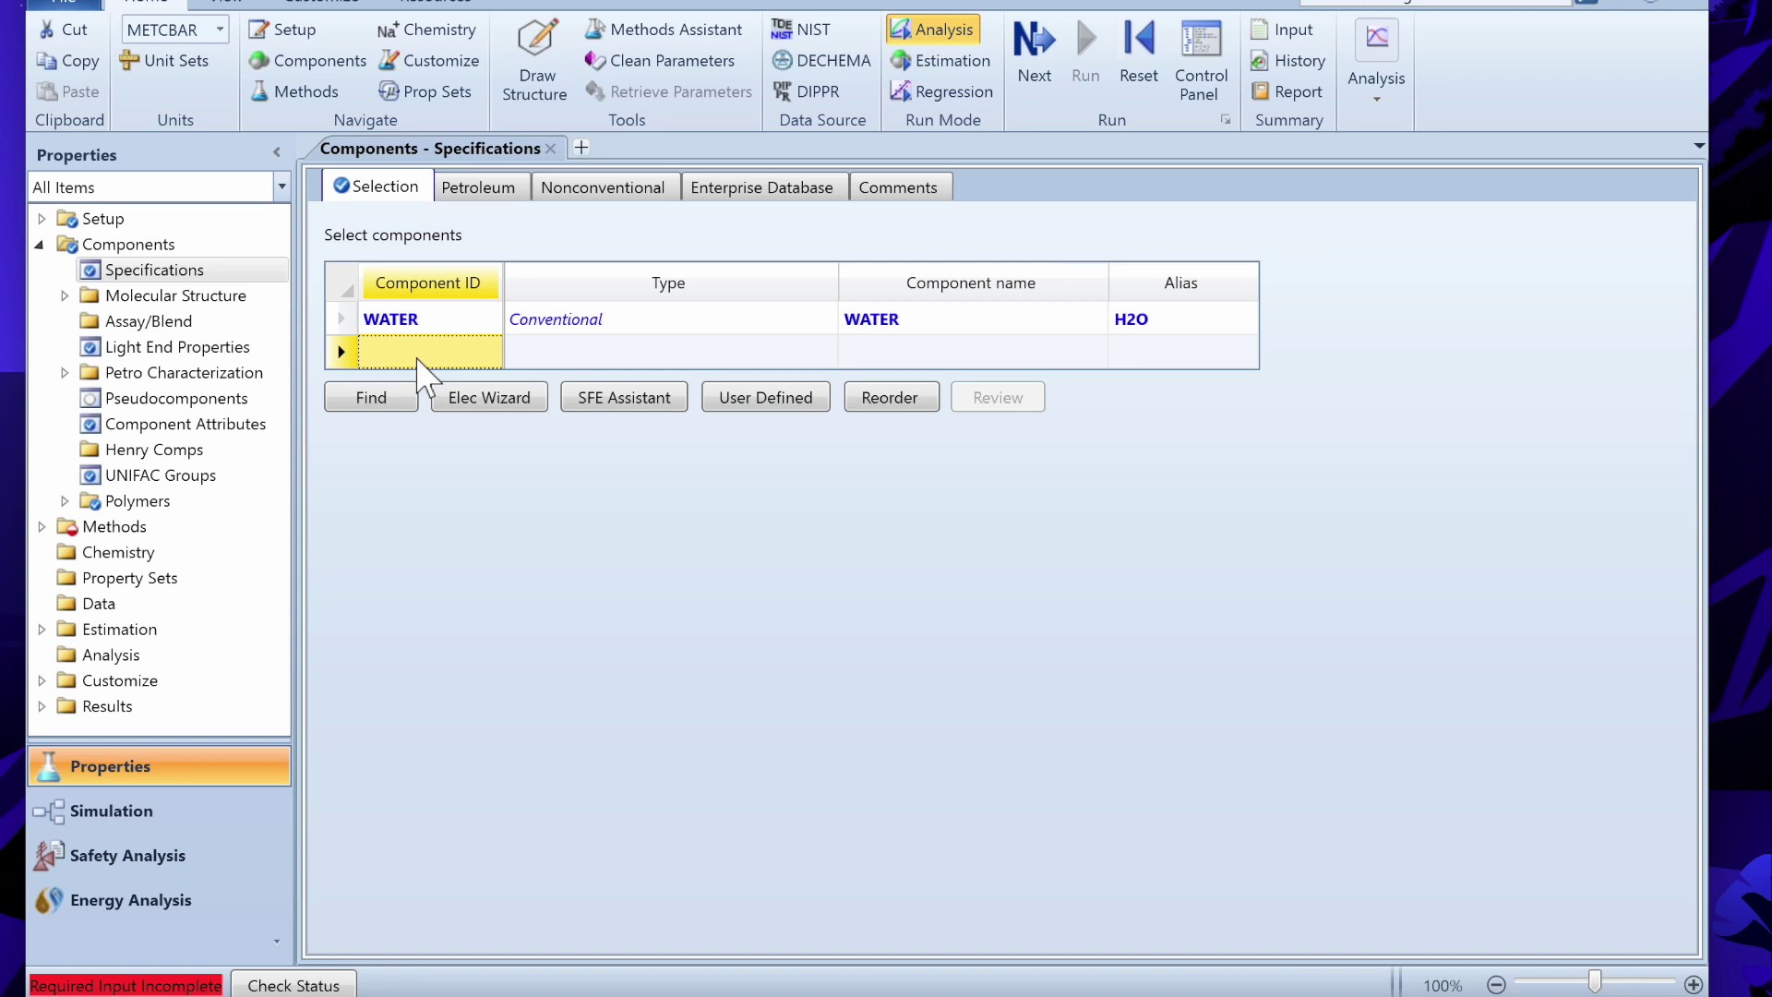
{"action": "type", "text": "BENZENE"}
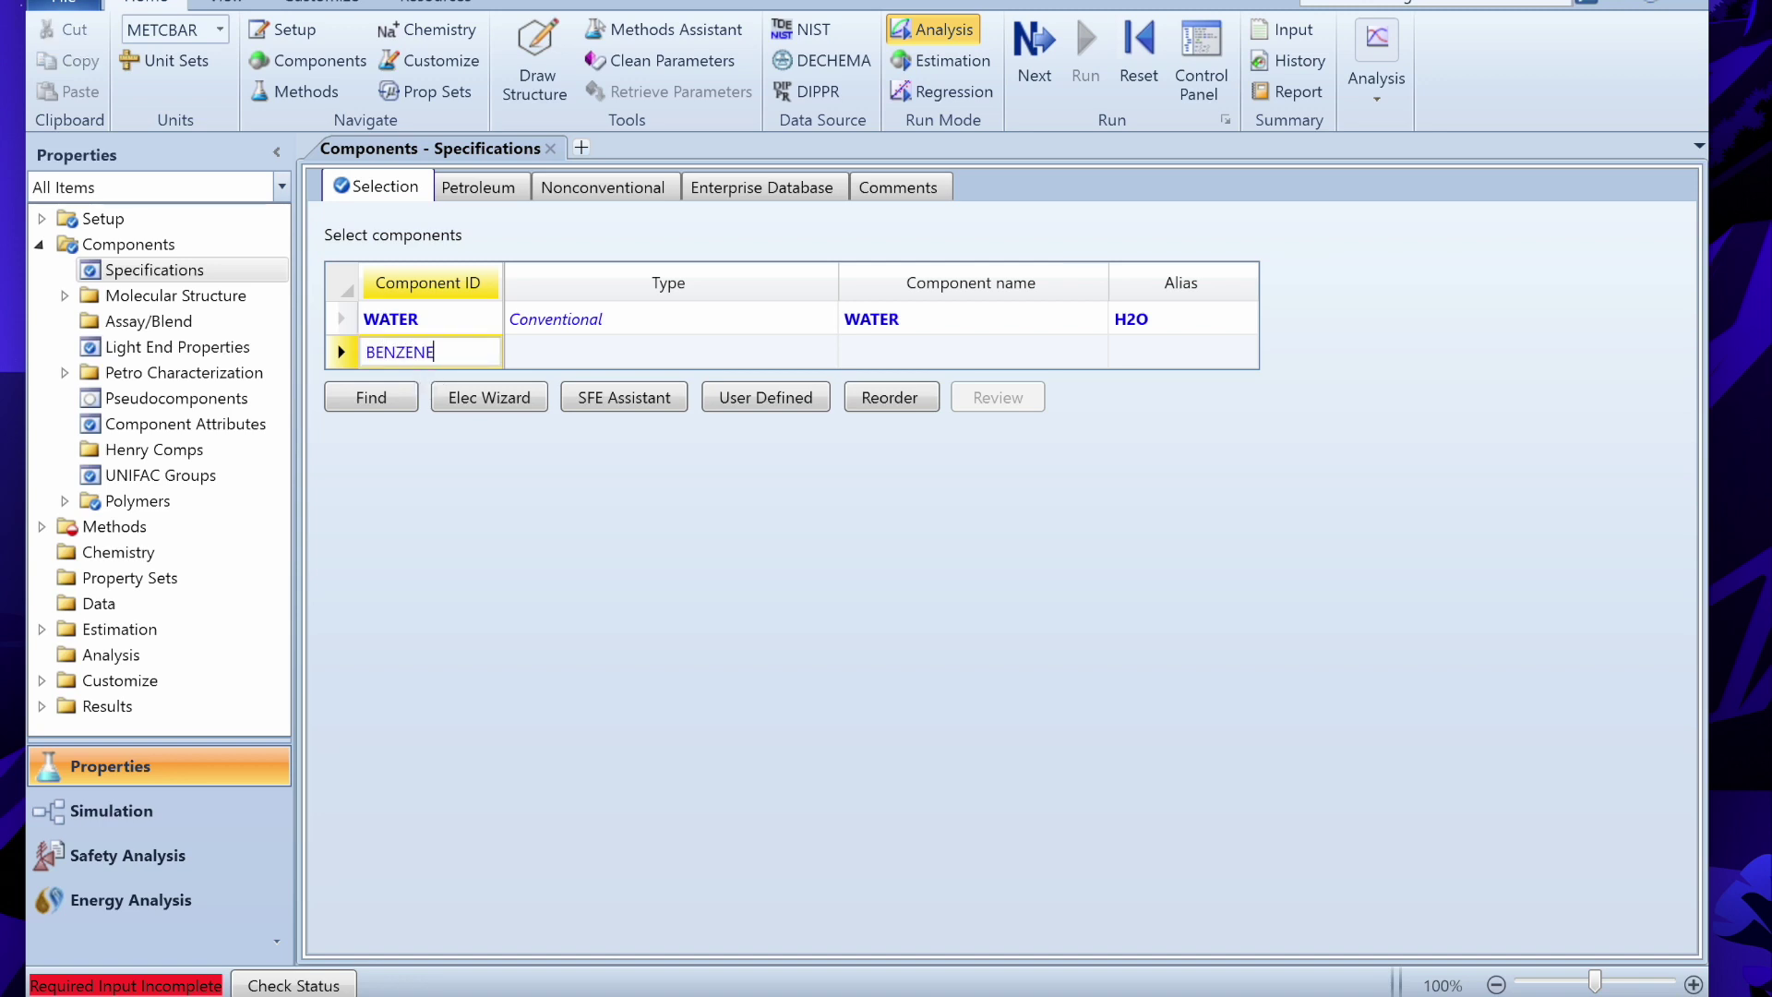
{"action": "key", "text": "Return"}
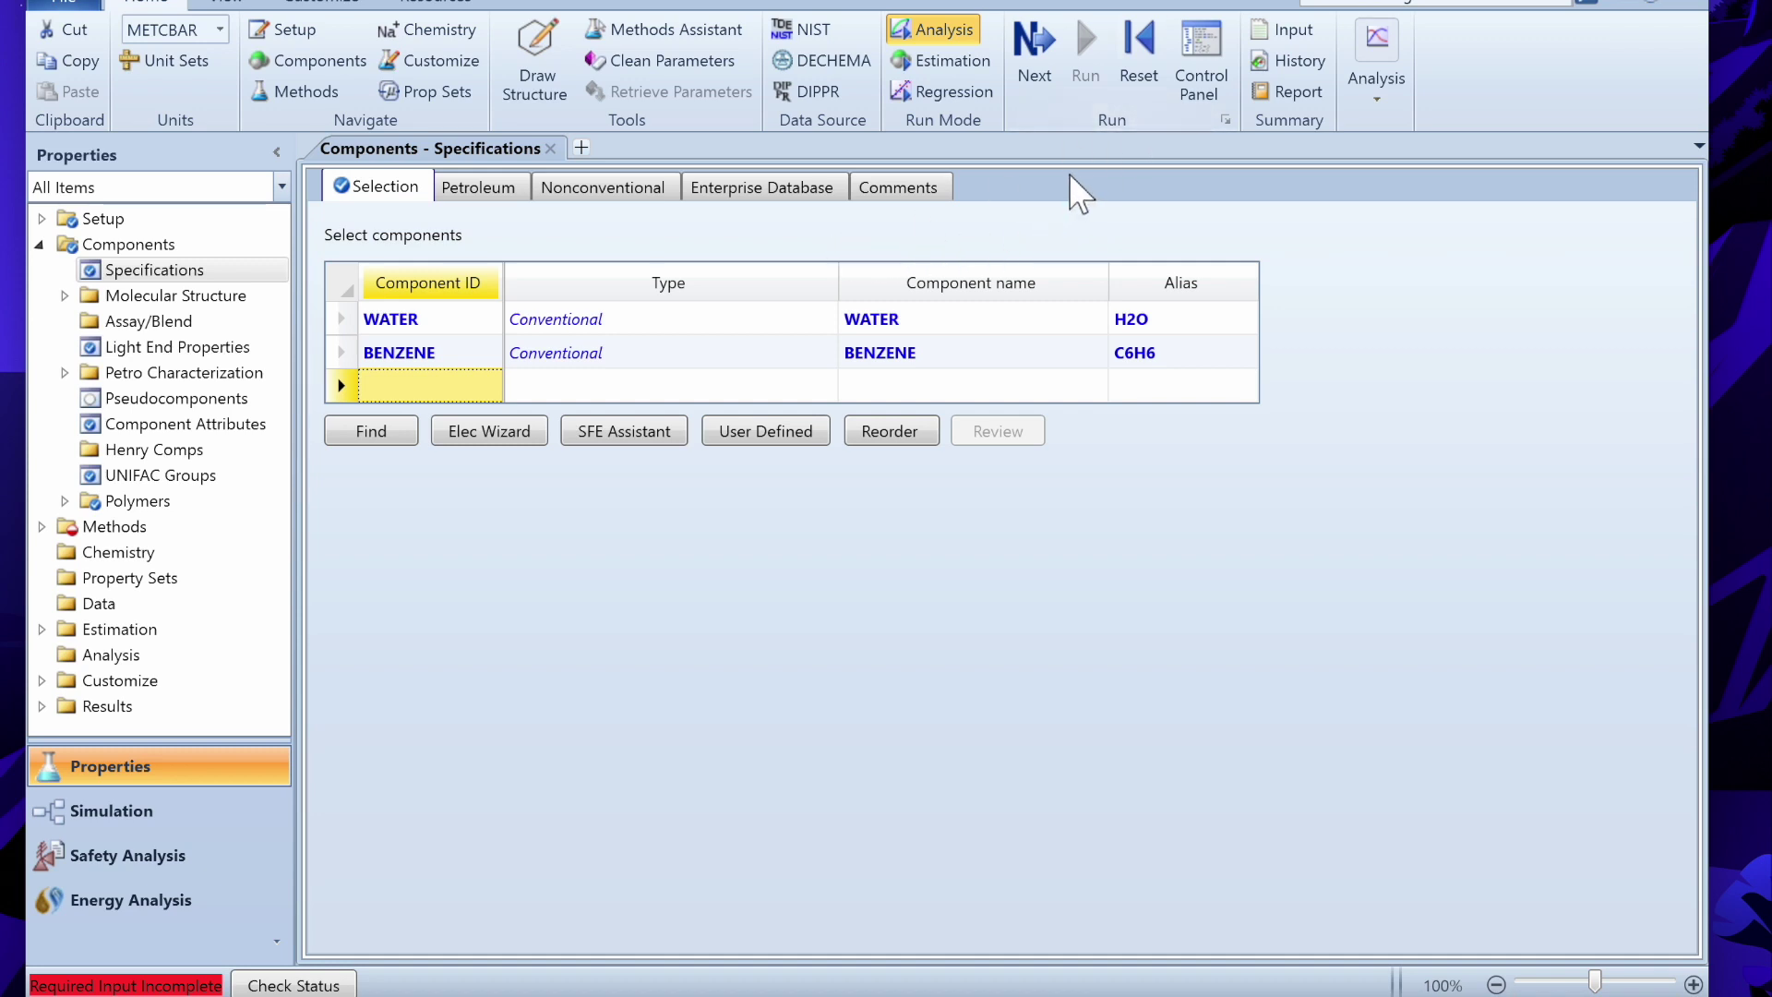
- Go on to the property method specifications and browse the available method names without choosing one
{"action": "left_click", "coordinate": [1043, 67]}
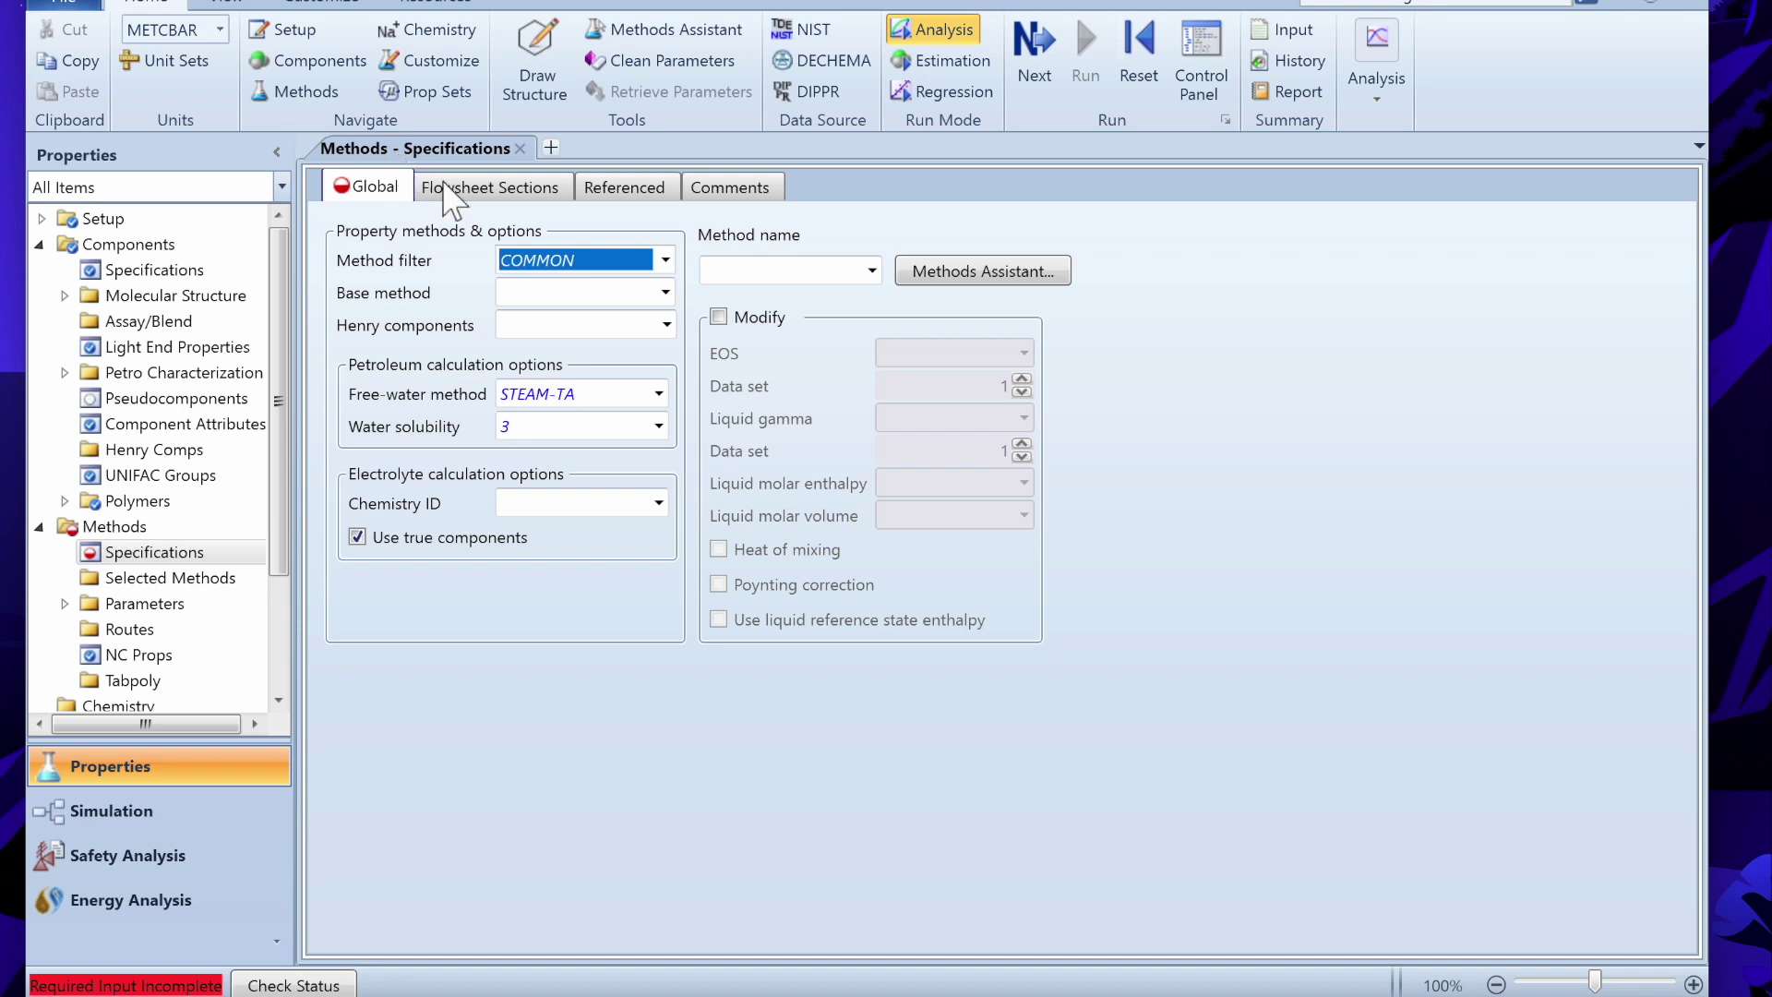
{"action": "left_click", "coordinate": [872, 270]}
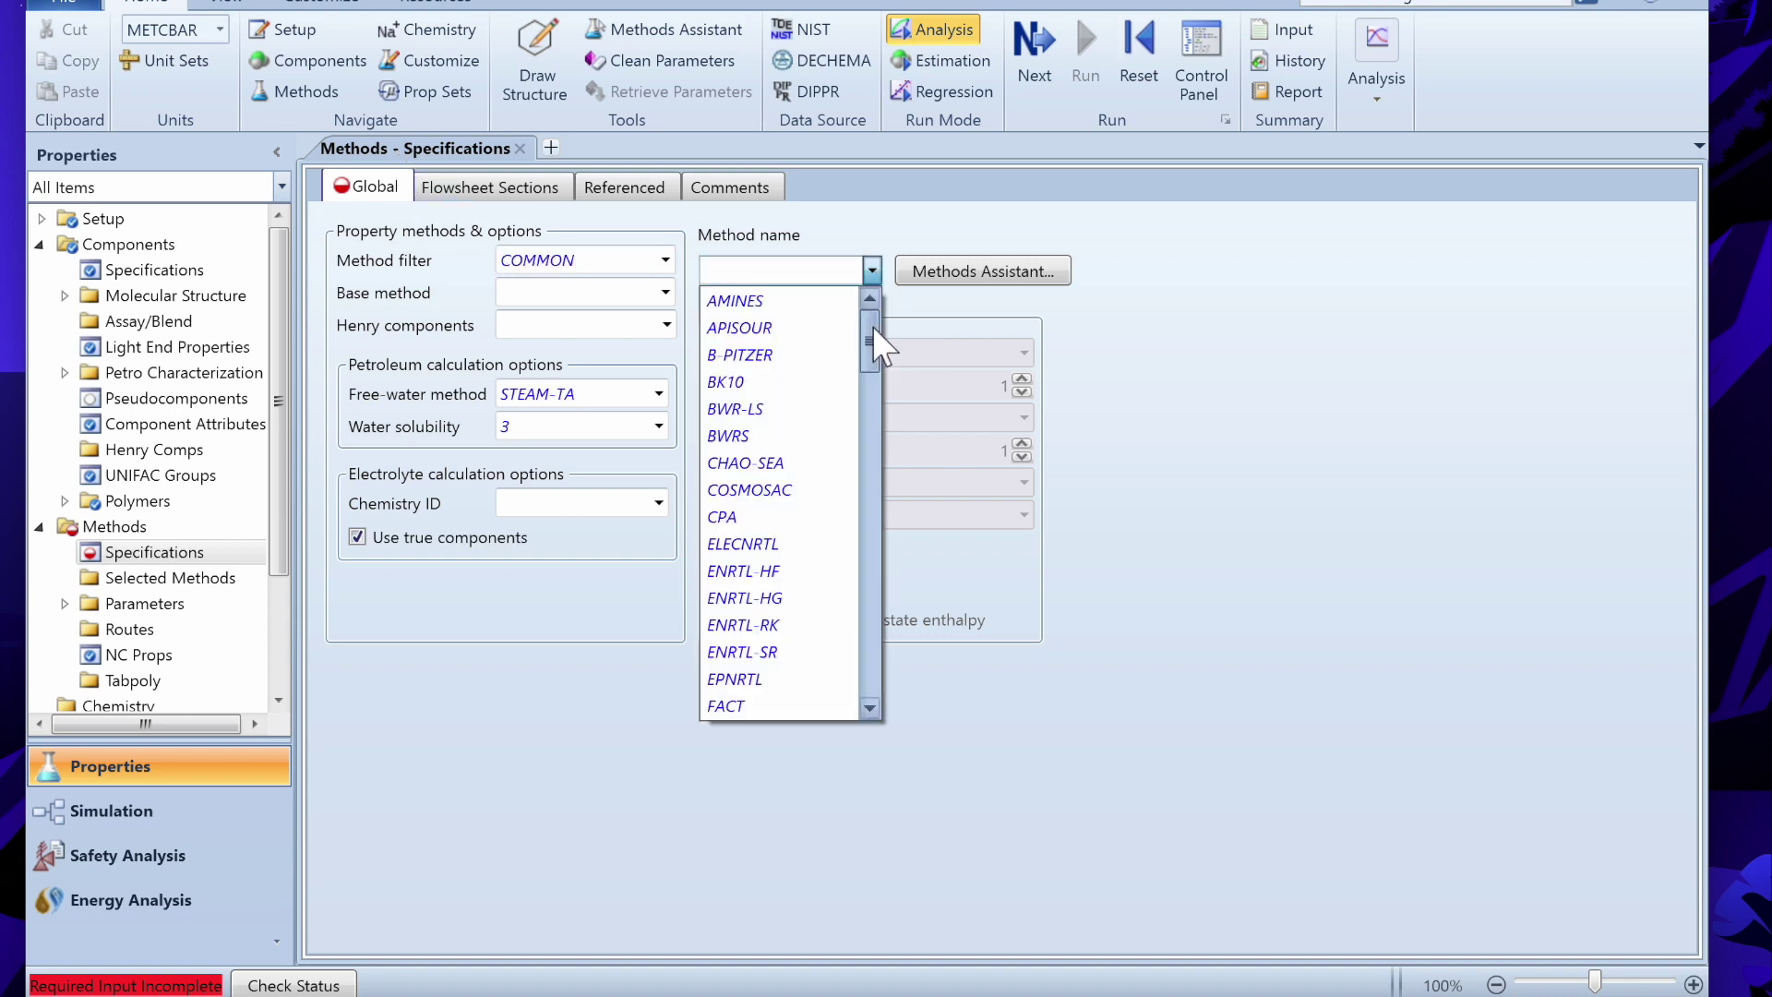
{"action": "left_click_drag", "start_coordinate": [873, 335], "coordinate": [873, 515]}
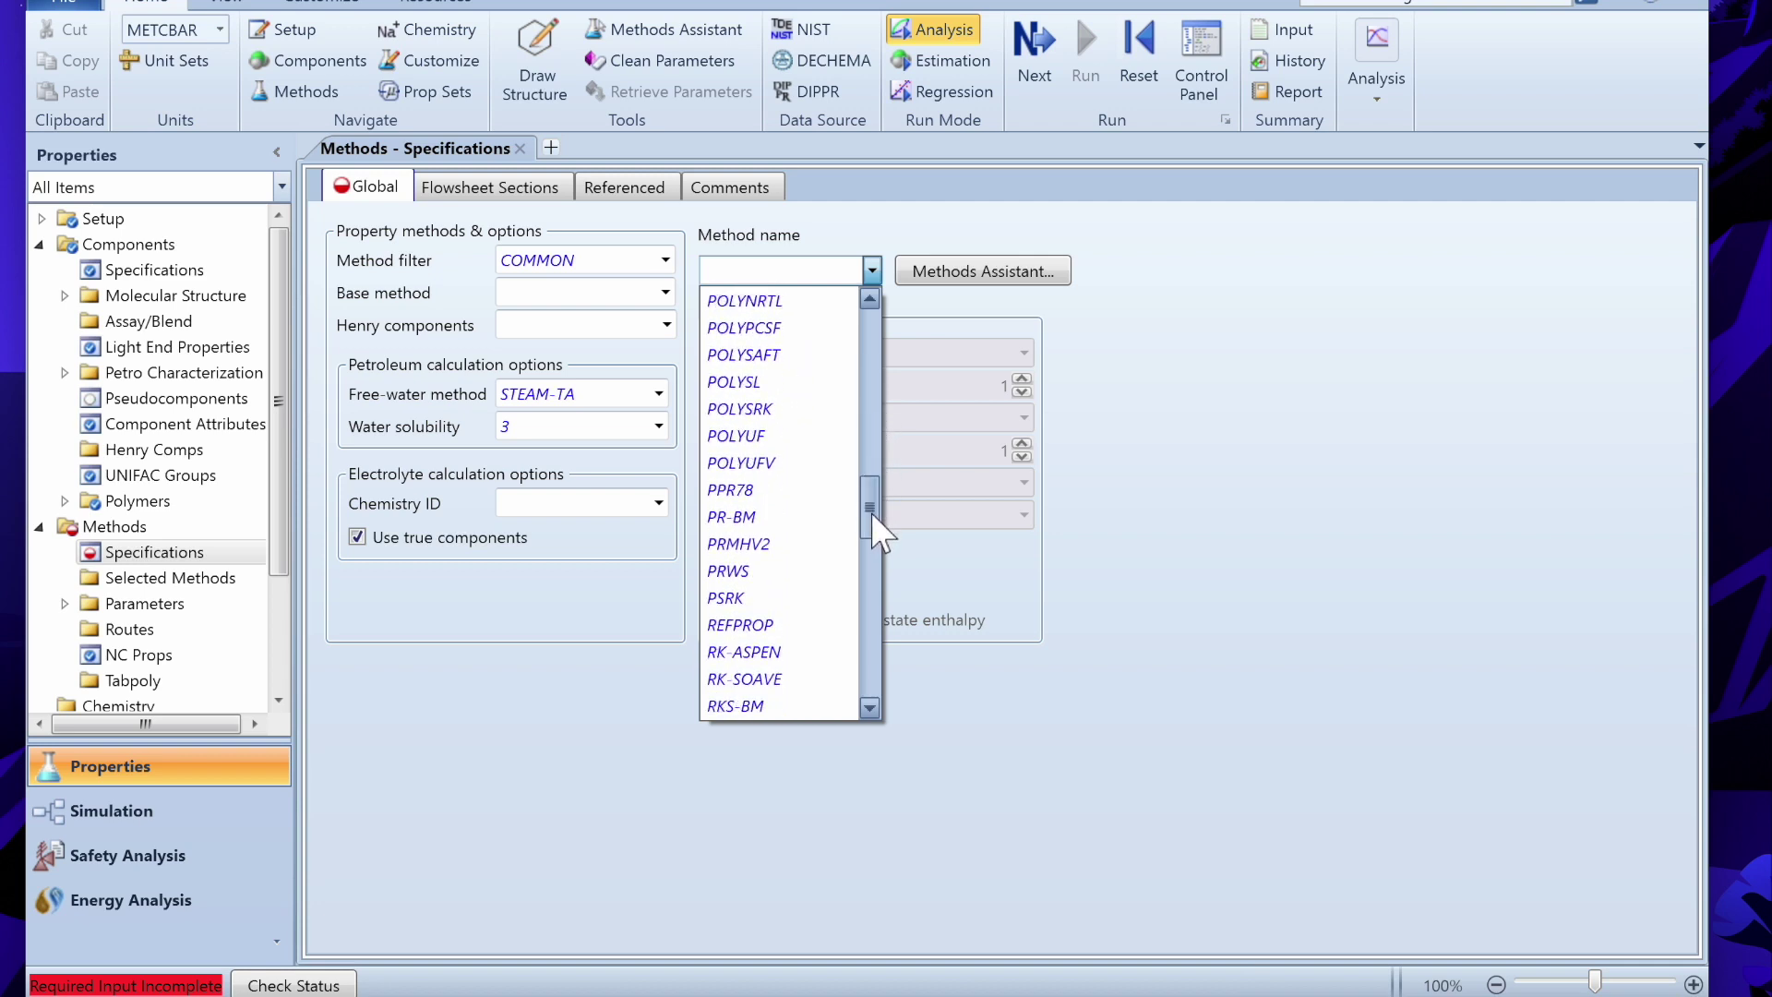
{"action": "left_click", "coordinate": [883, 235]}
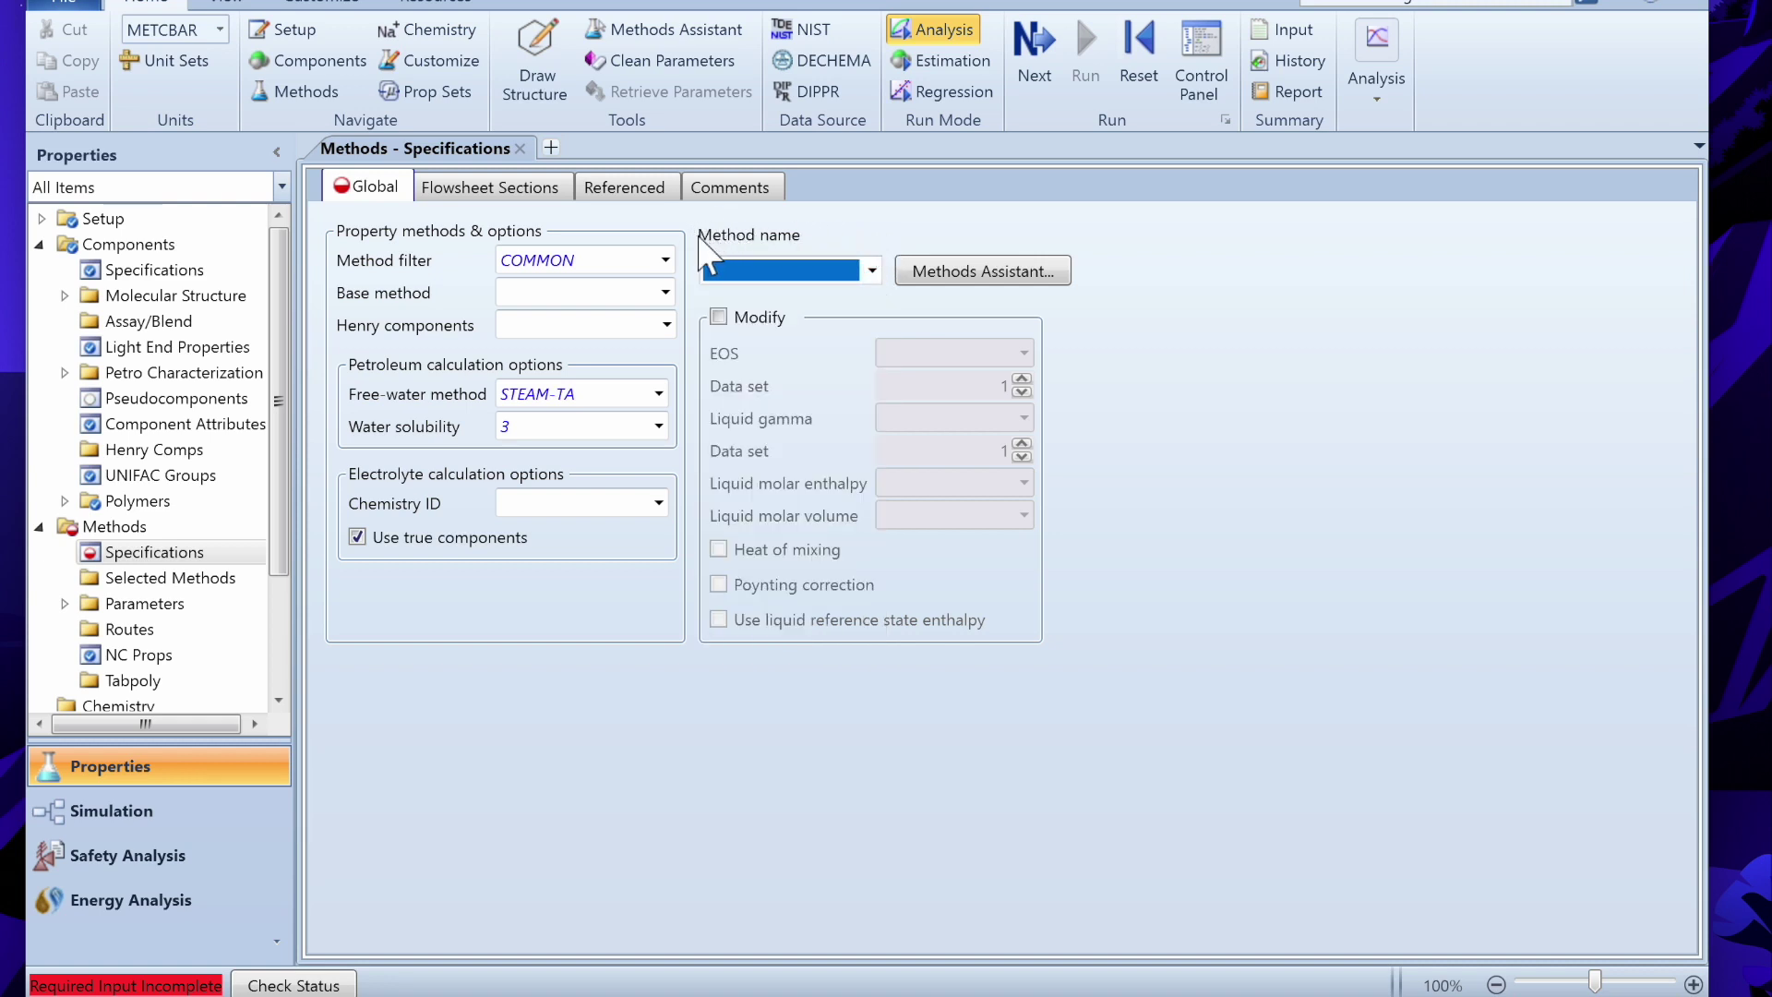
- Consult the Methods Assistant by component type for a hydrocarbon system without petroleum assays or pseudocomponents, and return to the component types
{"action": "left_click", "coordinate": [955, 277]}
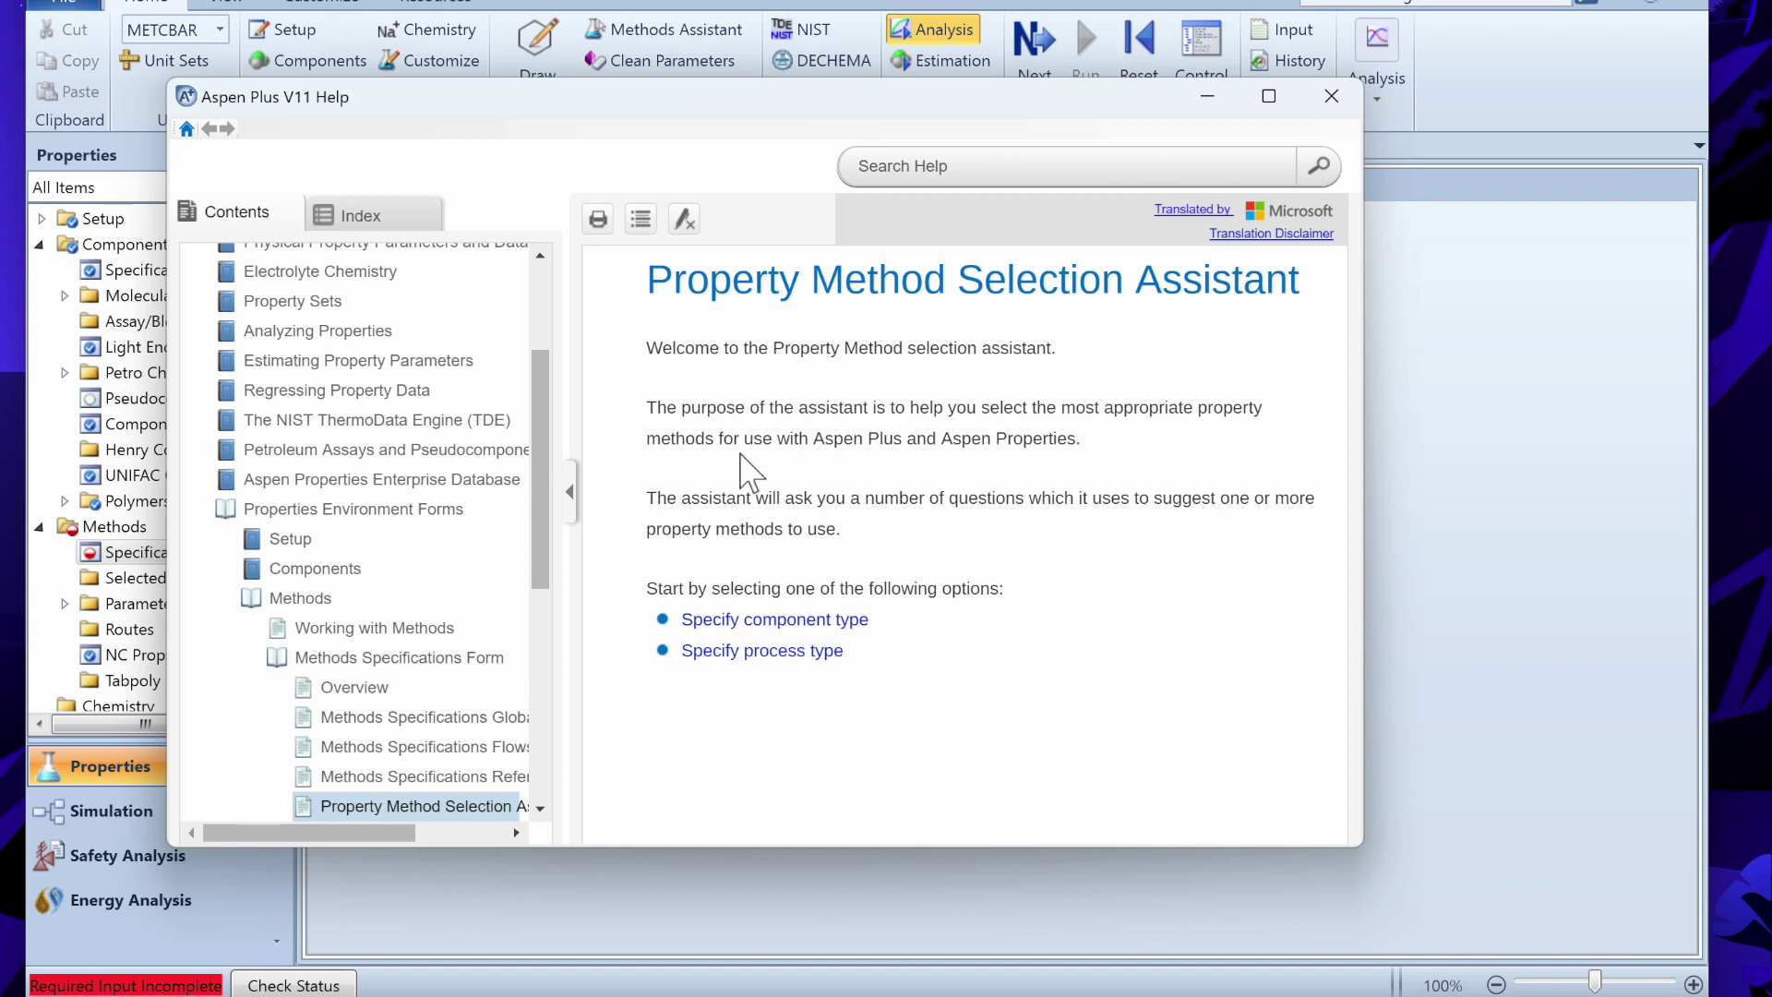
{"action": "left_click", "coordinate": [787, 652]}
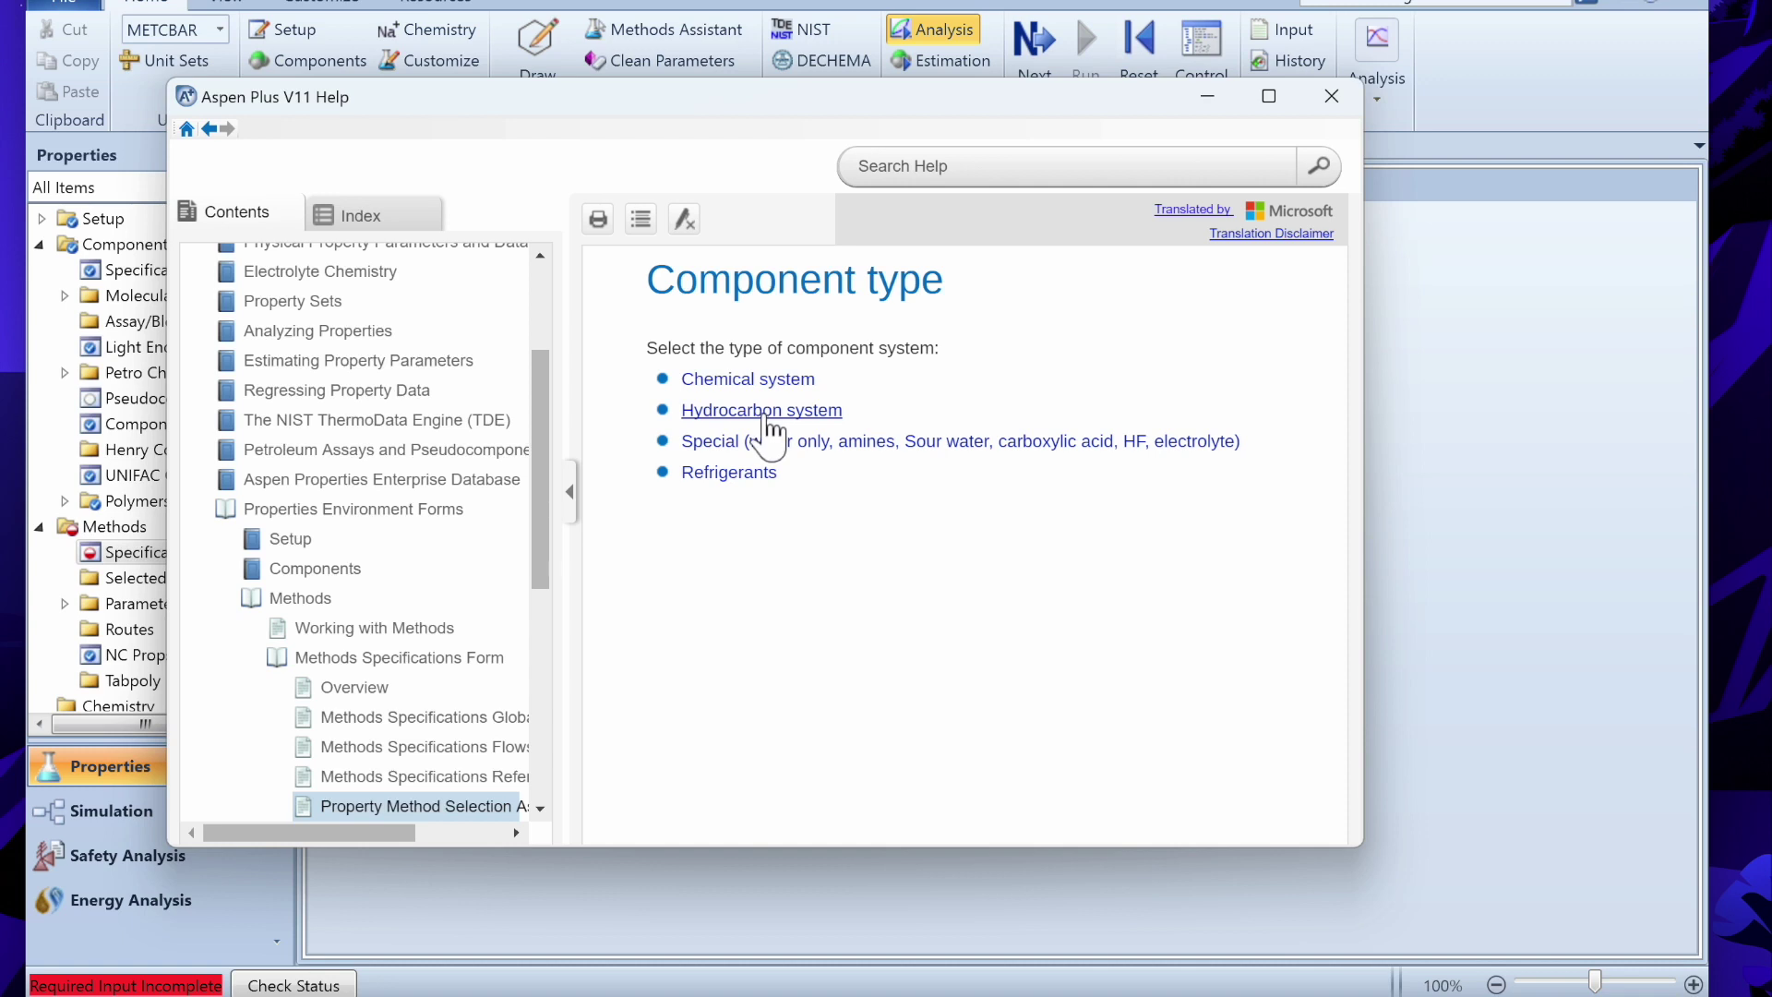
{"action": "left_click", "coordinate": [755, 411]}
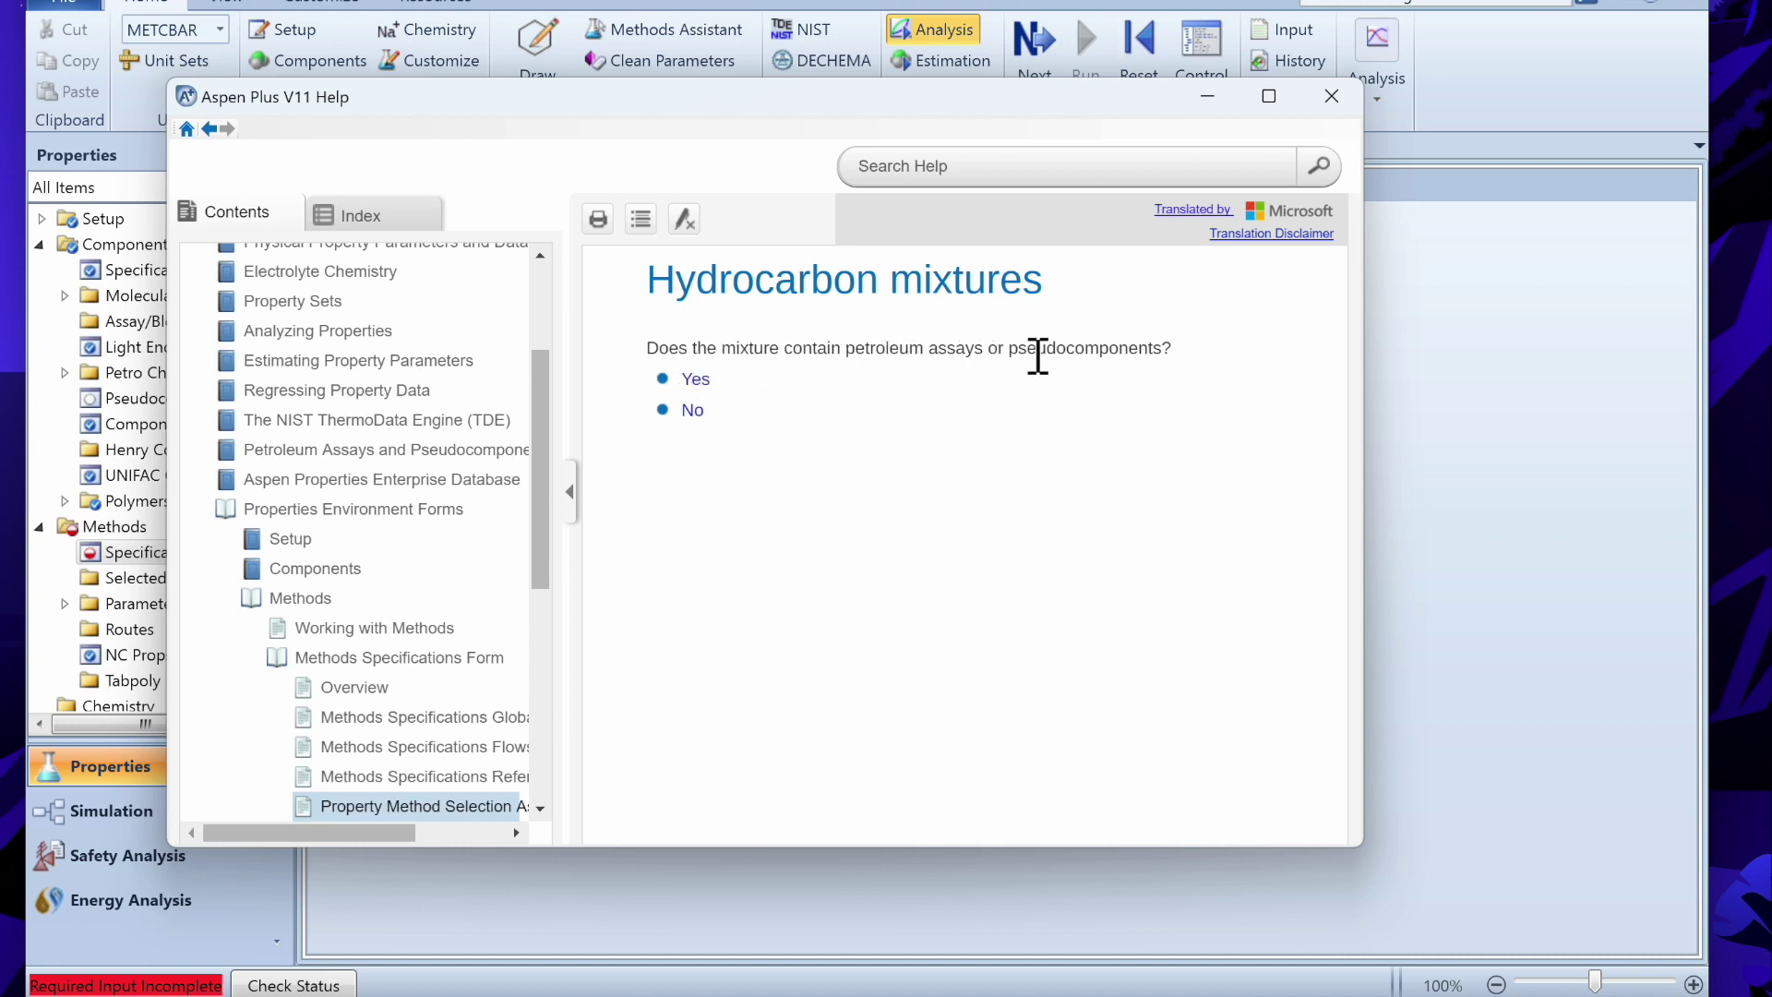
{"action": "left_click", "coordinate": [692, 412]}
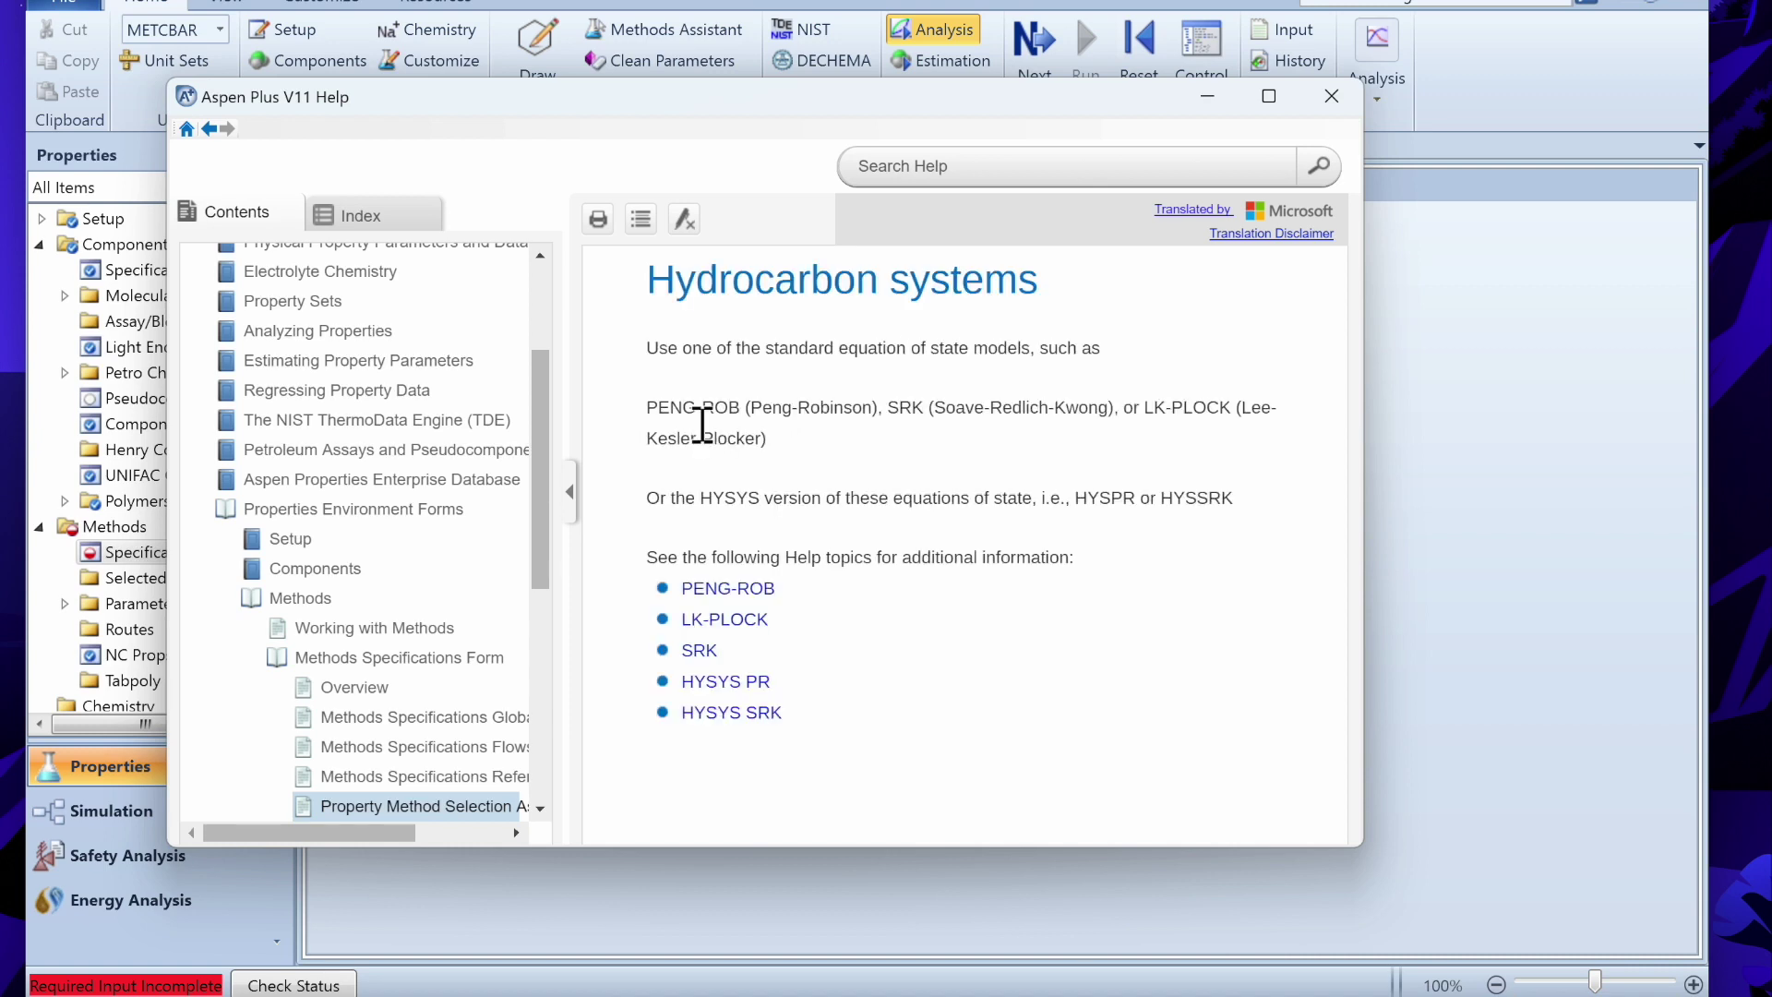
{"action": "left_click", "coordinate": [209, 130]}
{"action": "left_click", "coordinate": [208, 130]}
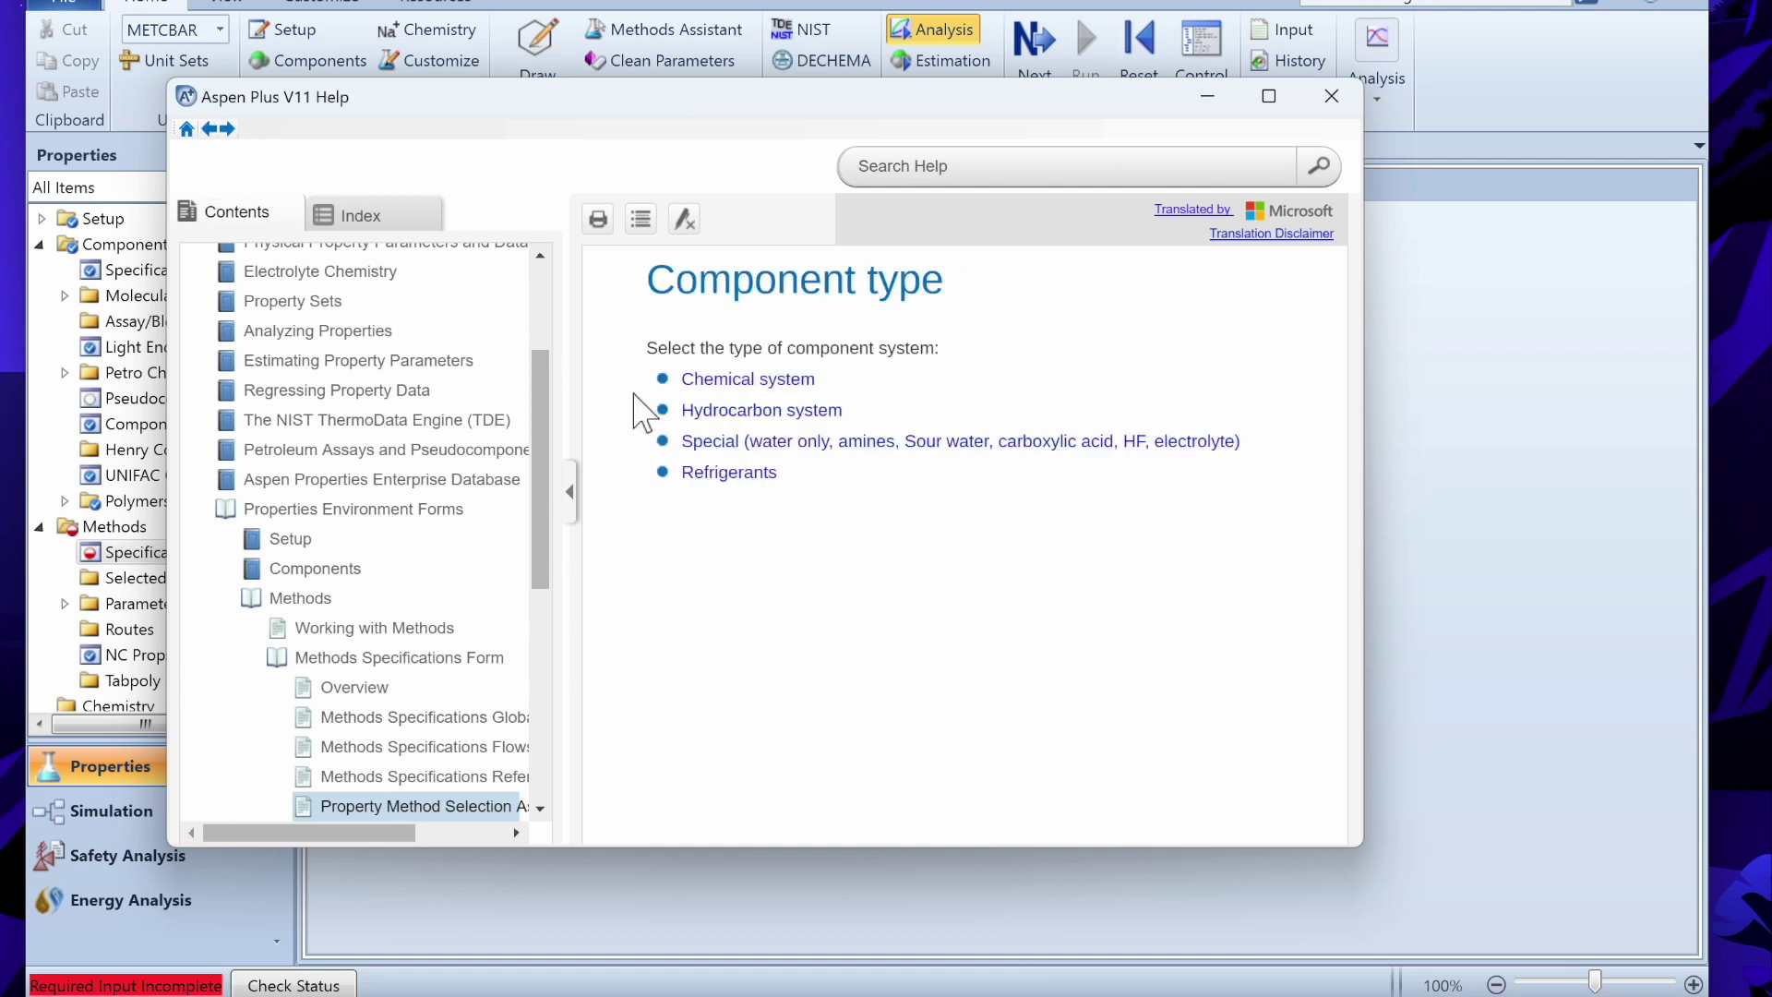
- Read the assistant's method recommendations for a chemical system at high pressure (> 10 bars) and return to the component types
{"action": "left_click", "coordinate": [763, 392]}
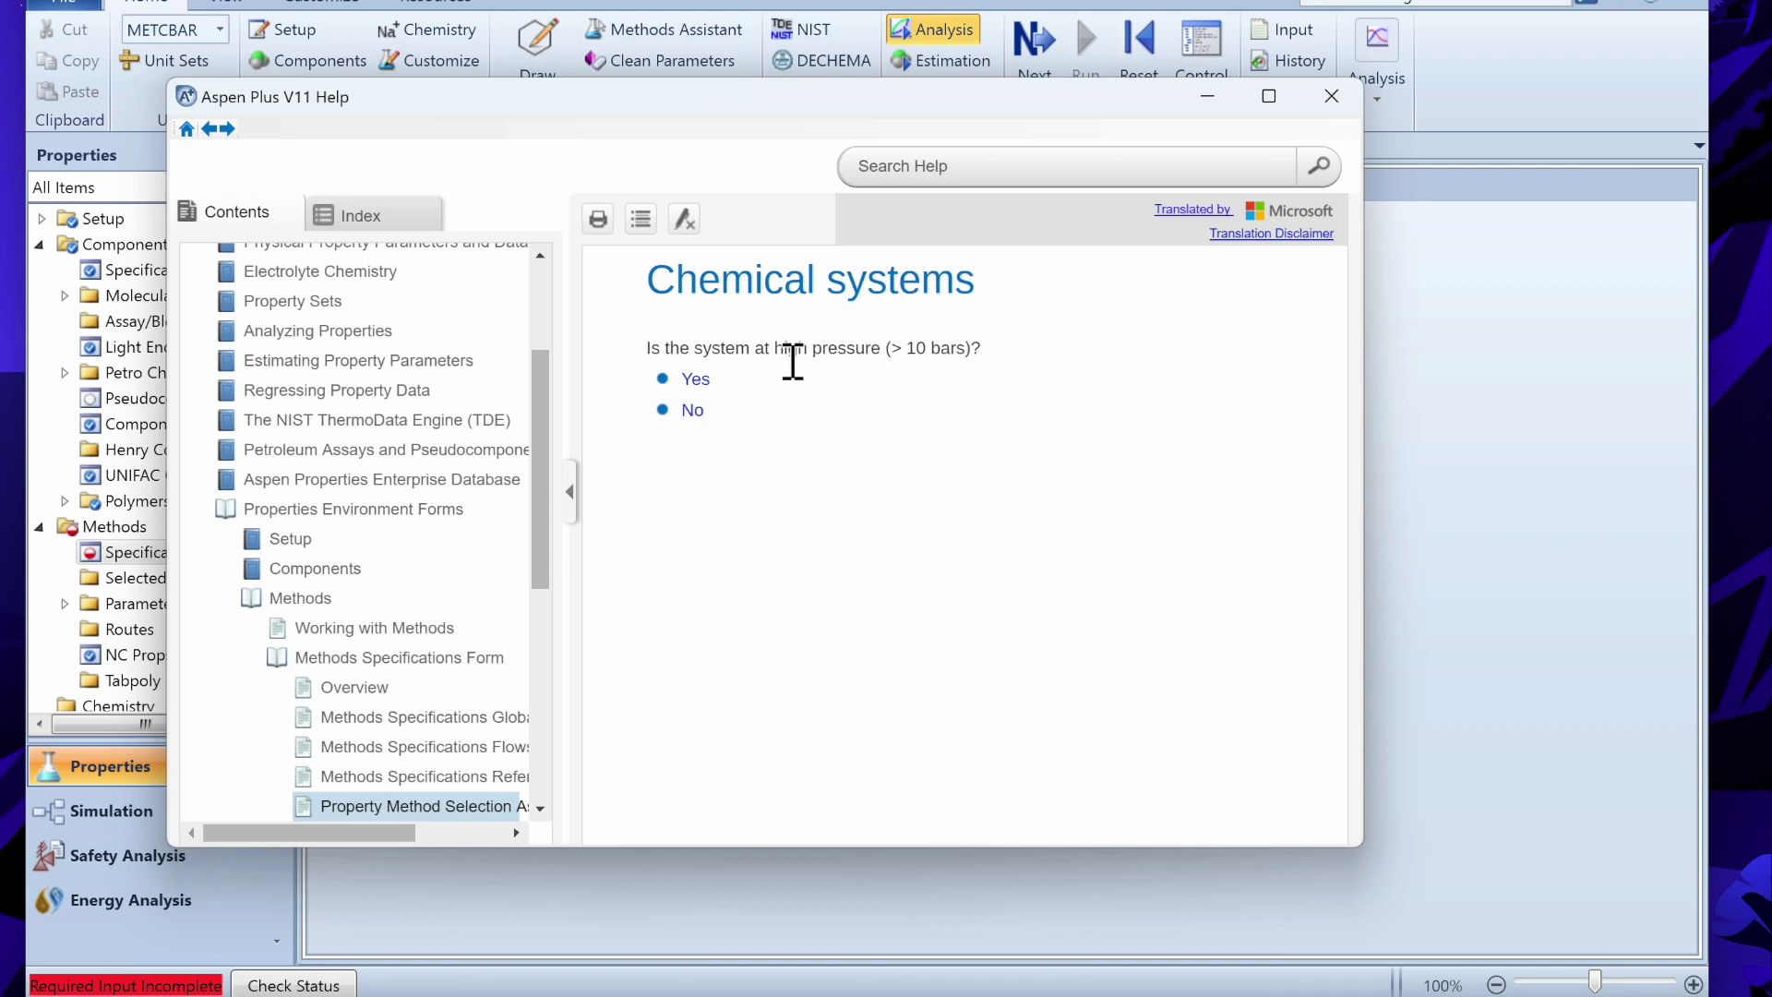
{"action": "left_click", "coordinate": [700, 380]}
{"action": "scroll", "coordinate": [715, 402], "scroll_direction": "down", "scroll_amount": 3}
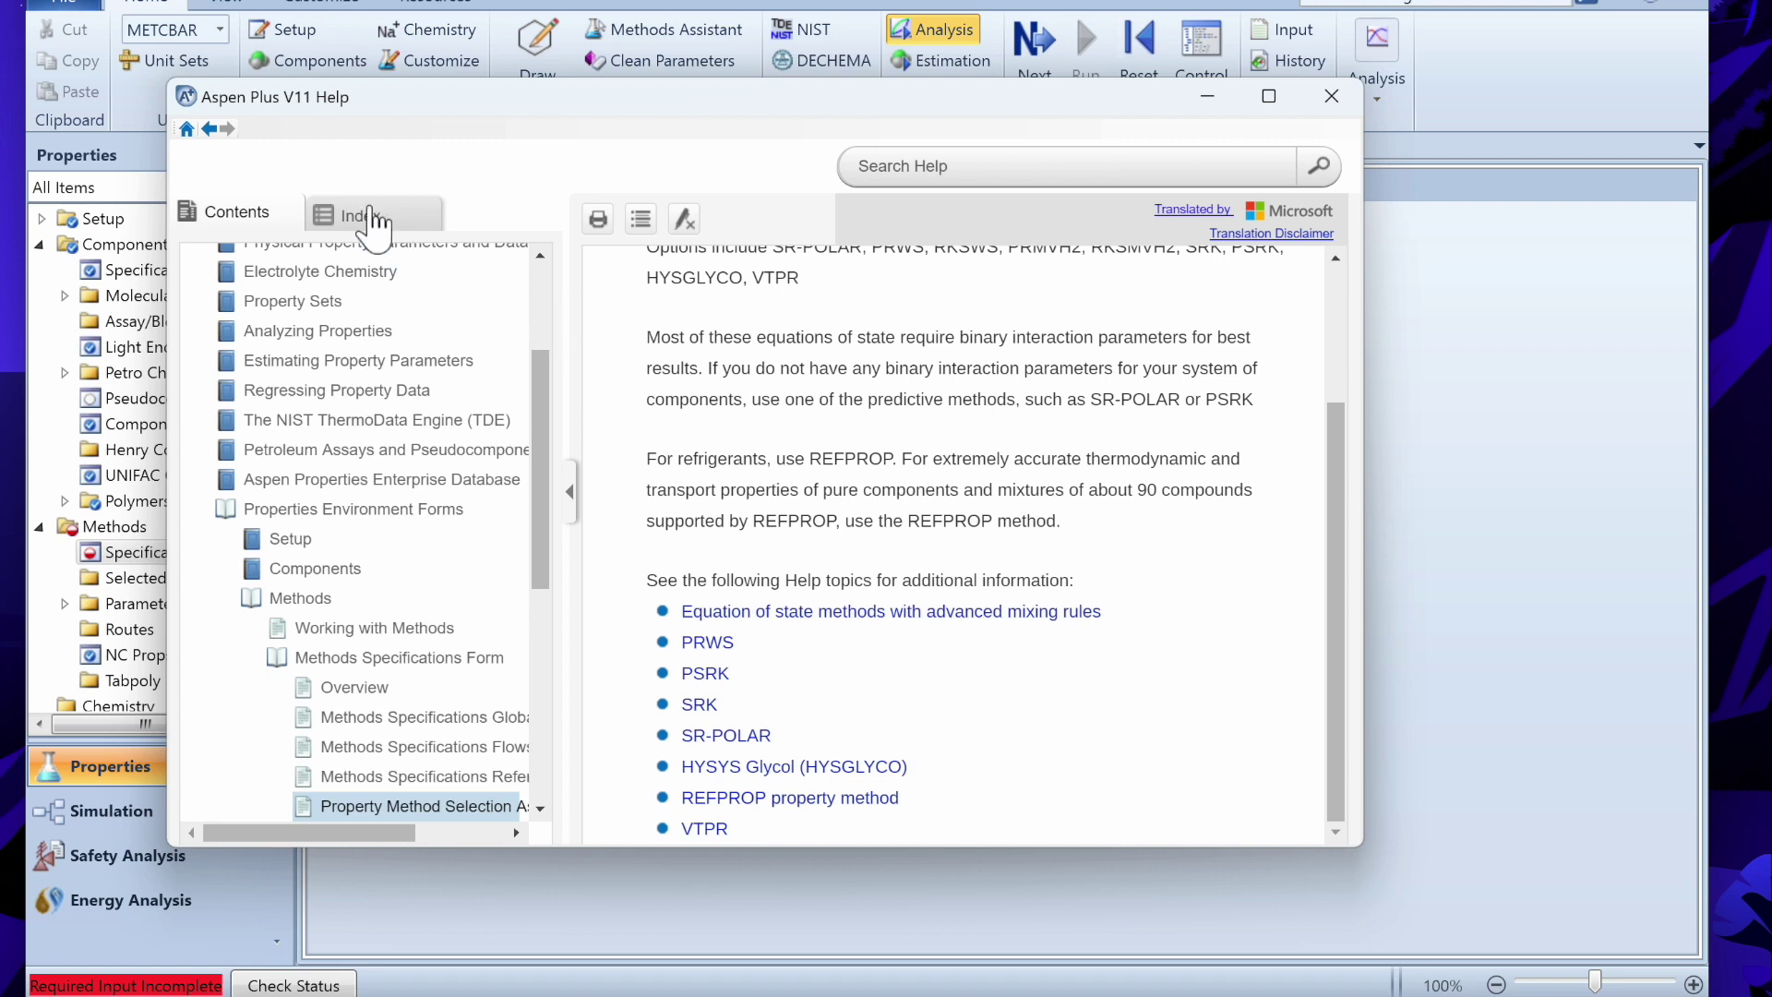
{"action": "left_click", "coordinate": [209, 129]}
{"action": "left_click", "coordinate": [210, 129]}
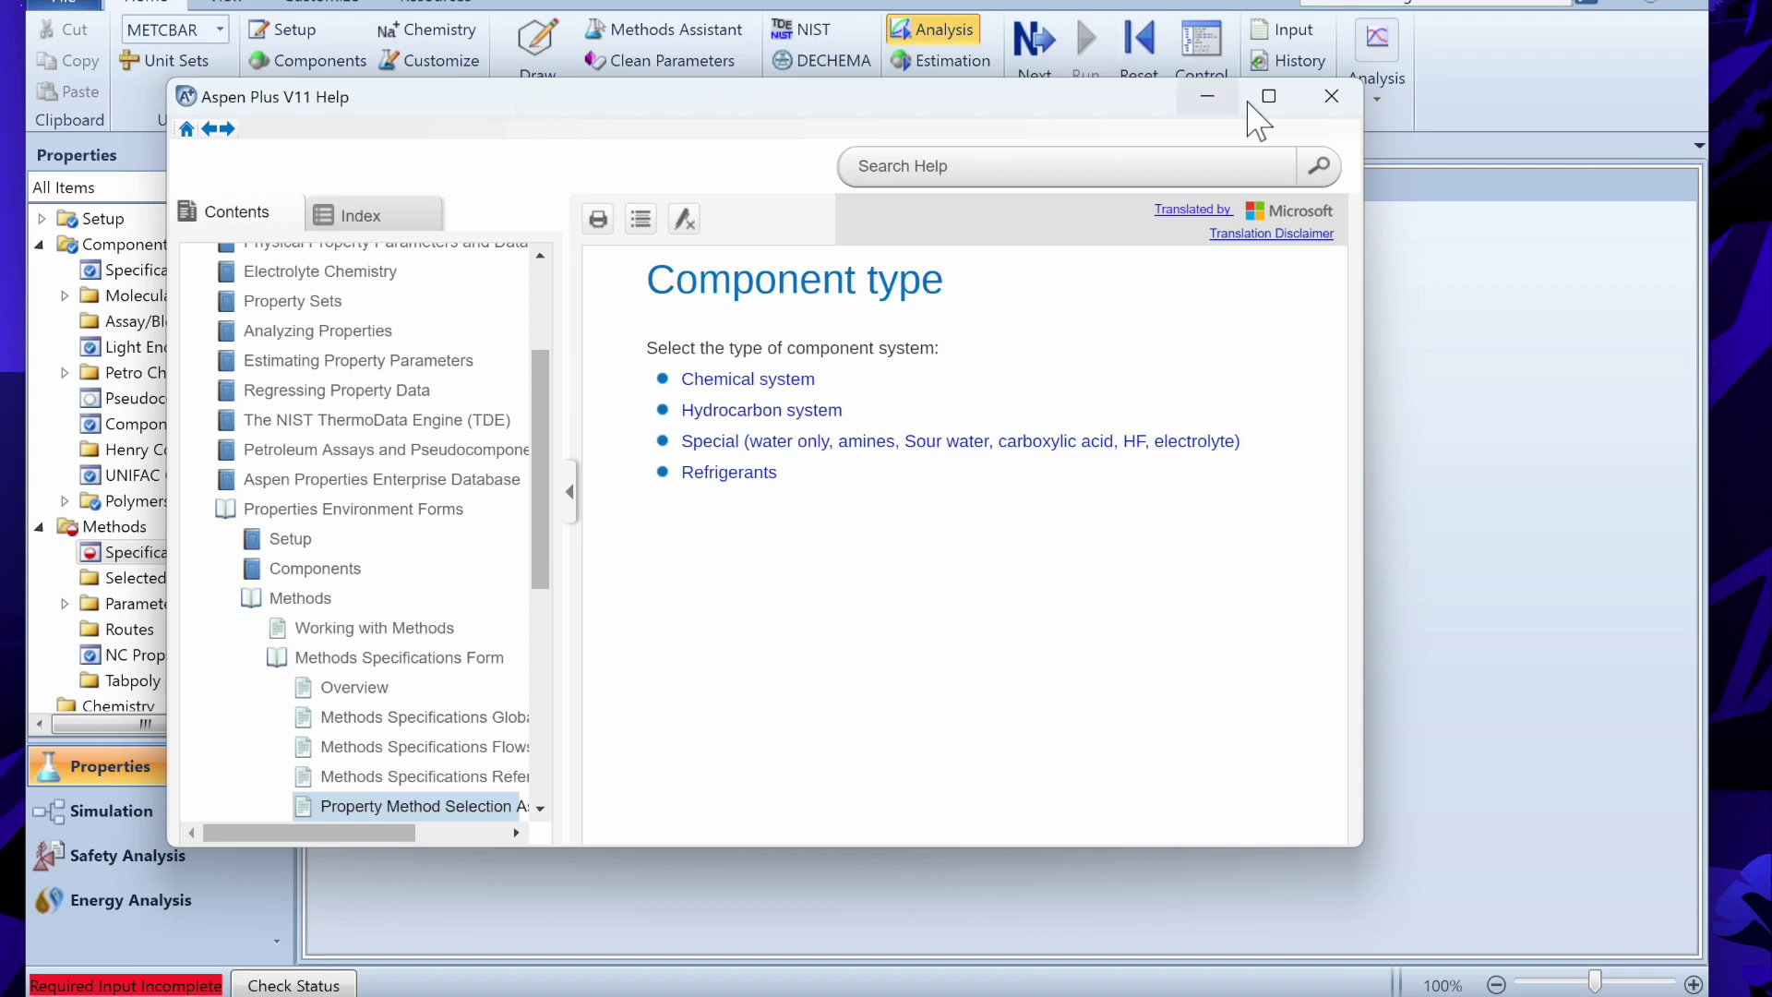
- Leave the help, set the property method to IDEAL and run Property Analysis / Setup
{"action": "left_click", "coordinate": [1332, 96]}
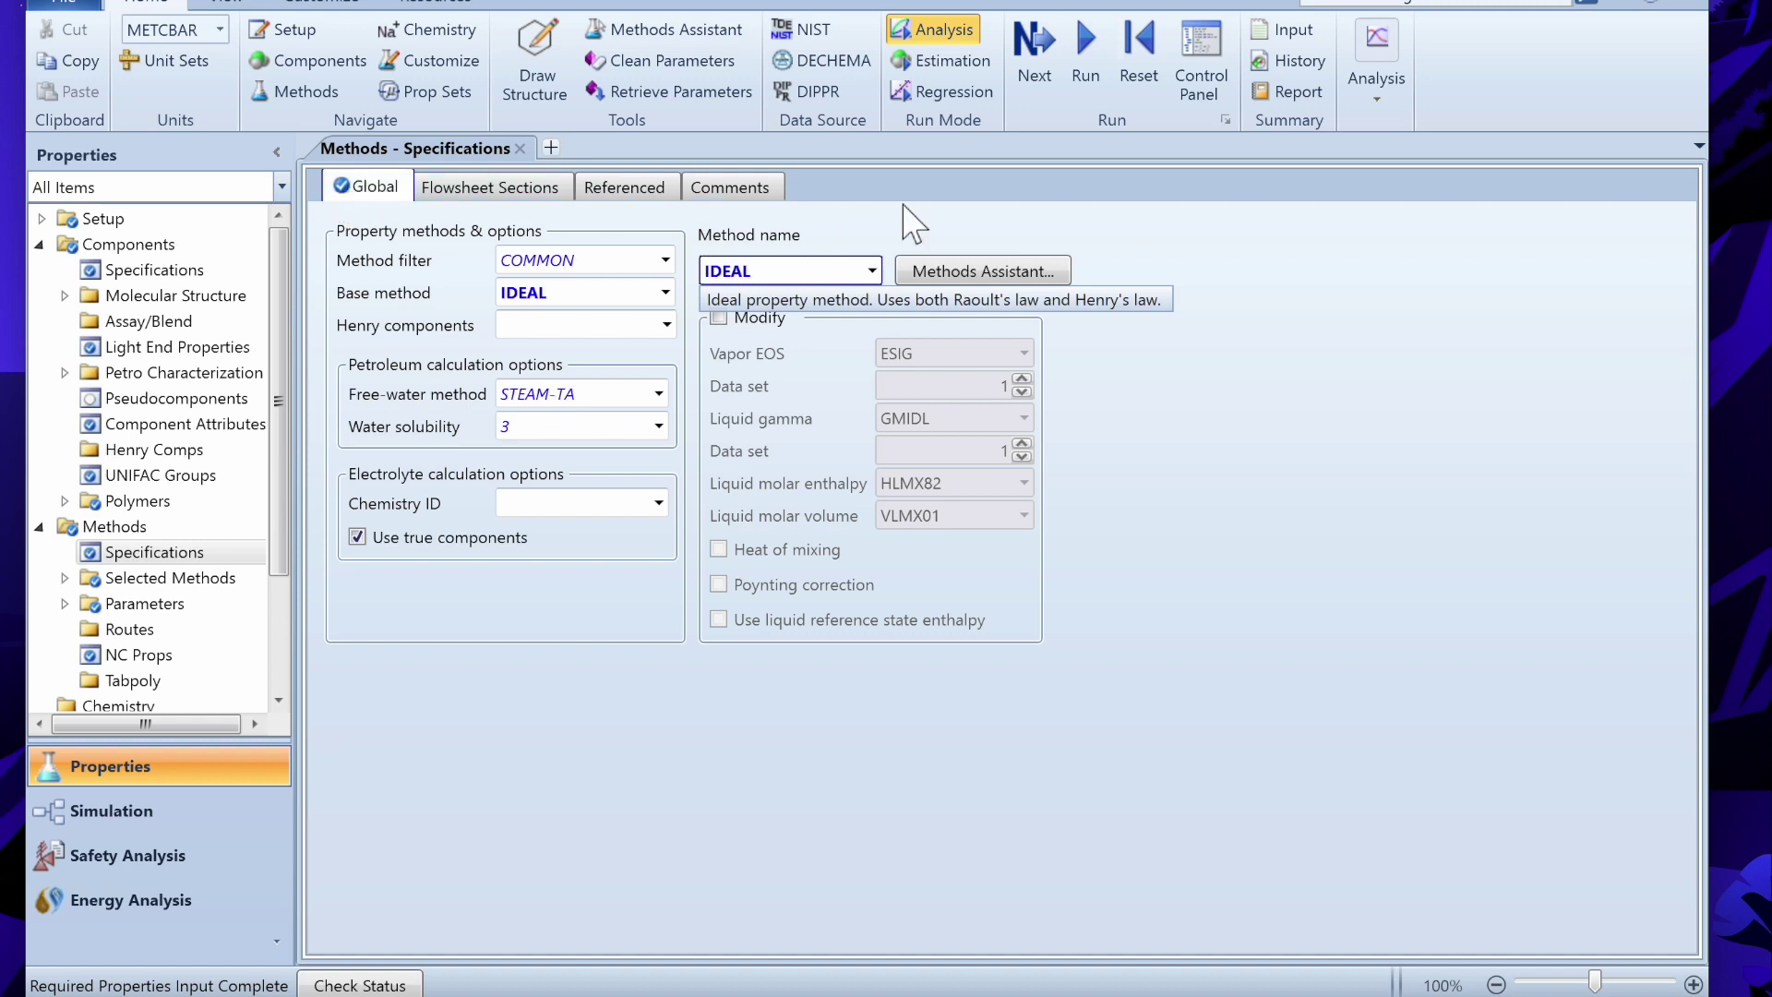
{"action": "left_click", "coordinate": [1052, 109]}
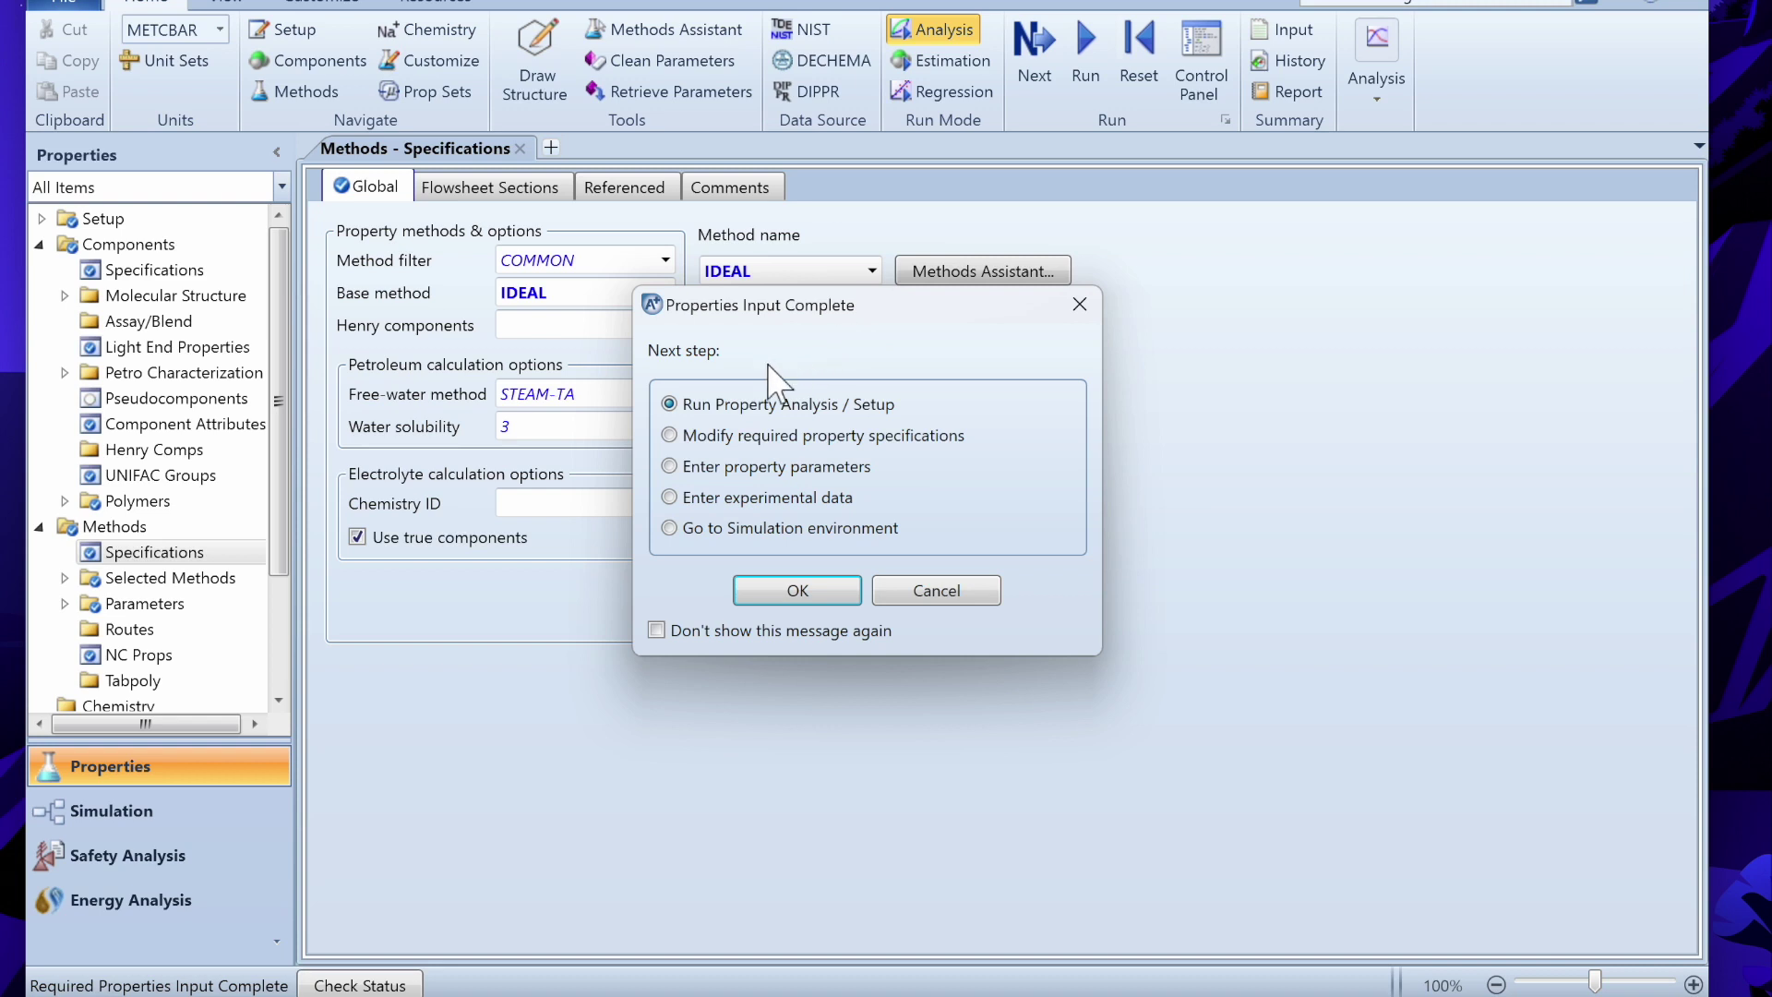
{"action": "left_click", "coordinate": [780, 592]}
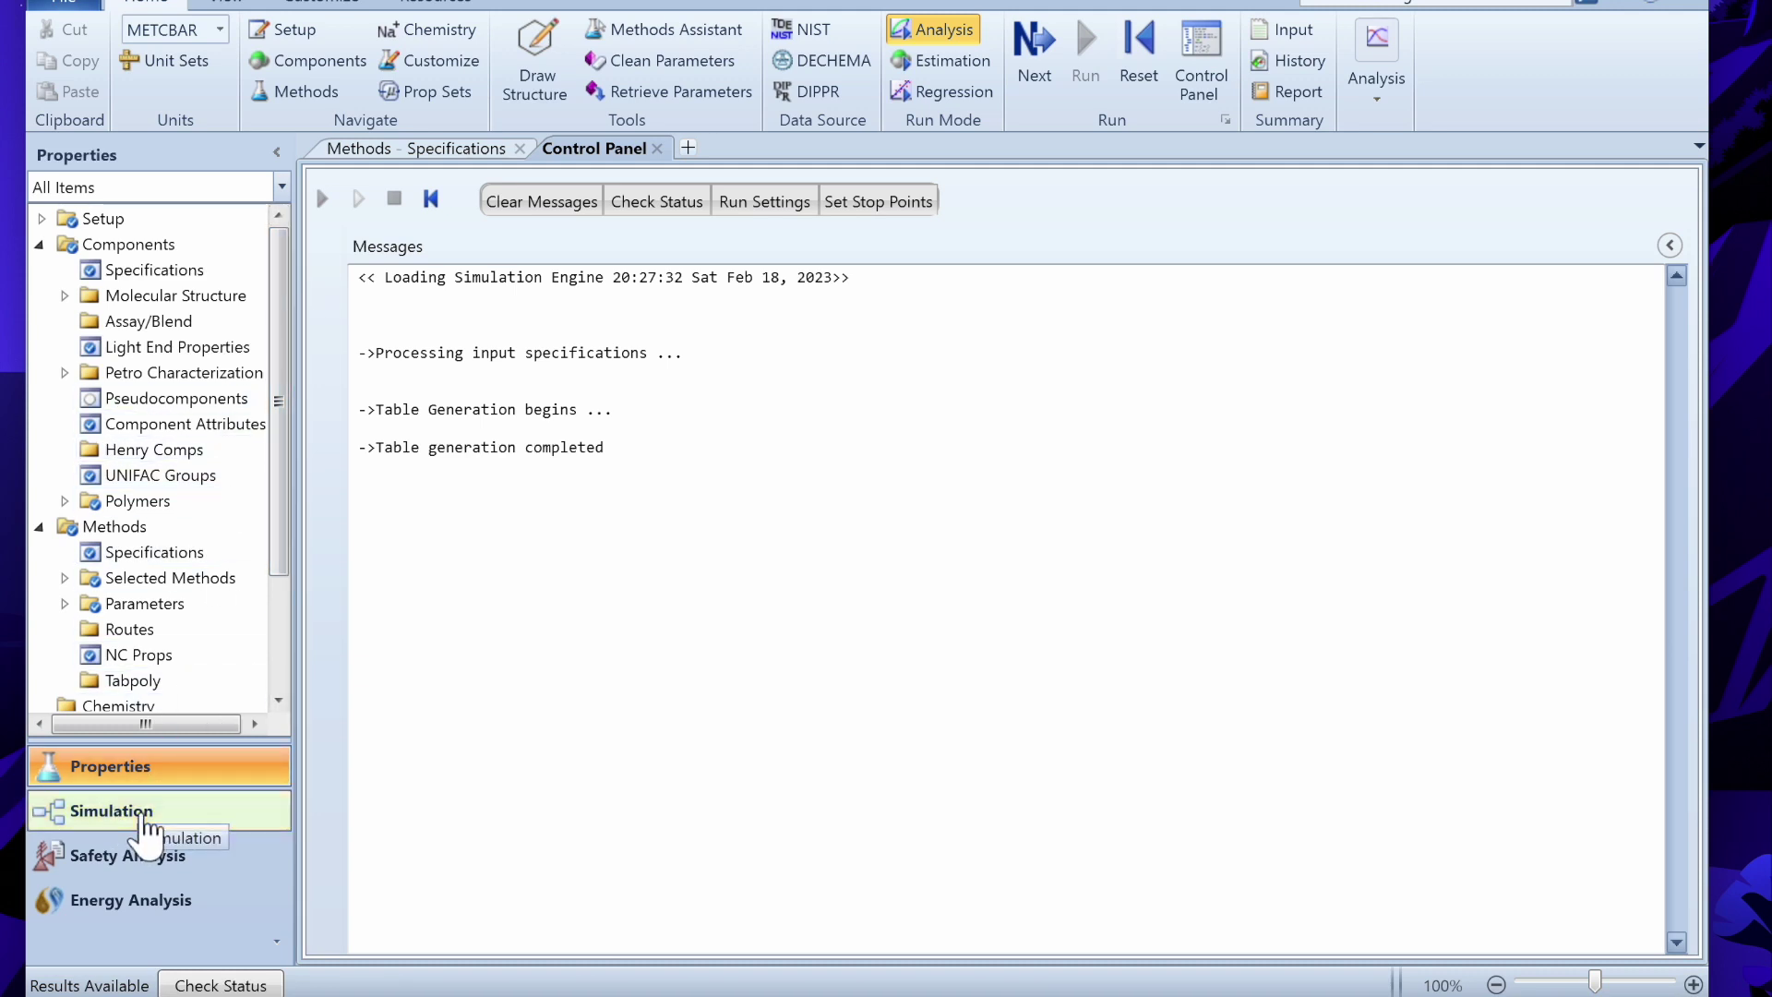
- View the Simulation environment's main flowsheet and return to the Properties environment
{"action": "left_click", "coordinate": [137, 810]}
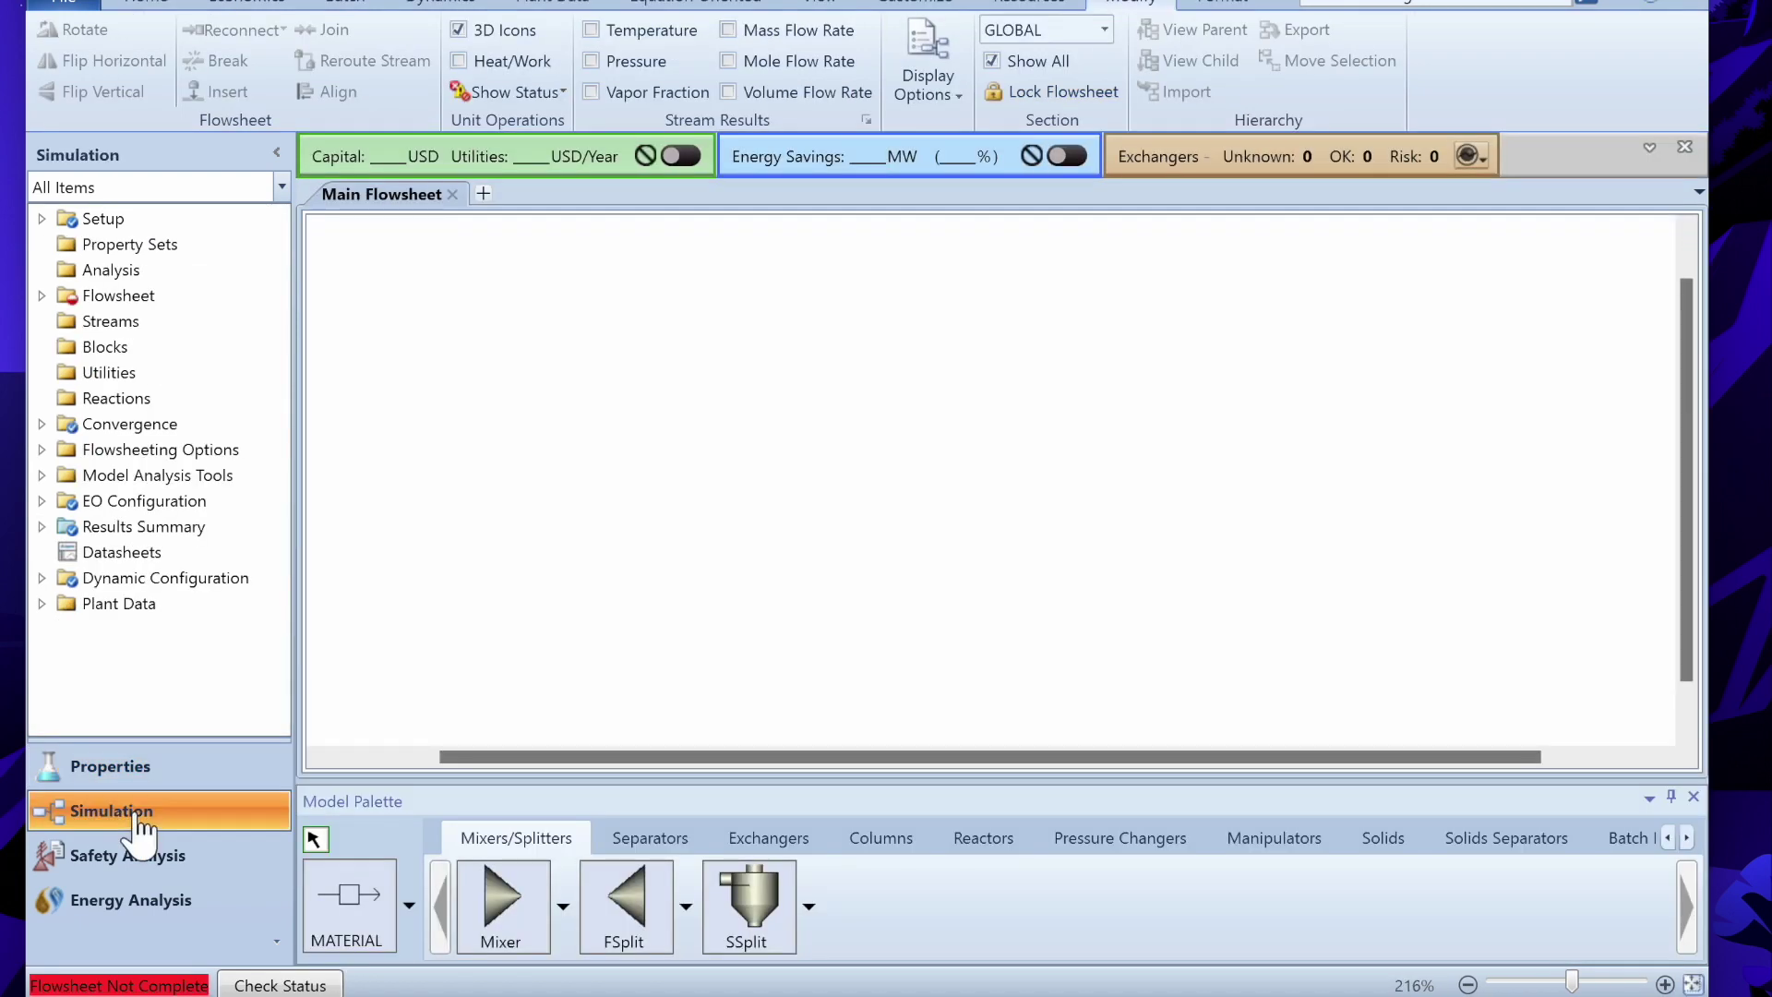
{"action": "left_click", "coordinate": [142, 773]}
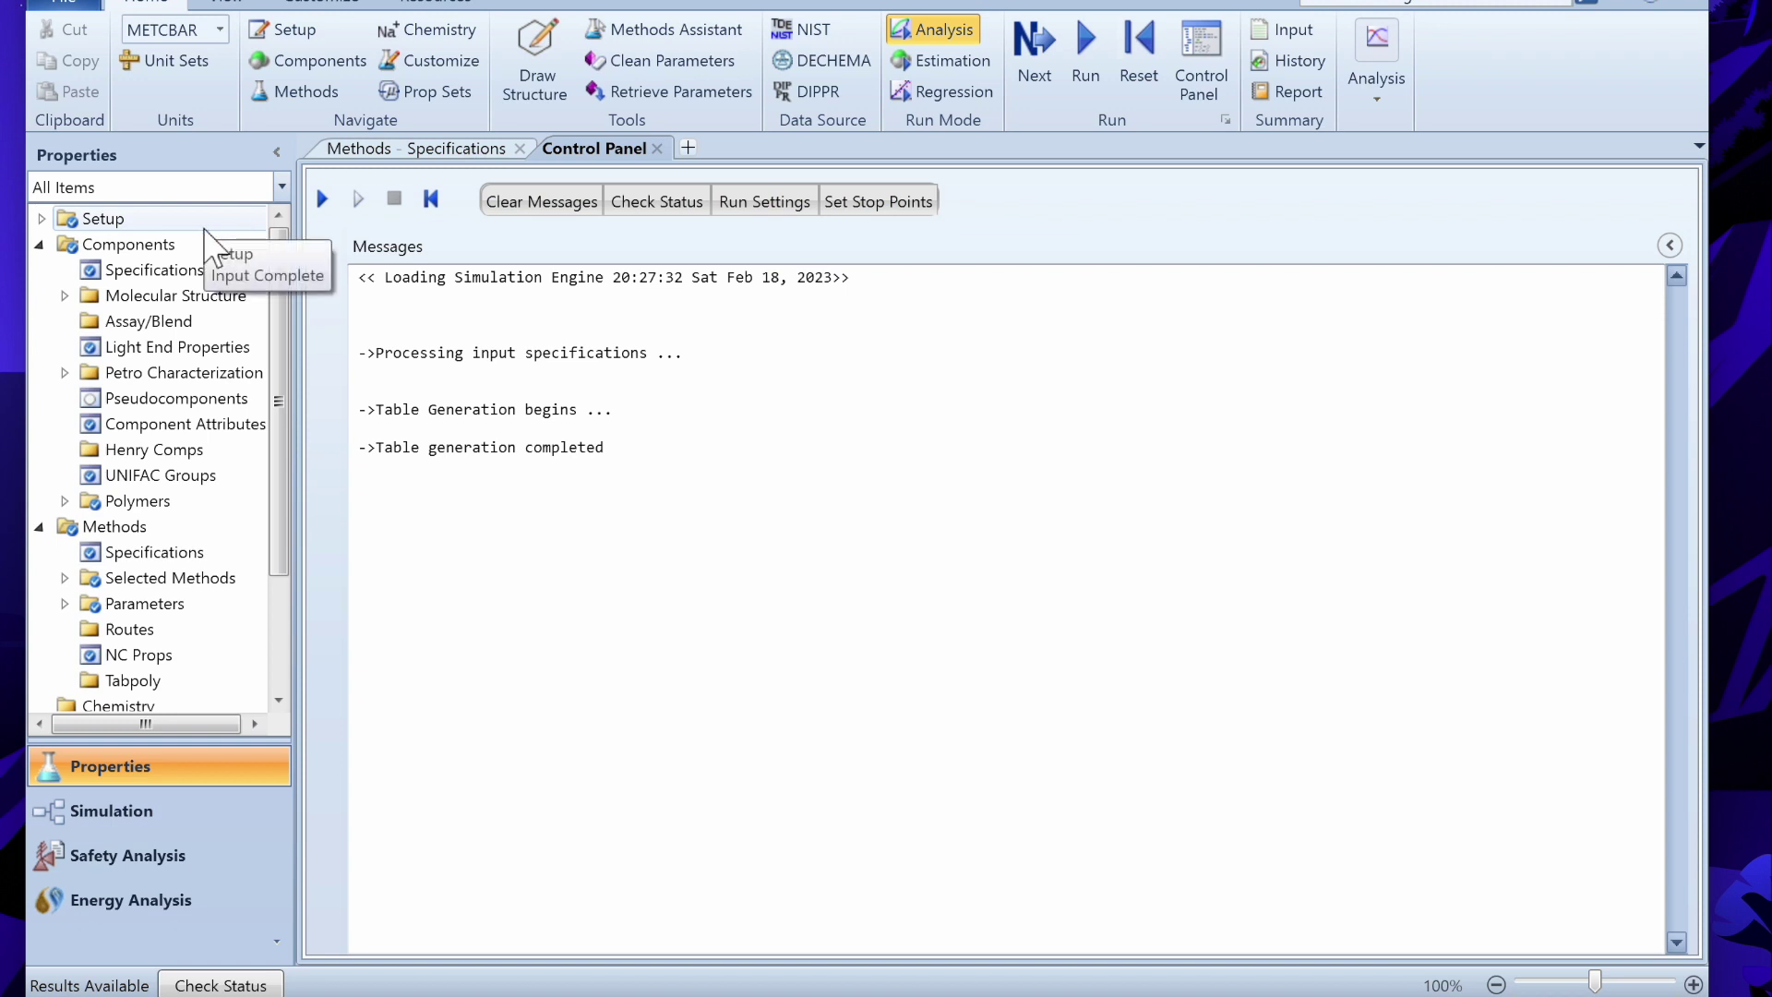
- Review the pure component scalar parameters of water and benzene, including the description of DGFORM, and close the review
{"action": "left_click", "coordinate": [122, 244]}
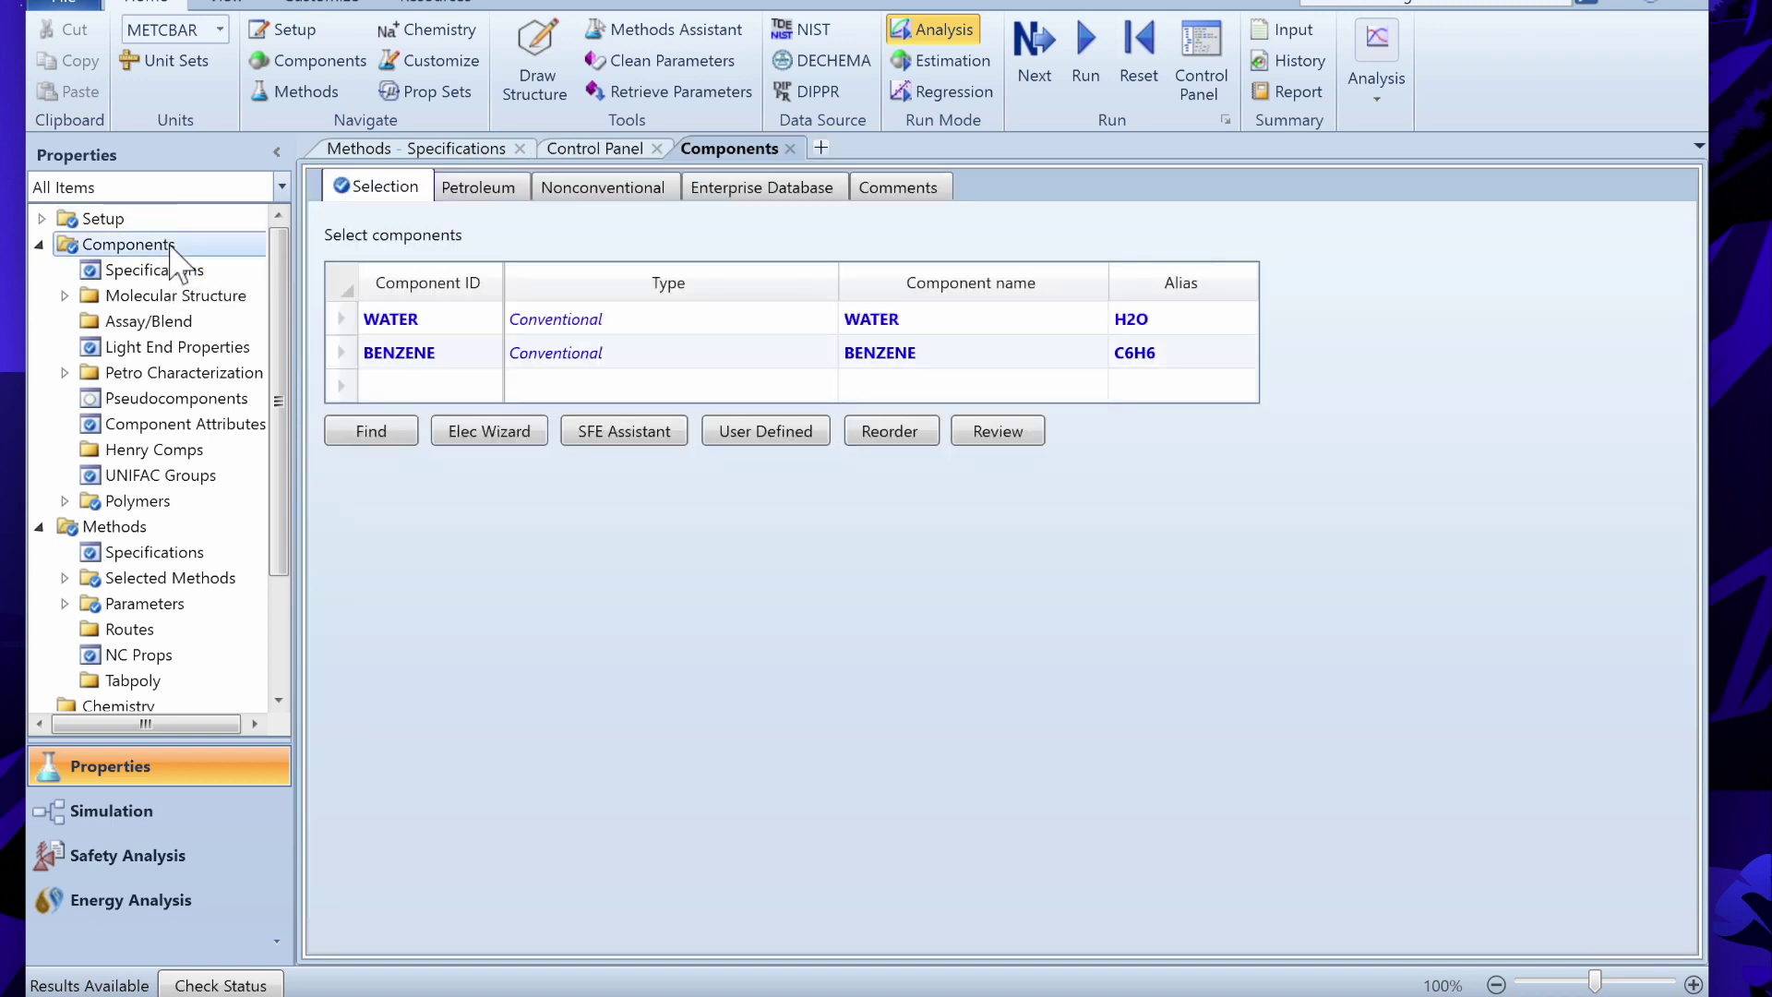
{"action": "left_click", "coordinate": [974, 428]}
{"action": "left_click", "coordinate": [979, 431]}
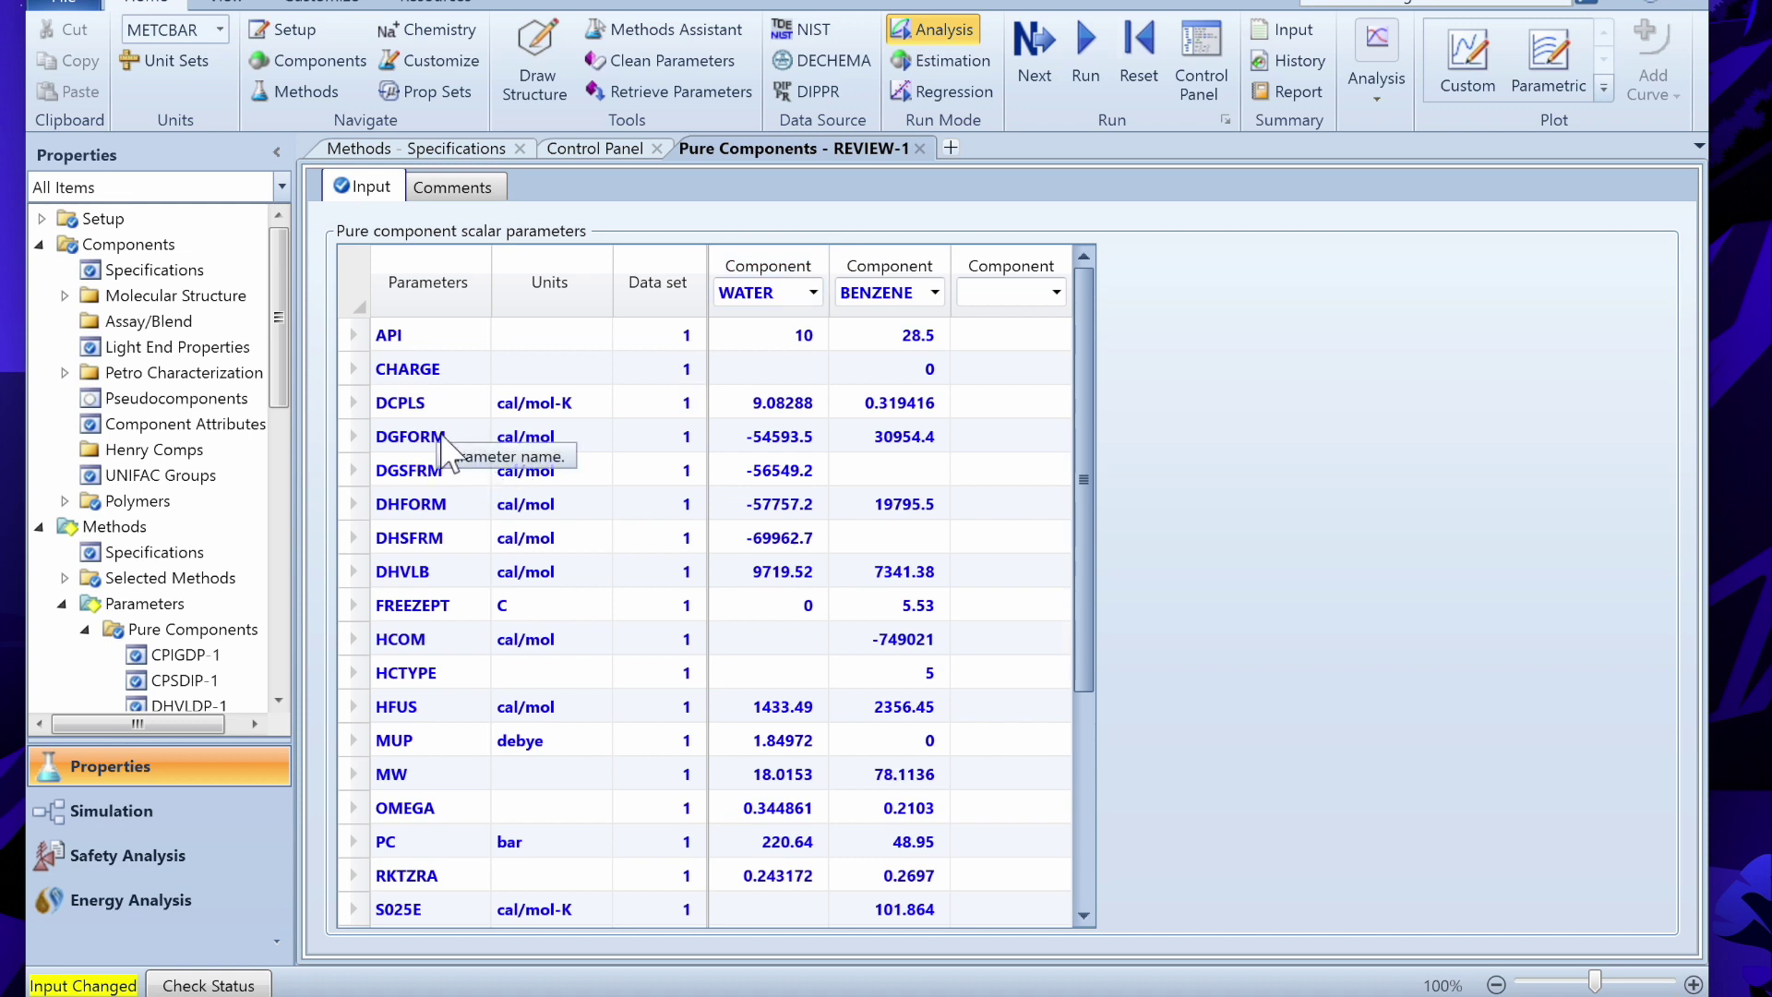
{"action": "left_click", "coordinate": [438, 438]}
{"action": "left_click", "coordinate": [478, 436]}
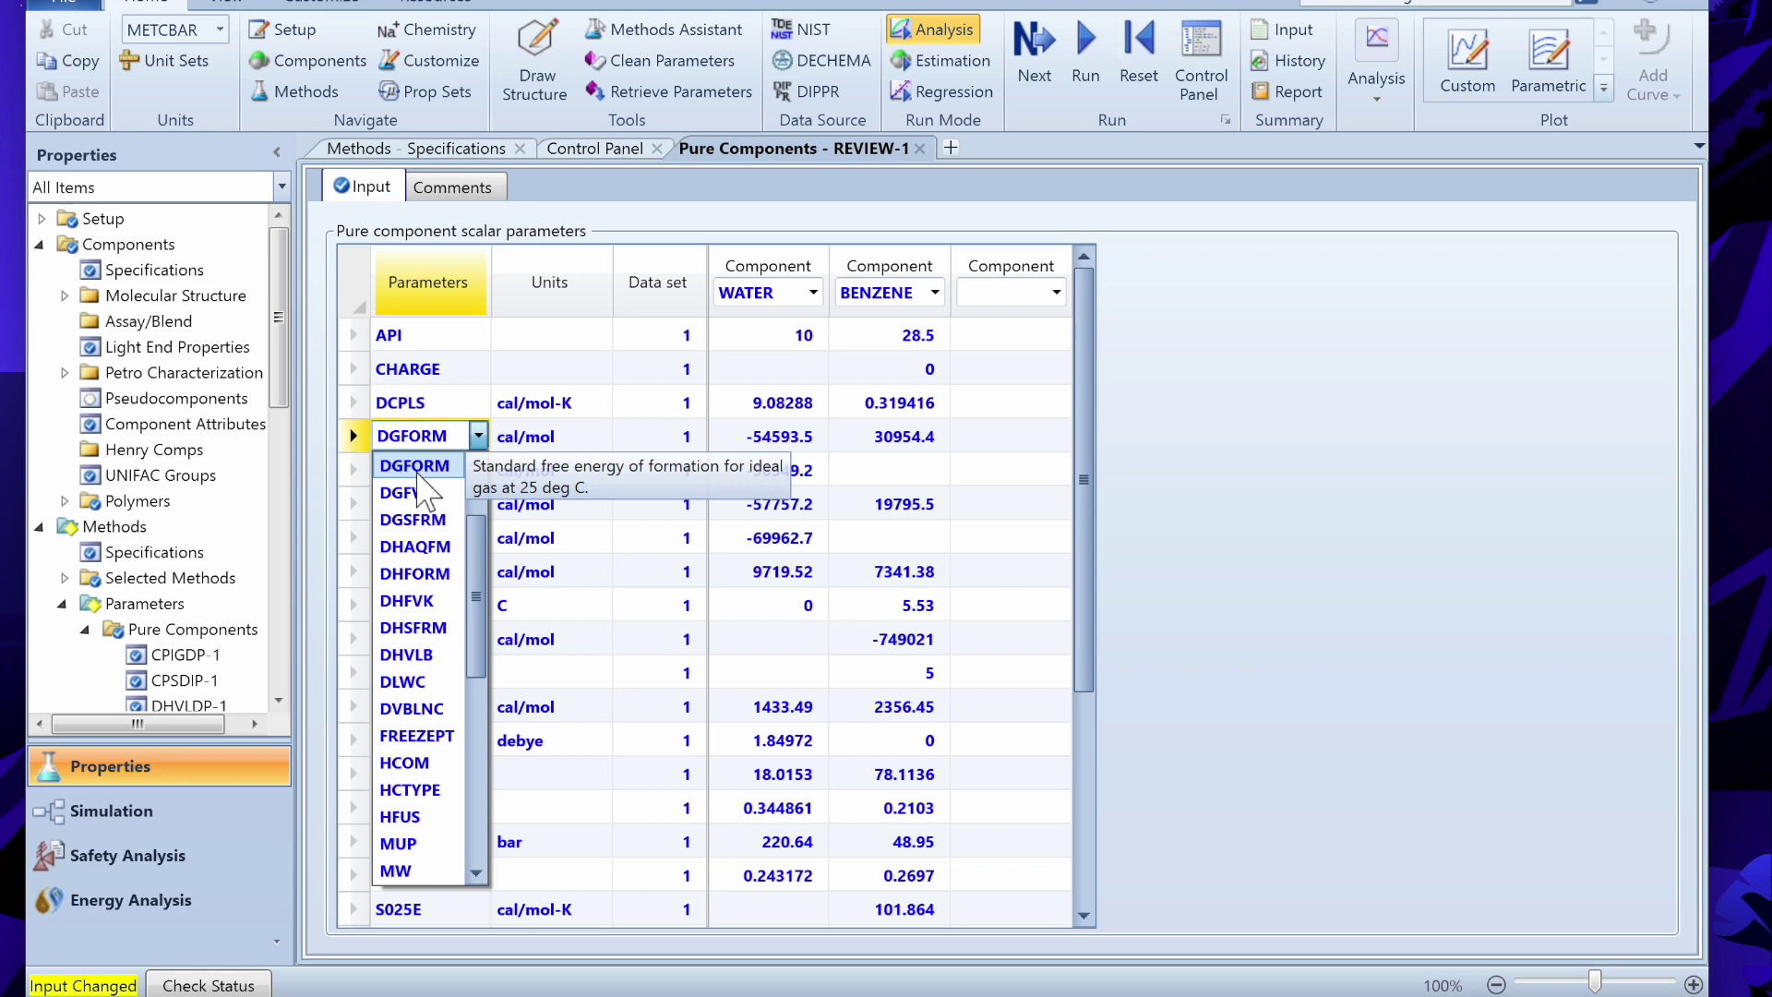
{"action": "left_click", "coordinate": [415, 466]}
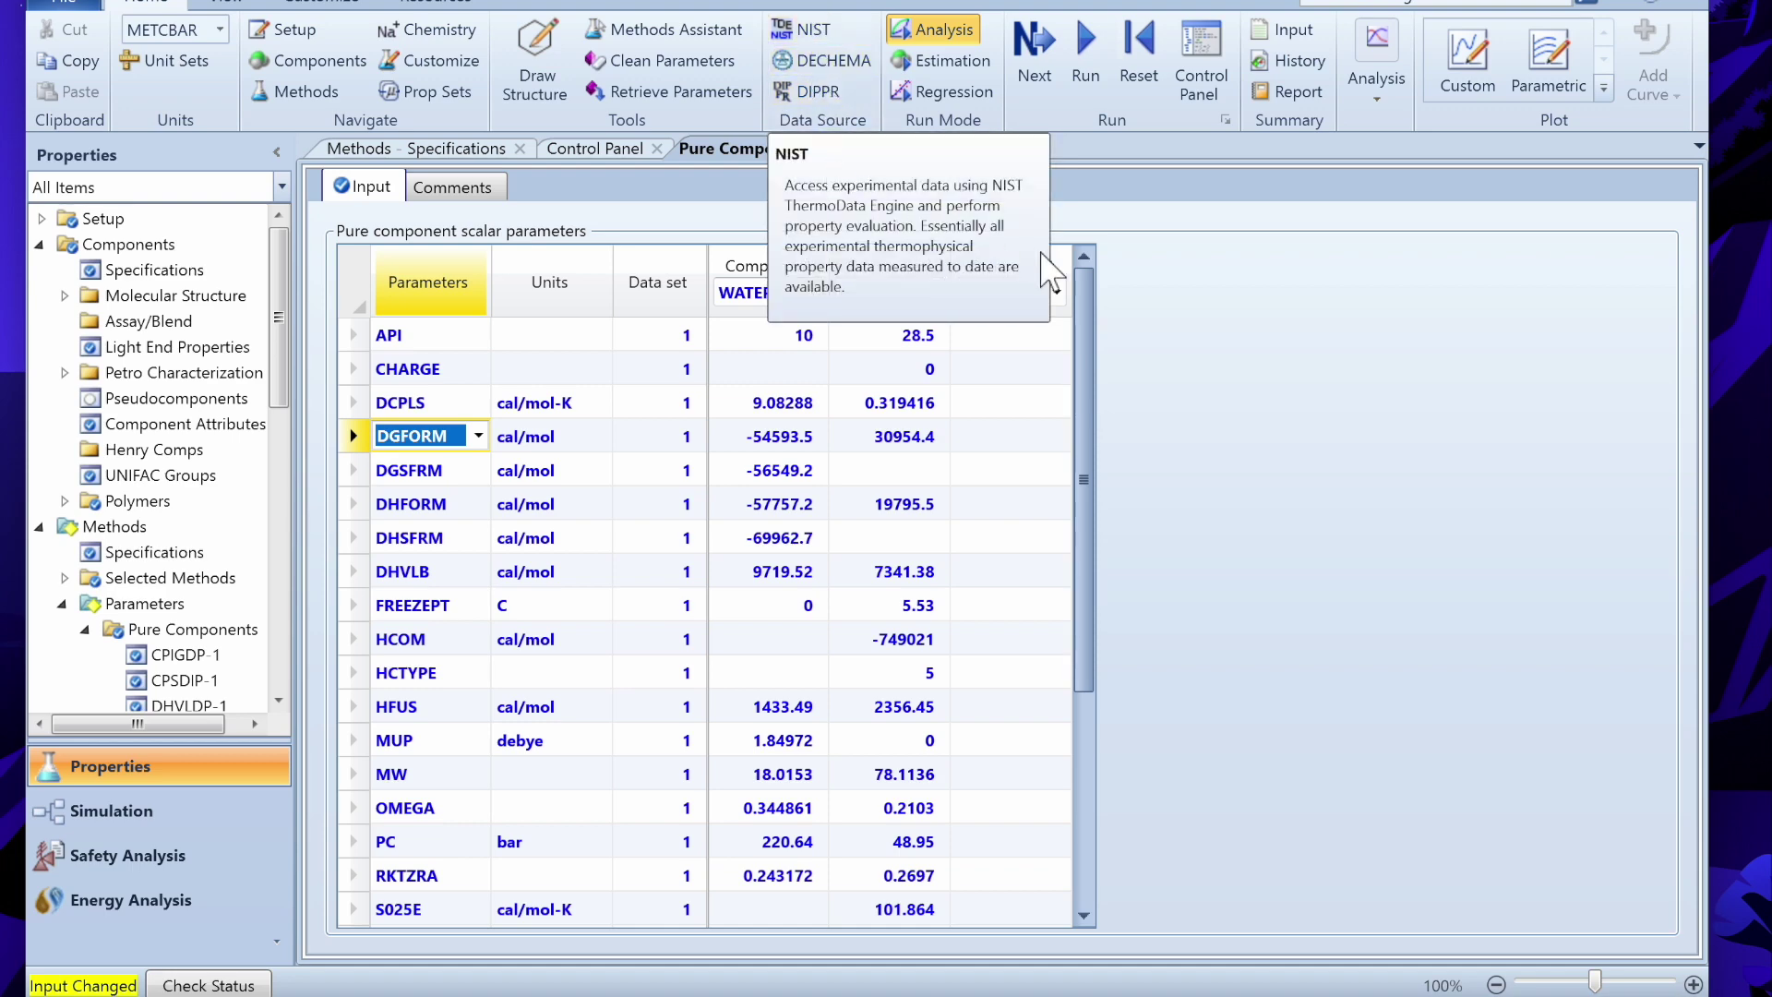
{"action": "left_click_drag", "start_coordinate": [1085, 385], "coordinate": [1076, 598]}
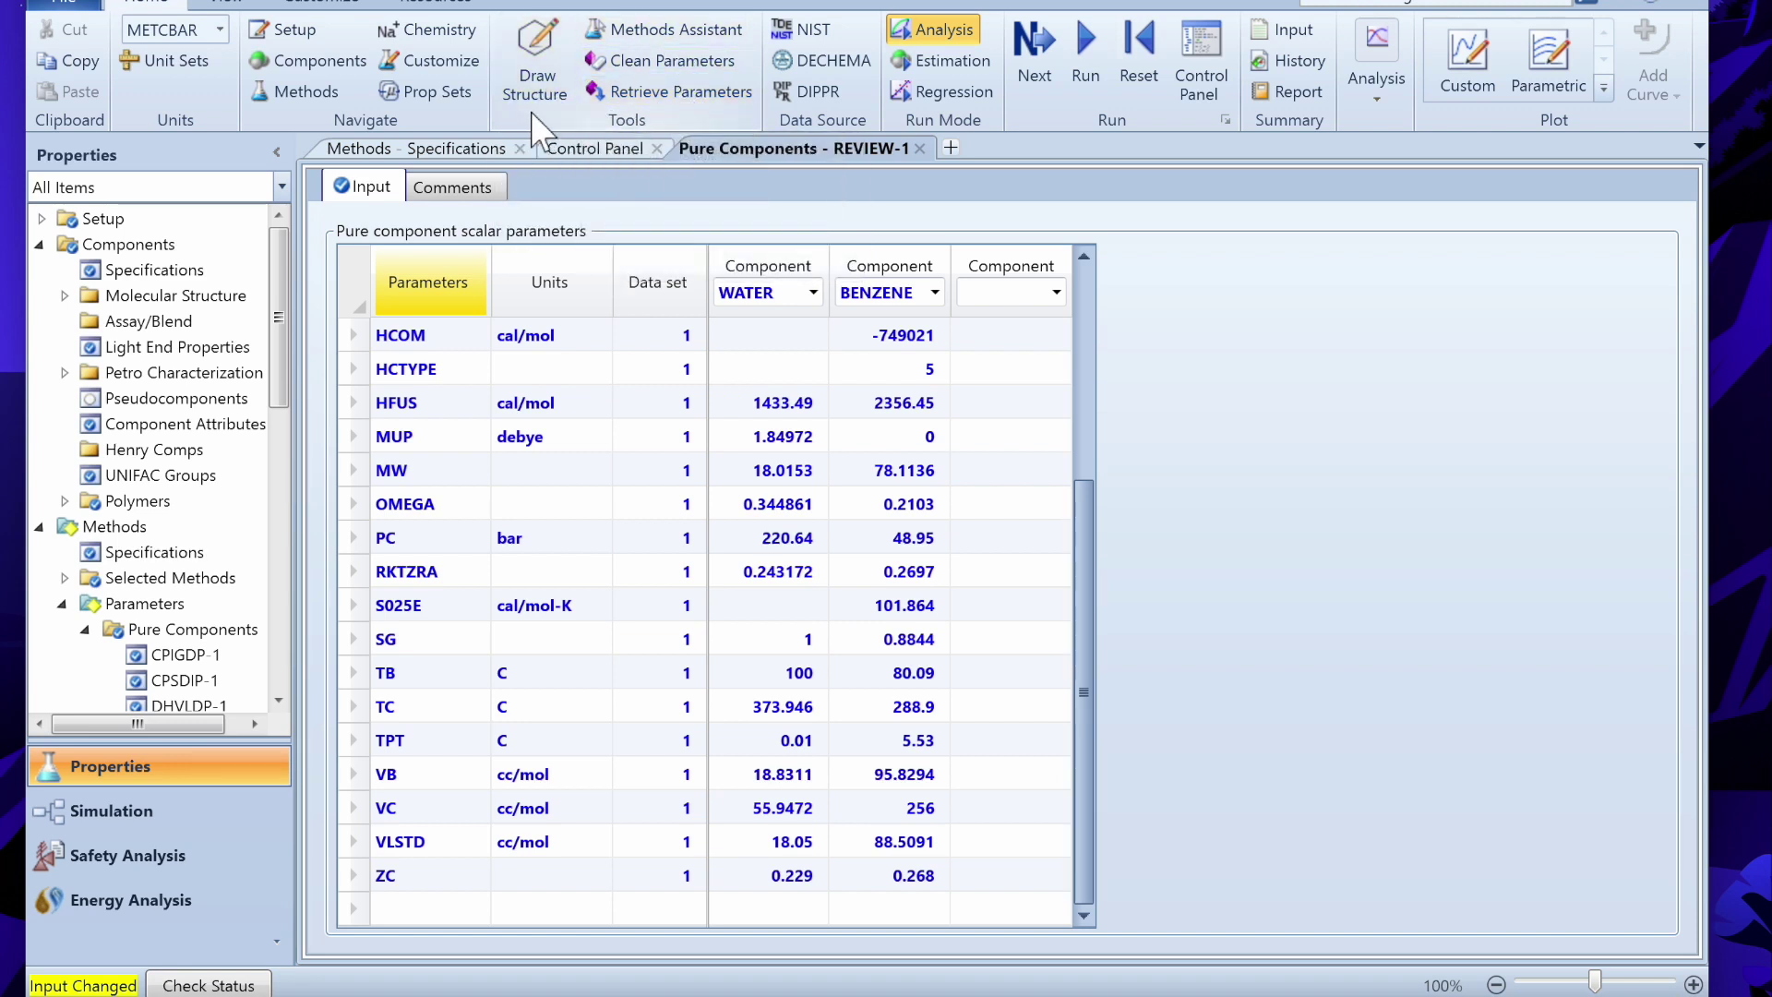
{"action": "left_click", "coordinate": [920, 149]}
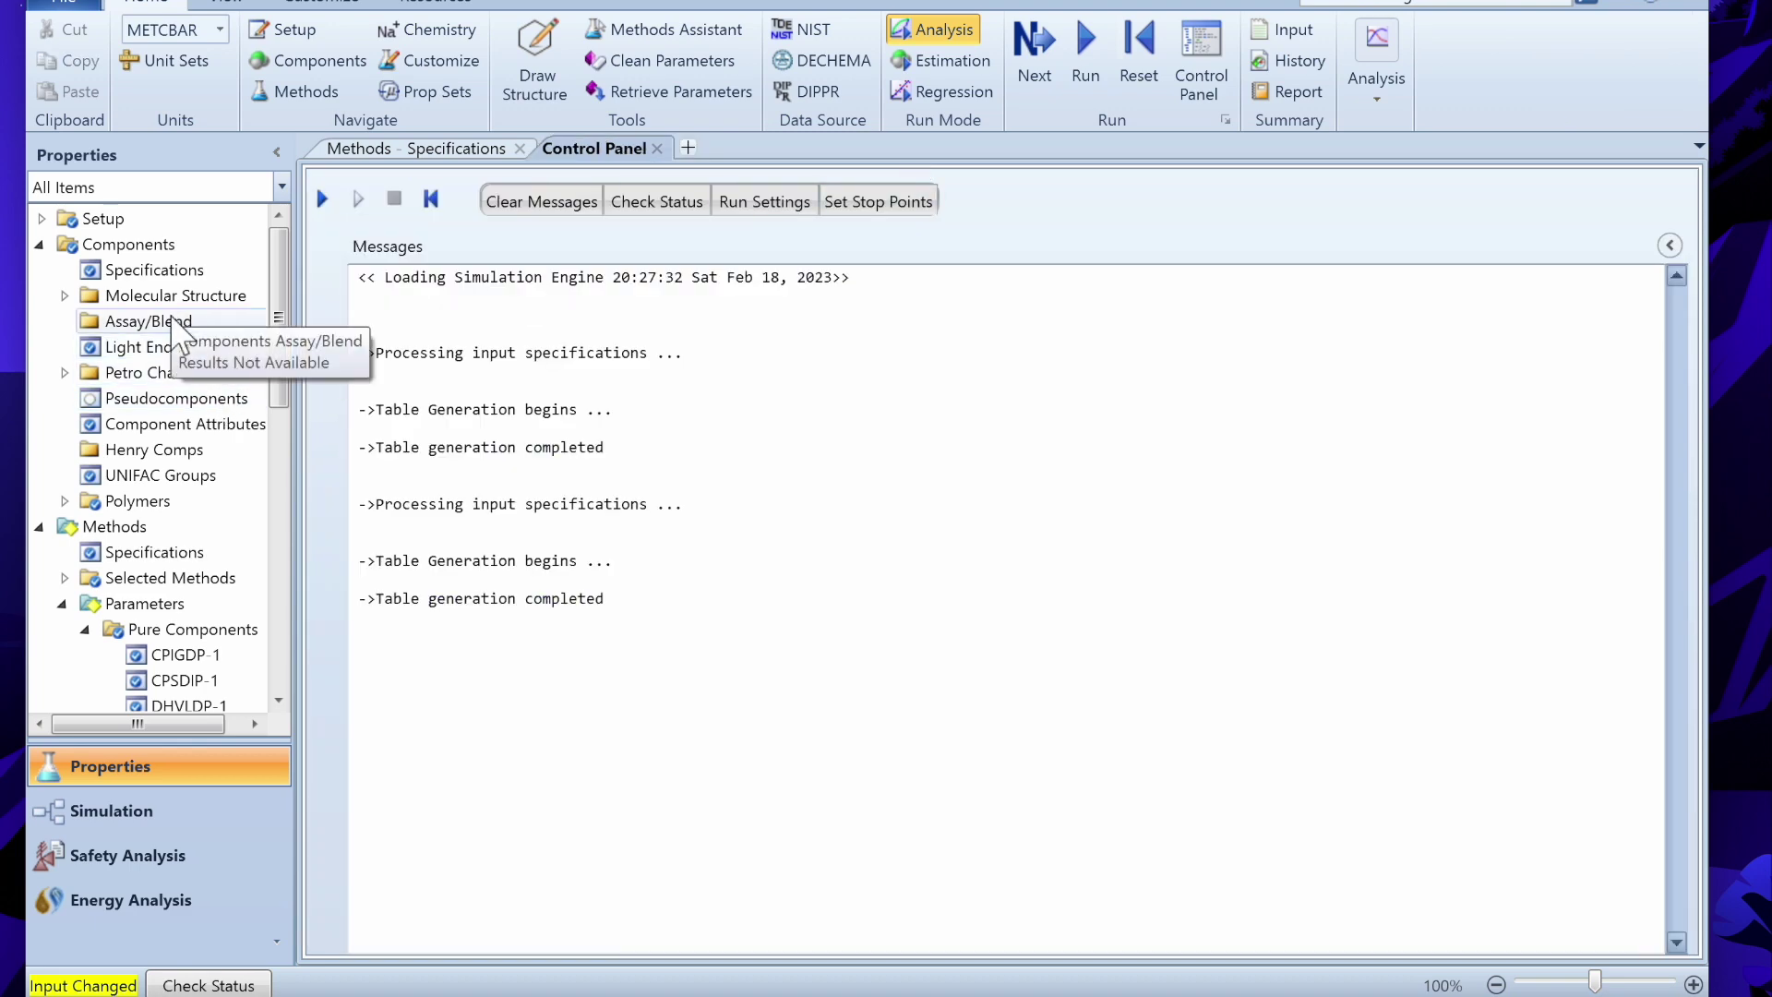
{"action": "scroll", "coordinate": [175, 318], "scroll_direction": "down", "scroll_amount": 9}
{"action": "scroll", "coordinate": [175, 318], "scroll_direction": "down", "scroll_amount": 3}
{"action": "scroll", "coordinate": [175, 319], "scroll_direction": "up", "scroll_amount": 7}
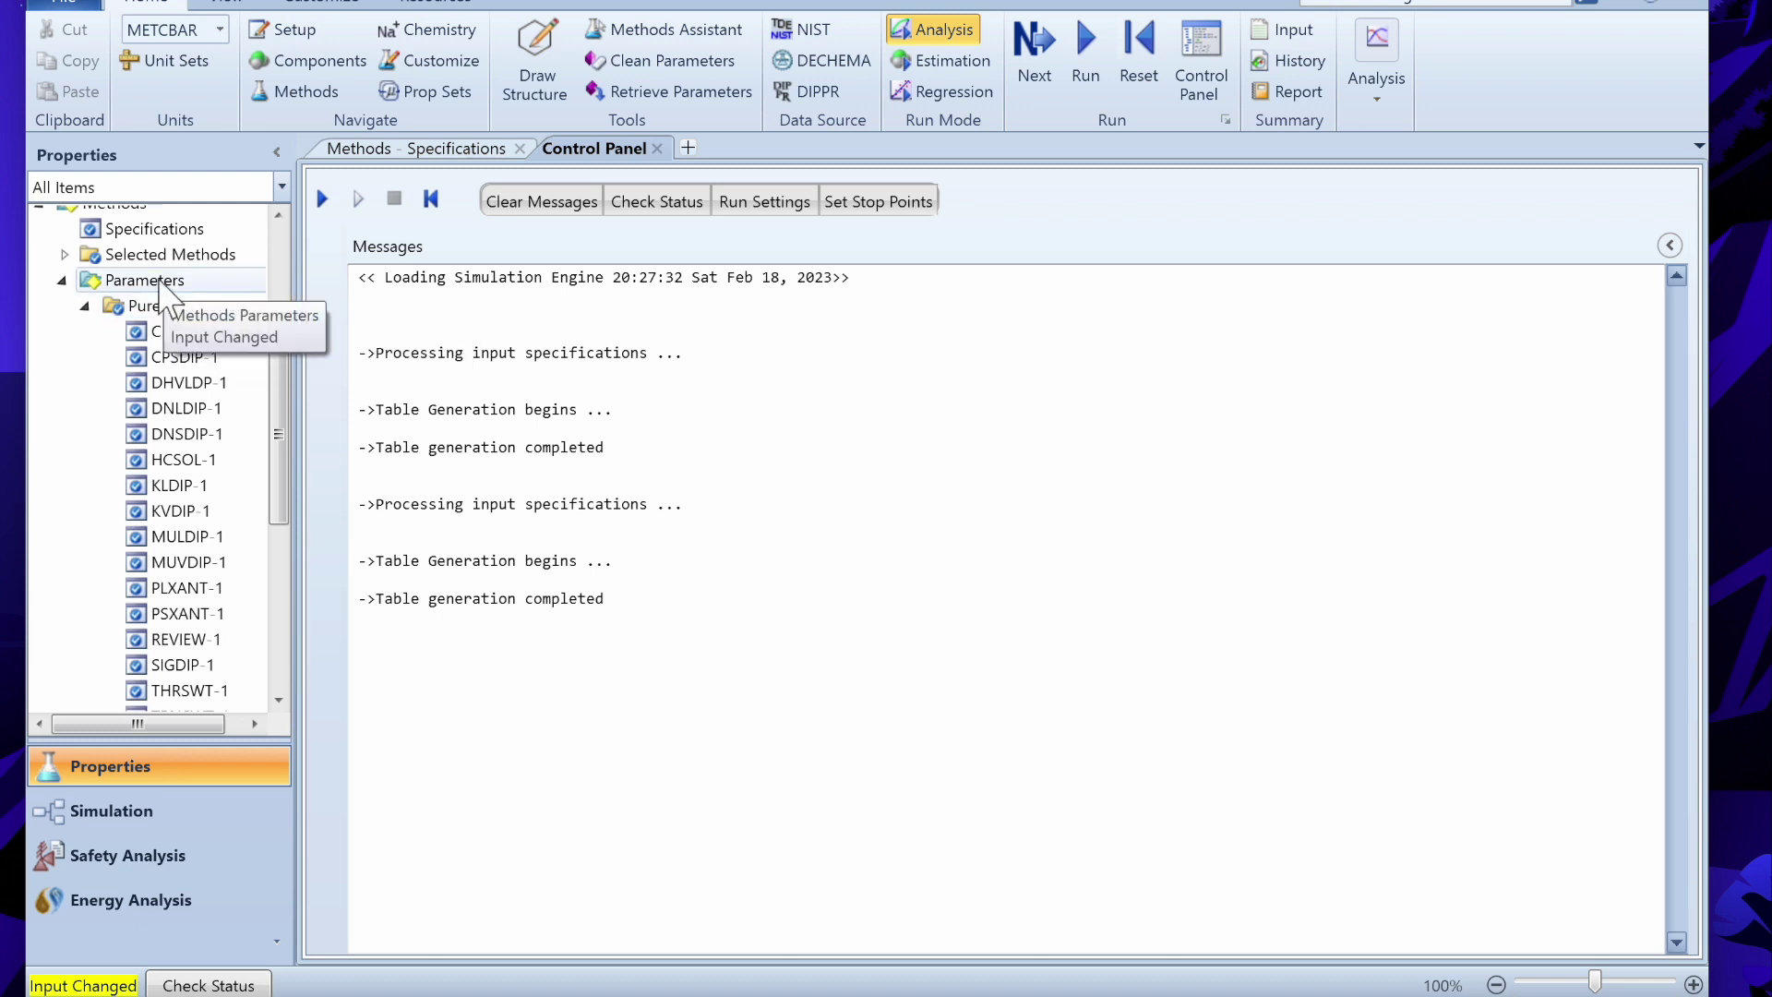
{"action": "scroll", "coordinate": [174, 351], "scroll_direction": "down", "scroll_amount": 6}
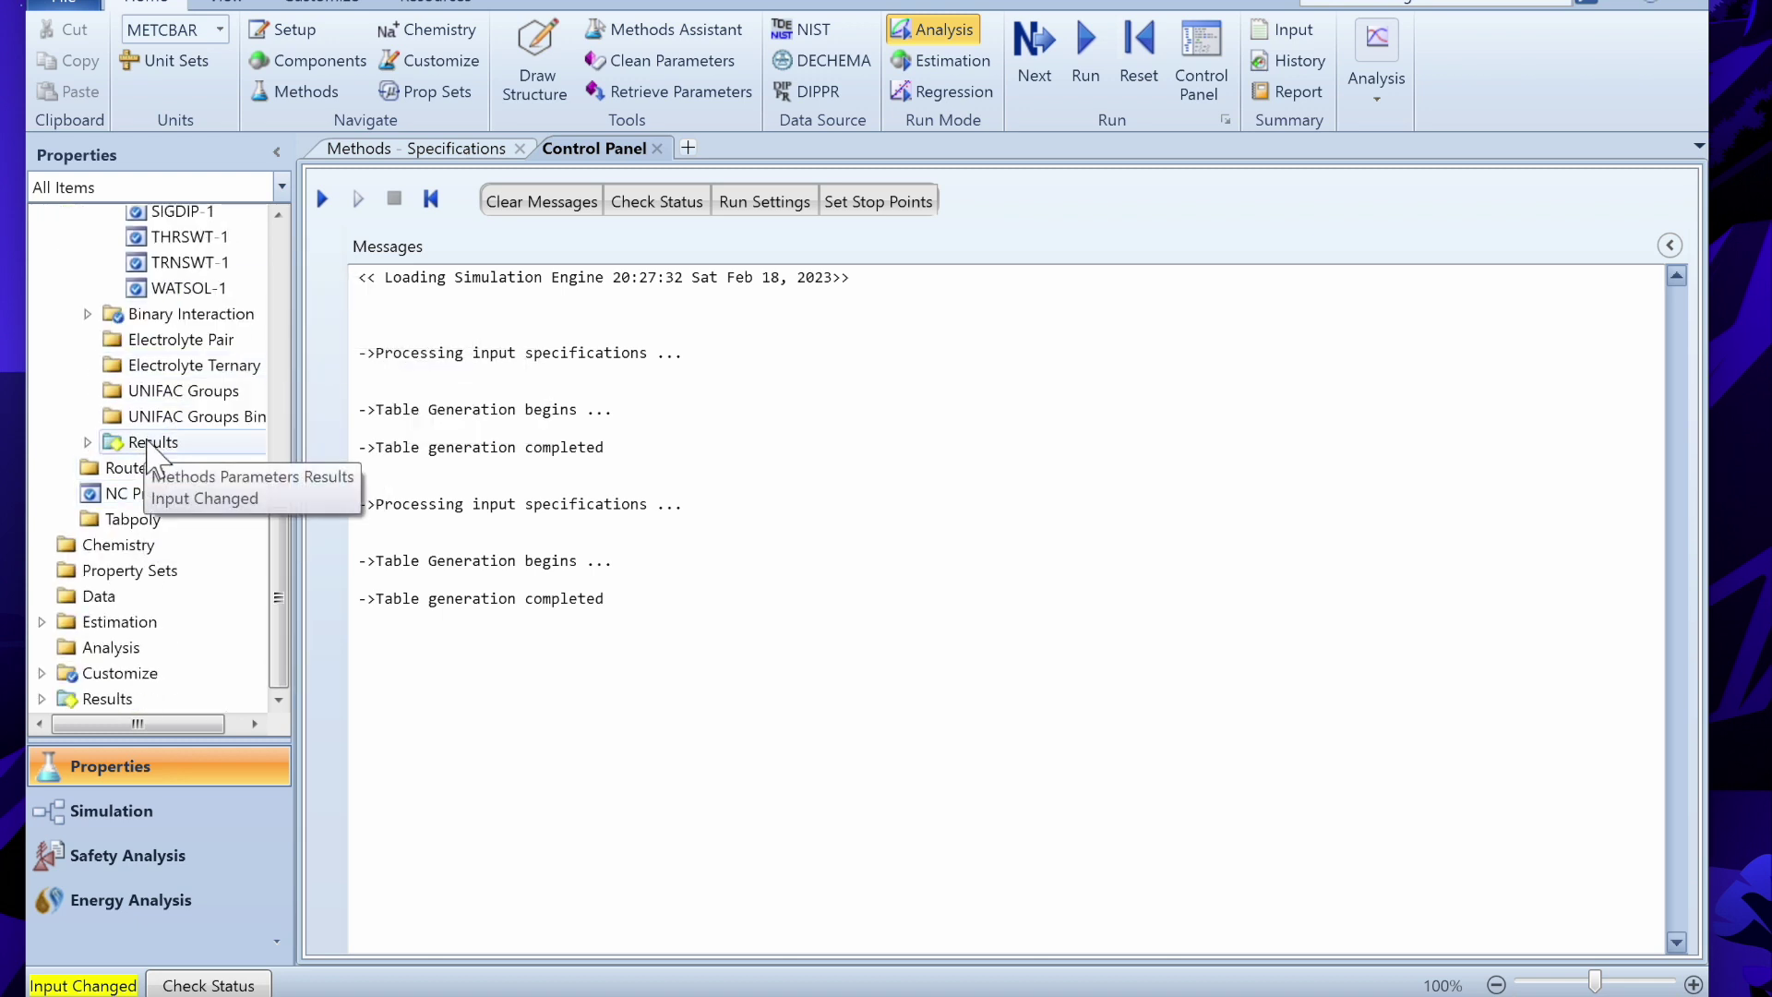
{"action": "scroll", "coordinate": [157, 480], "scroll_direction": "up", "scroll_amount": 10}
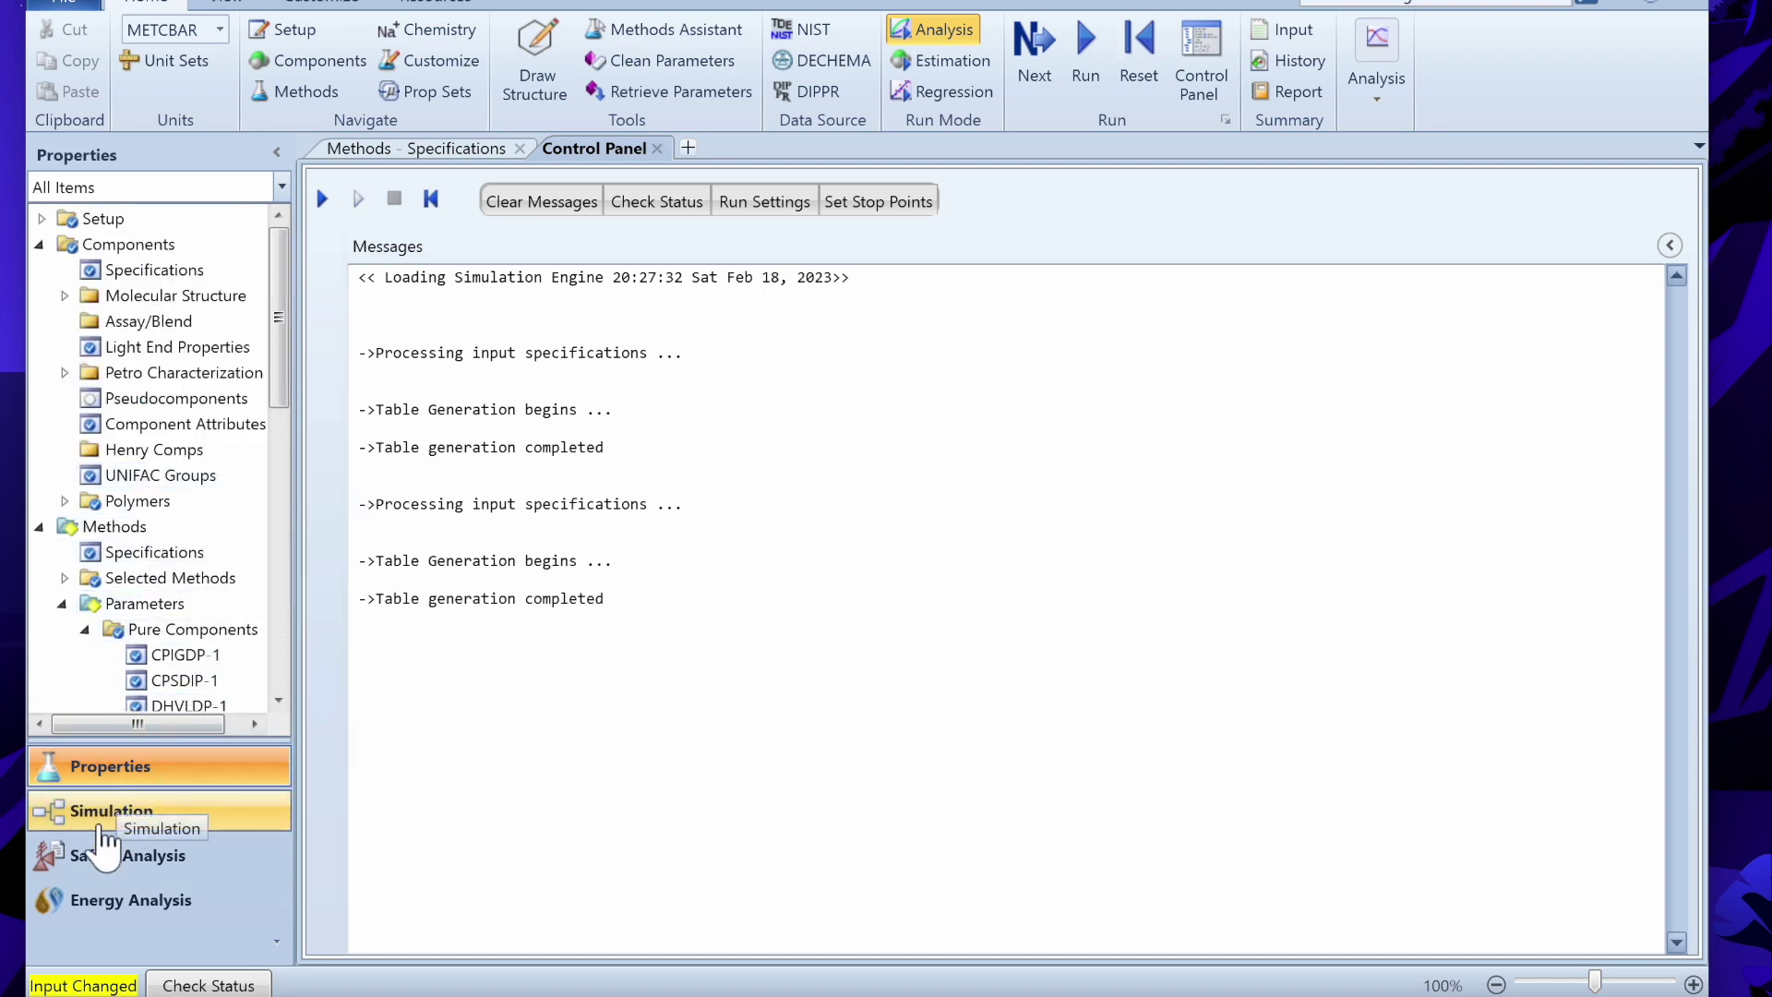
- Switch to the Simulation environment and draw a material stream named WATER on the main flowsheet
{"action": "left_click", "coordinate": [104, 834]}
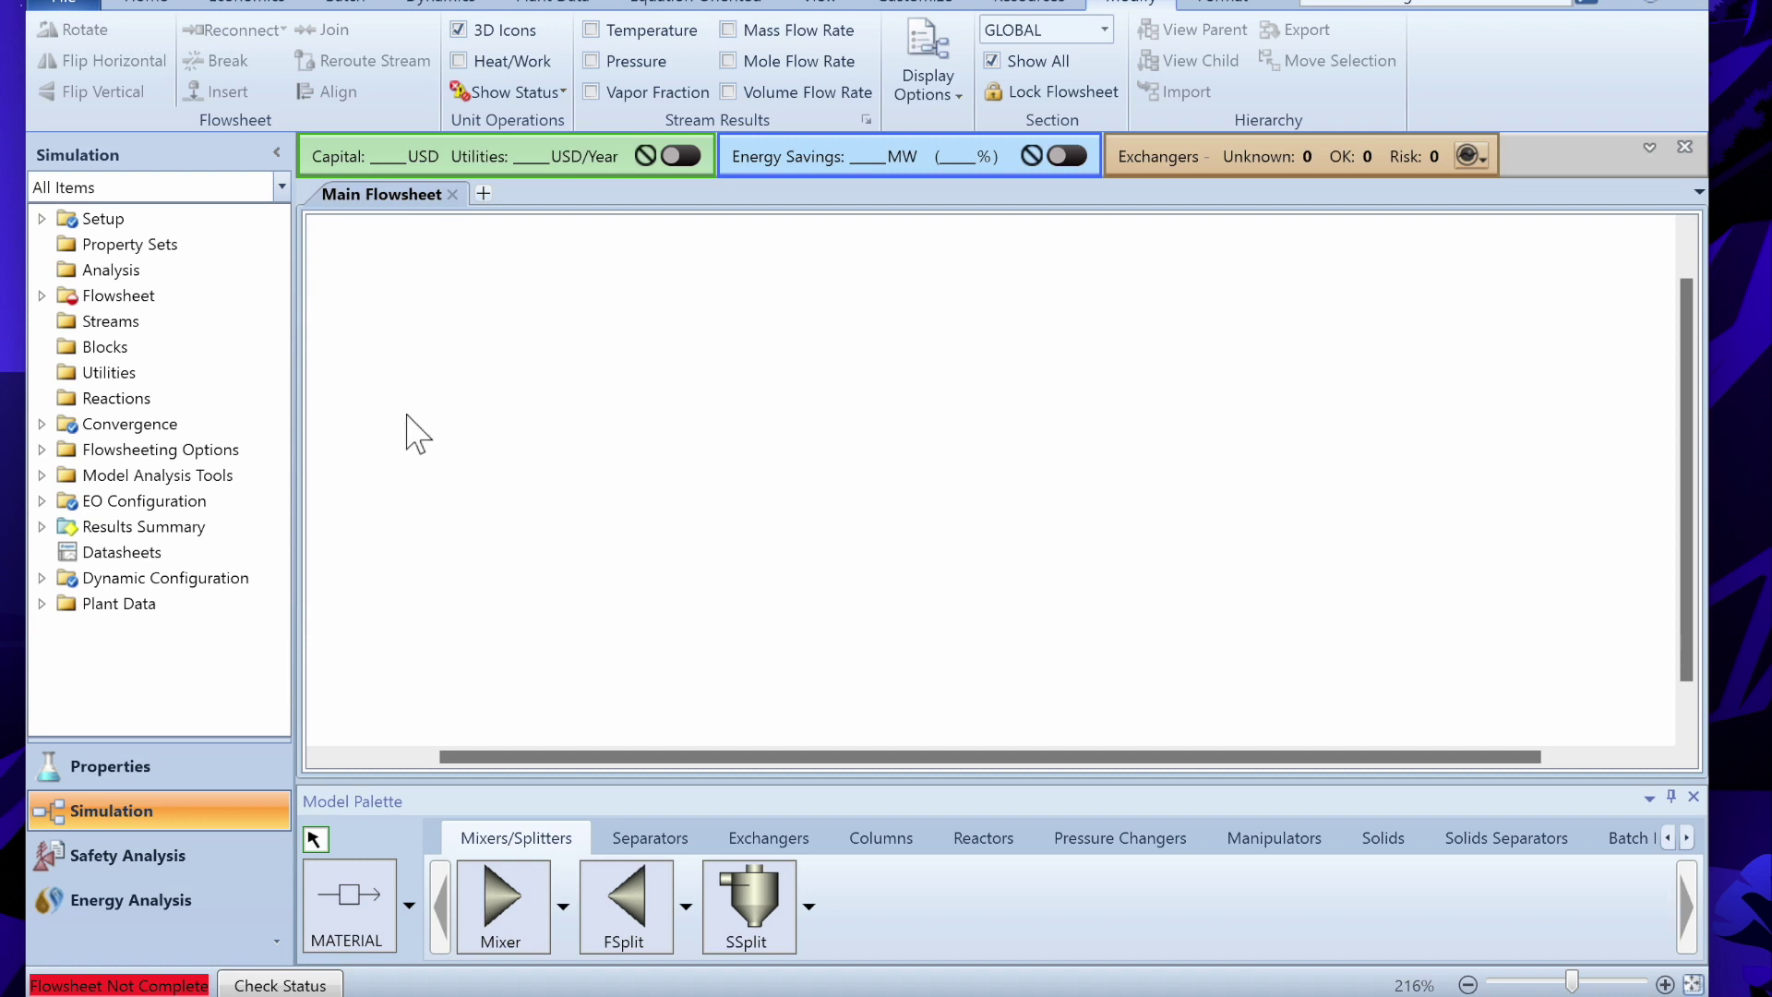
{"action": "left_click", "coordinate": [341, 912]}
{"action": "left_click", "coordinate": [447, 297]}
{"action": "left_click", "coordinate": [727, 297]}
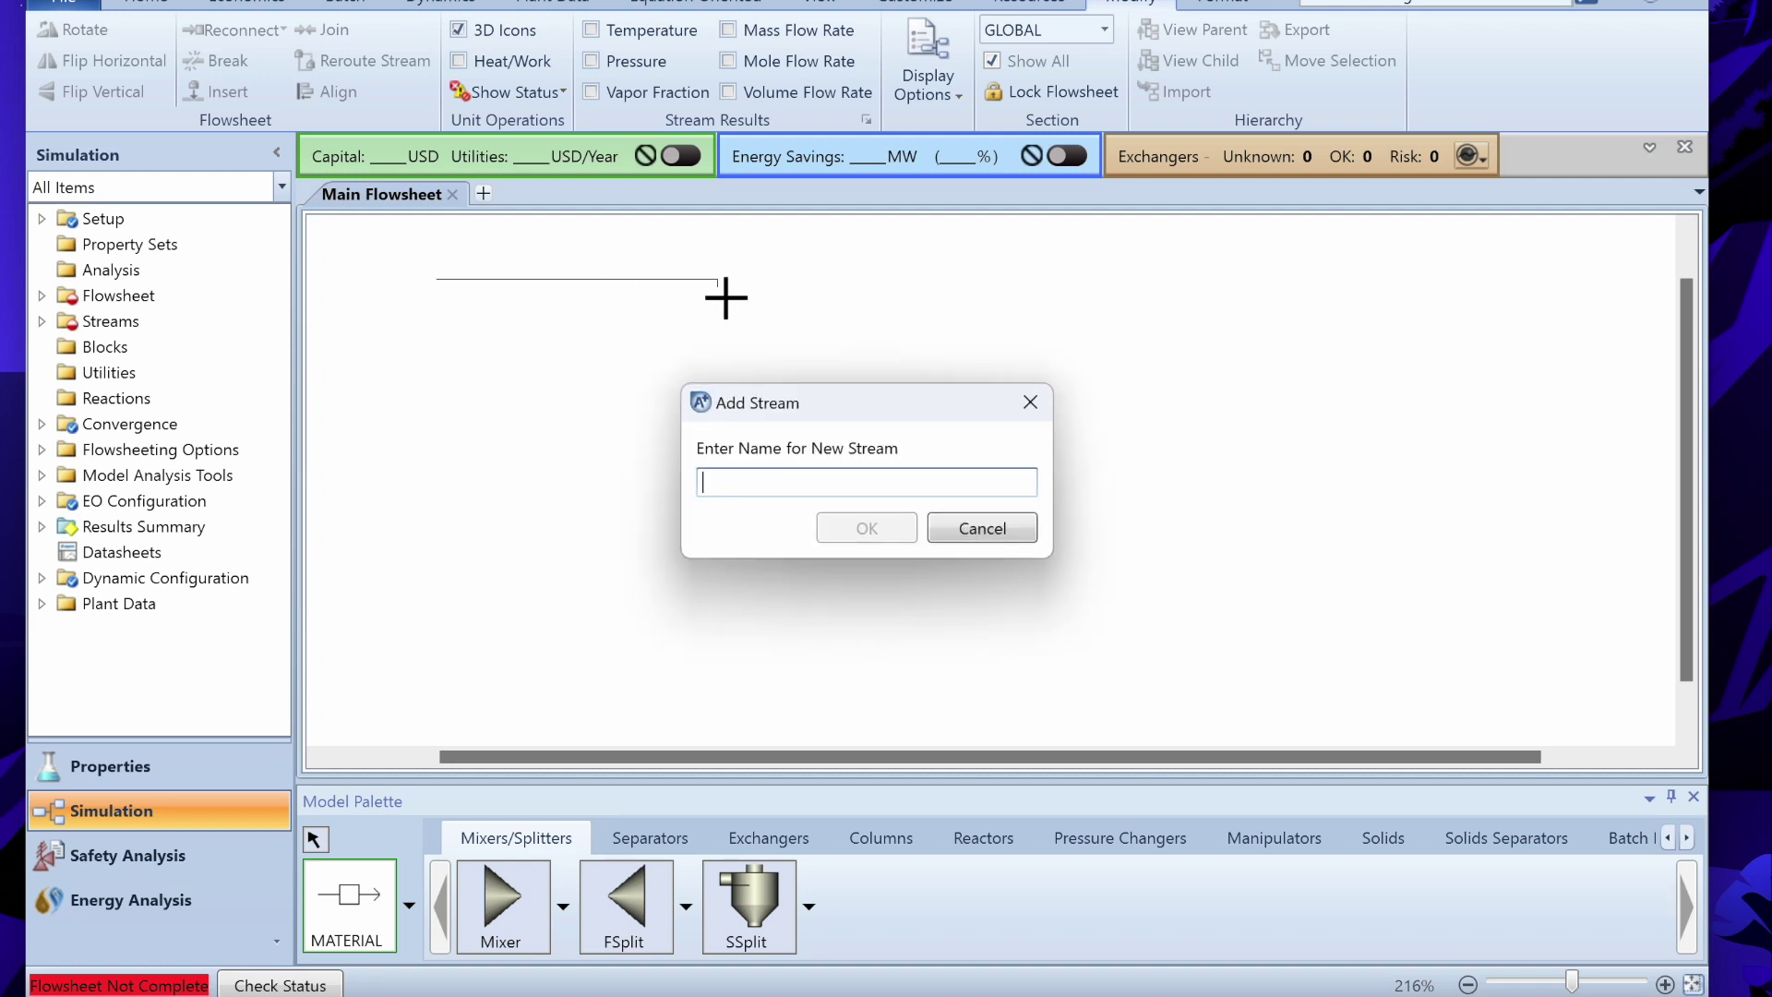
{"action": "type", "text": "WATER"}
{"action": "key", "text": "Return"}
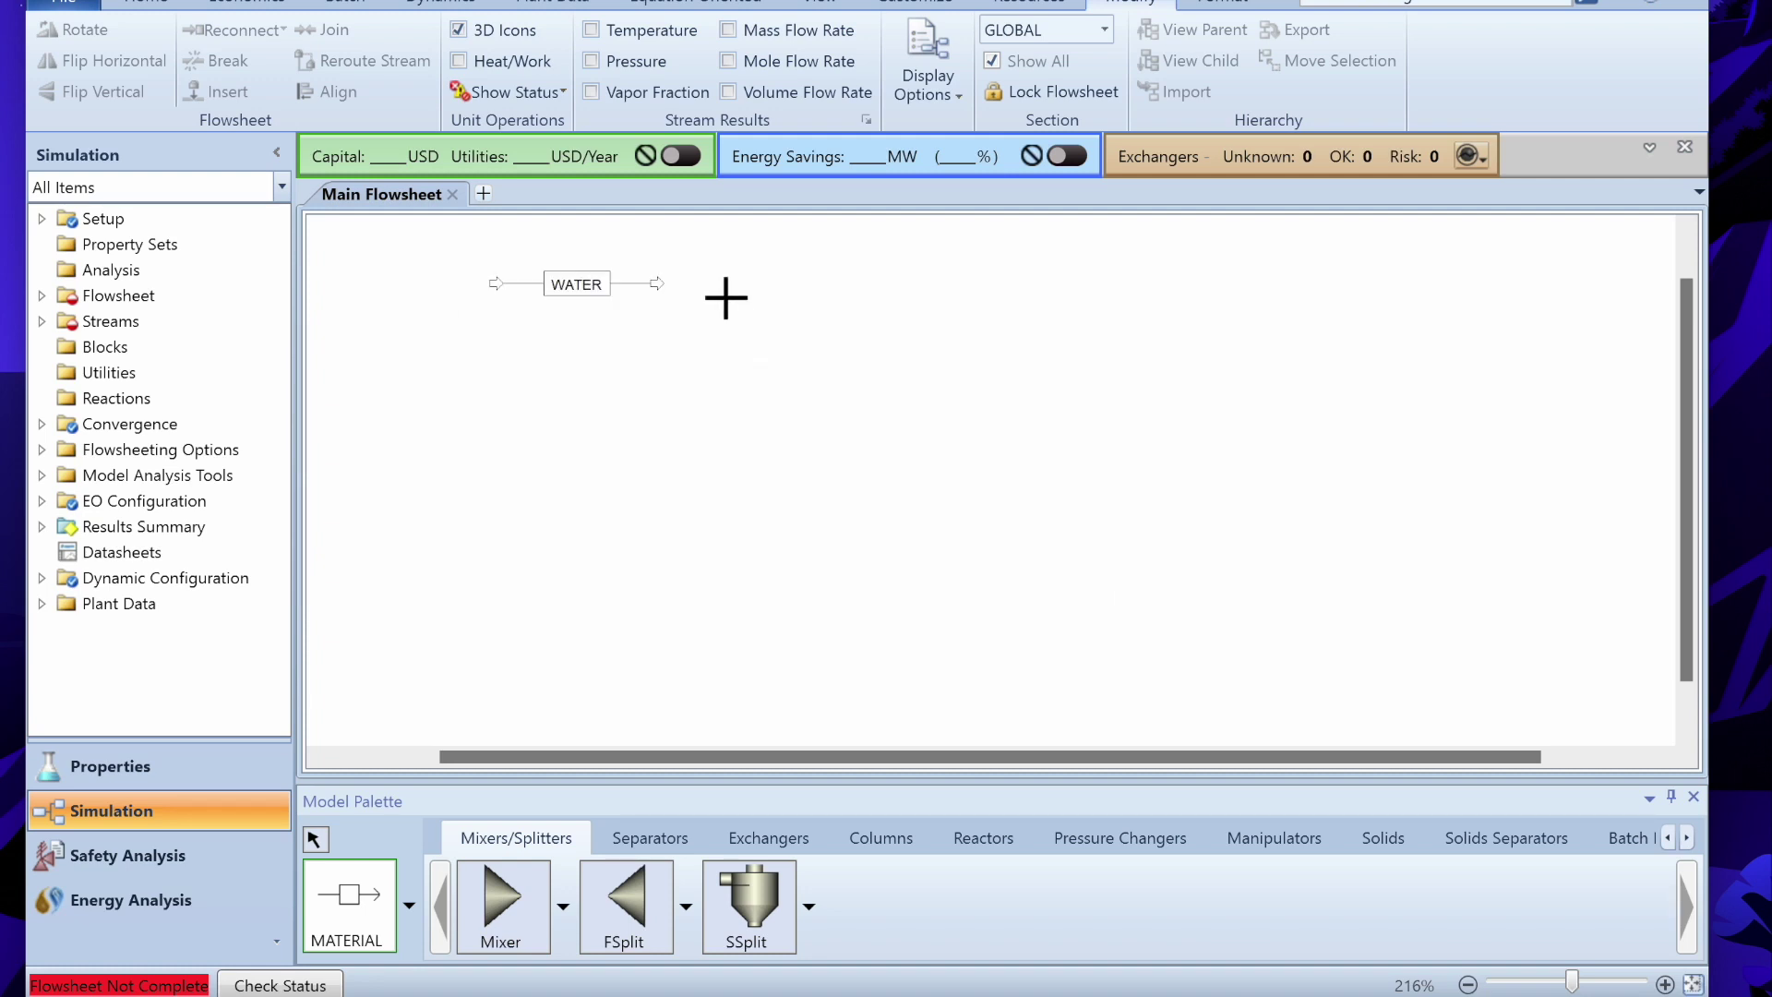
- Draw a second material stream named BENZENE below the WATER stream and end stream placement
{"action": "left_click", "coordinate": [522, 389]}
{"action": "left_click", "coordinate": [683, 389]}
{"action": "type", "text": "BENZENE"}
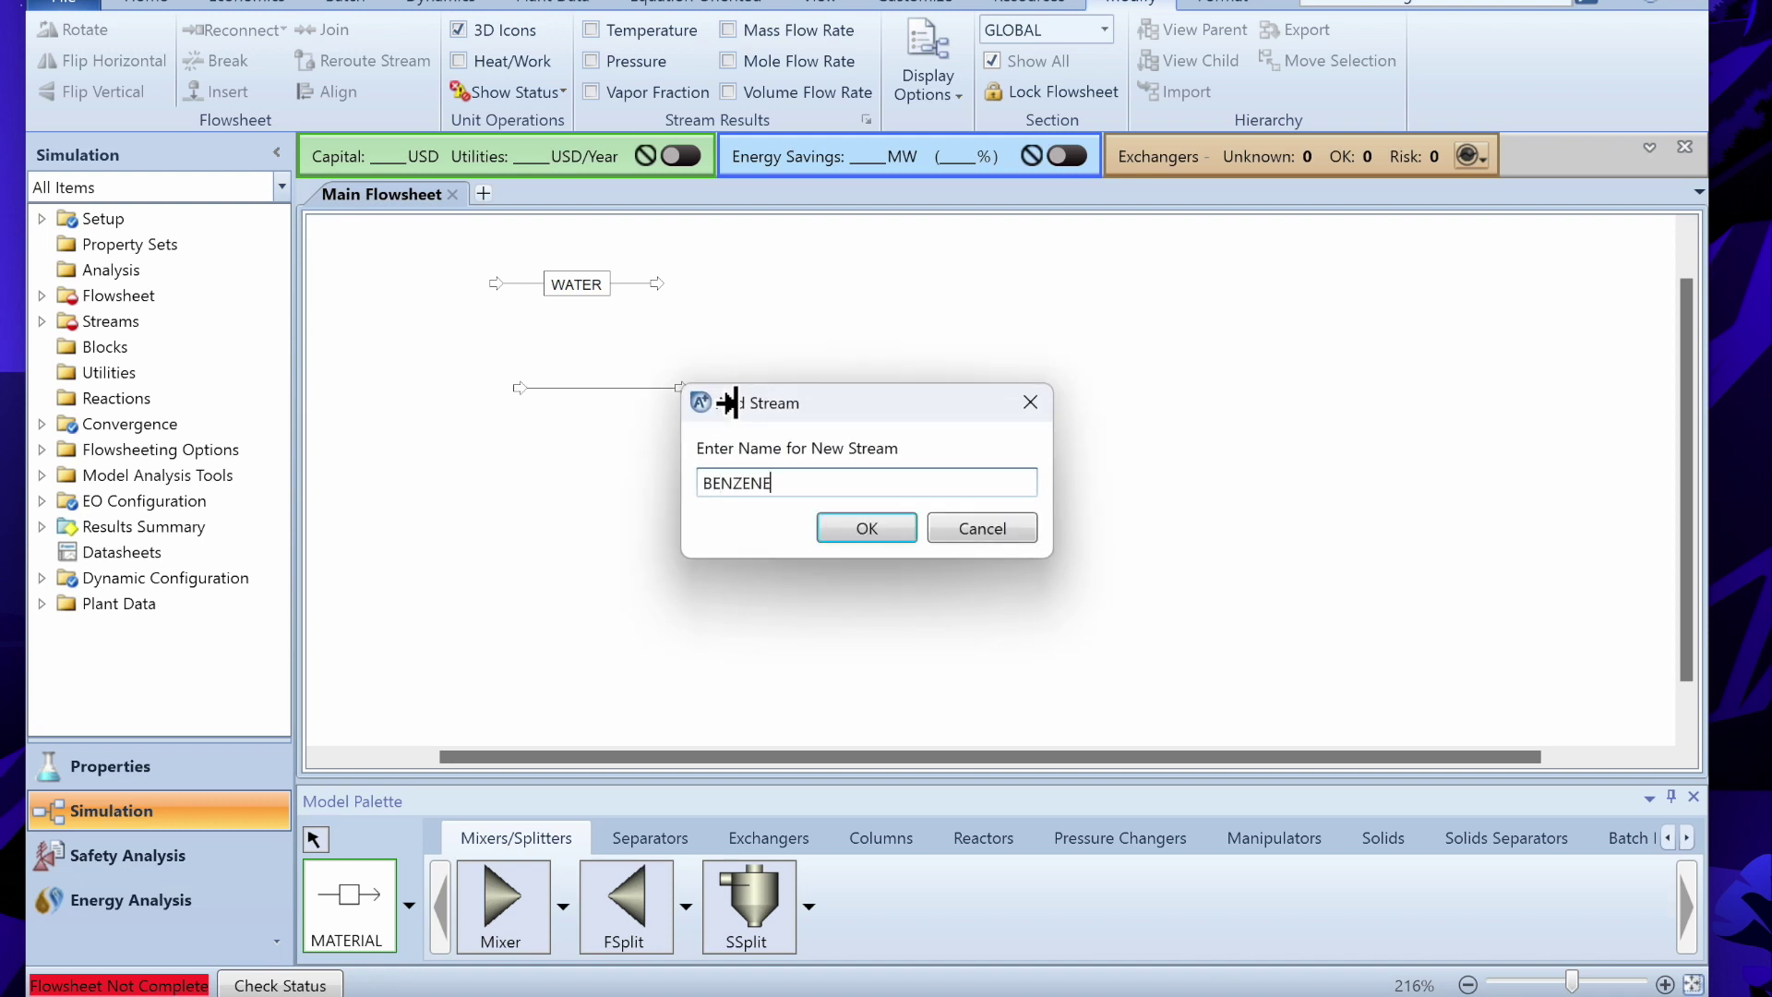
{"action": "key", "text": "Return"}
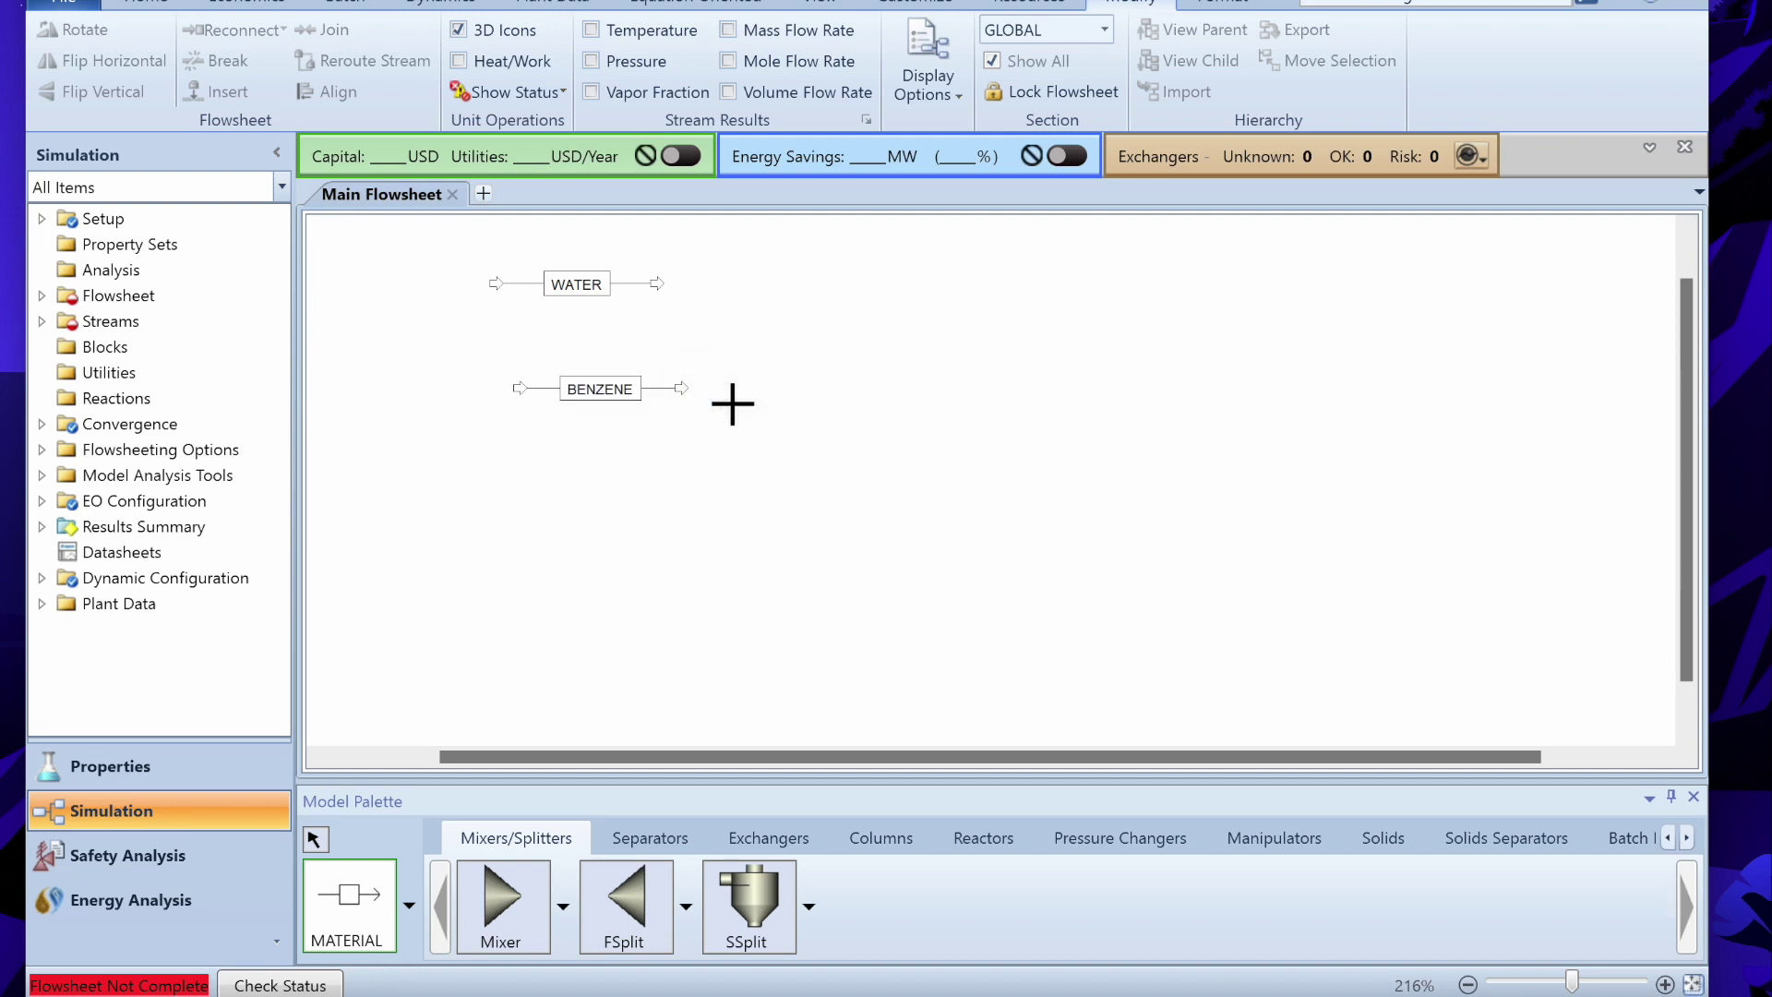
{"action": "left_click", "coordinate": [697, 476]}
{"action": "right_click", "coordinate": [792, 526]}
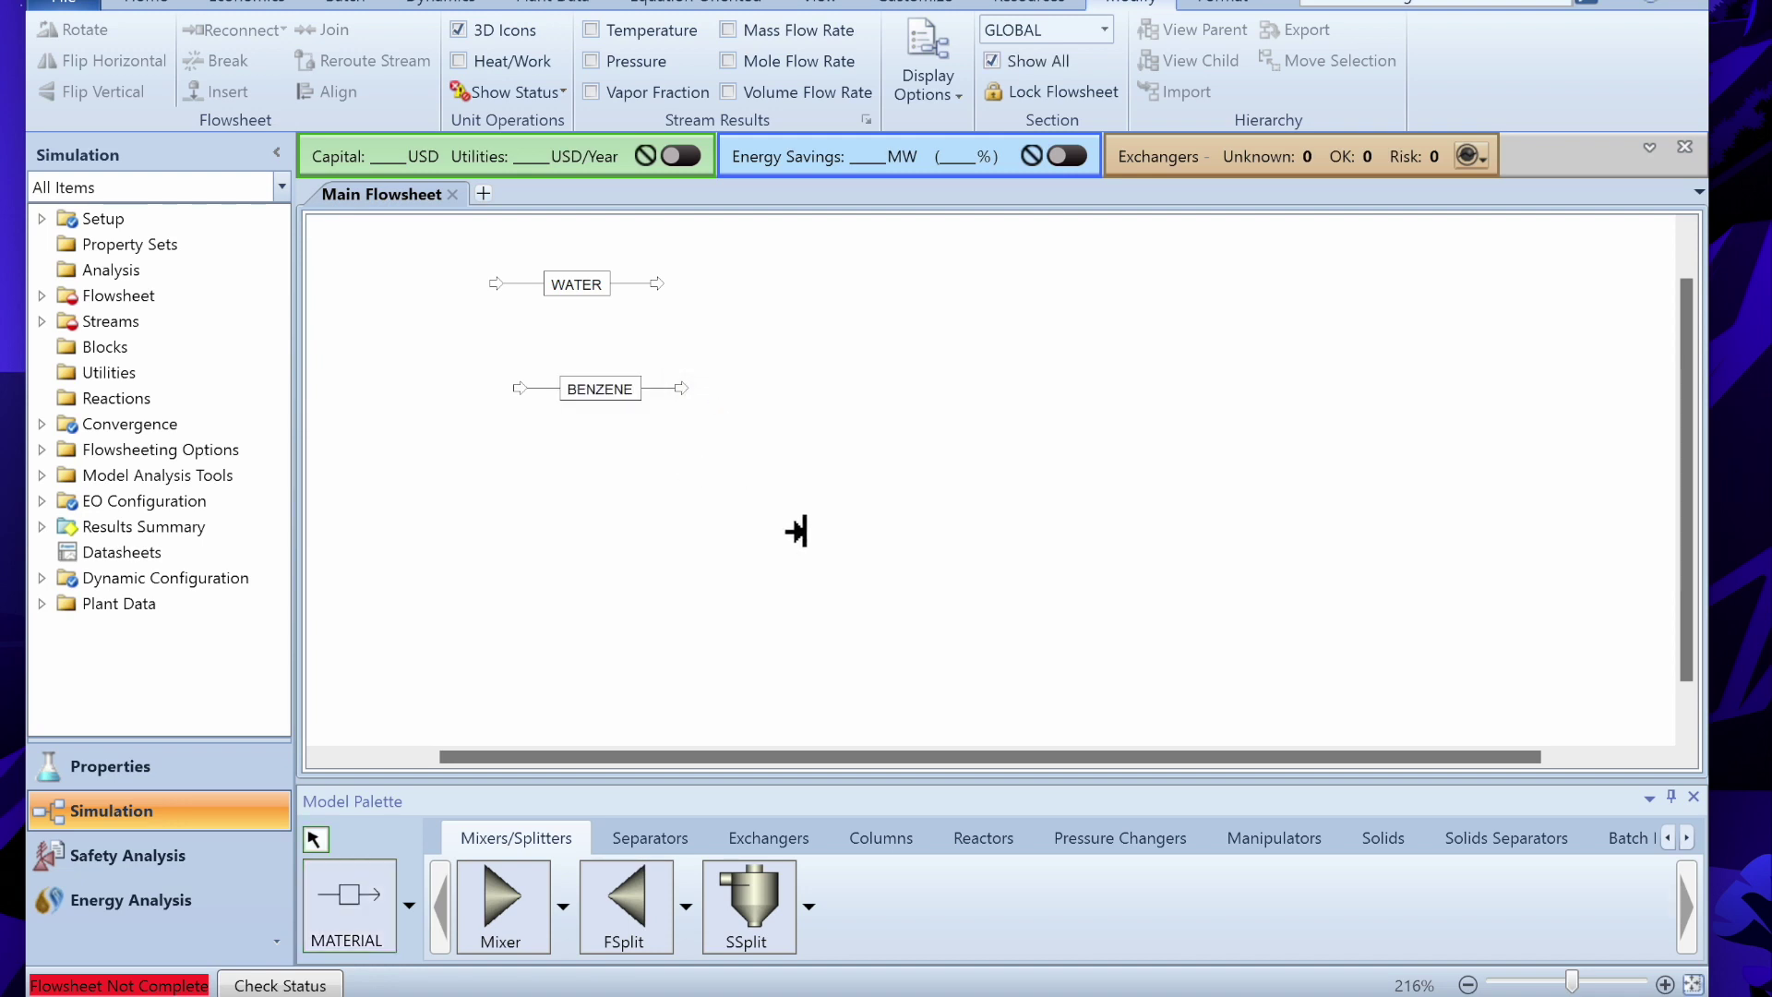
- Place a Mixer block named MIXER downstream of the two feed streams on the flowsheet
{"action": "left_click", "coordinate": [481, 918]}
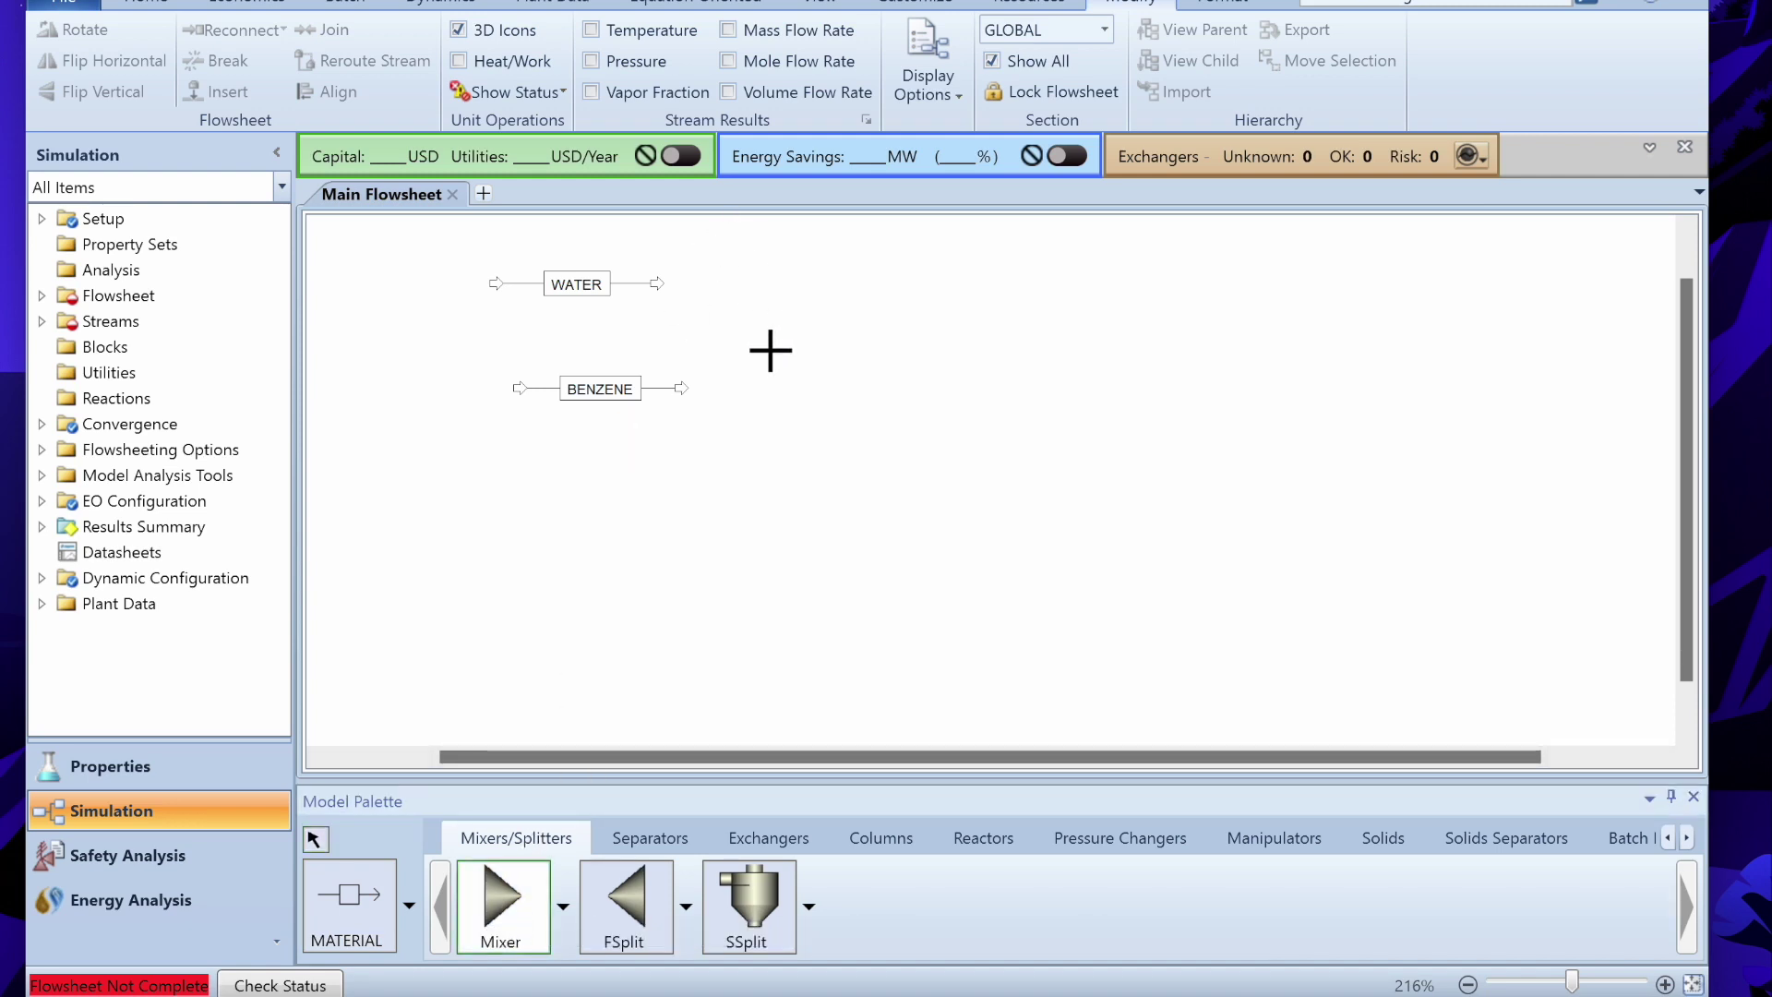
{"action": "left_click", "coordinate": [770, 351]}
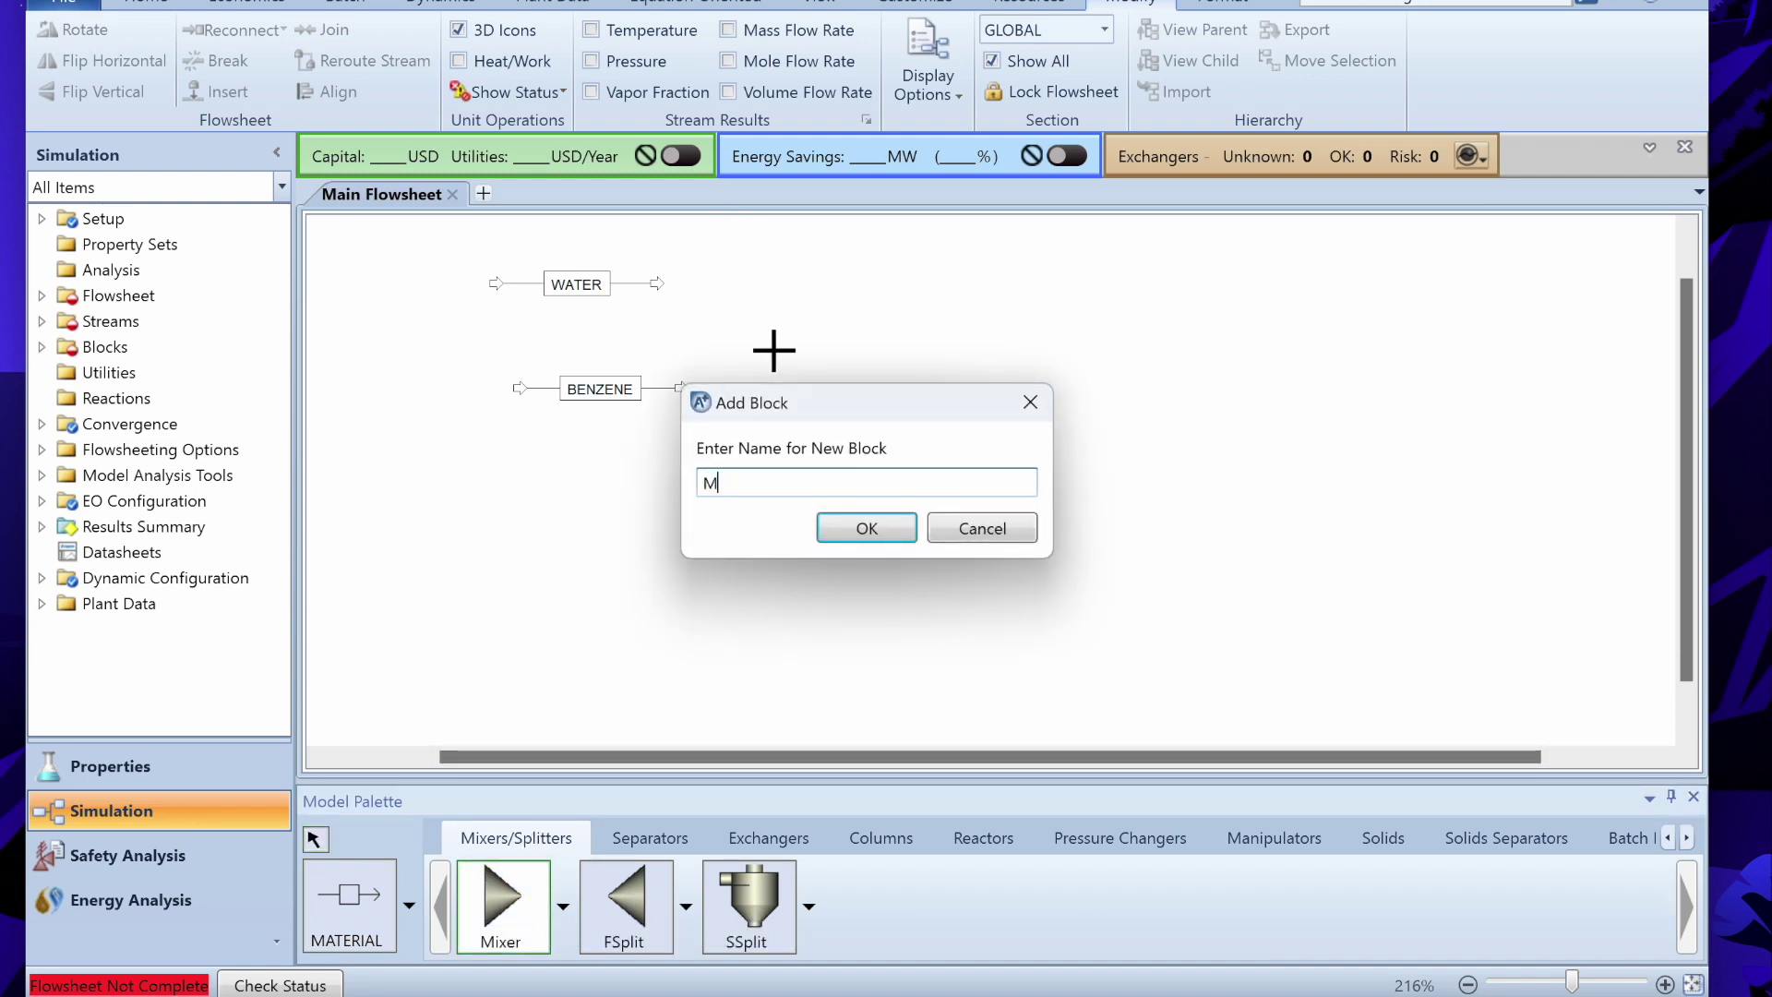
{"action": "key", "text": "Return"}
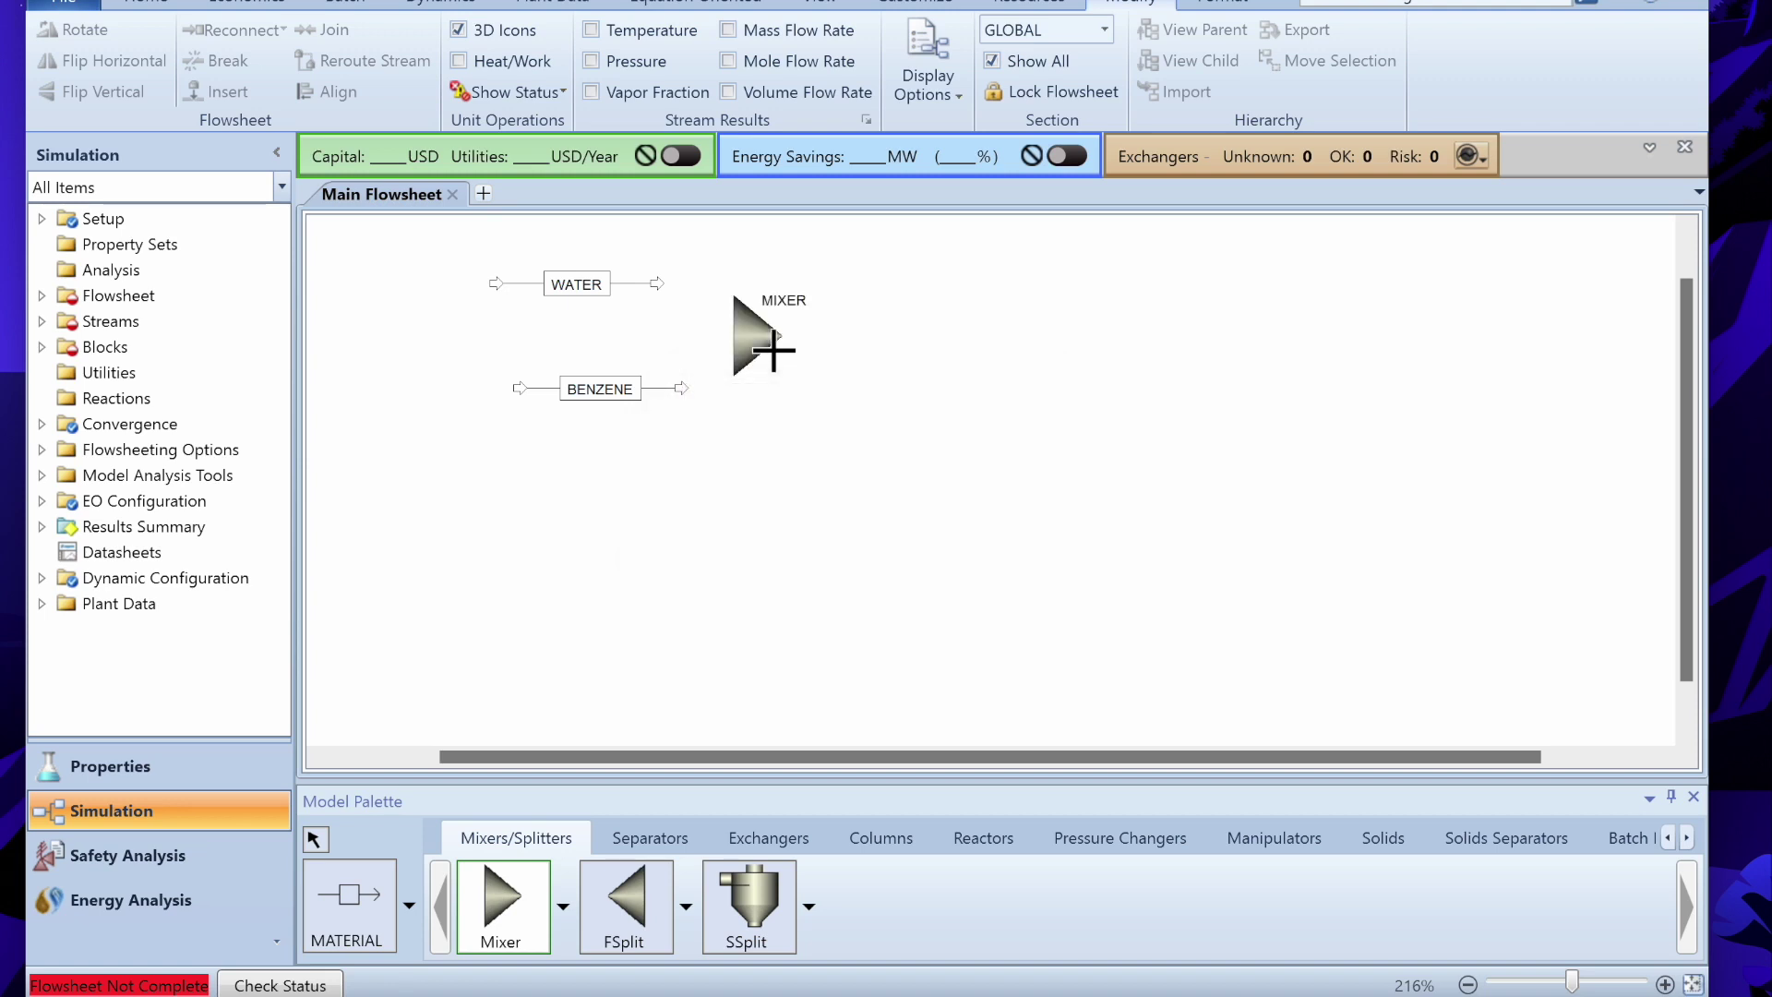
- Draw a material stream named PRODUCT from the mixer's outlet and end stream placement
{"action": "left_click", "coordinate": [360, 914]}
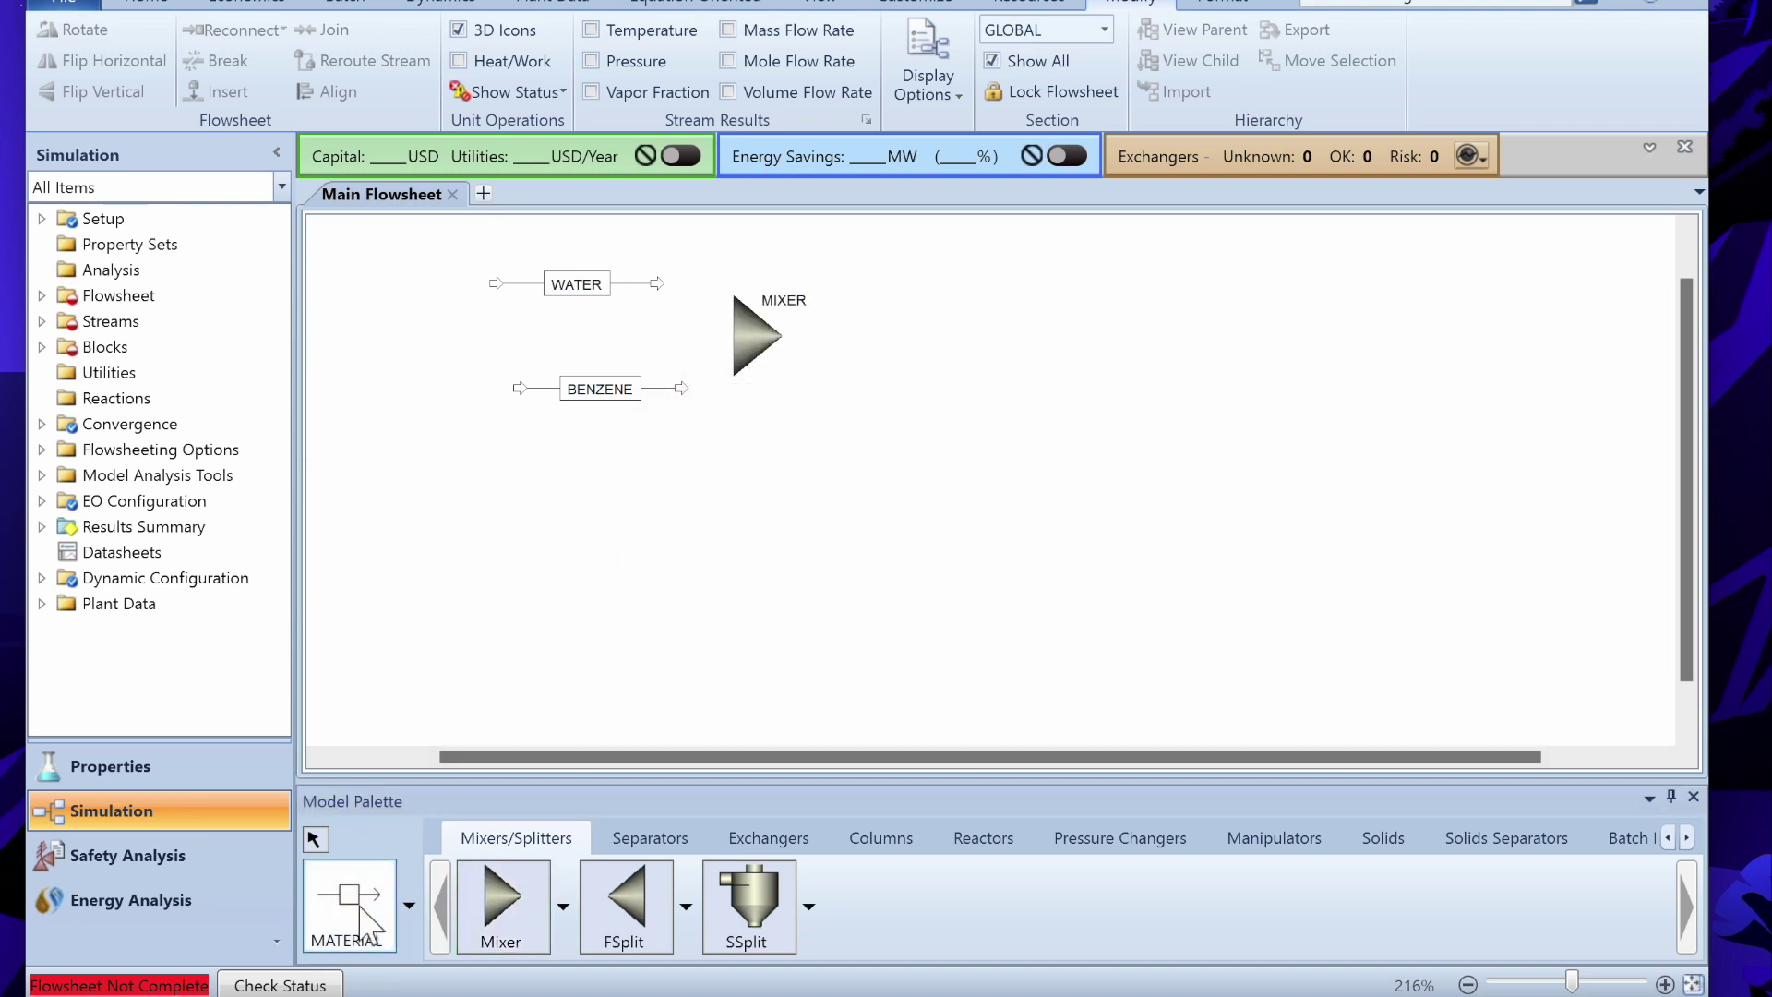
{"action": "left_click", "coordinate": [792, 337]}
{"action": "left_click", "coordinate": [1068, 351]}
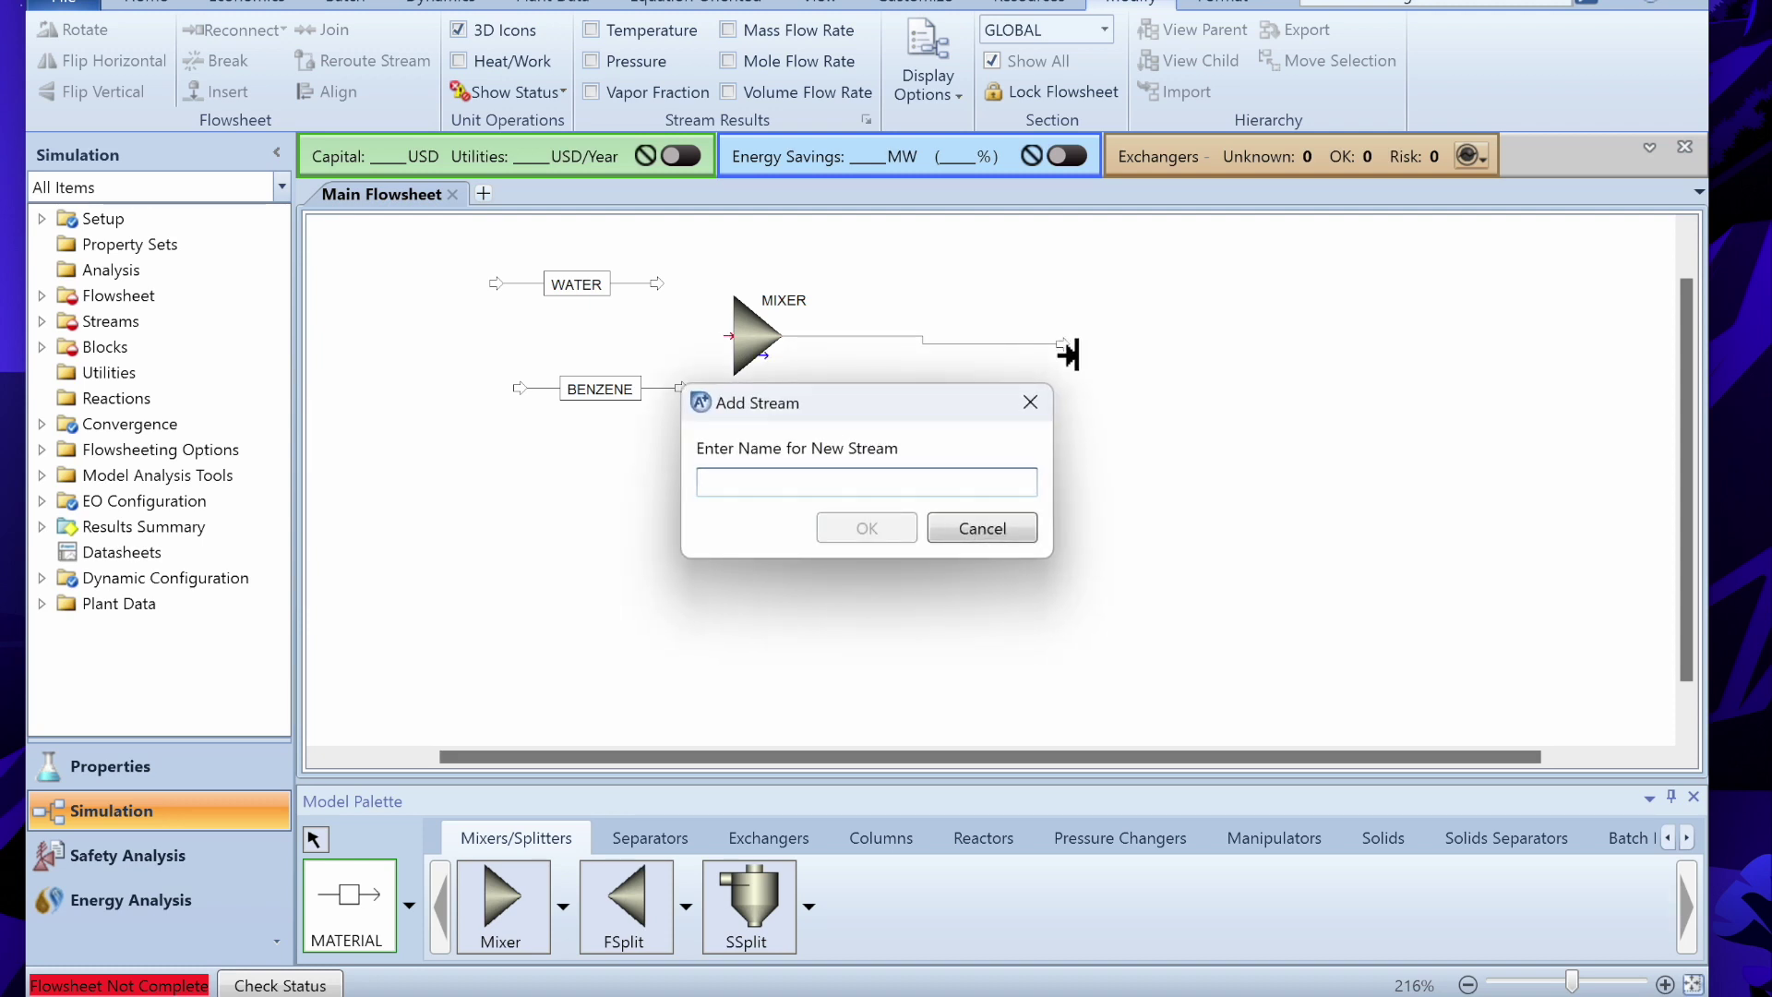
{"action": "type", "text": "PRODUCT"}
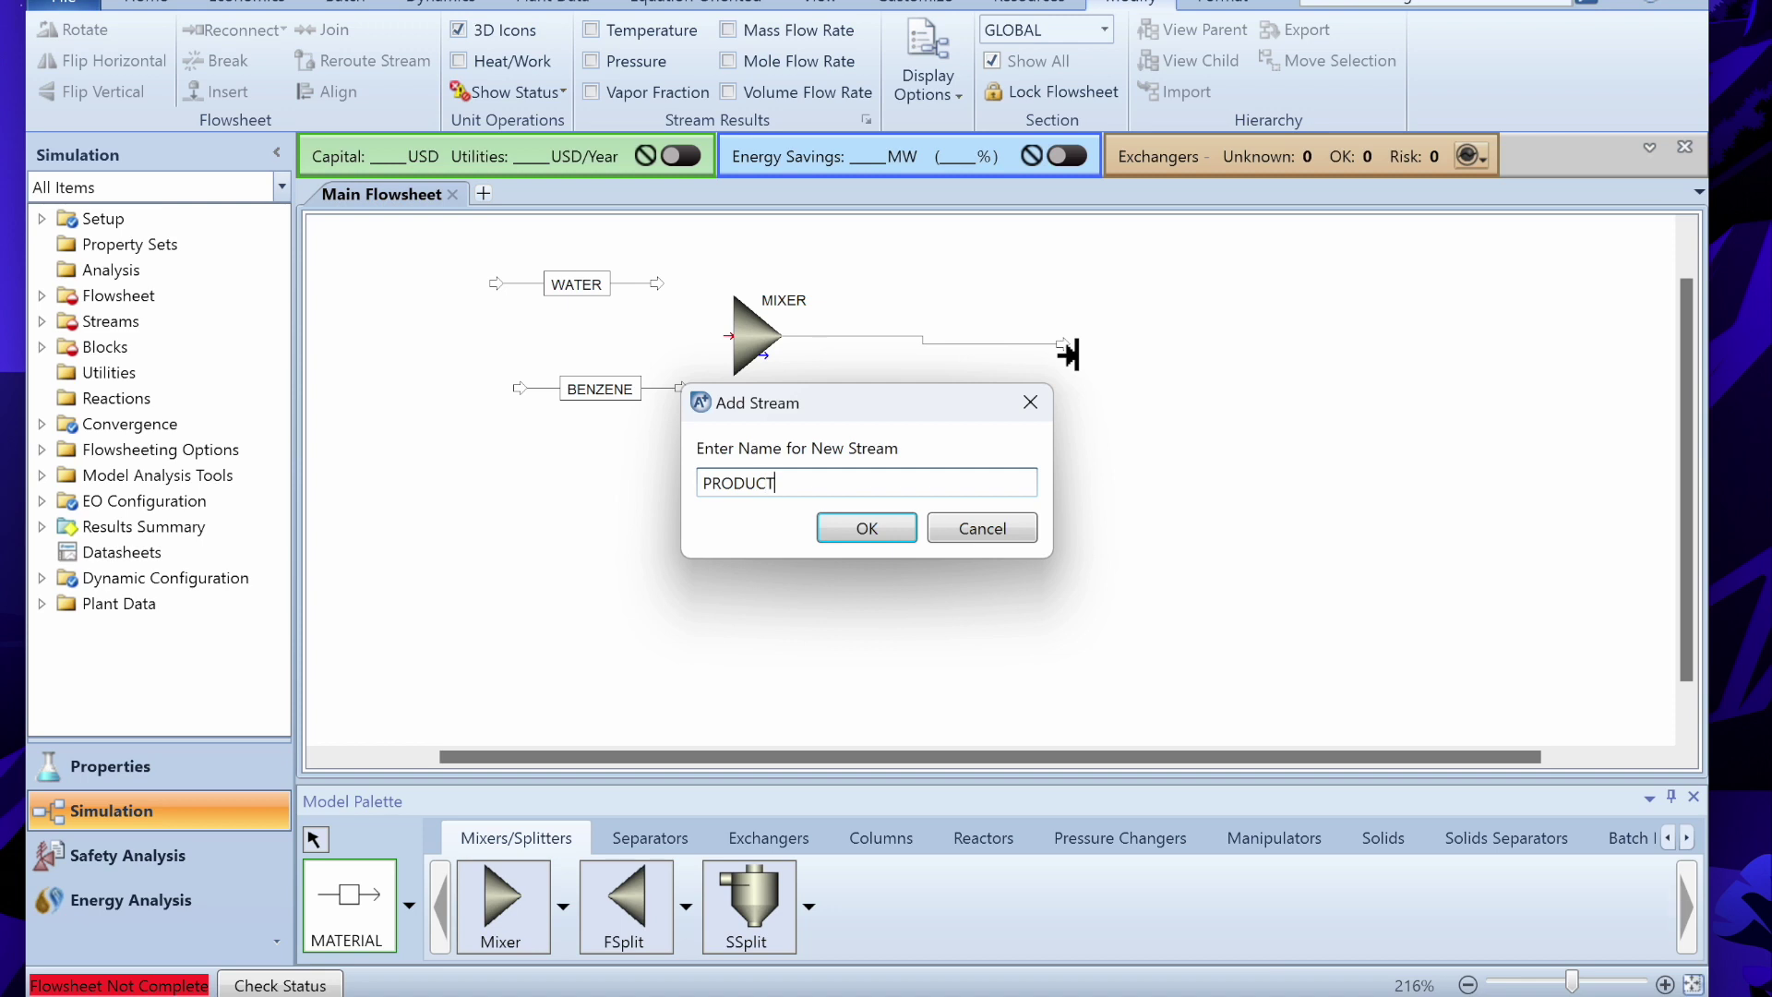
{"action": "key", "text": "Return"}
{"action": "right_click", "coordinate": [806, 459]}
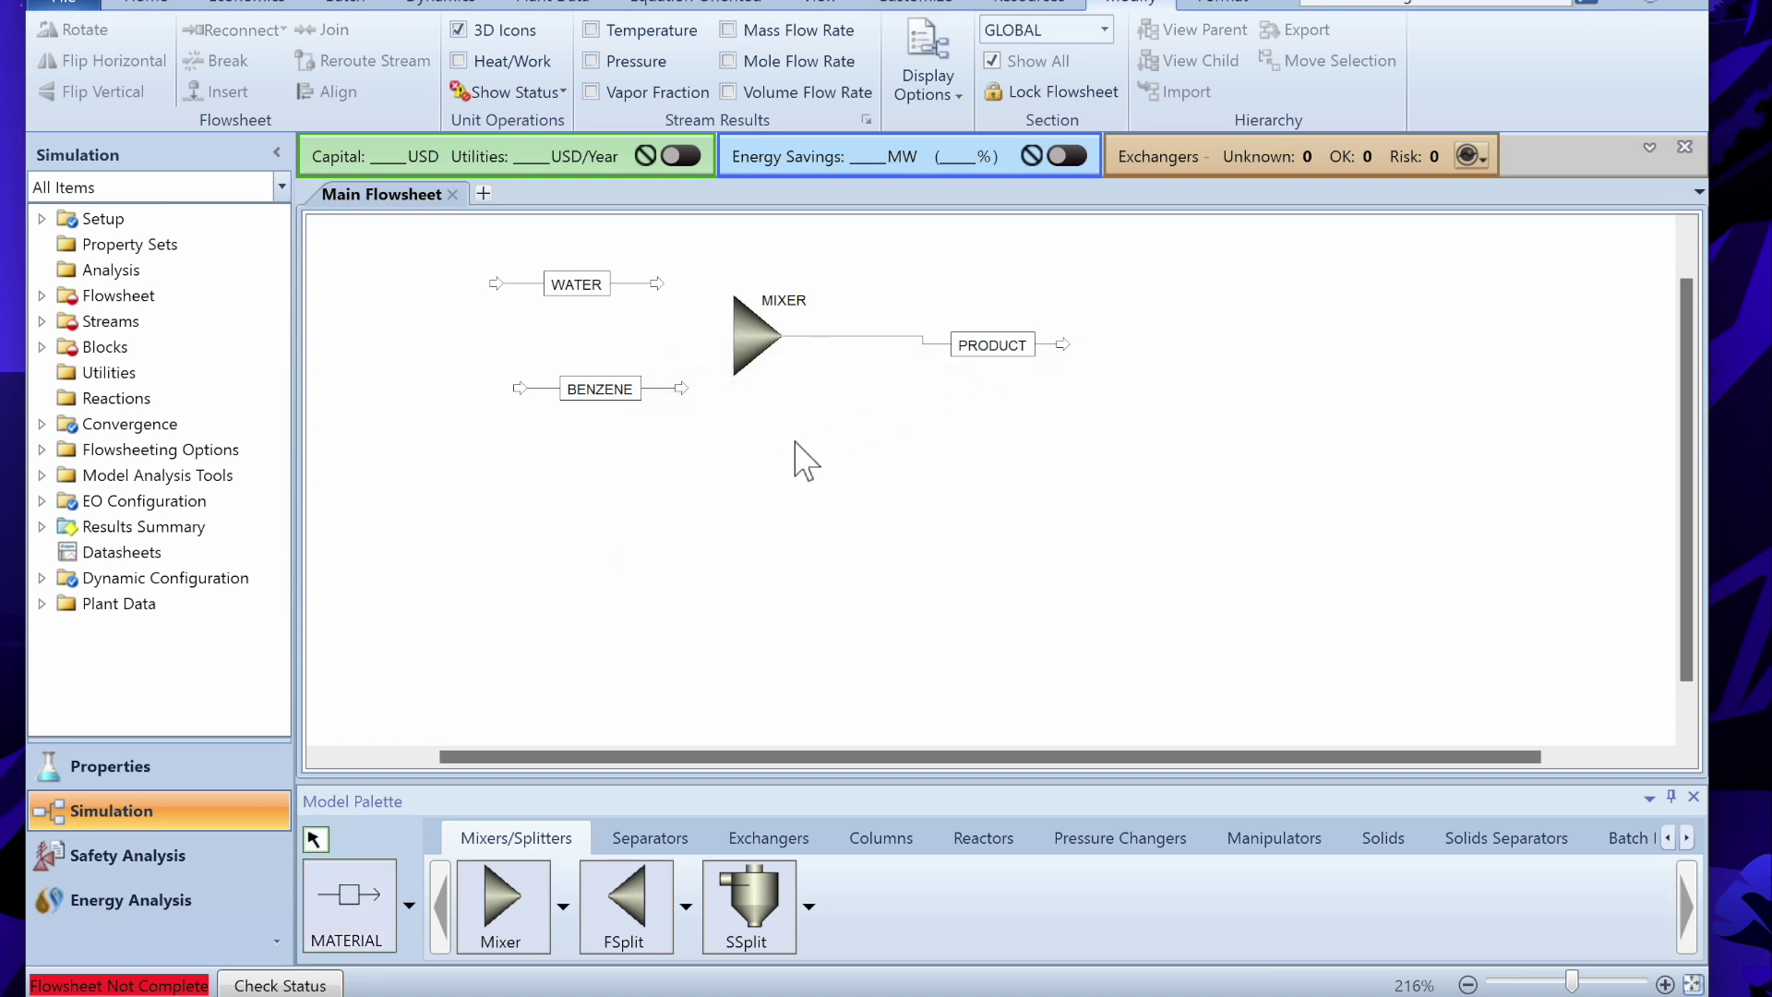
- Connect the WATER and BENZENE streams to the mixer's inlet
{"action": "left_click", "coordinate": [661, 284]}
{"action": "left_click_drag", "start_coordinate": [661, 286], "coordinate": [730, 346]}
{"action": "left_click", "coordinate": [743, 438]}
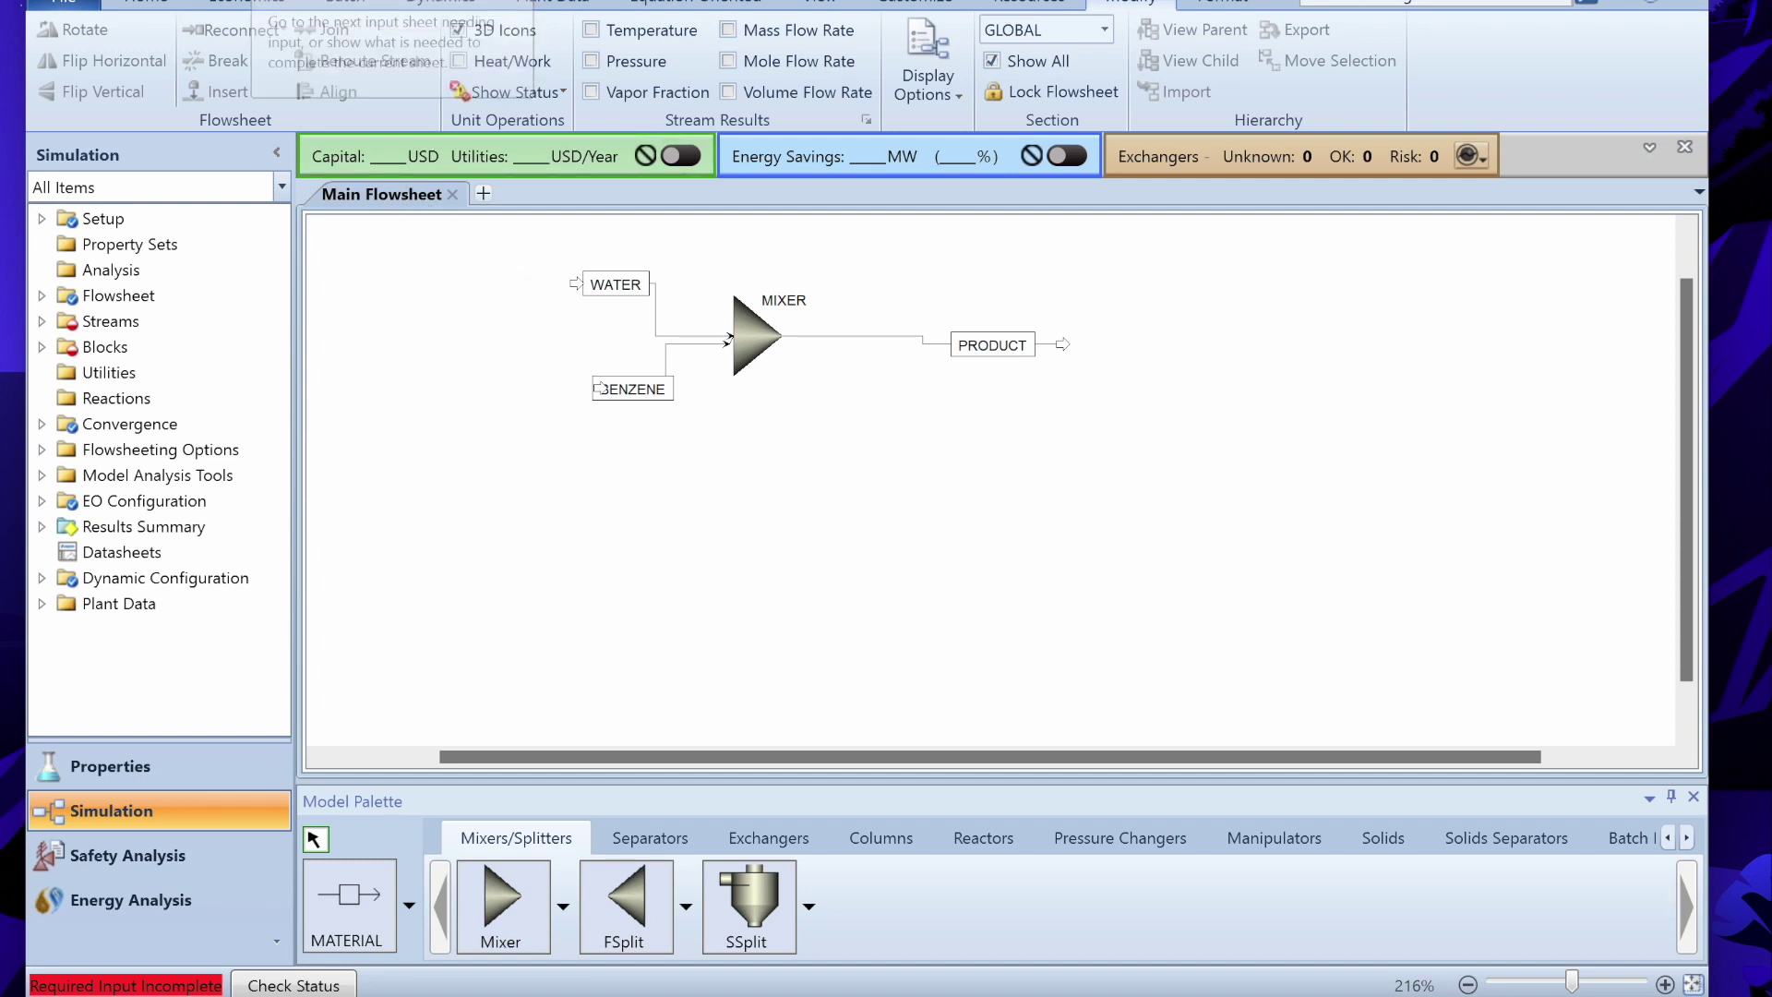
- Open the BENZENE stream's input and set its temperature to 25 C and pressure to 1 bar
{"action": "double_click", "coordinate": [598, 388]}
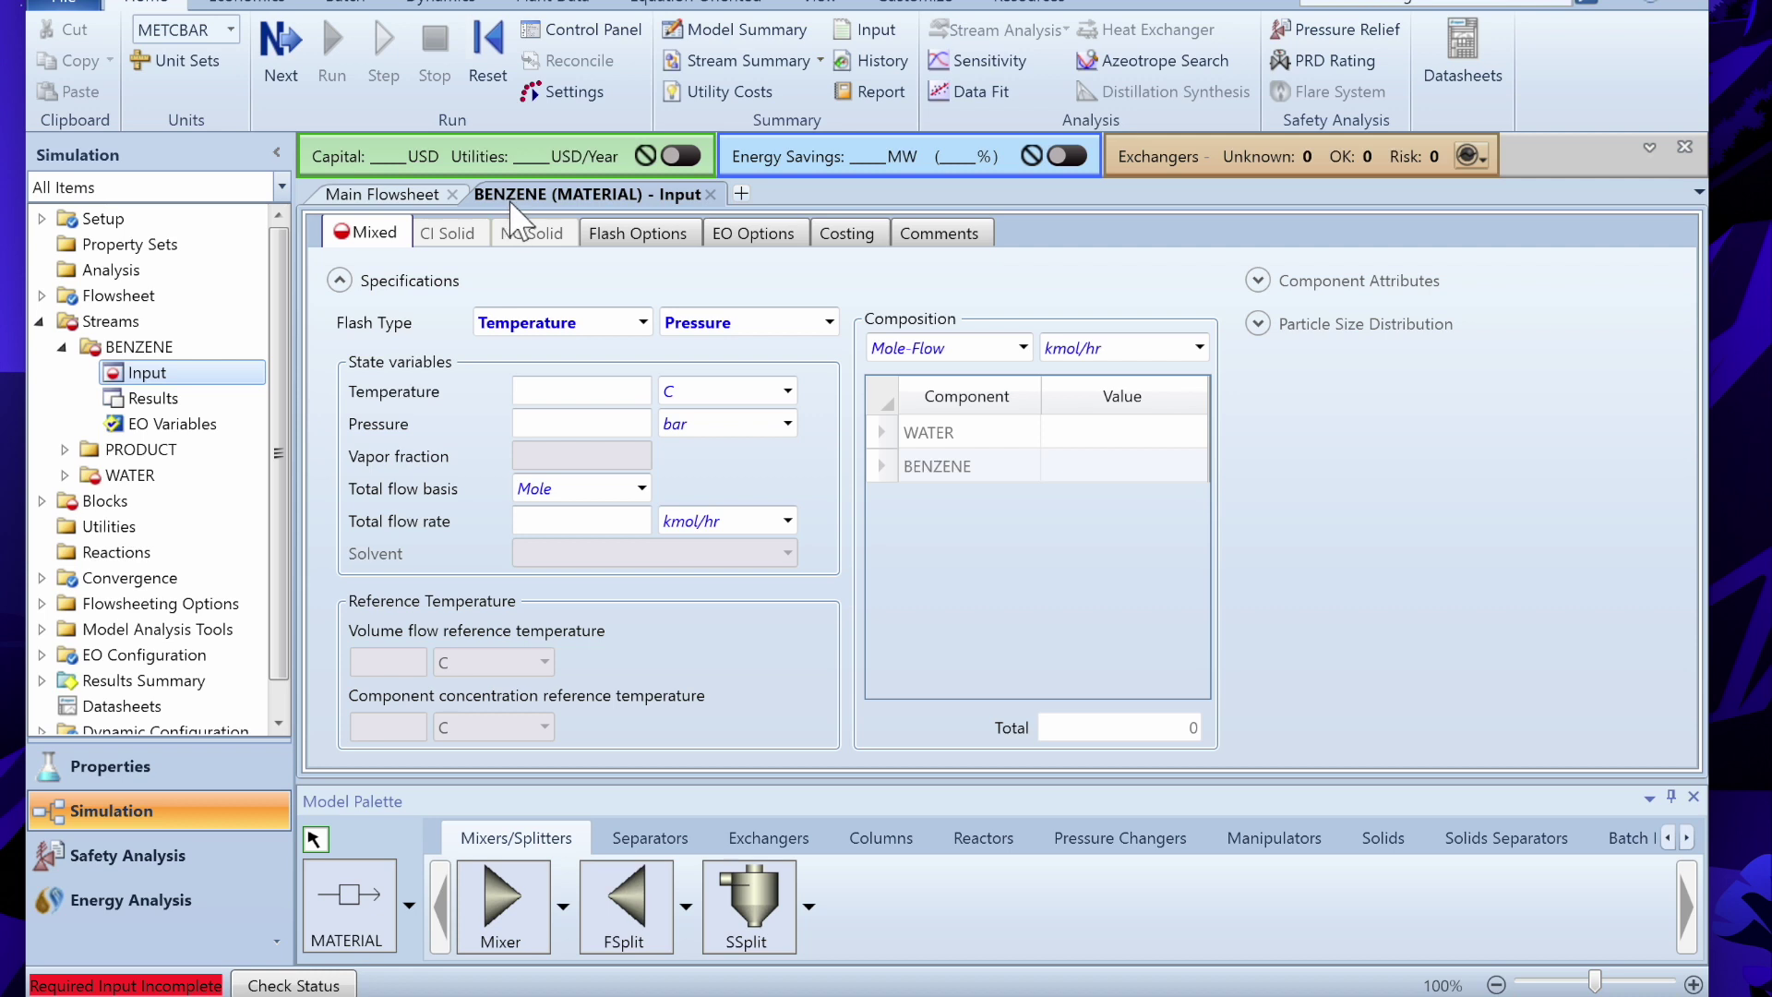
{"action": "left_click", "coordinate": [617, 397]}
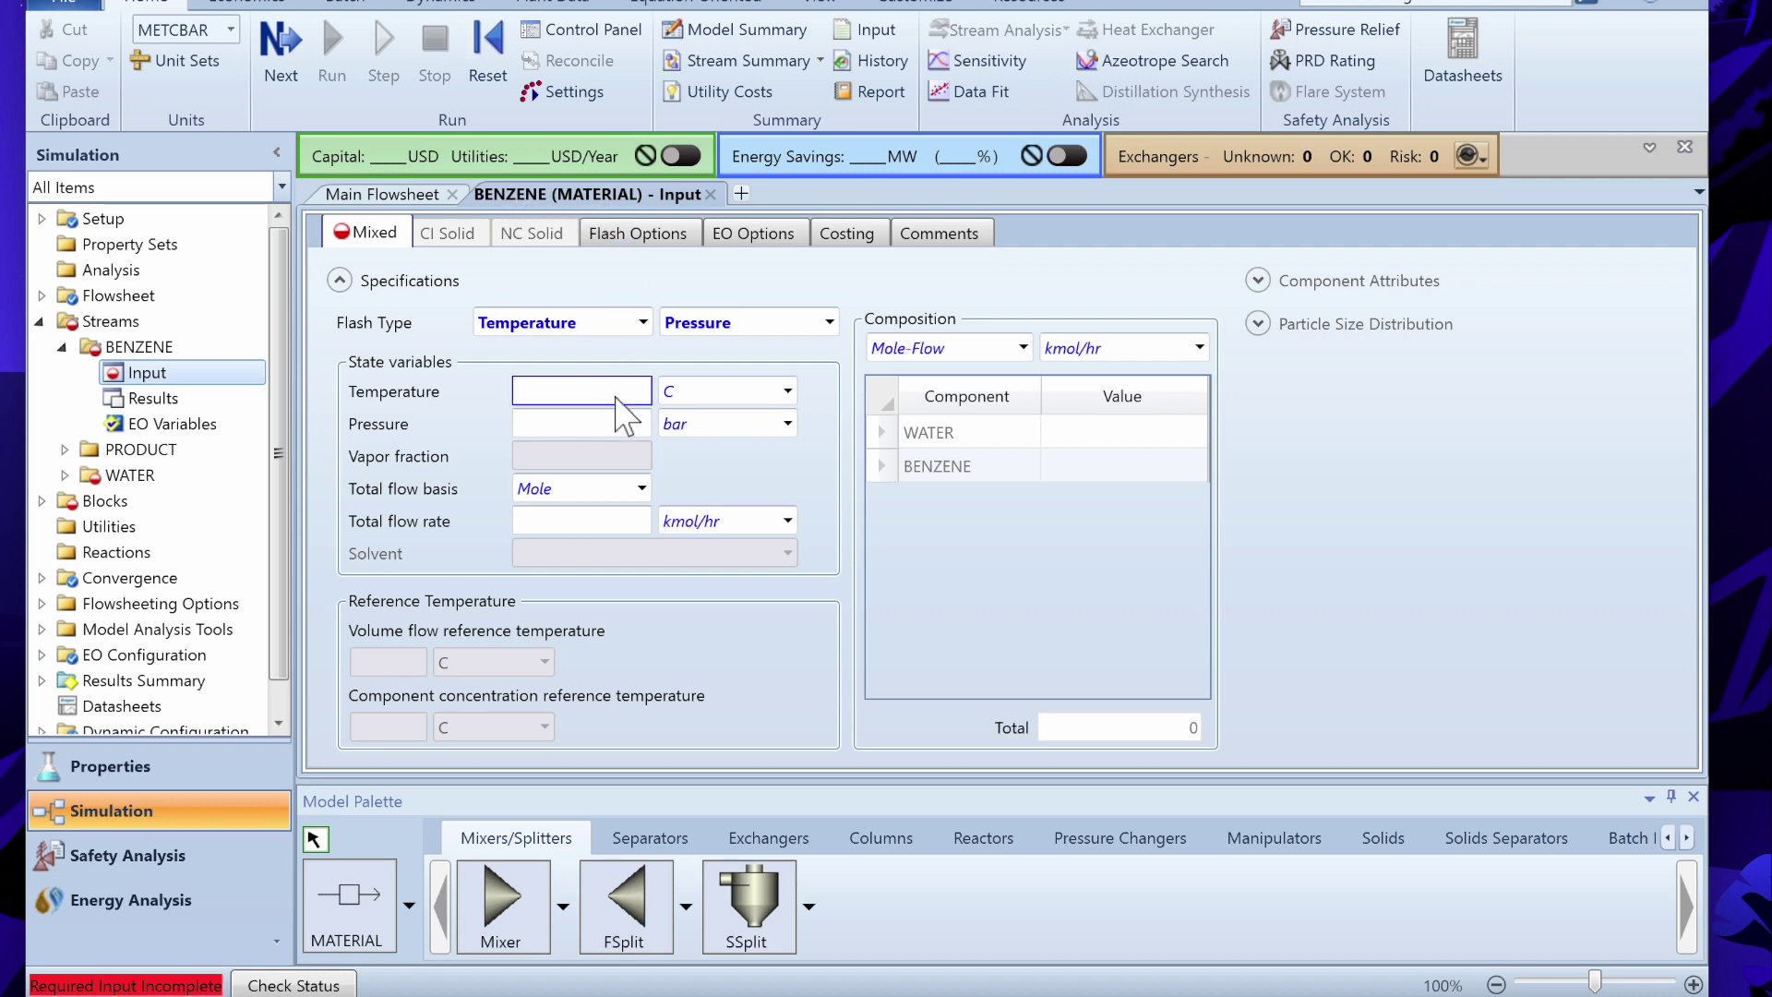
{"action": "type", "text": "25"}
{"action": "left_click", "coordinate": [618, 430]}
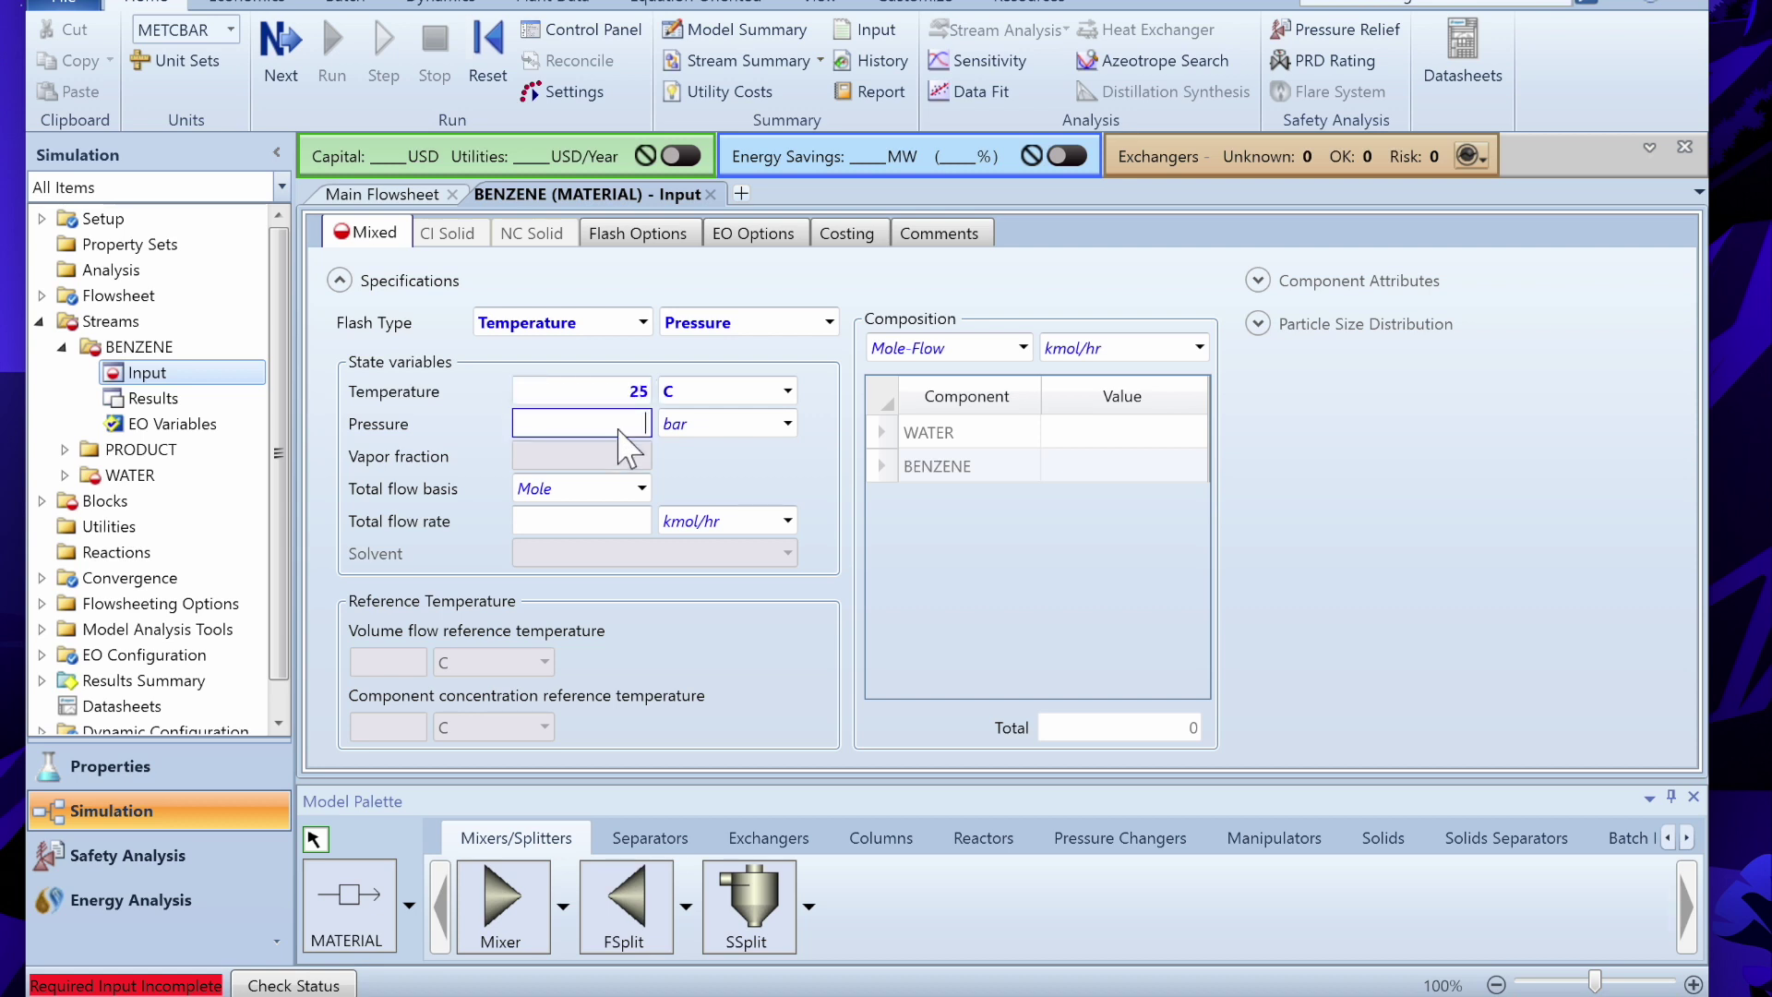
{"action": "type", "text": "1"}
{"action": "key", "text": "Return"}
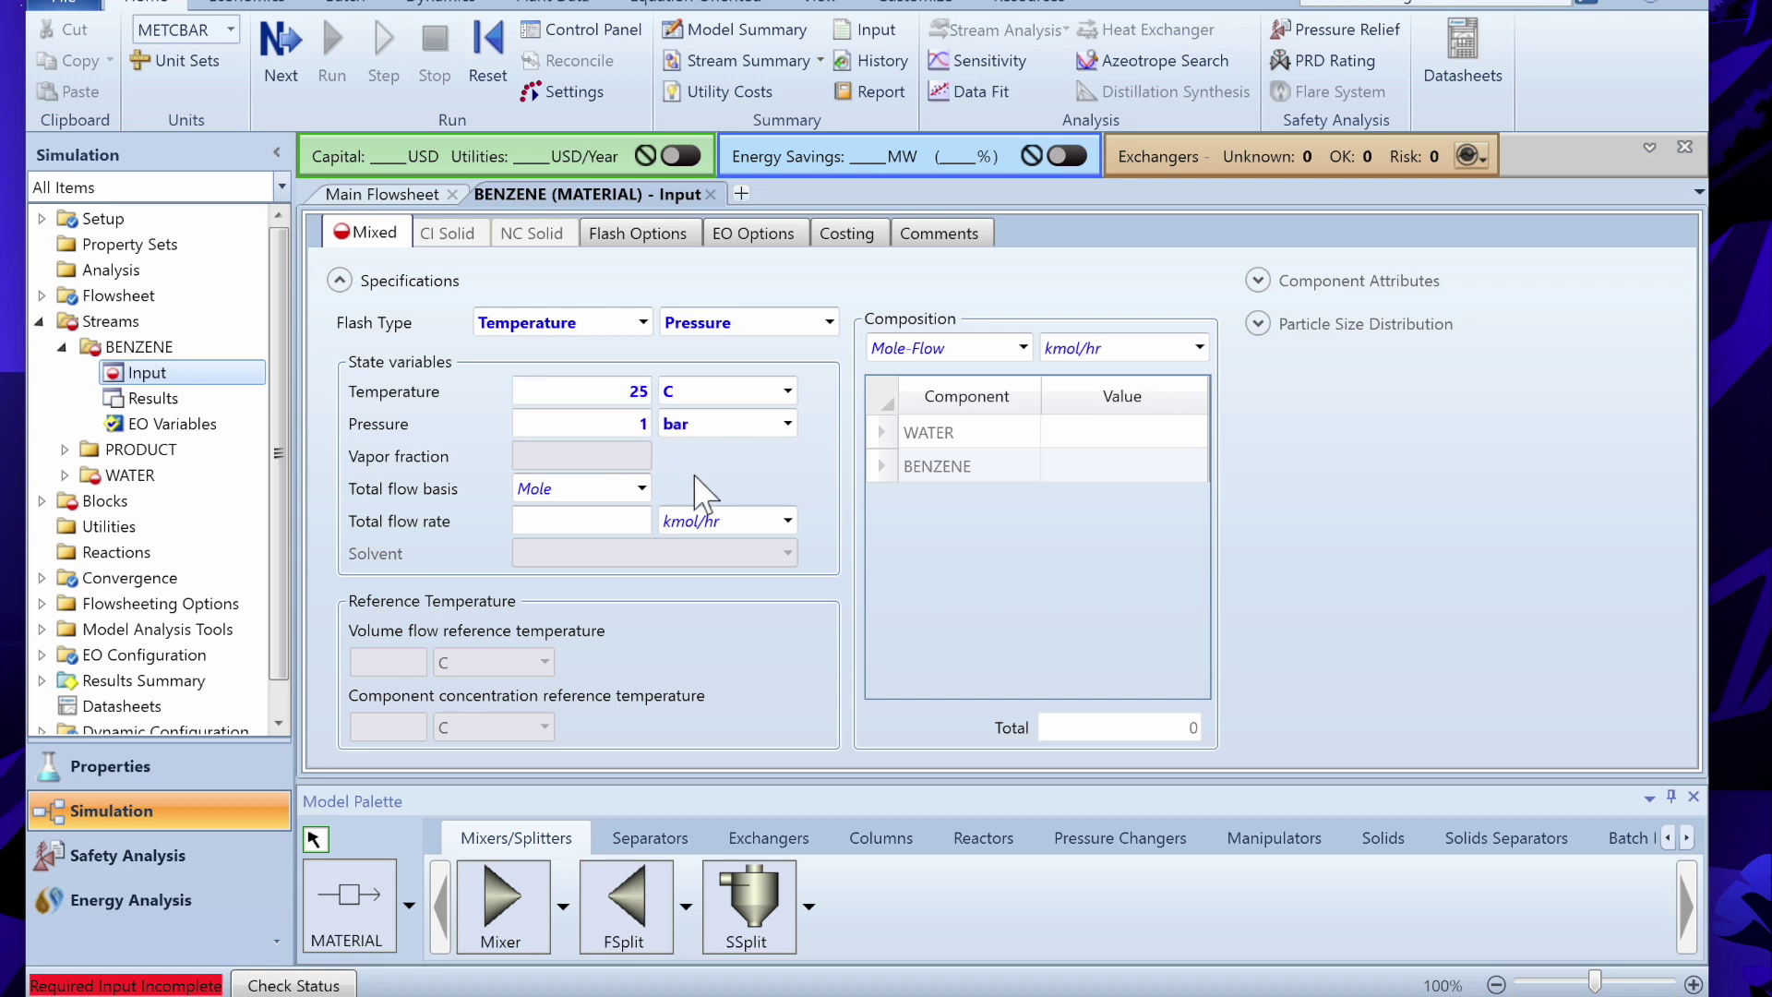
- Set the BENZENE stream's total flow rate to 1 kmol/hr on a Mole basis
{"action": "left_click", "coordinate": [642, 489]}
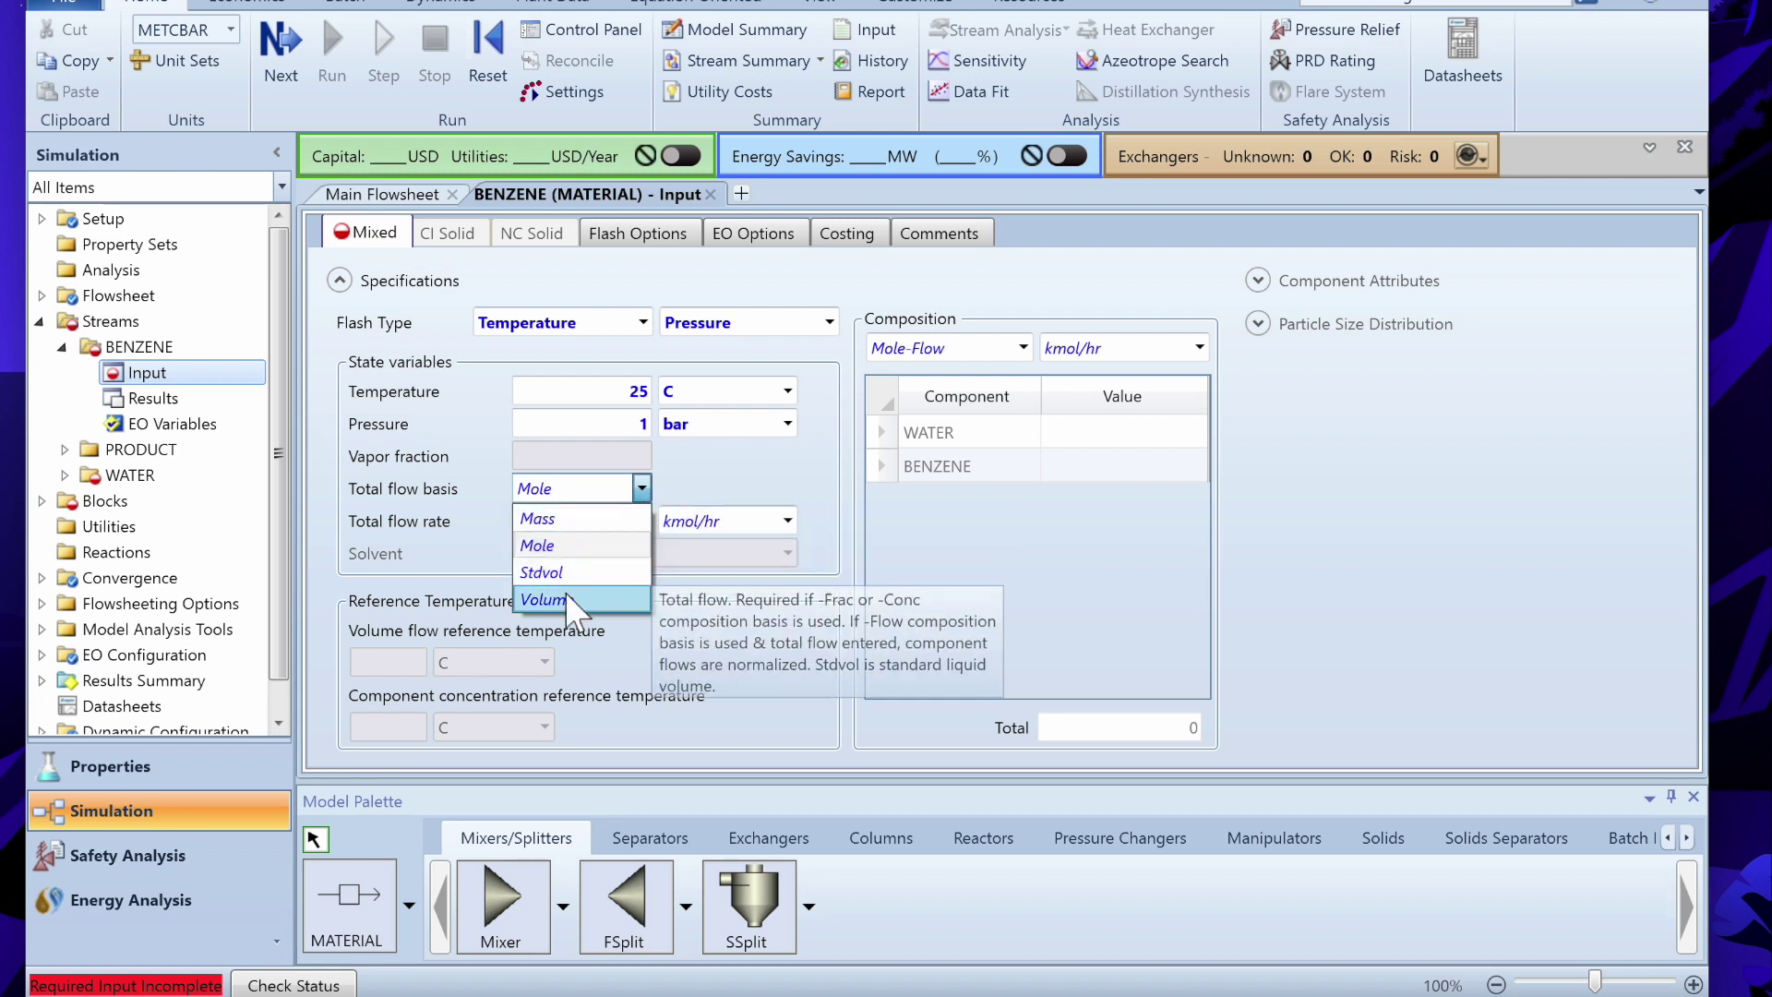
{"action": "left_click", "coordinate": [696, 482]}
{"action": "left_click", "coordinate": [644, 519]}
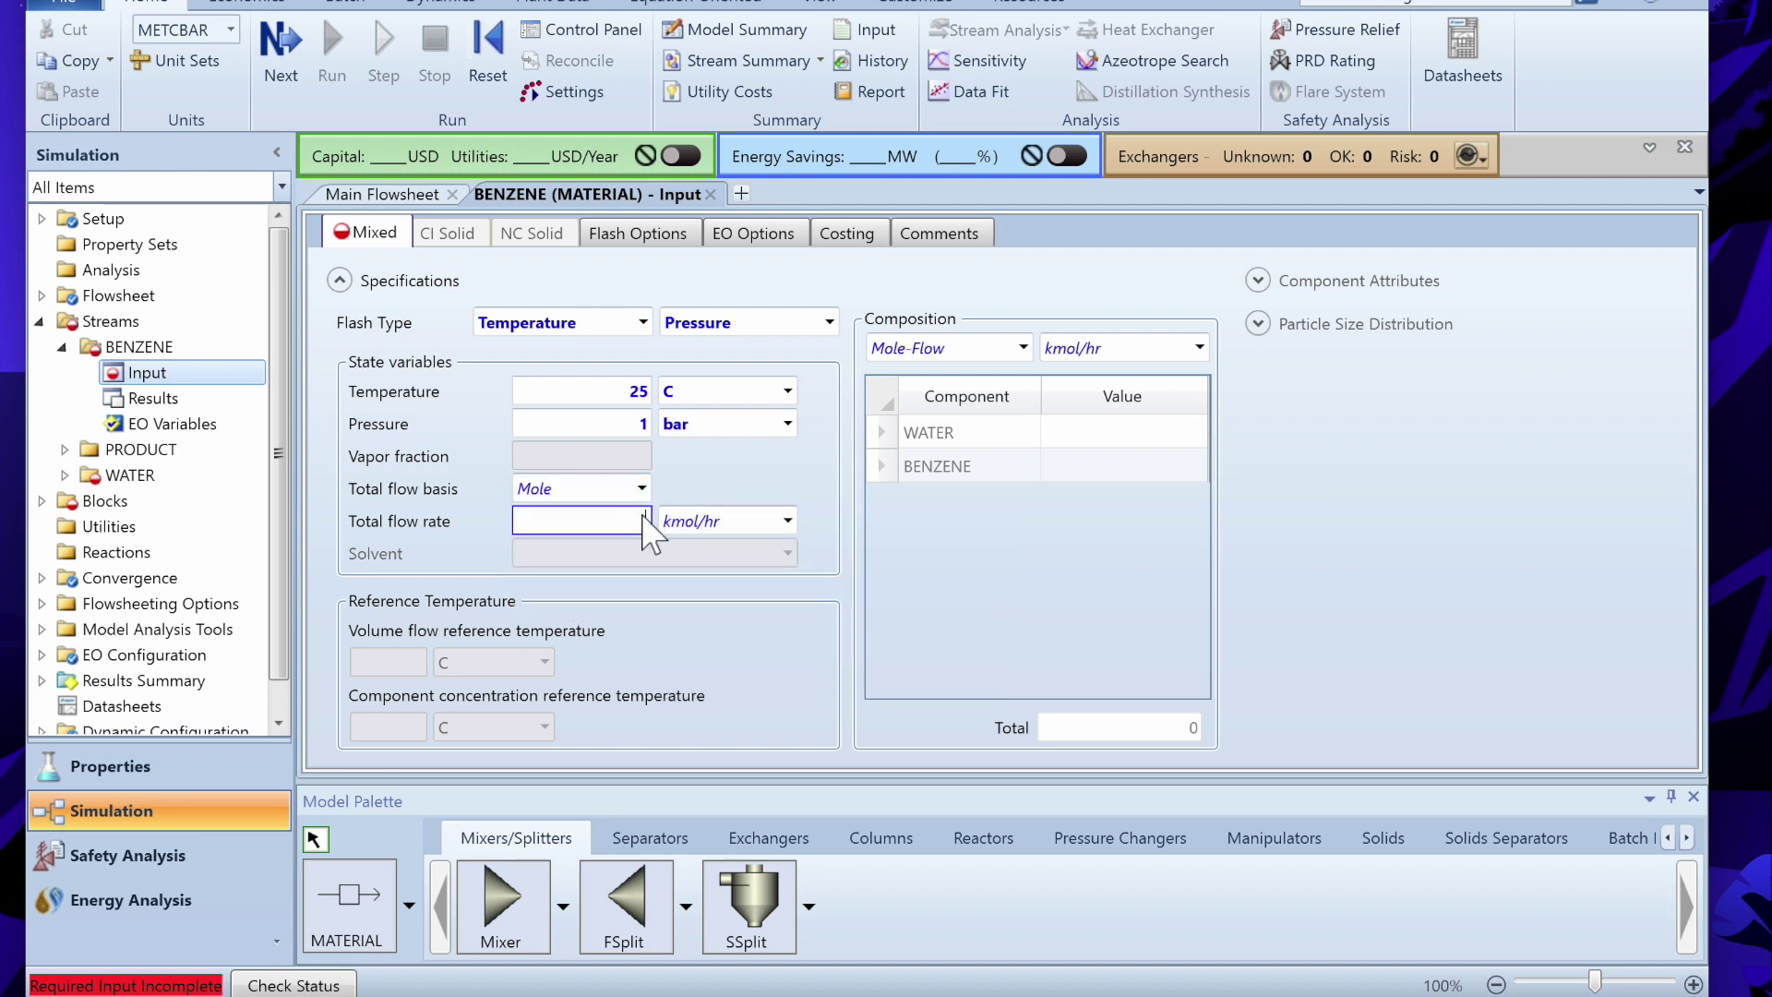
{"action": "left_click", "coordinate": [758, 615]}
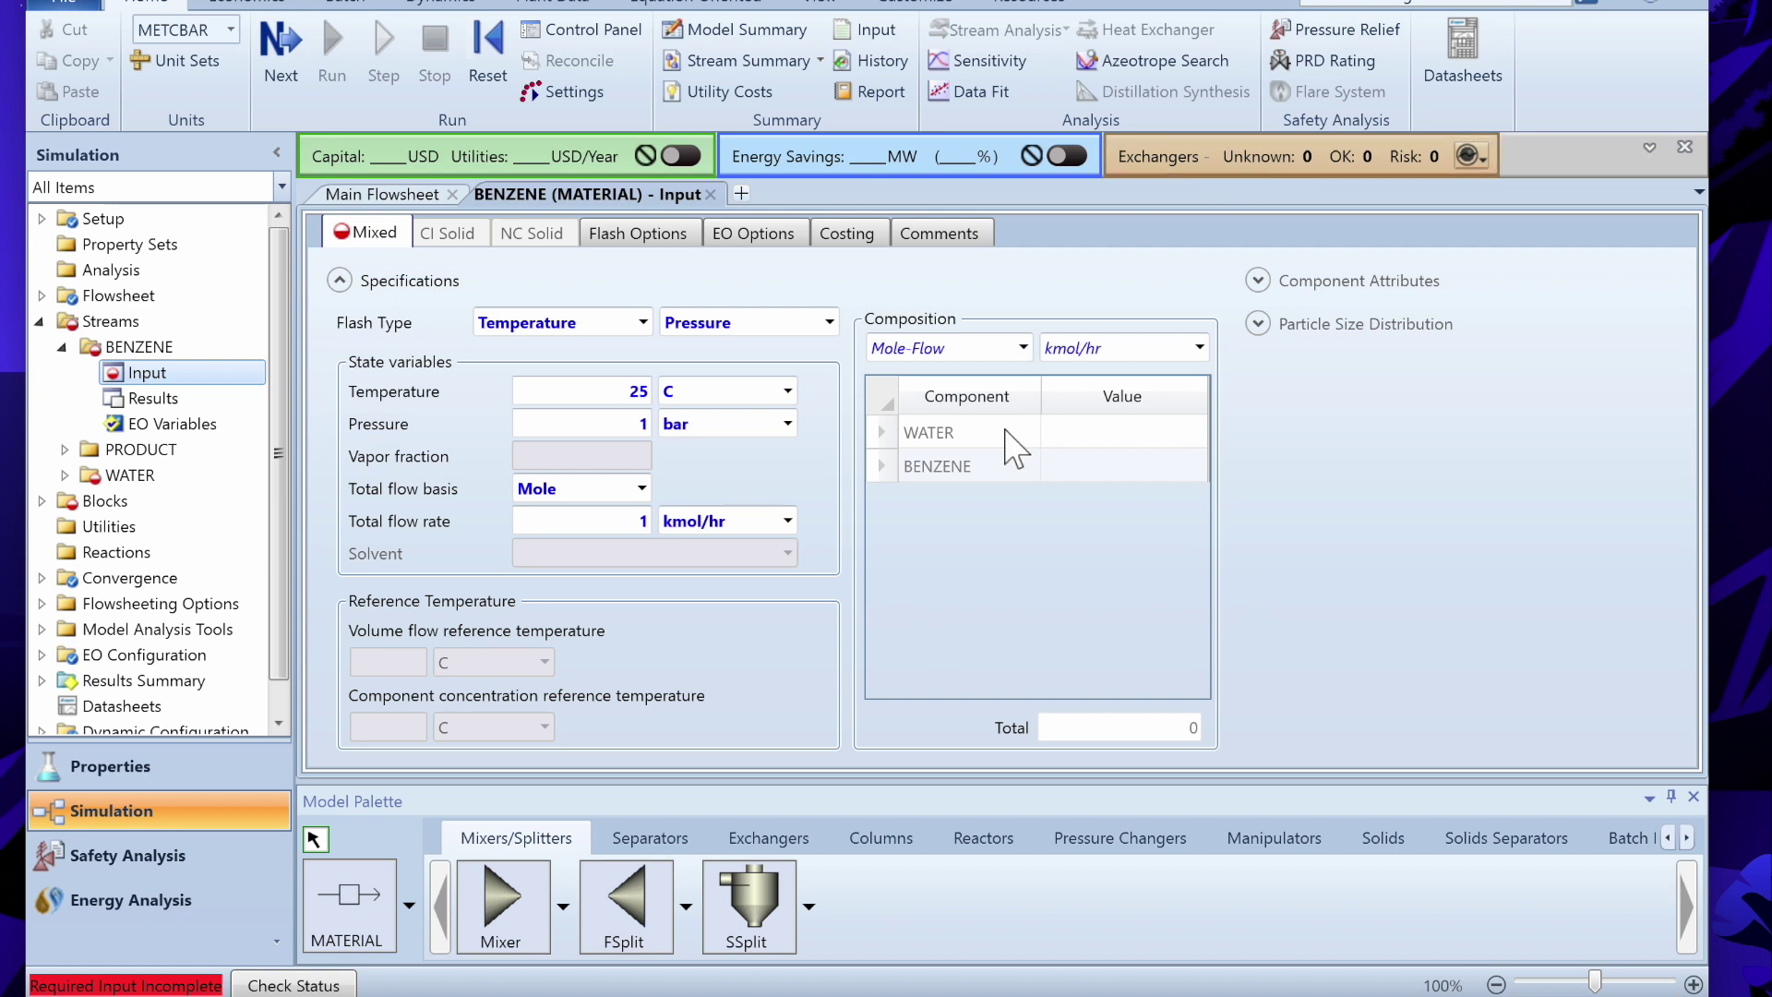
- Specify the BENZENE stream's composition as Mole-Frac with a value of 1 for benzene
{"action": "left_click", "coordinate": [1022, 347]}
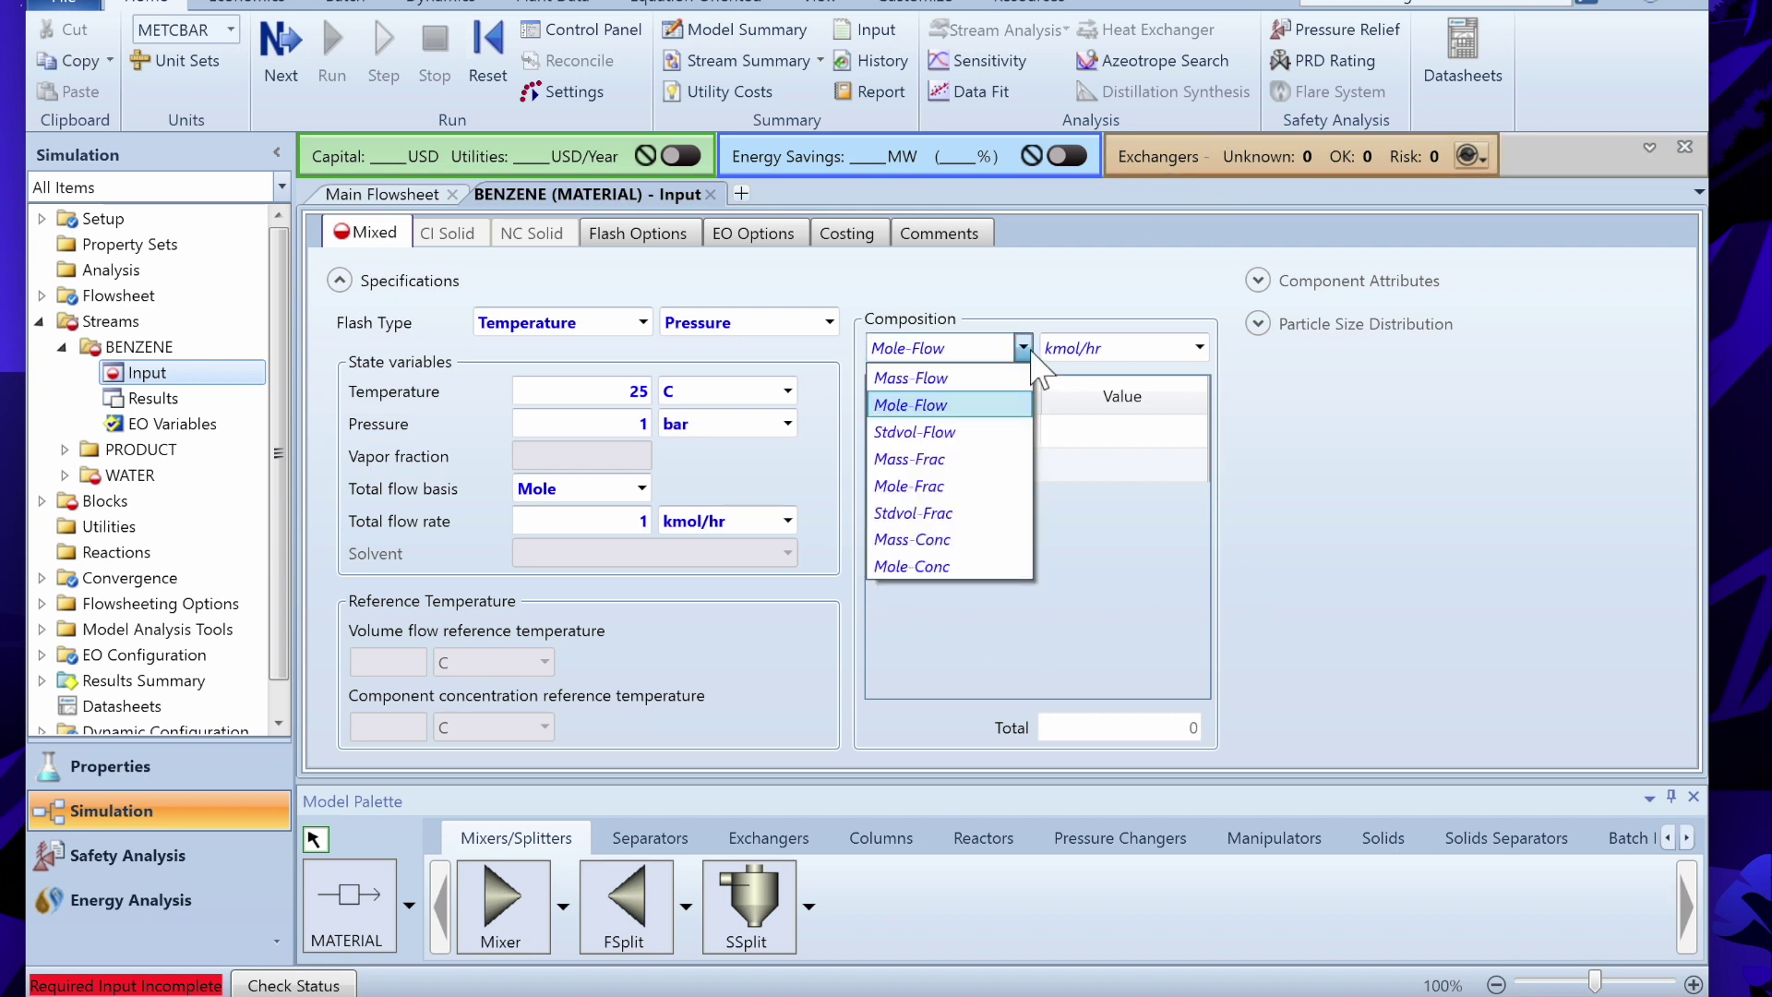
{"action": "left_click", "coordinate": [923, 487]}
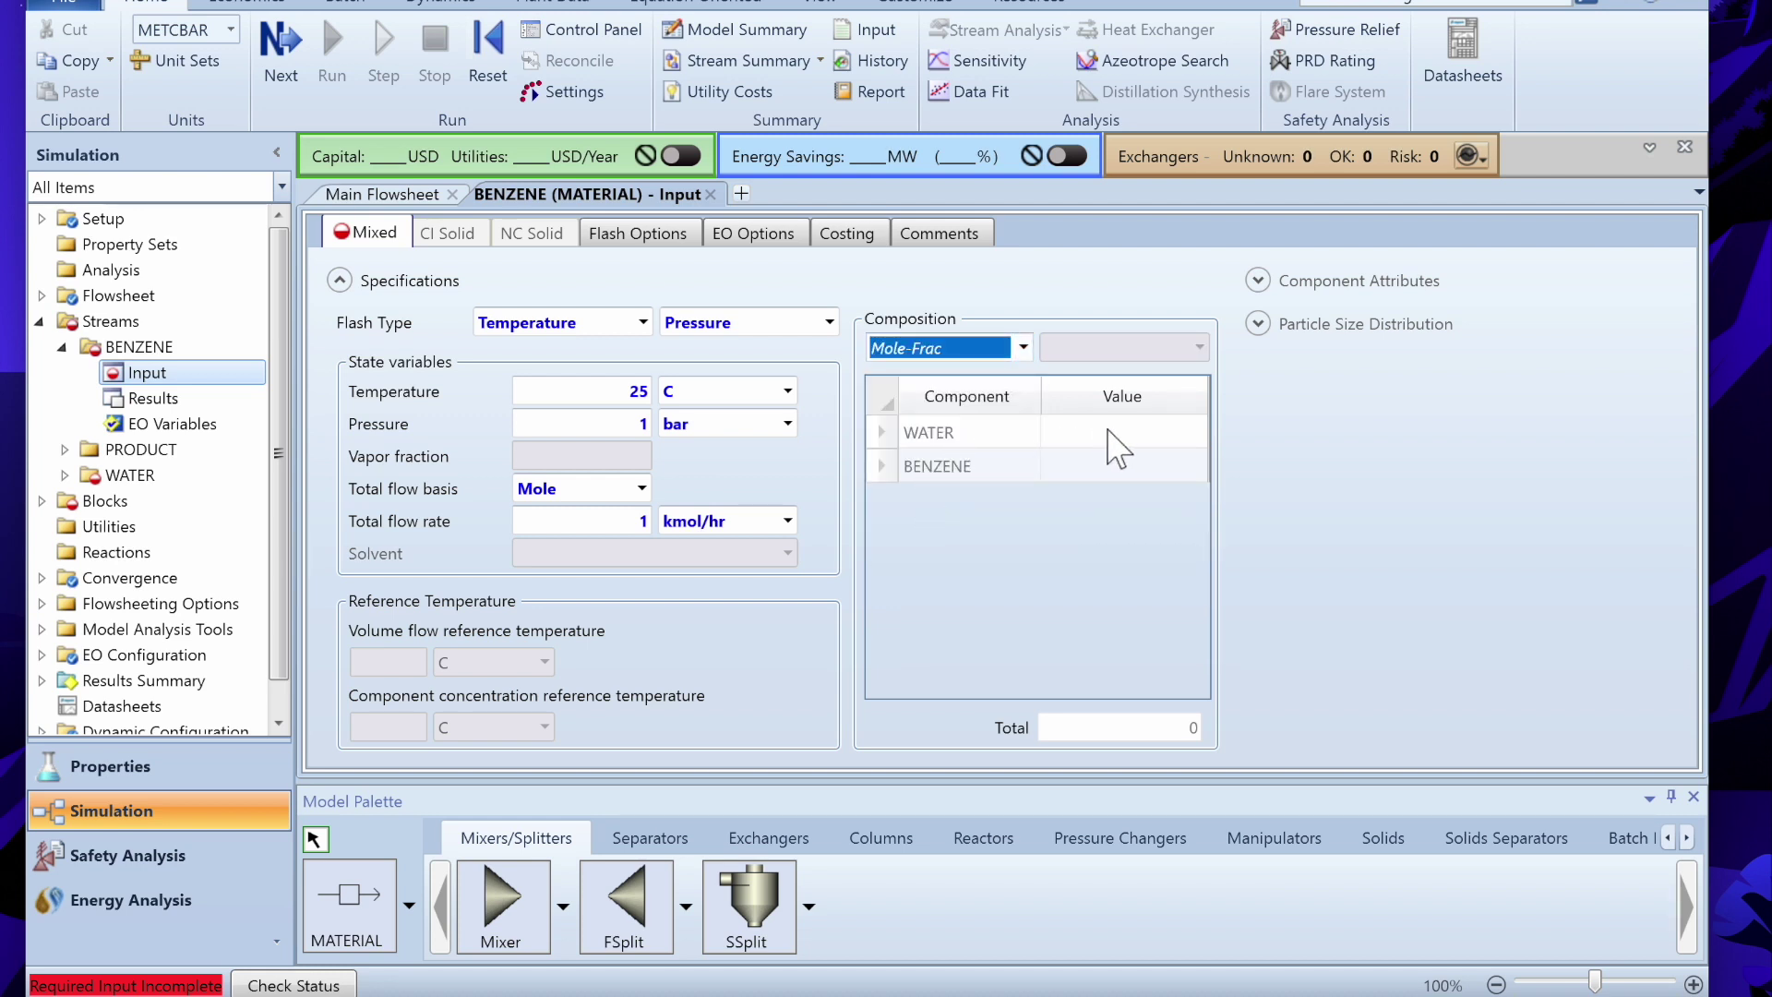
{"action": "left_click", "coordinate": [1106, 469]}
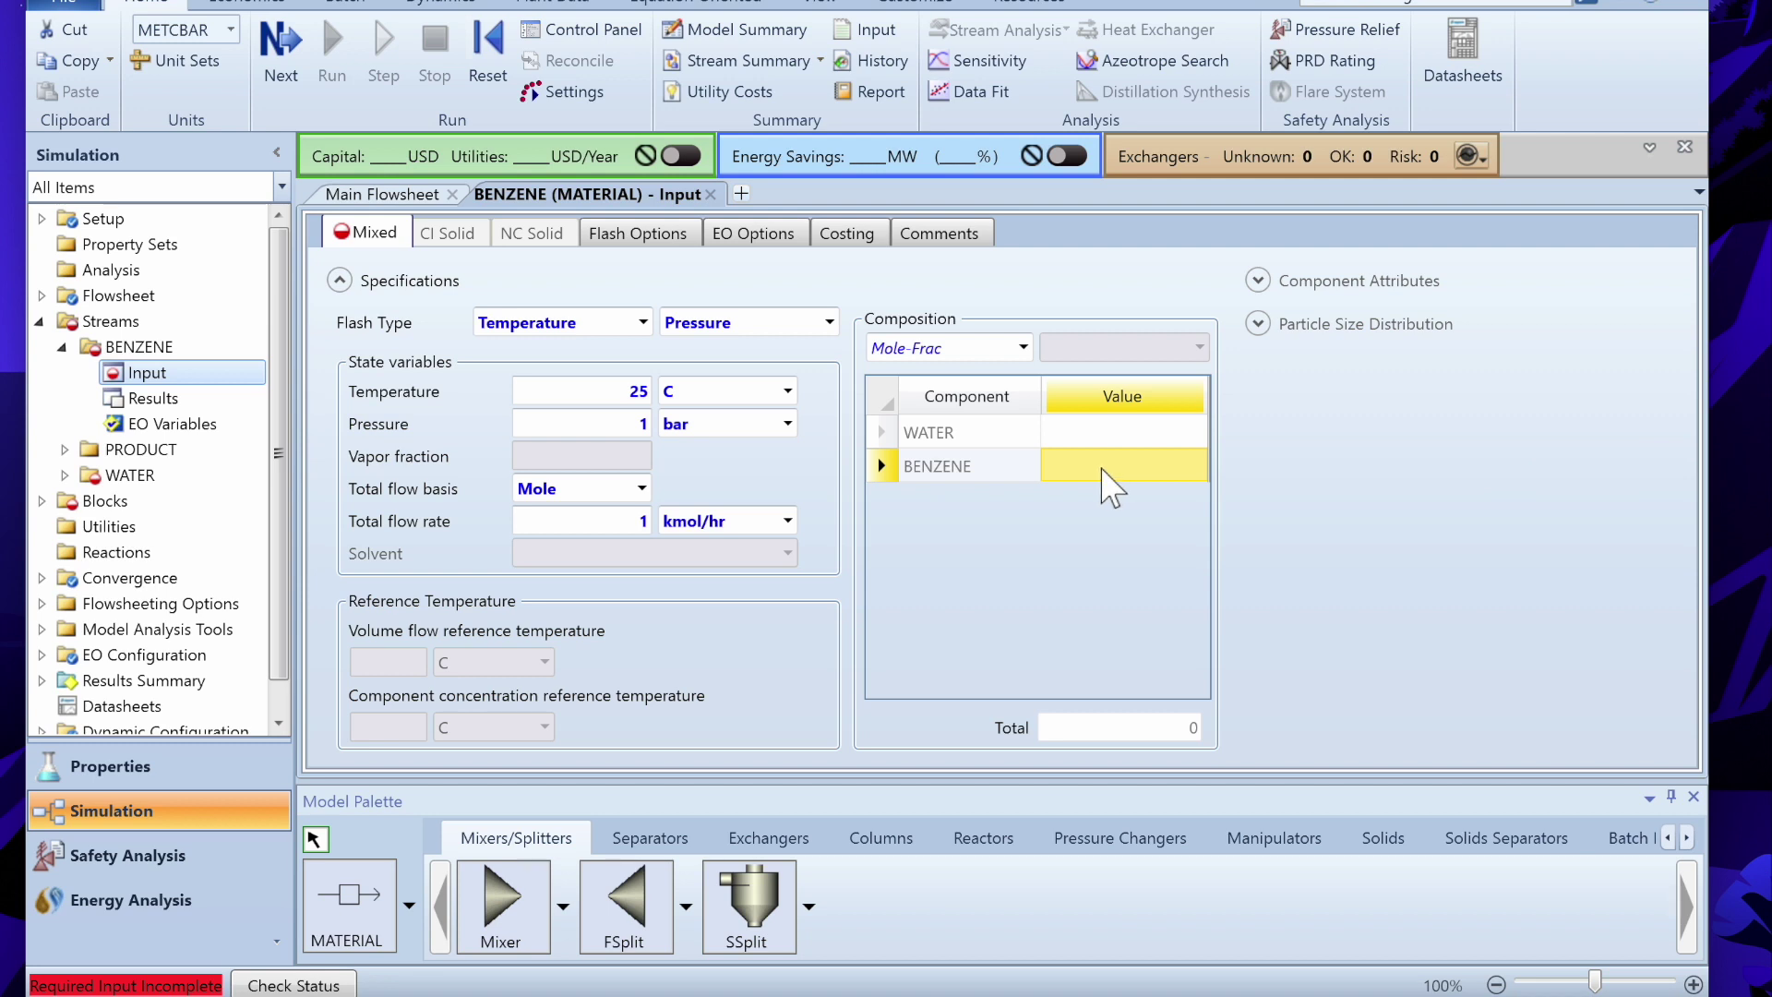
{"action": "type", "text": "1"}
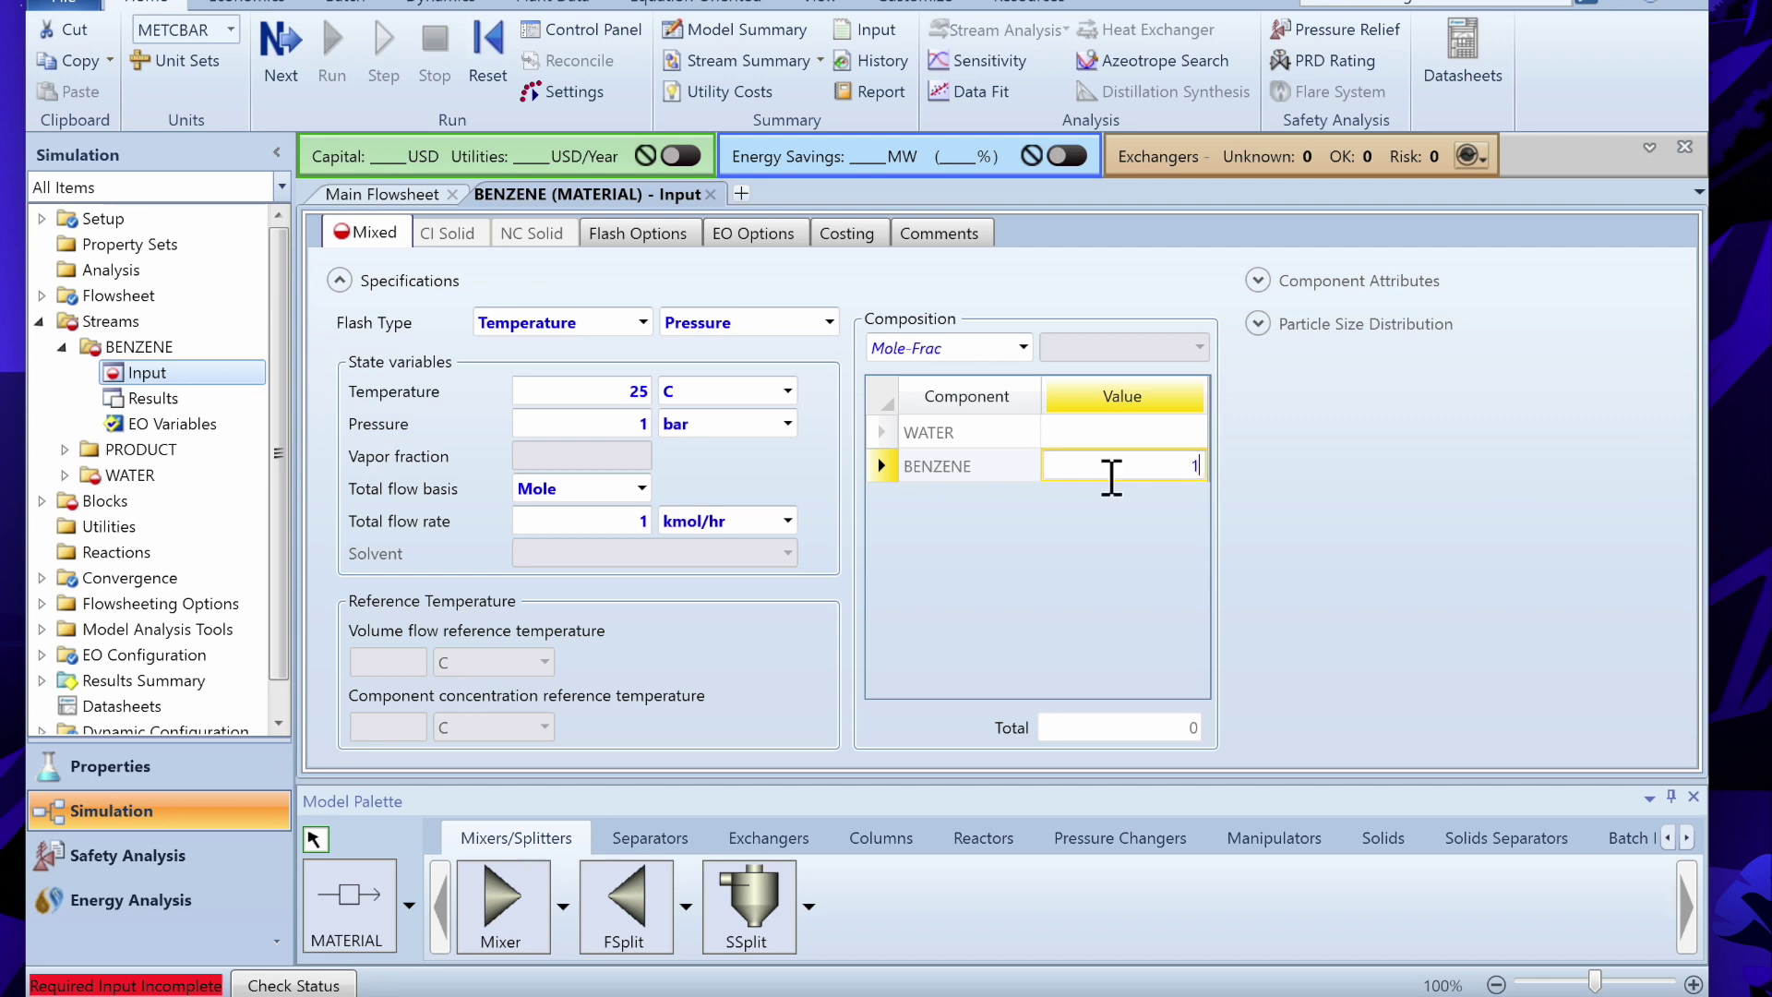
{"action": "left_click", "coordinate": [1298, 544]}
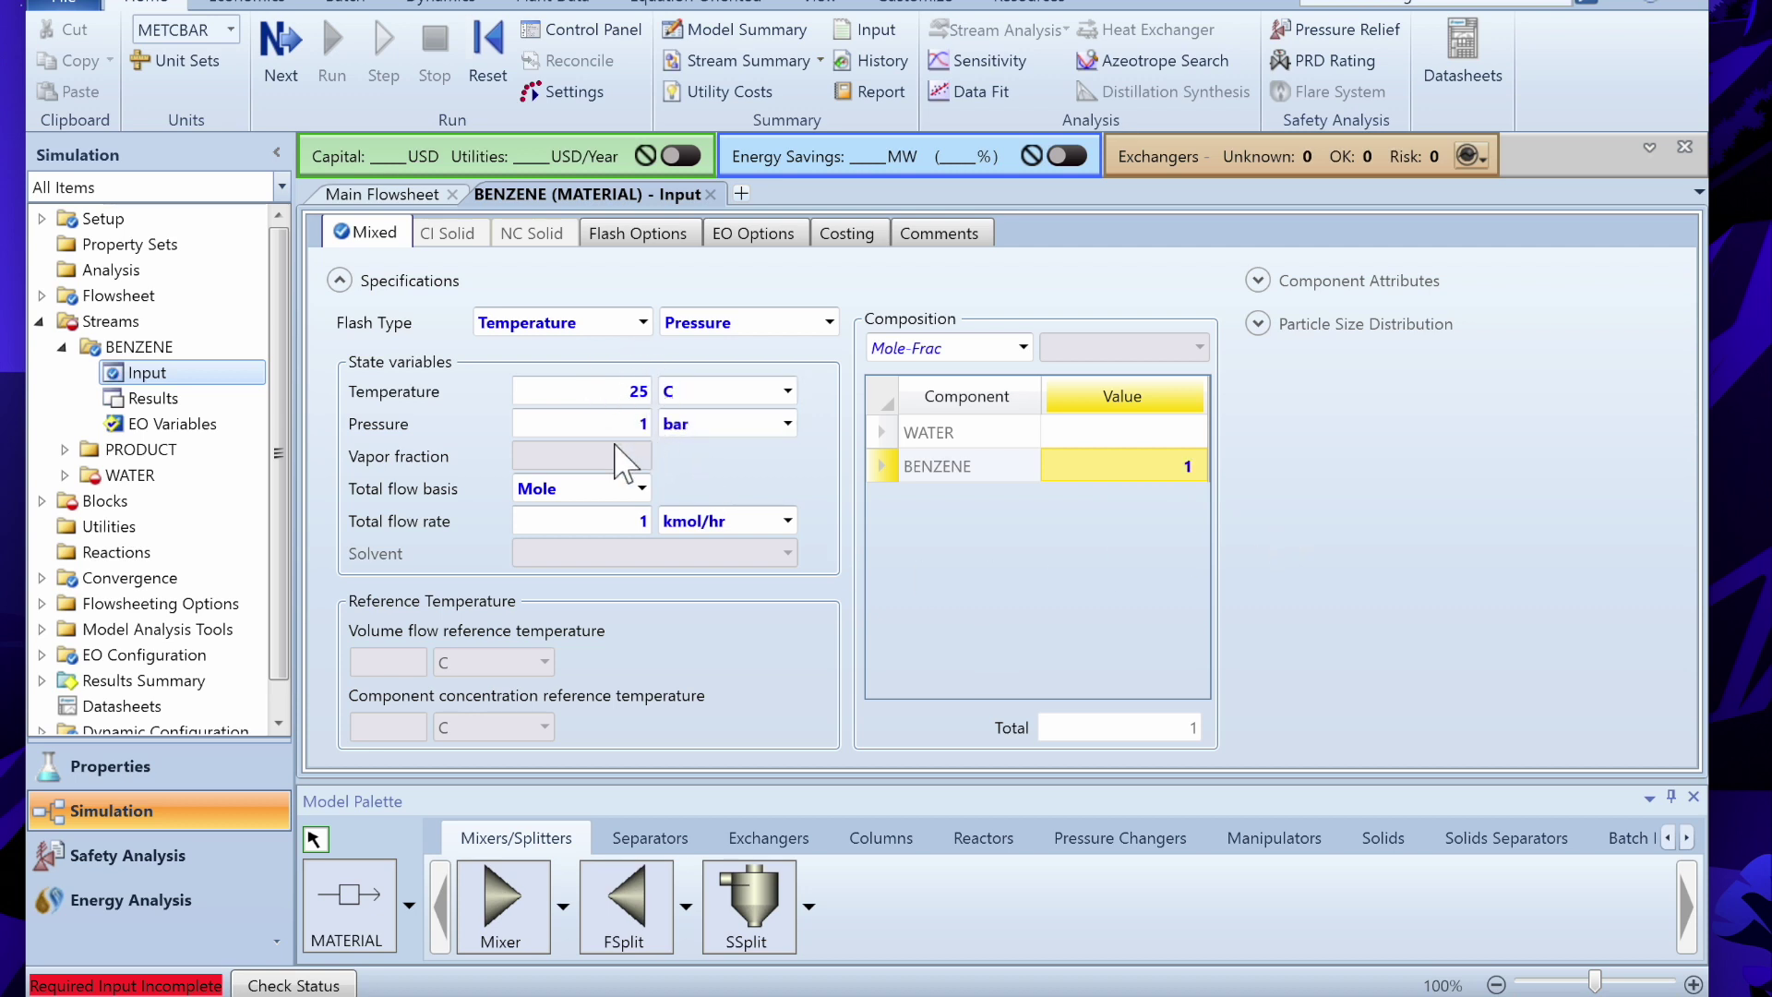
{"action": "left_click", "coordinate": [644, 323]}
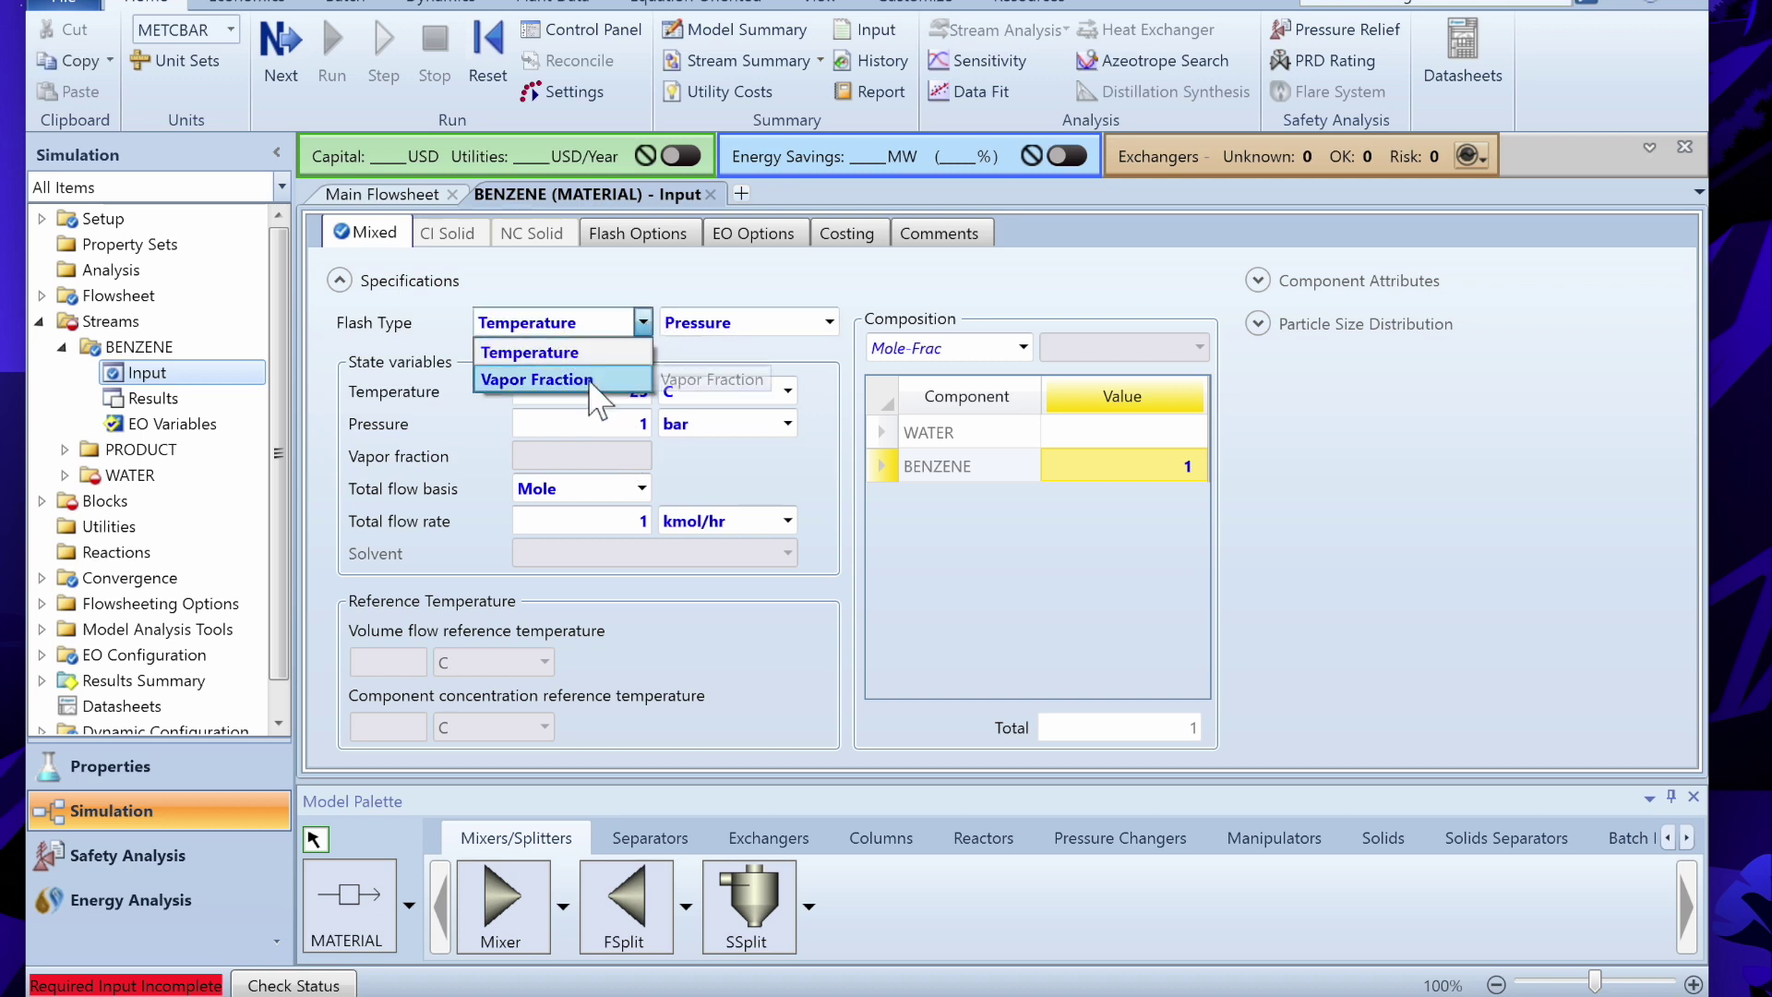
{"action": "left_click", "coordinate": [785, 355]}
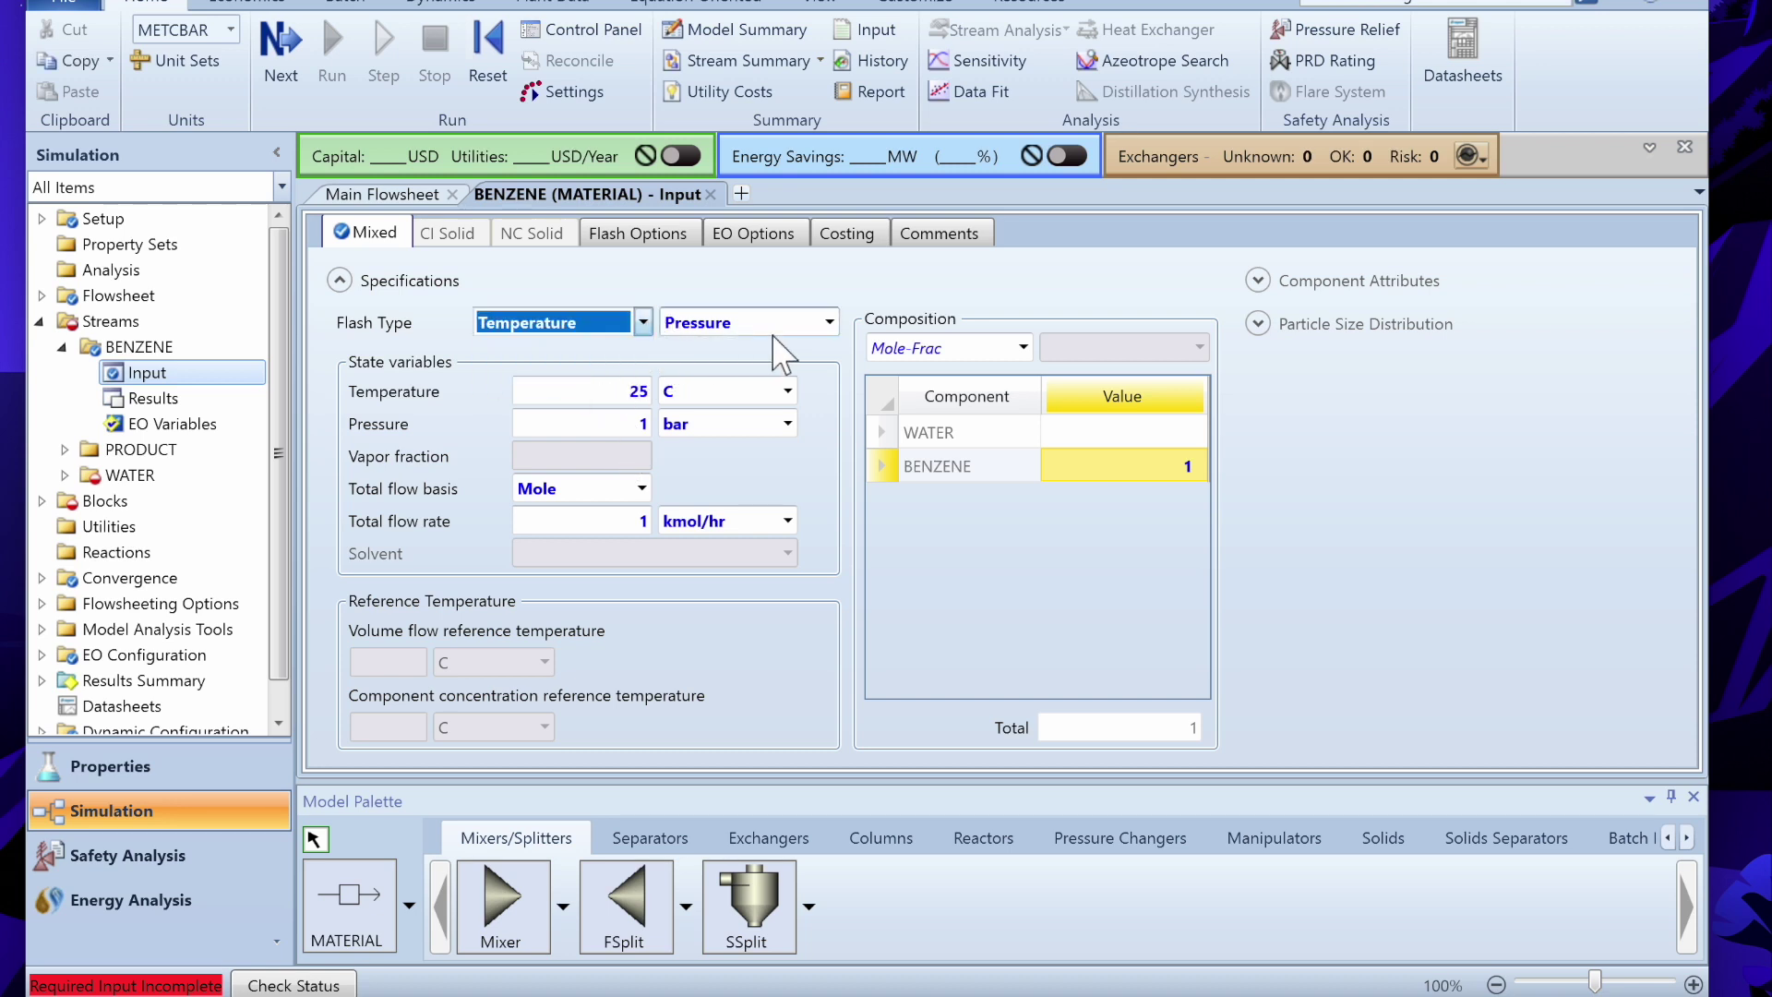
{"action": "left_click", "coordinate": [830, 322]}
{"action": "left_click", "coordinate": [830, 322]}
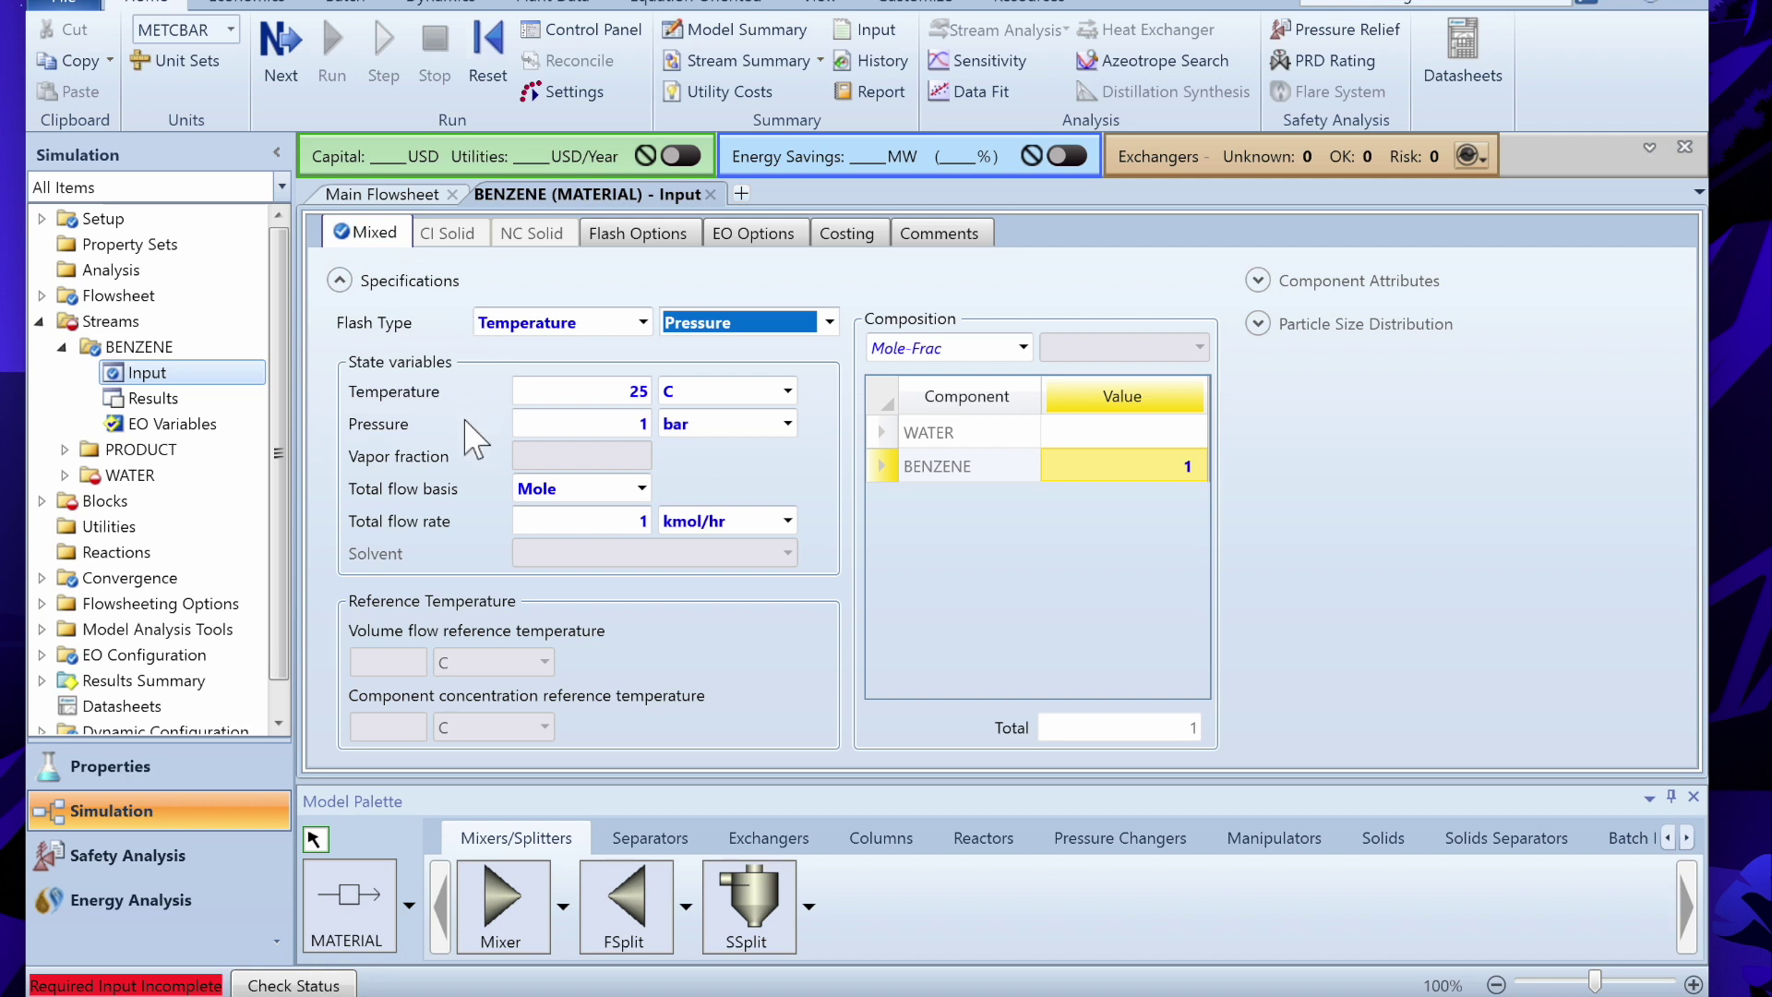
- Advance to the WATER stream's required input and set its temperature to 50 C and pressure to 1 bar
{"action": "left_click", "coordinate": [261, 75]}
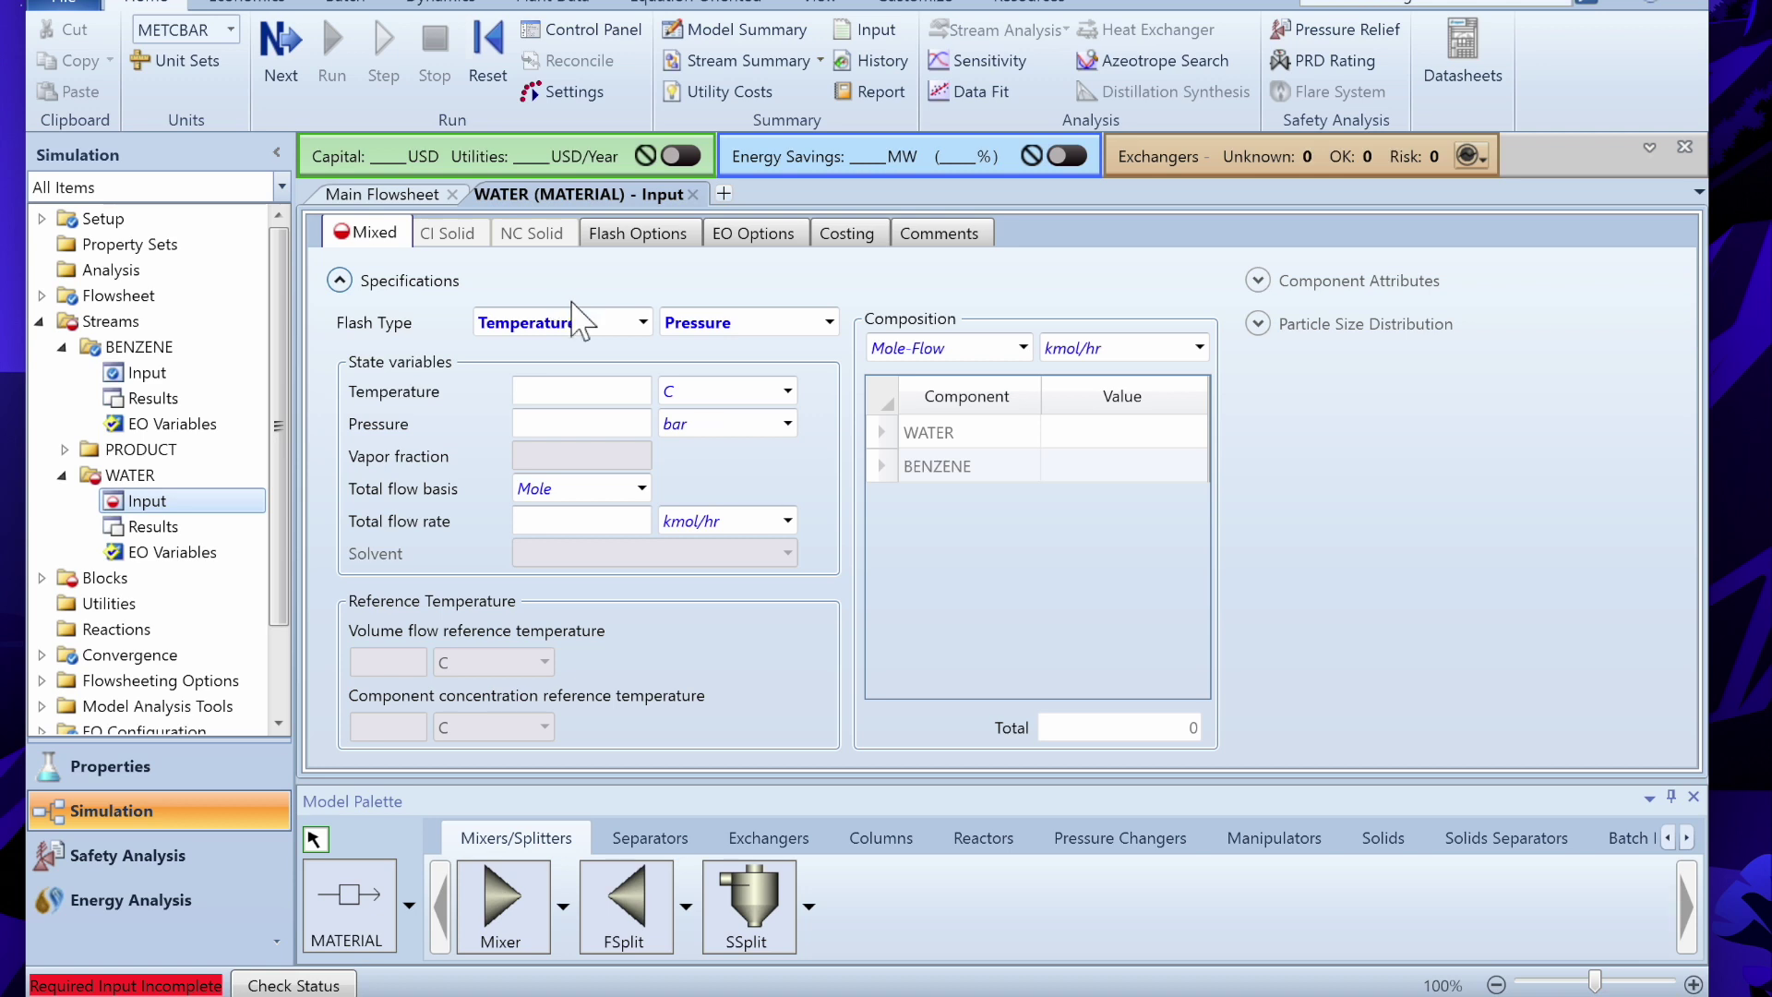
{"action": "left_click", "coordinate": [635, 390]}
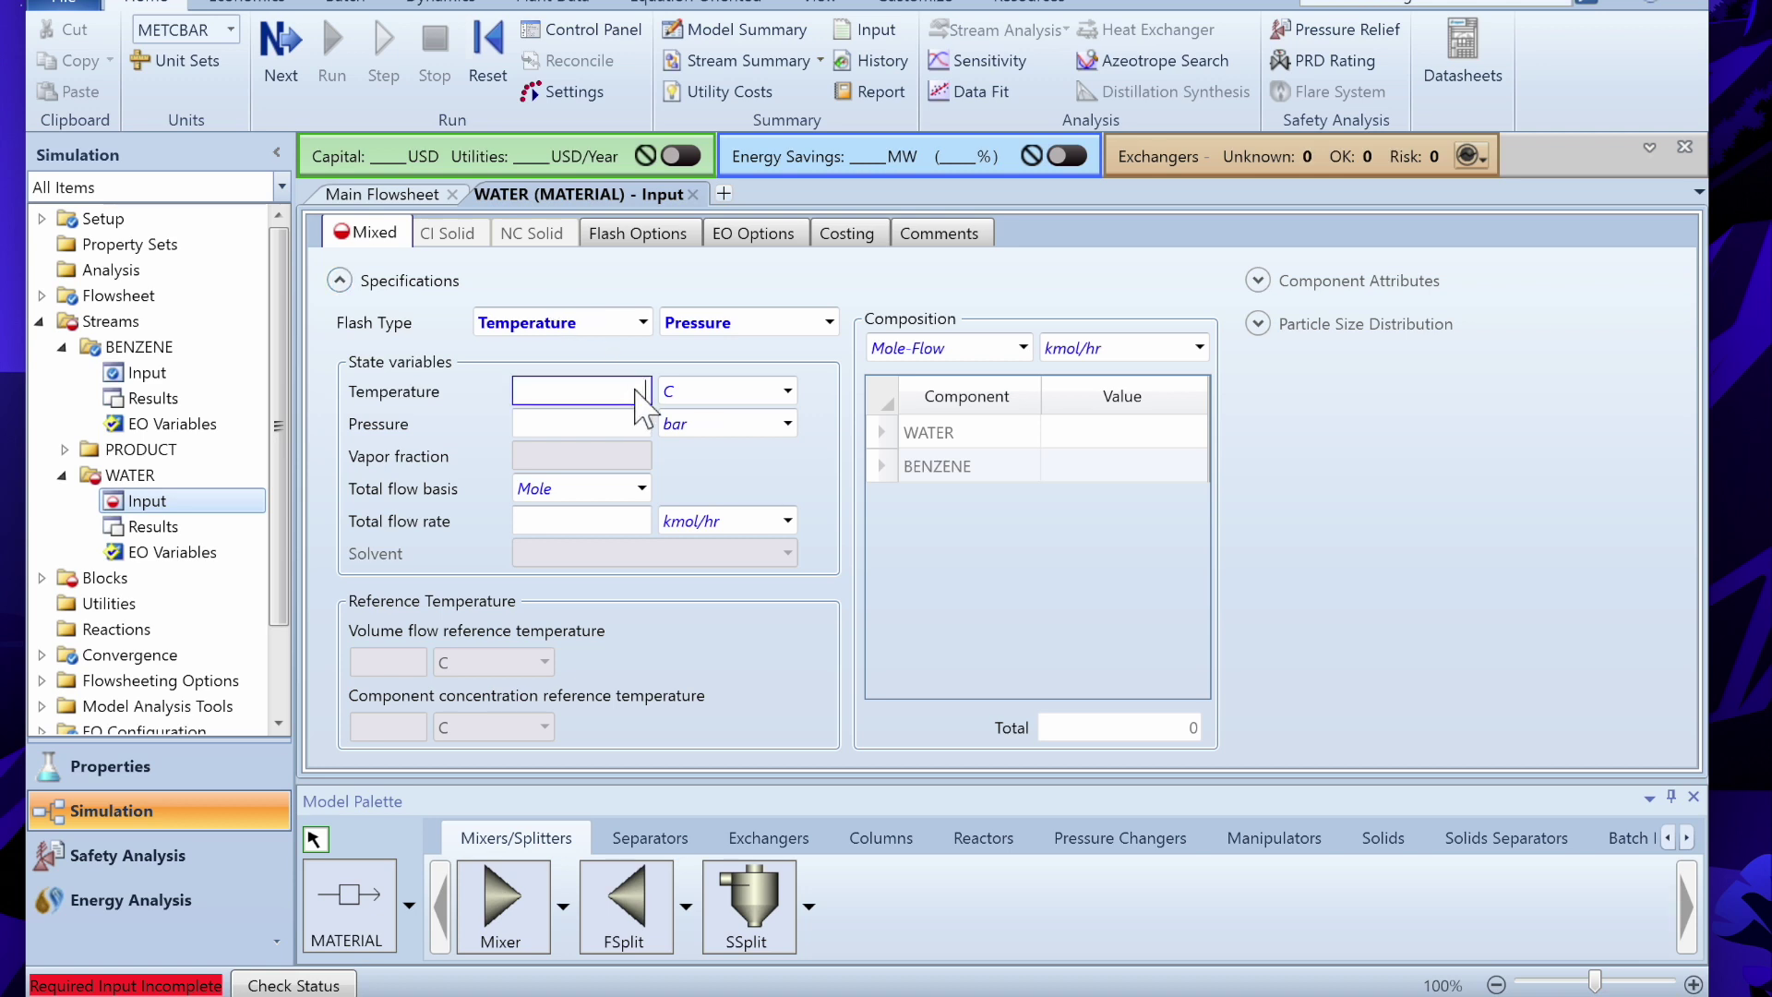
{"action": "type", "text": "50"}
{"action": "left_click", "coordinate": [643, 423]}
{"action": "type", "text": "1"}
{"action": "key", "text": "Return"}
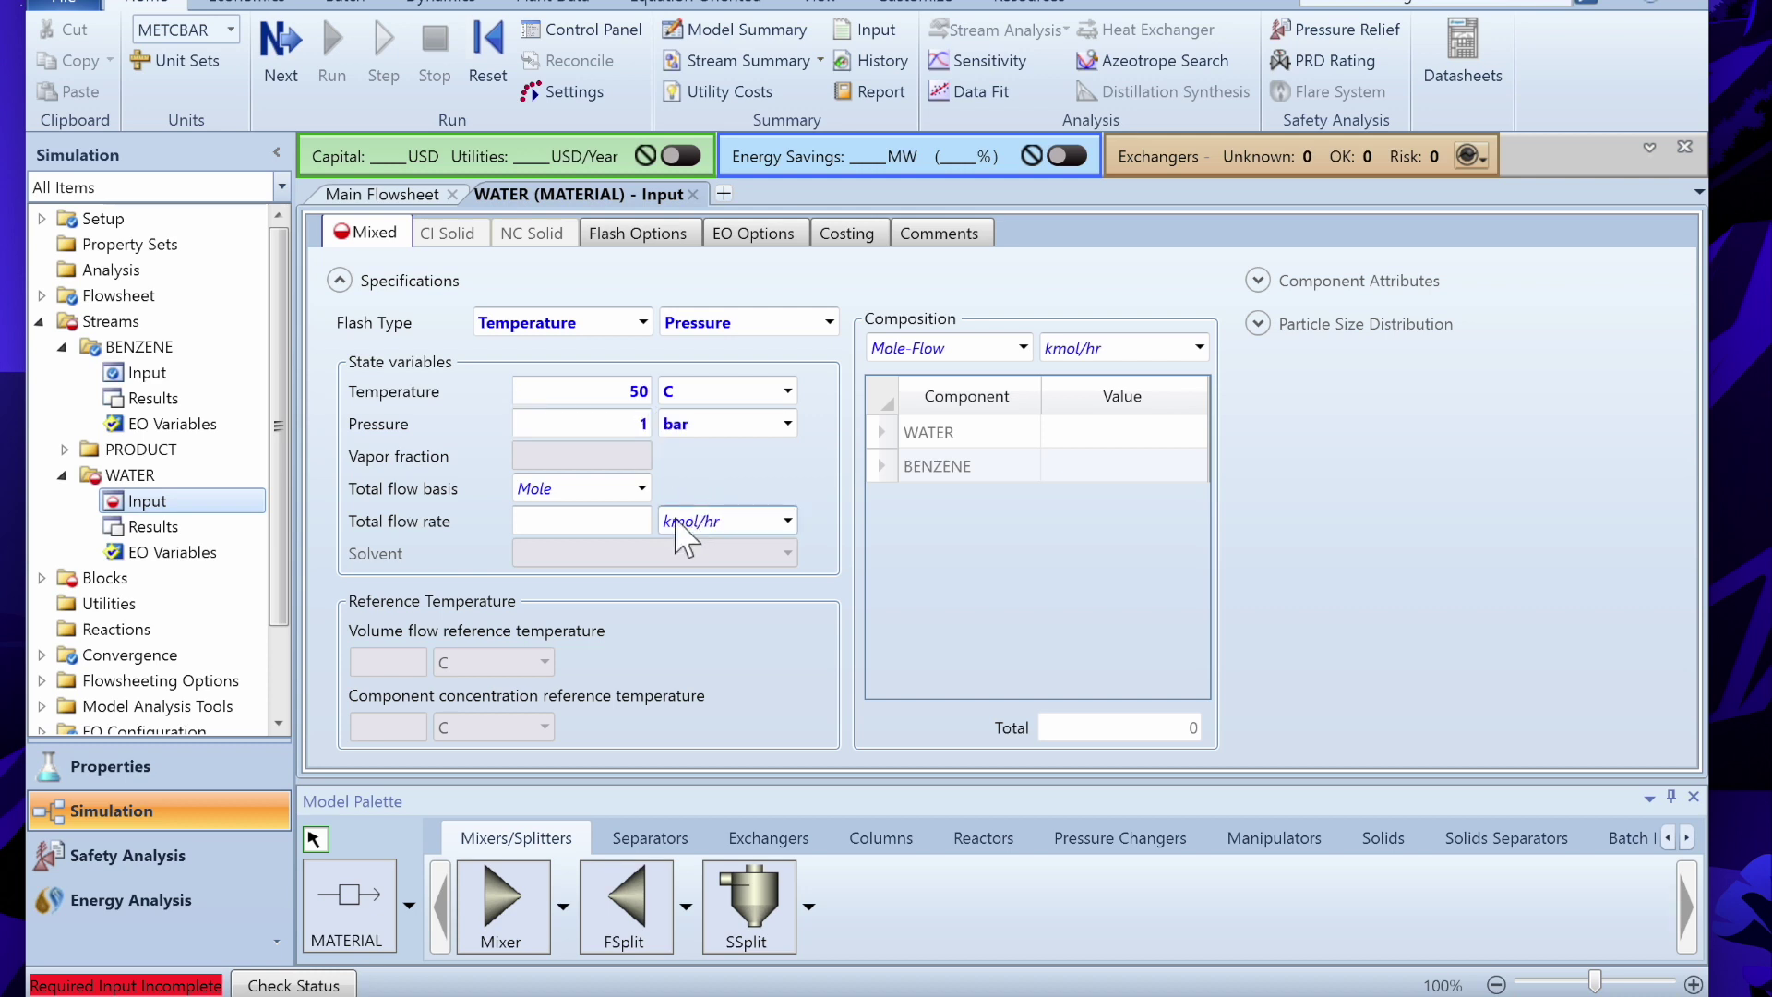
- Set the WATER stream's total flow rate to 2 kmol/hr
{"action": "left_click", "coordinate": [634, 529]}
{"action": "type", "text": "2"}
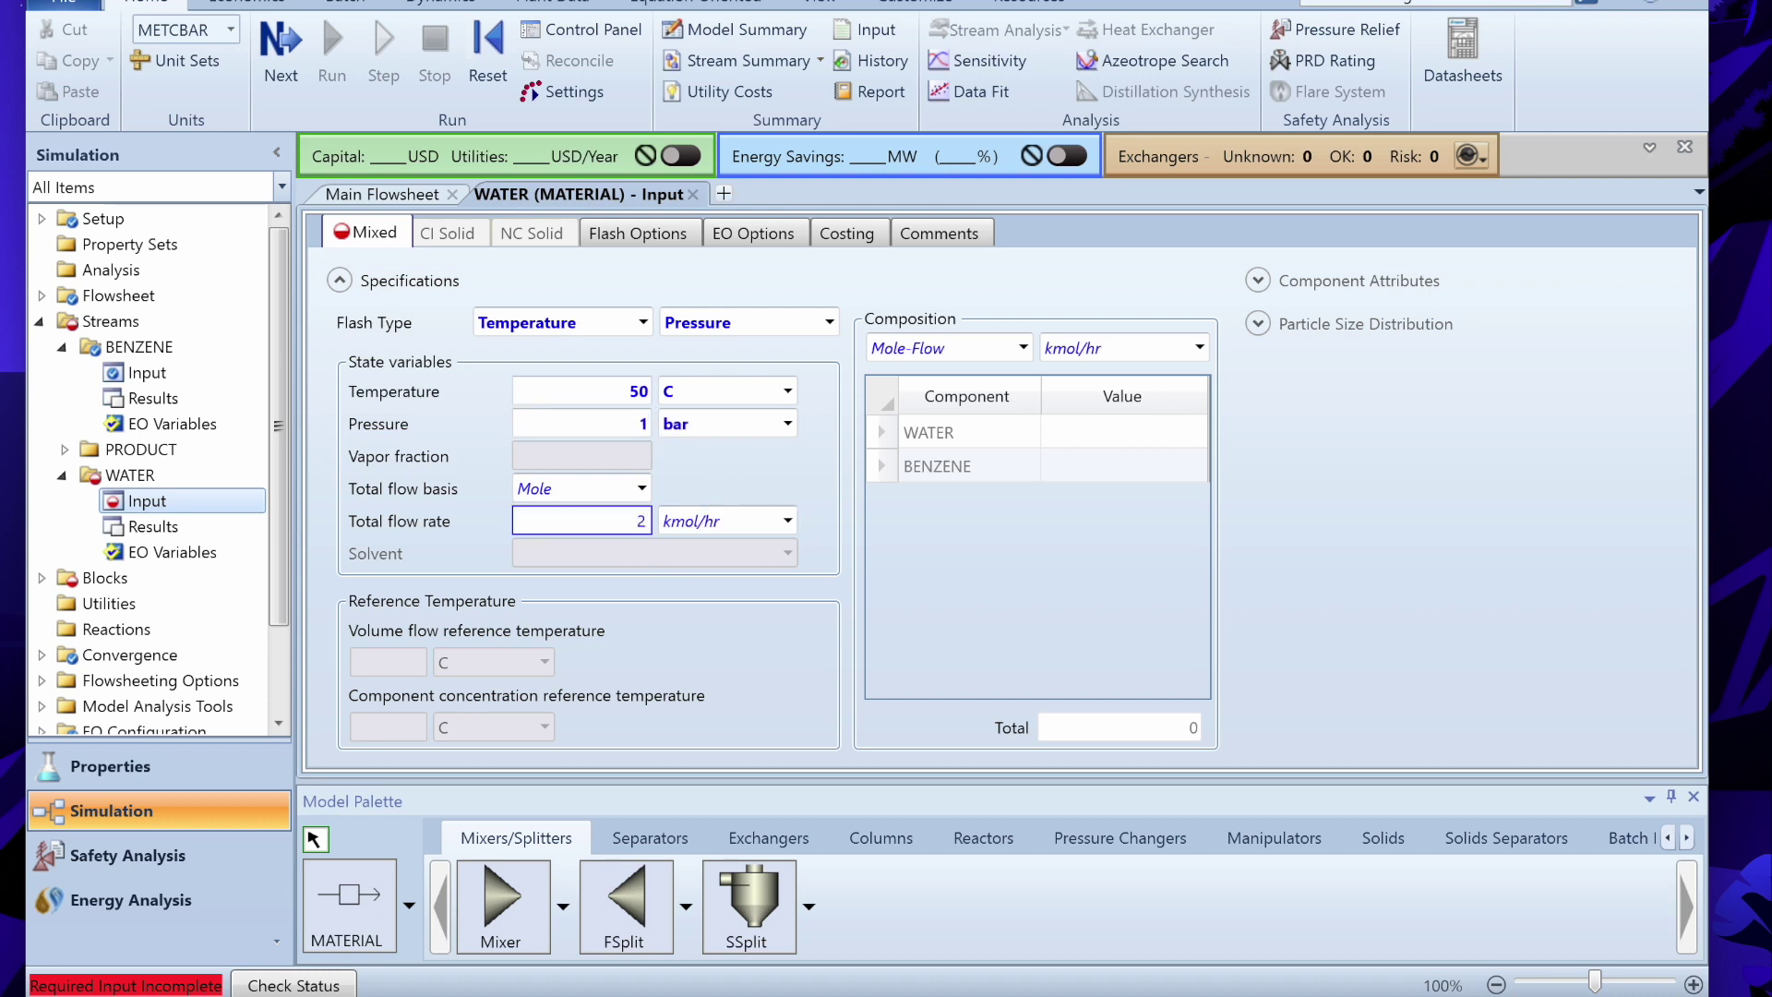
{"action": "key", "text": "Return"}
- Specify the WATER stream's composition as Mole-Frac with 0.9 for water and 0.1 for benzene
{"action": "left_click", "coordinate": [1022, 347]}
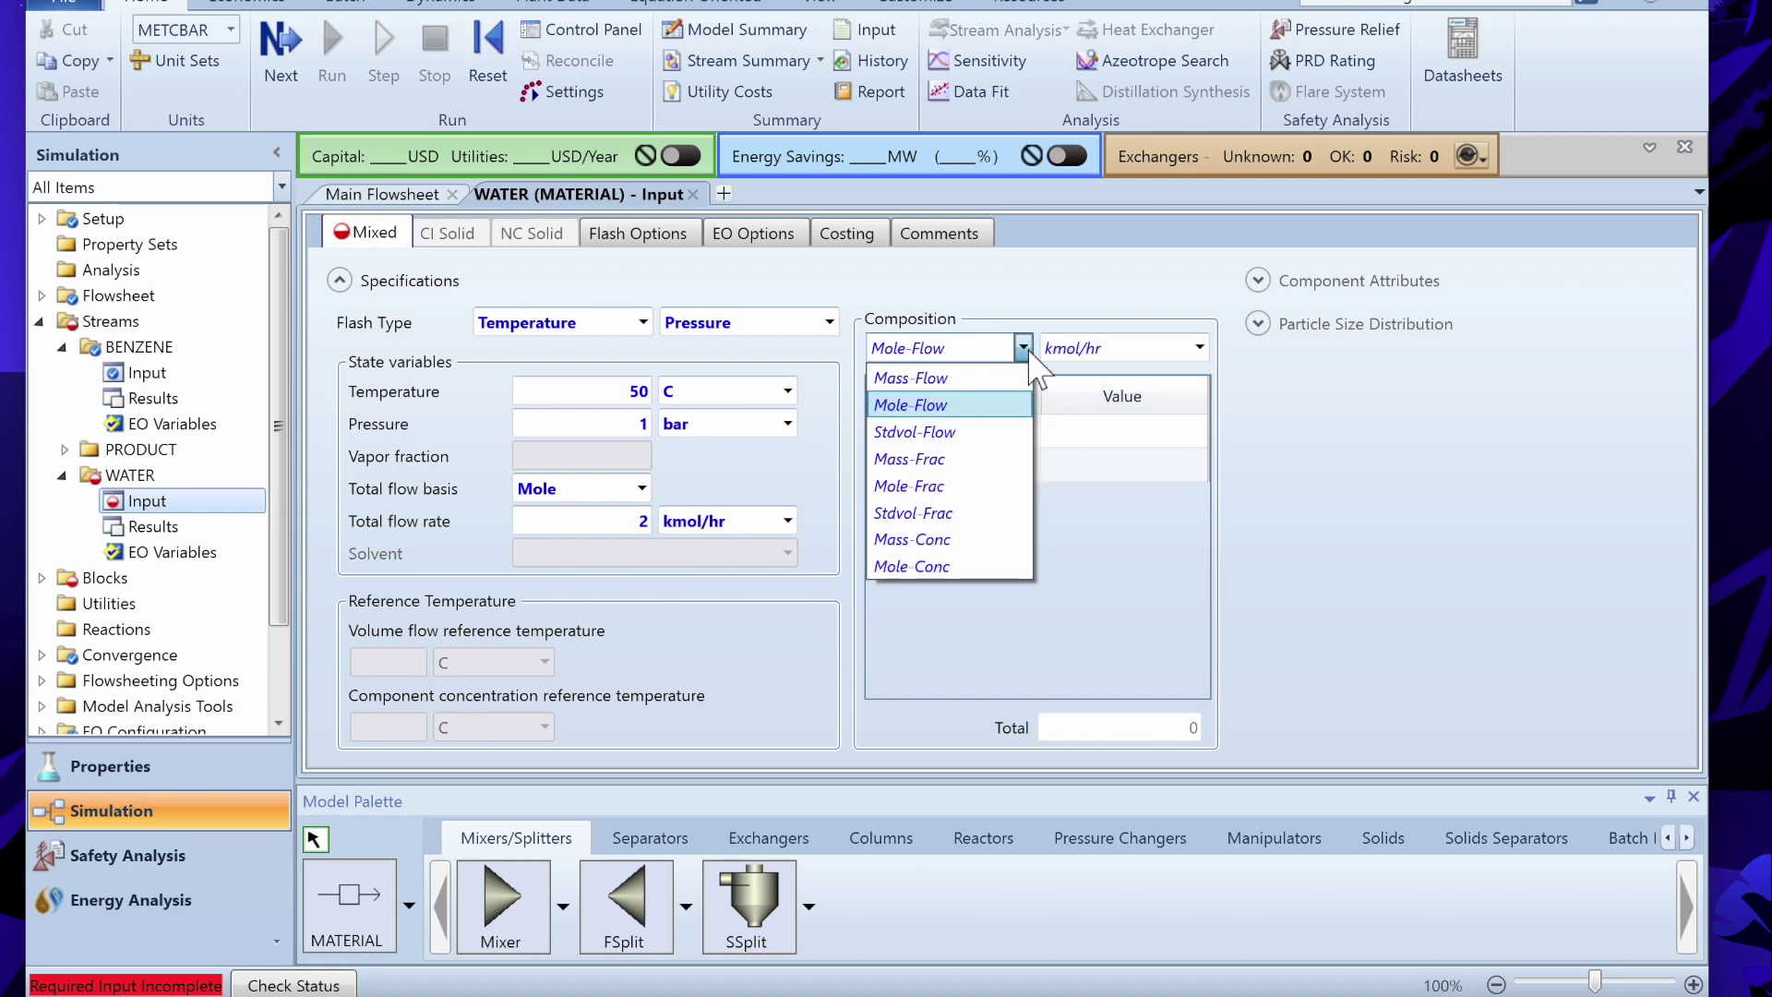
{"action": "left_click", "coordinate": [960, 484]}
{"action": "left_click", "coordinate": [1122, 432]}
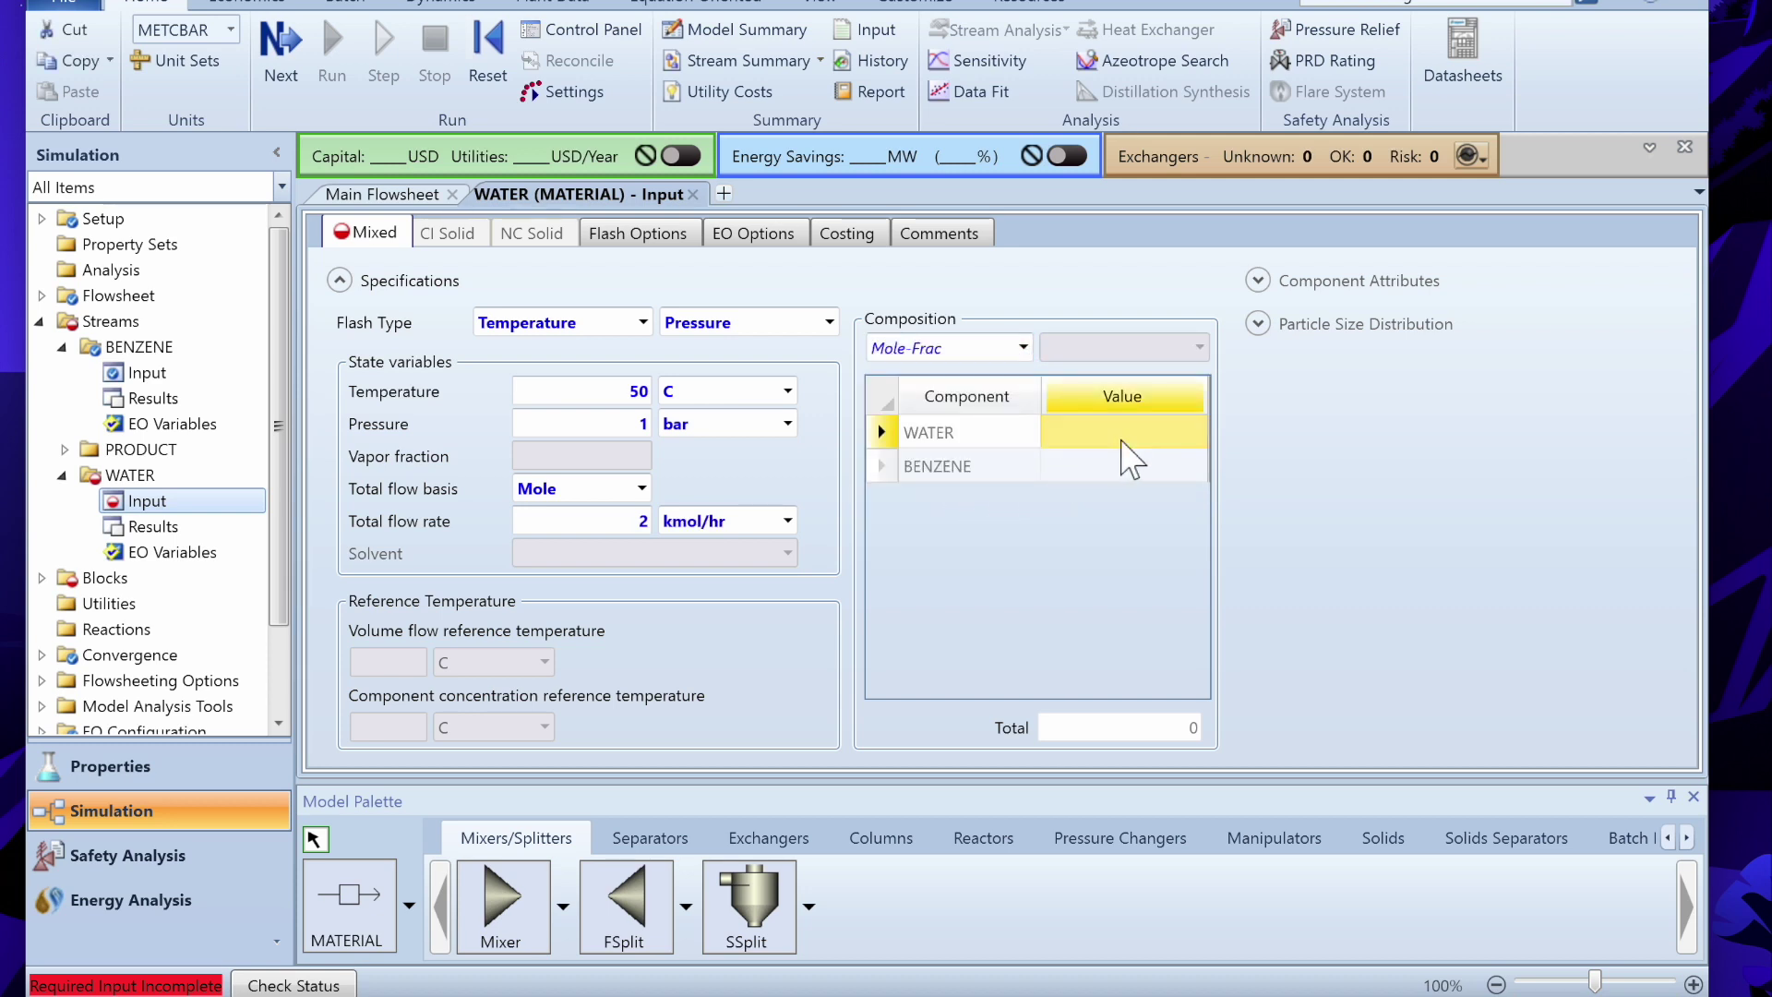
{"action": "type", "text": "0.9"}
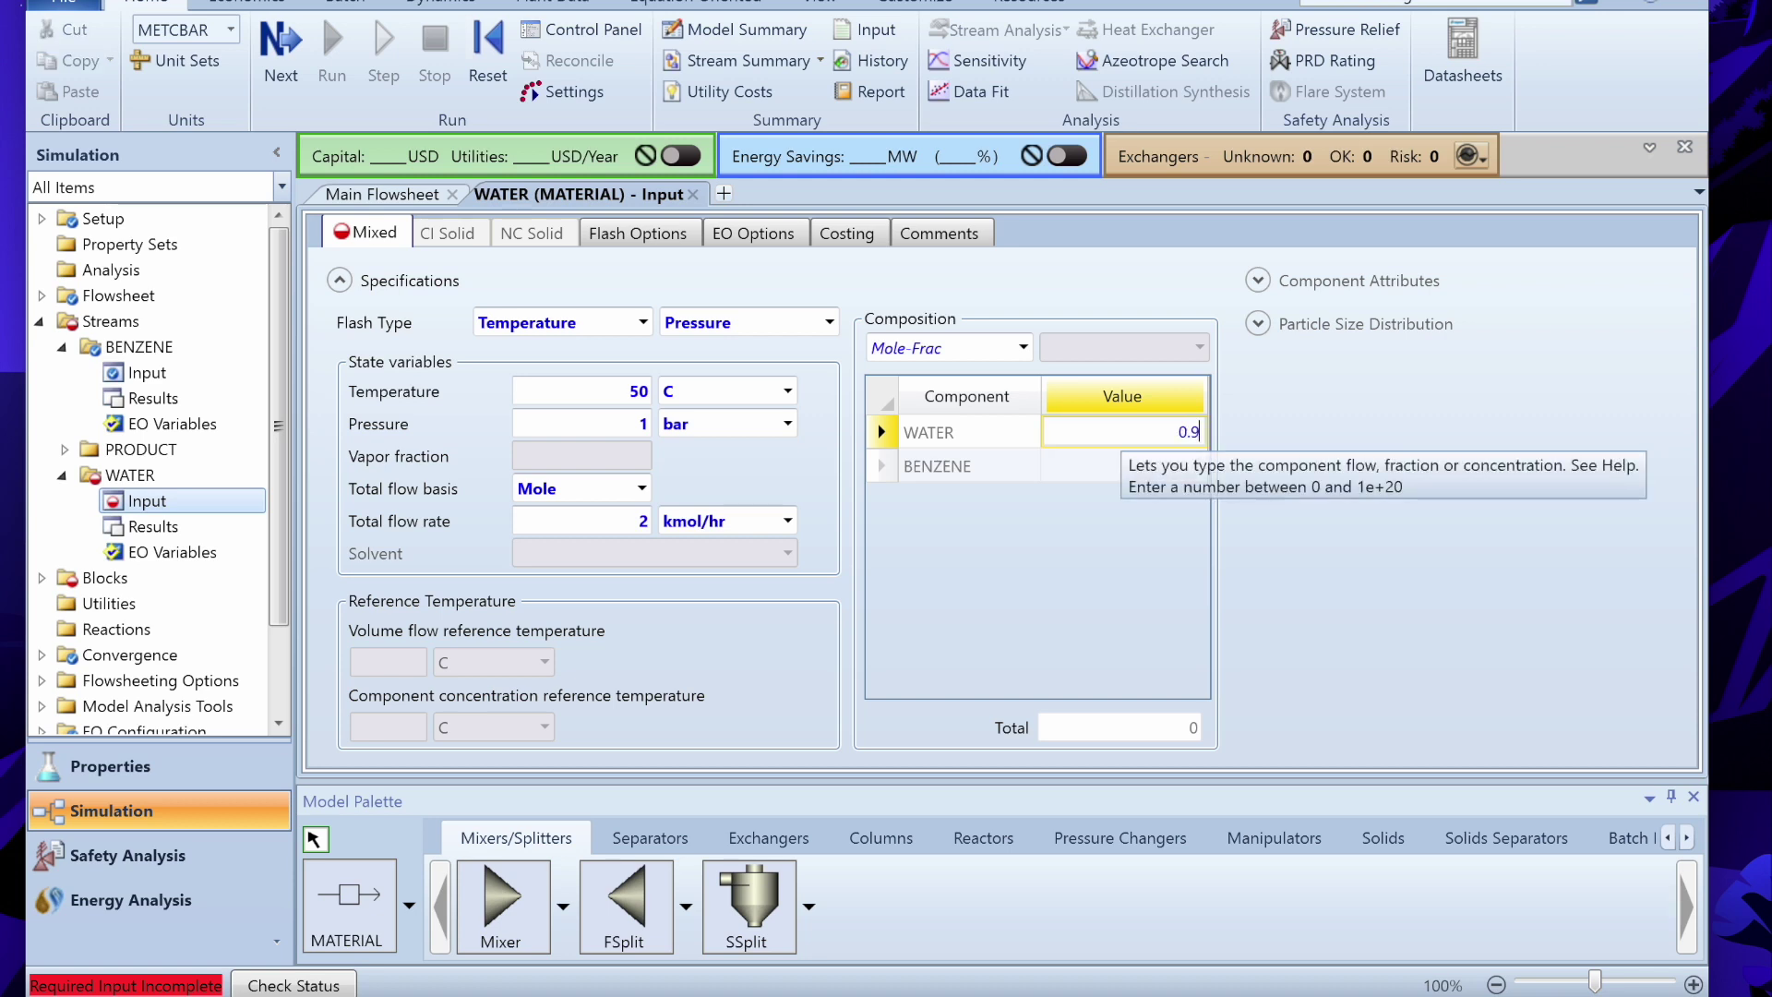
{"action": "left_click", "coordinate": [1096, 474]}
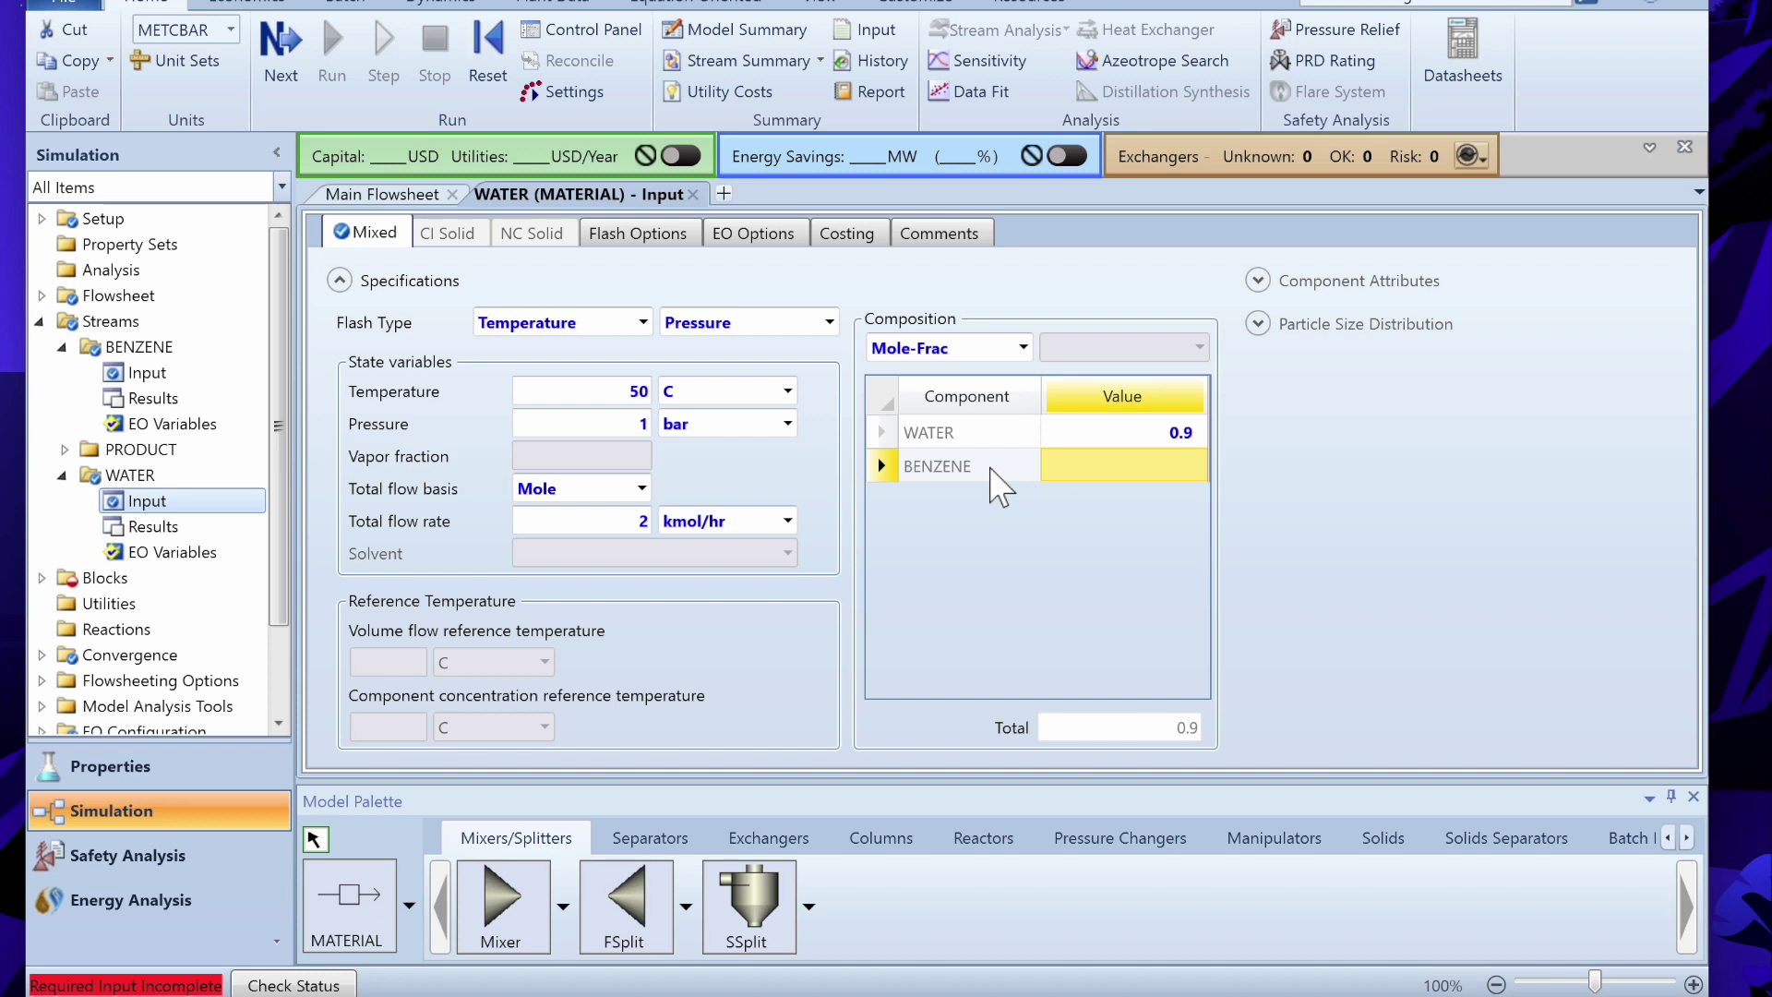
{"action": "type", "text": "0.1"}
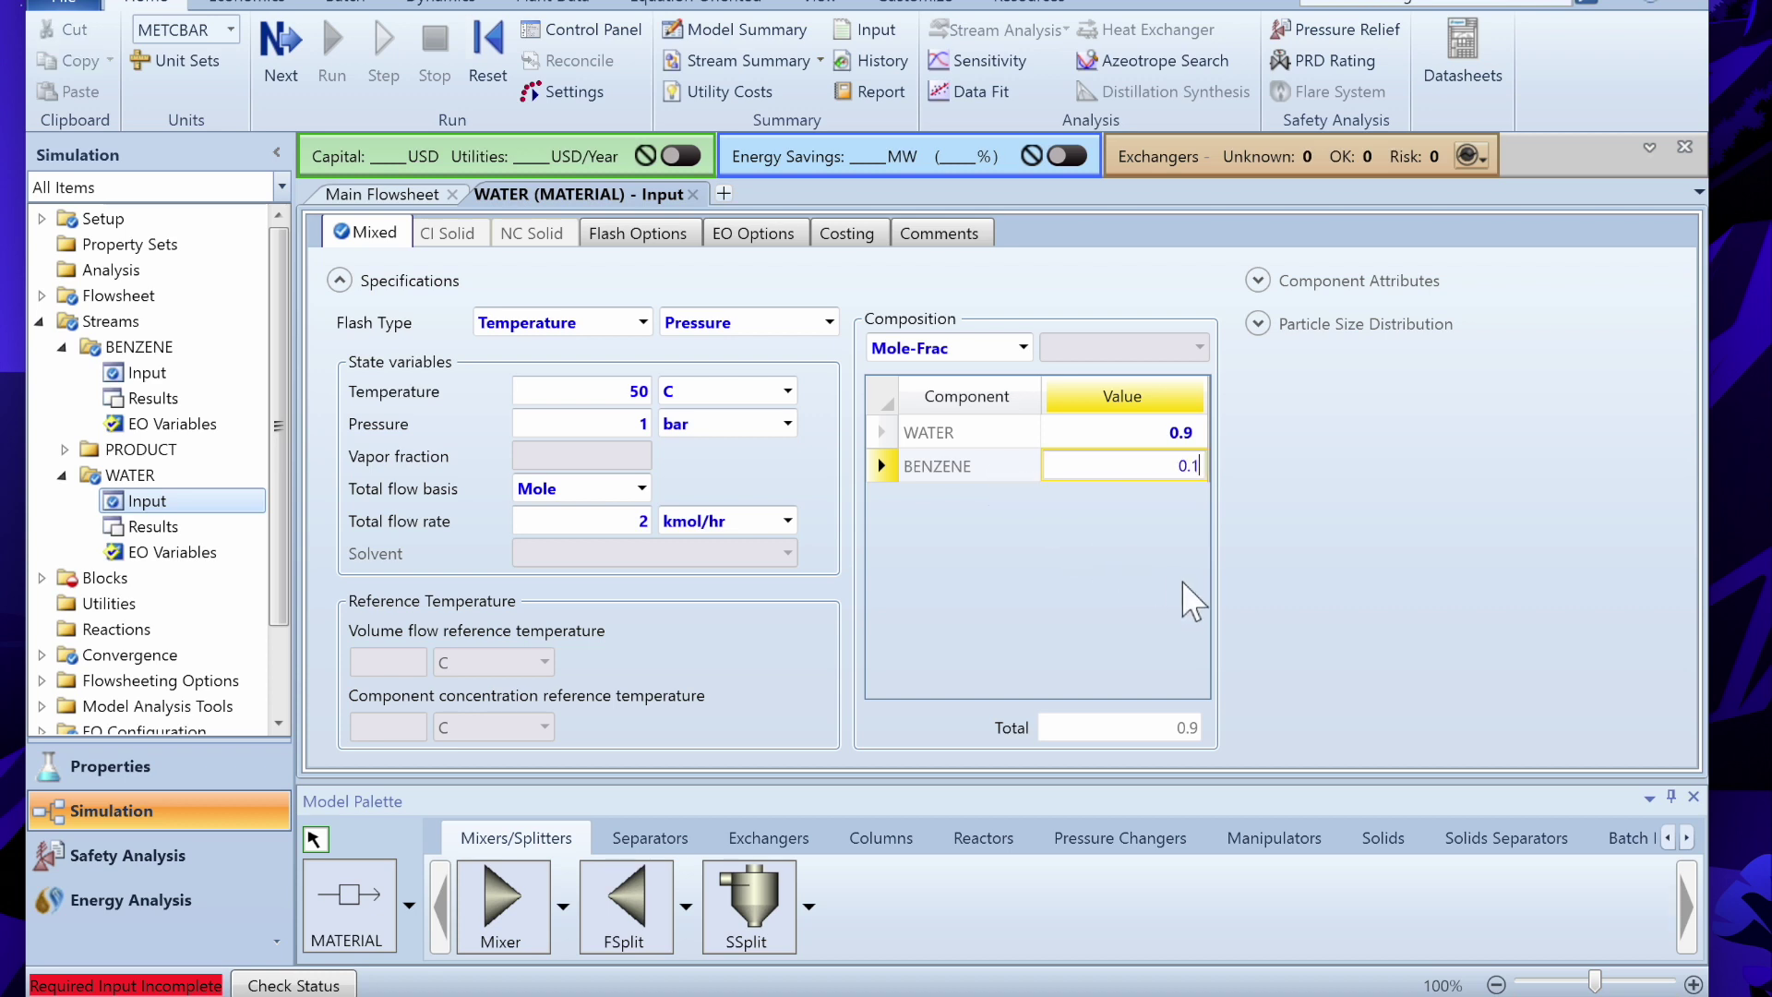
{"action": "key", "text": "Return"}
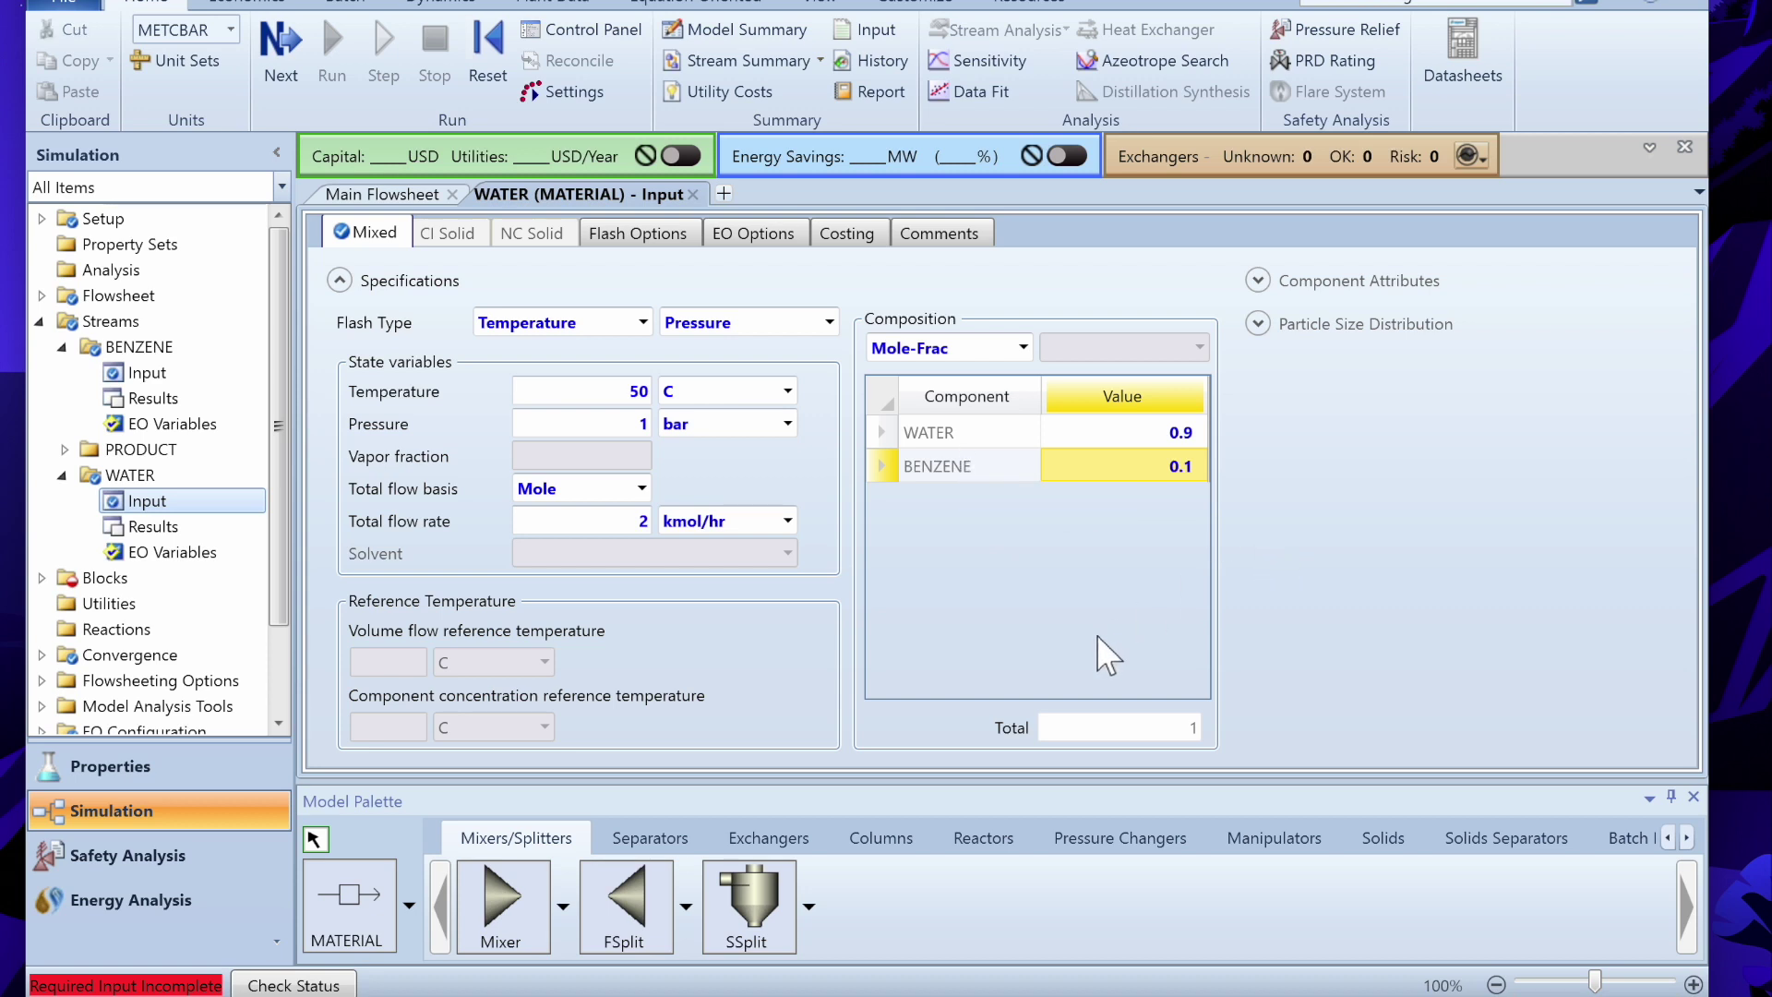
- Decline running the simulation for now and review the mixer's available property methods and free-water phase properties methods, leaving both unchanged
{"action": "left_click", "coordinate": [299, 43]}
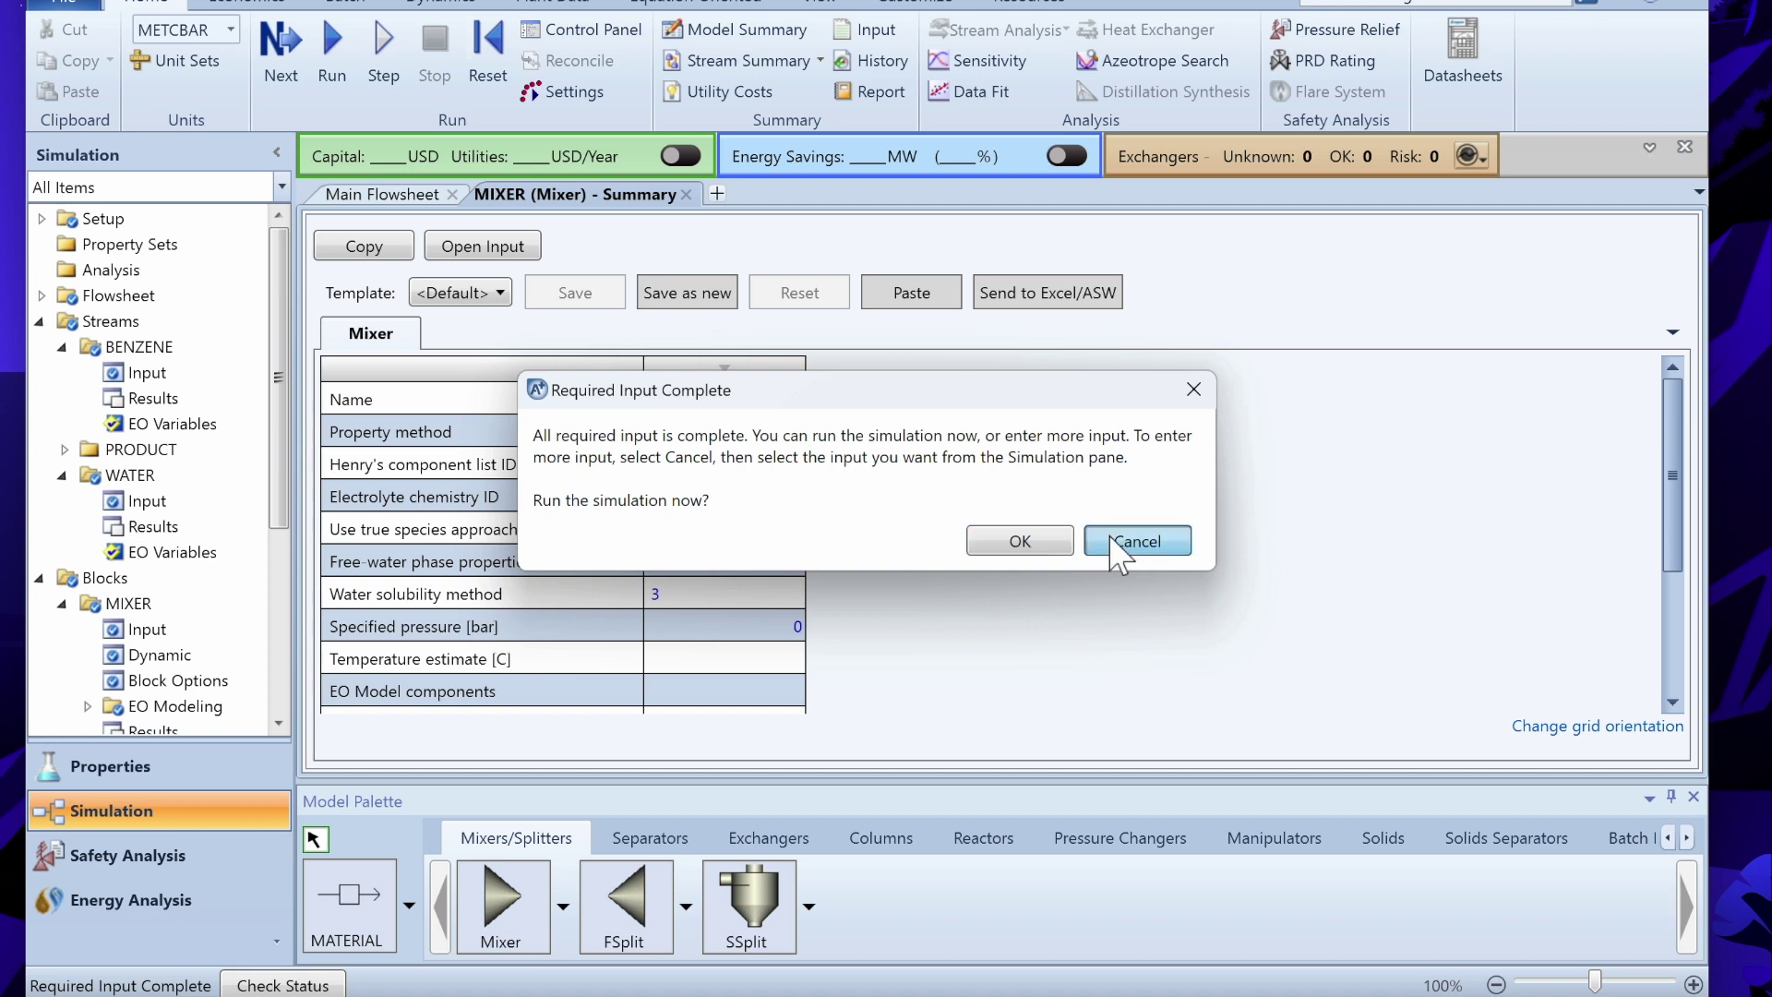
{"action": "left_click", "coordinate": [1110, 534]}
{"action": "left_click", "coordinate": [1153, 544]}
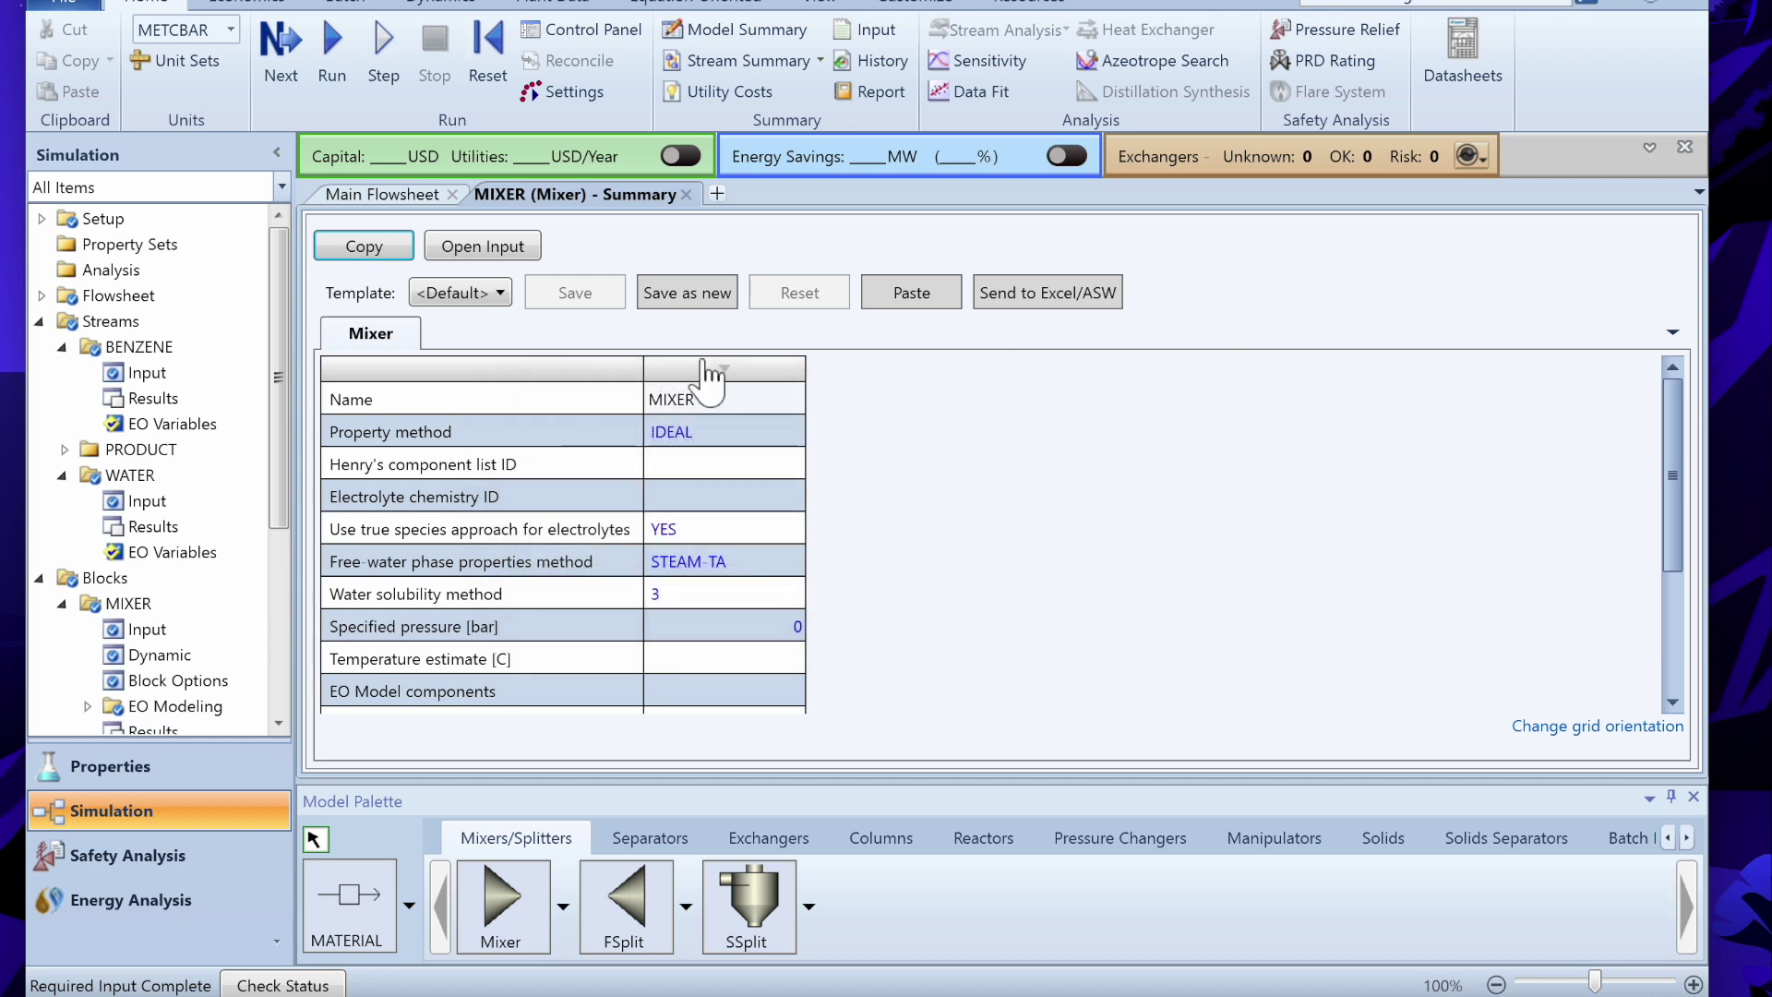
{"action": "left_click", "coordinate": [759, 425]}
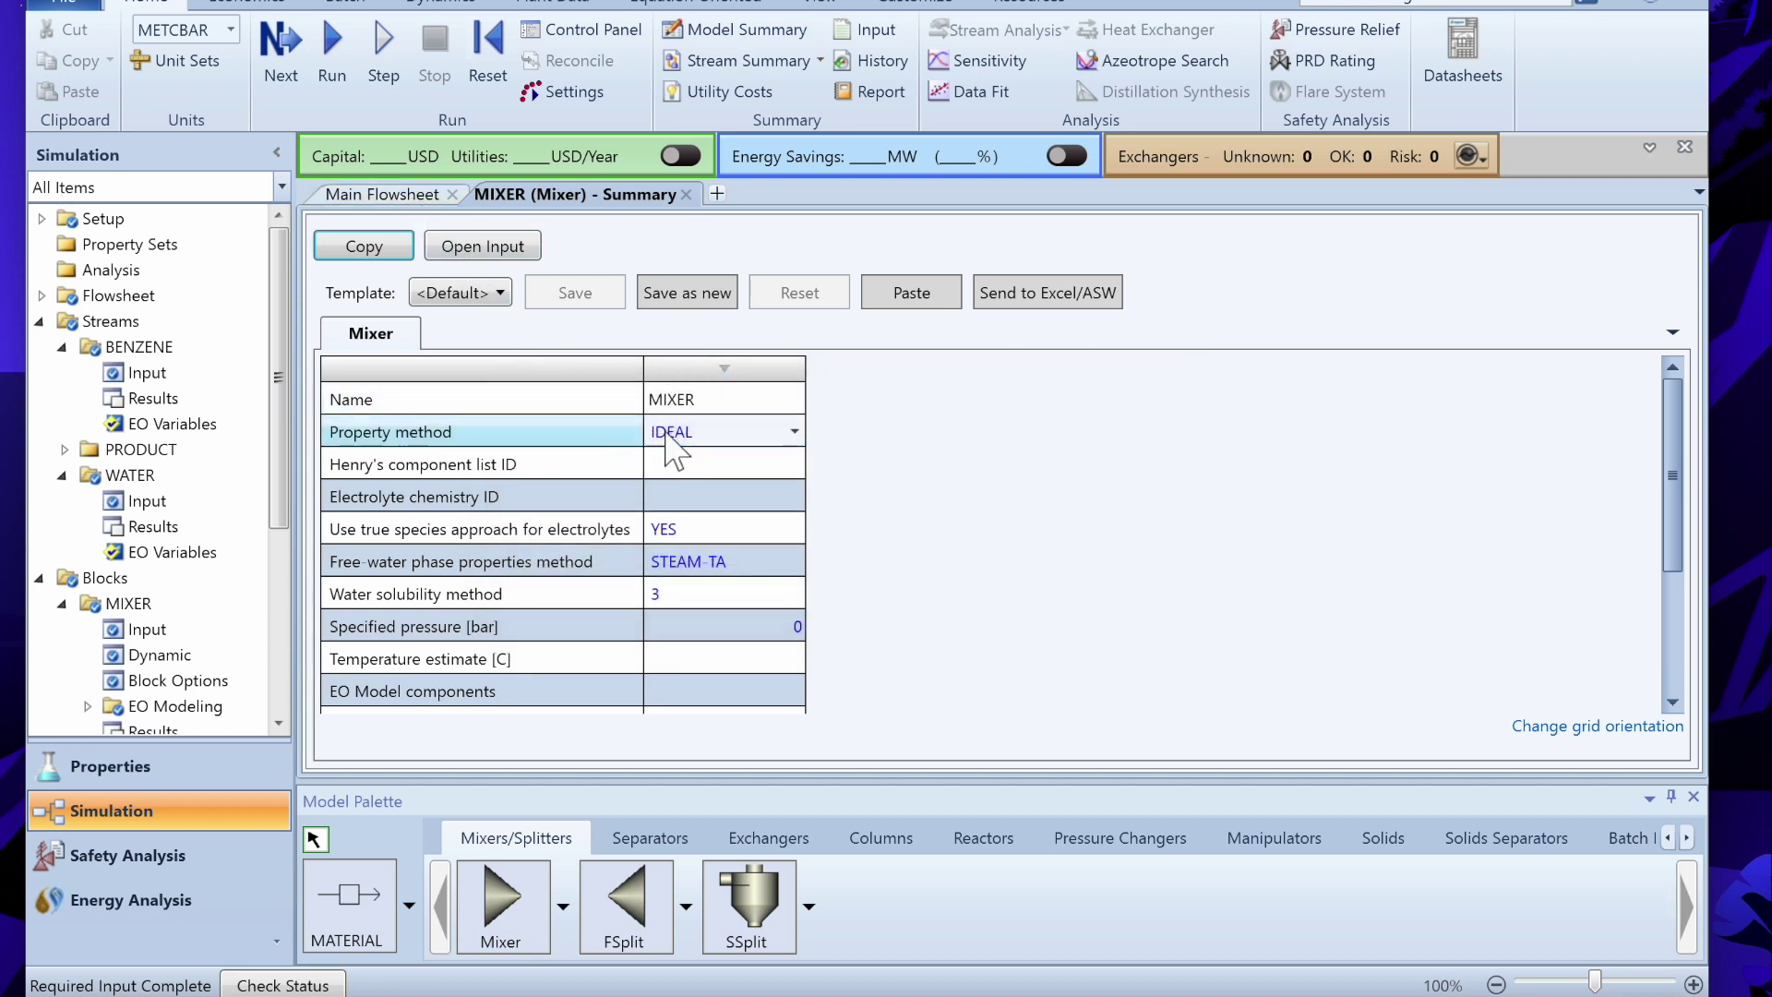
{"action": "left_click", "coordinate": [794, 431]}
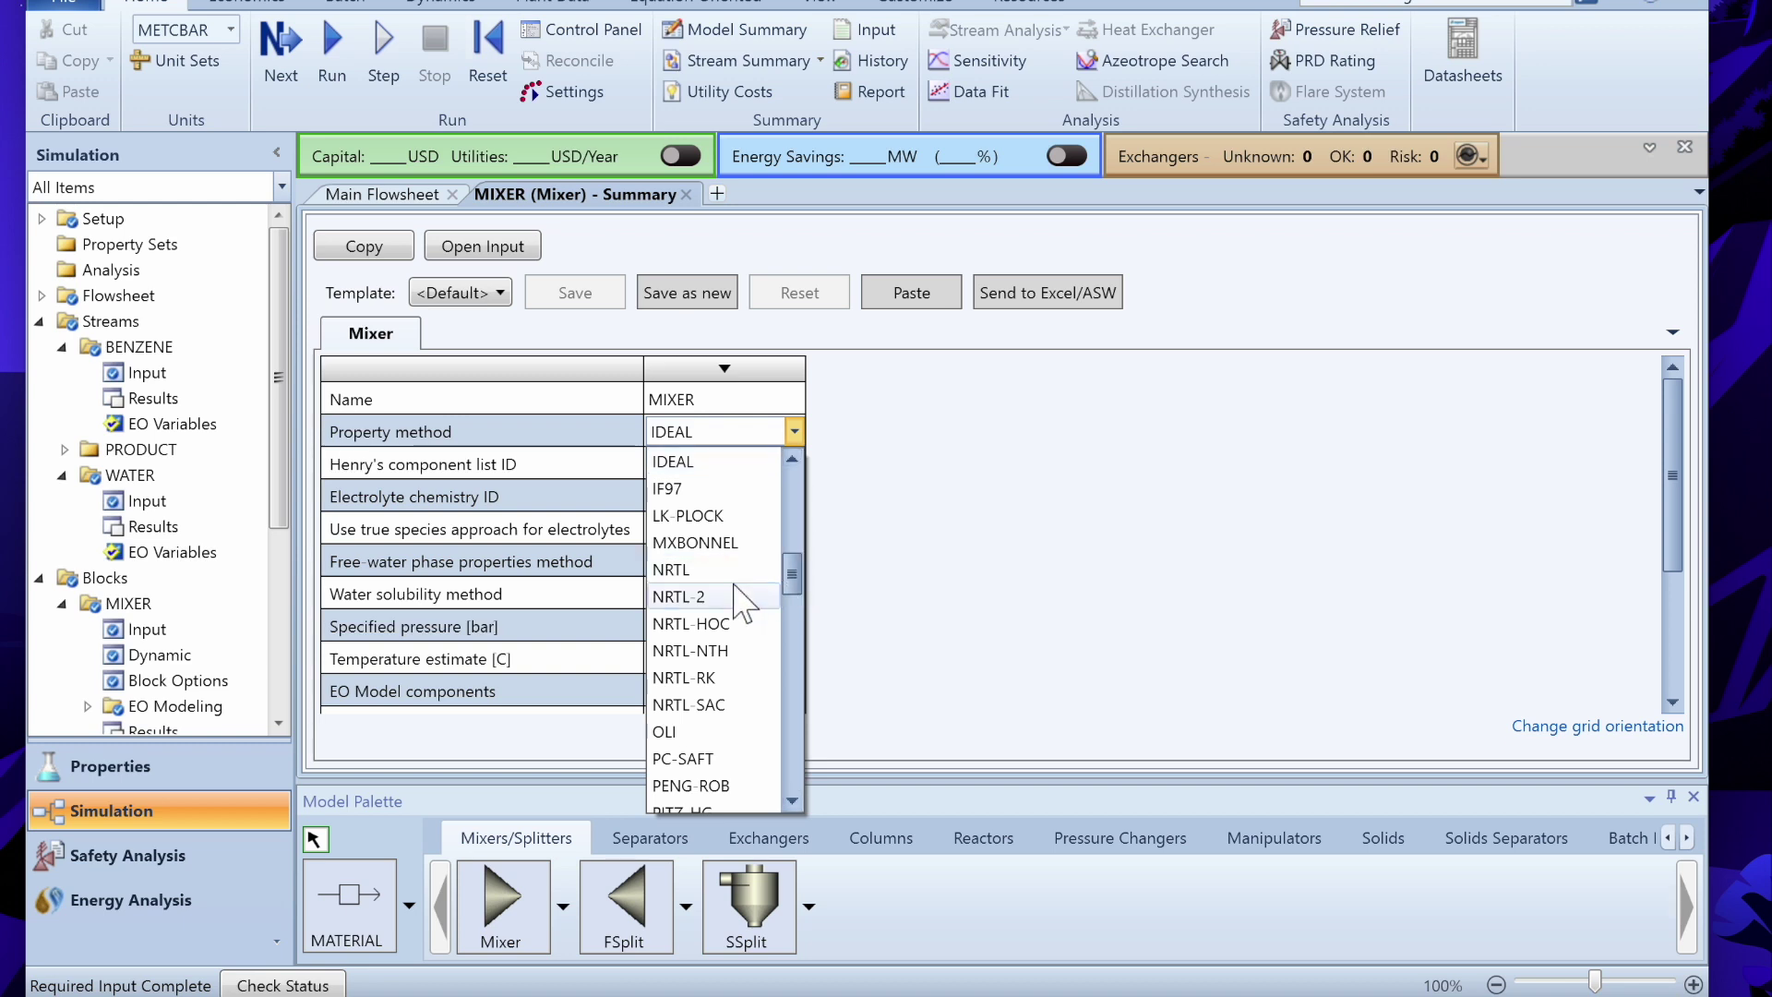
{"action": "scroll", "coordinate": [732, 594], "scroll_direction": "down", "scroll_amount": 15}
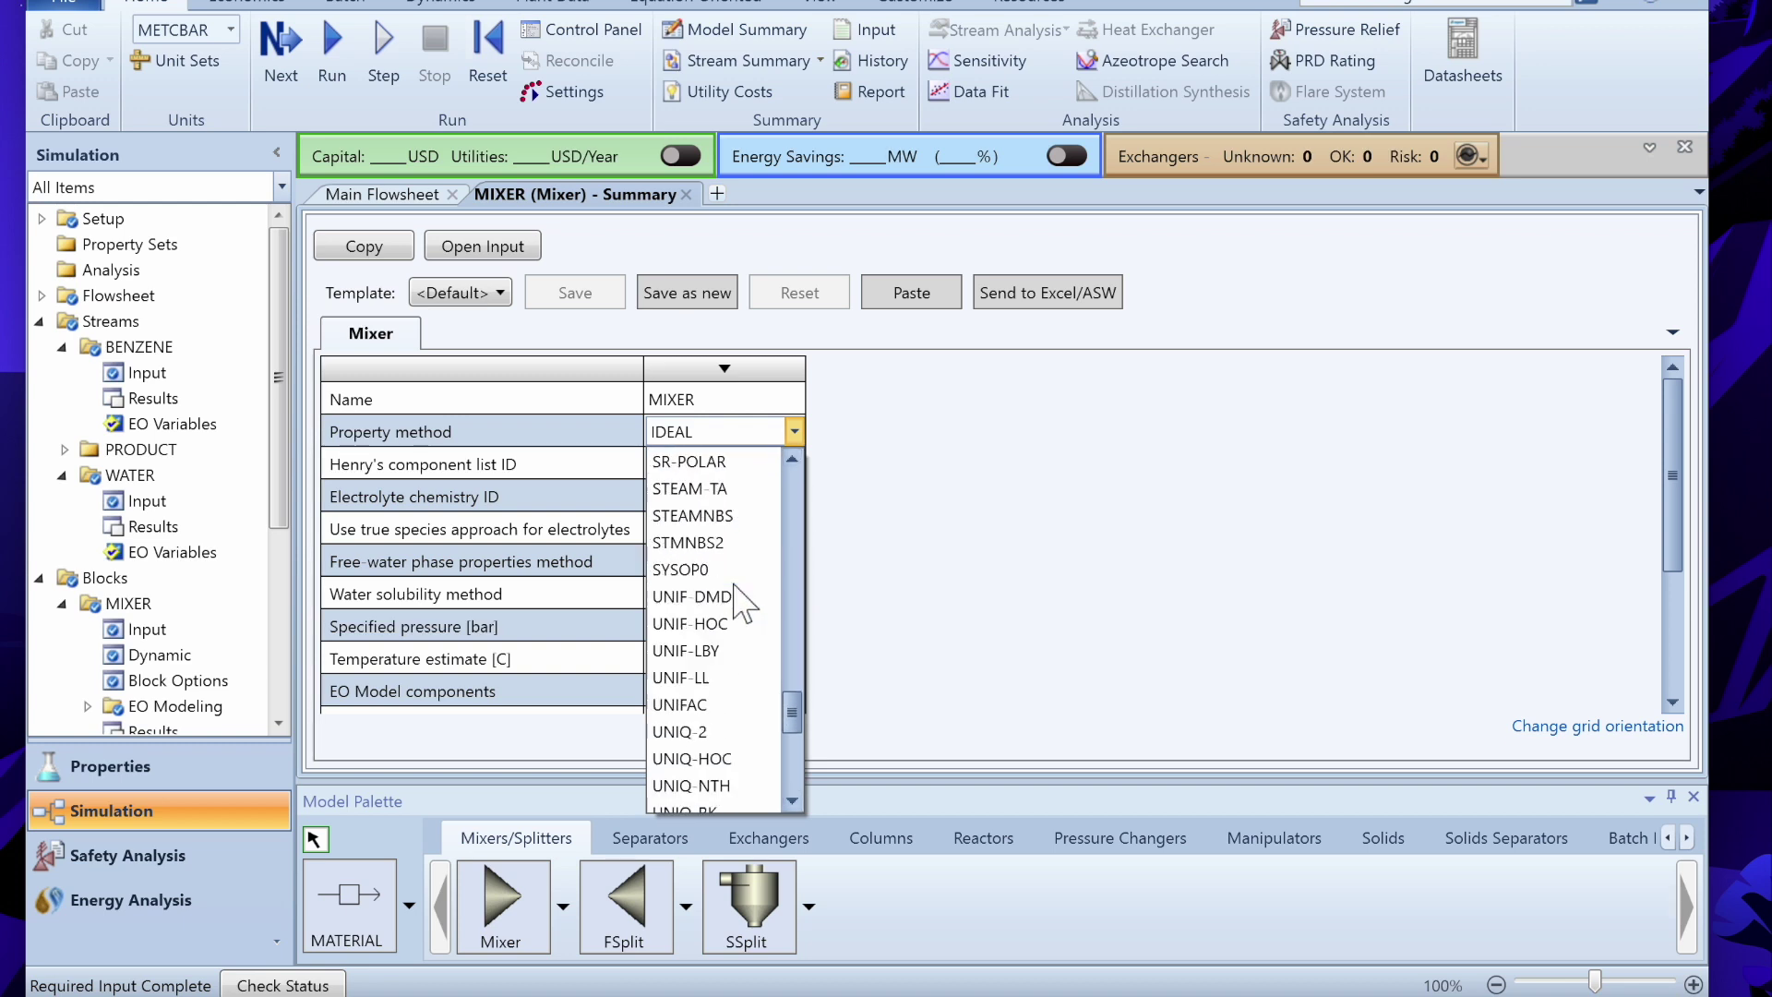
{"action": "scroll", "coordinate": [732, 594], "scroll_direction": "up", "scroll_amount": 15}
{"action": "left_click", "coordinate": [1002, 528]}
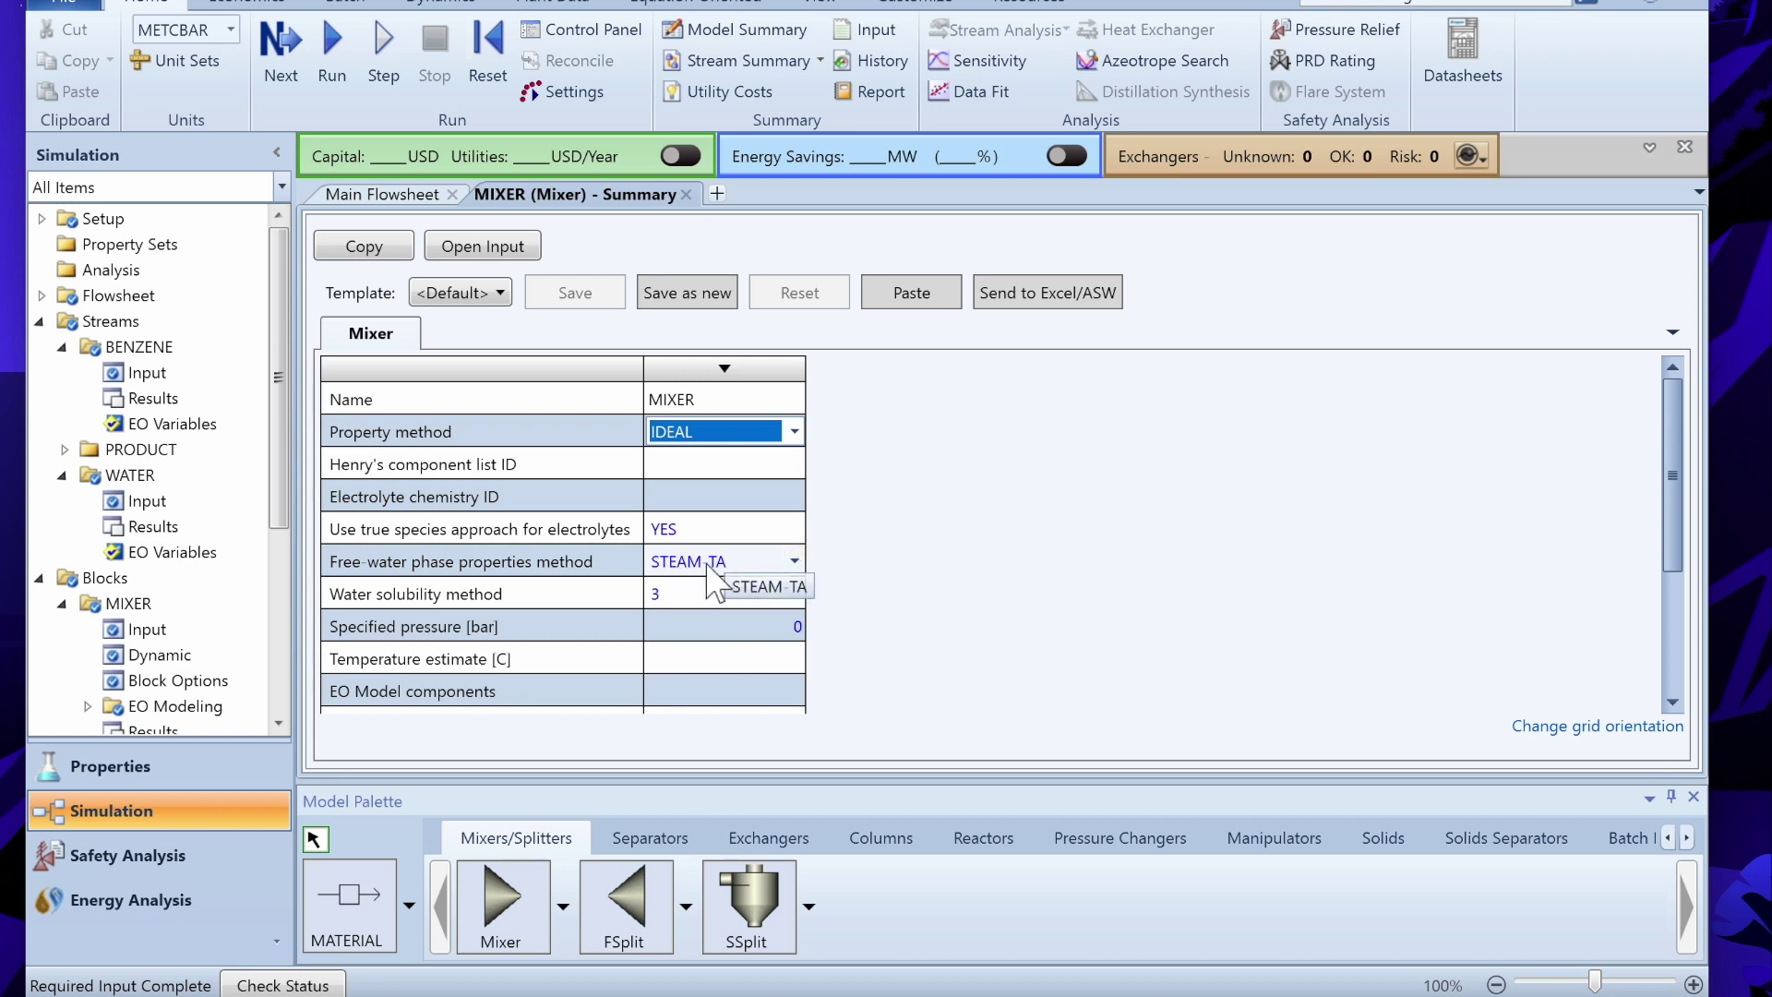
{"action": "left_click", "coordinate": [794, 561]}
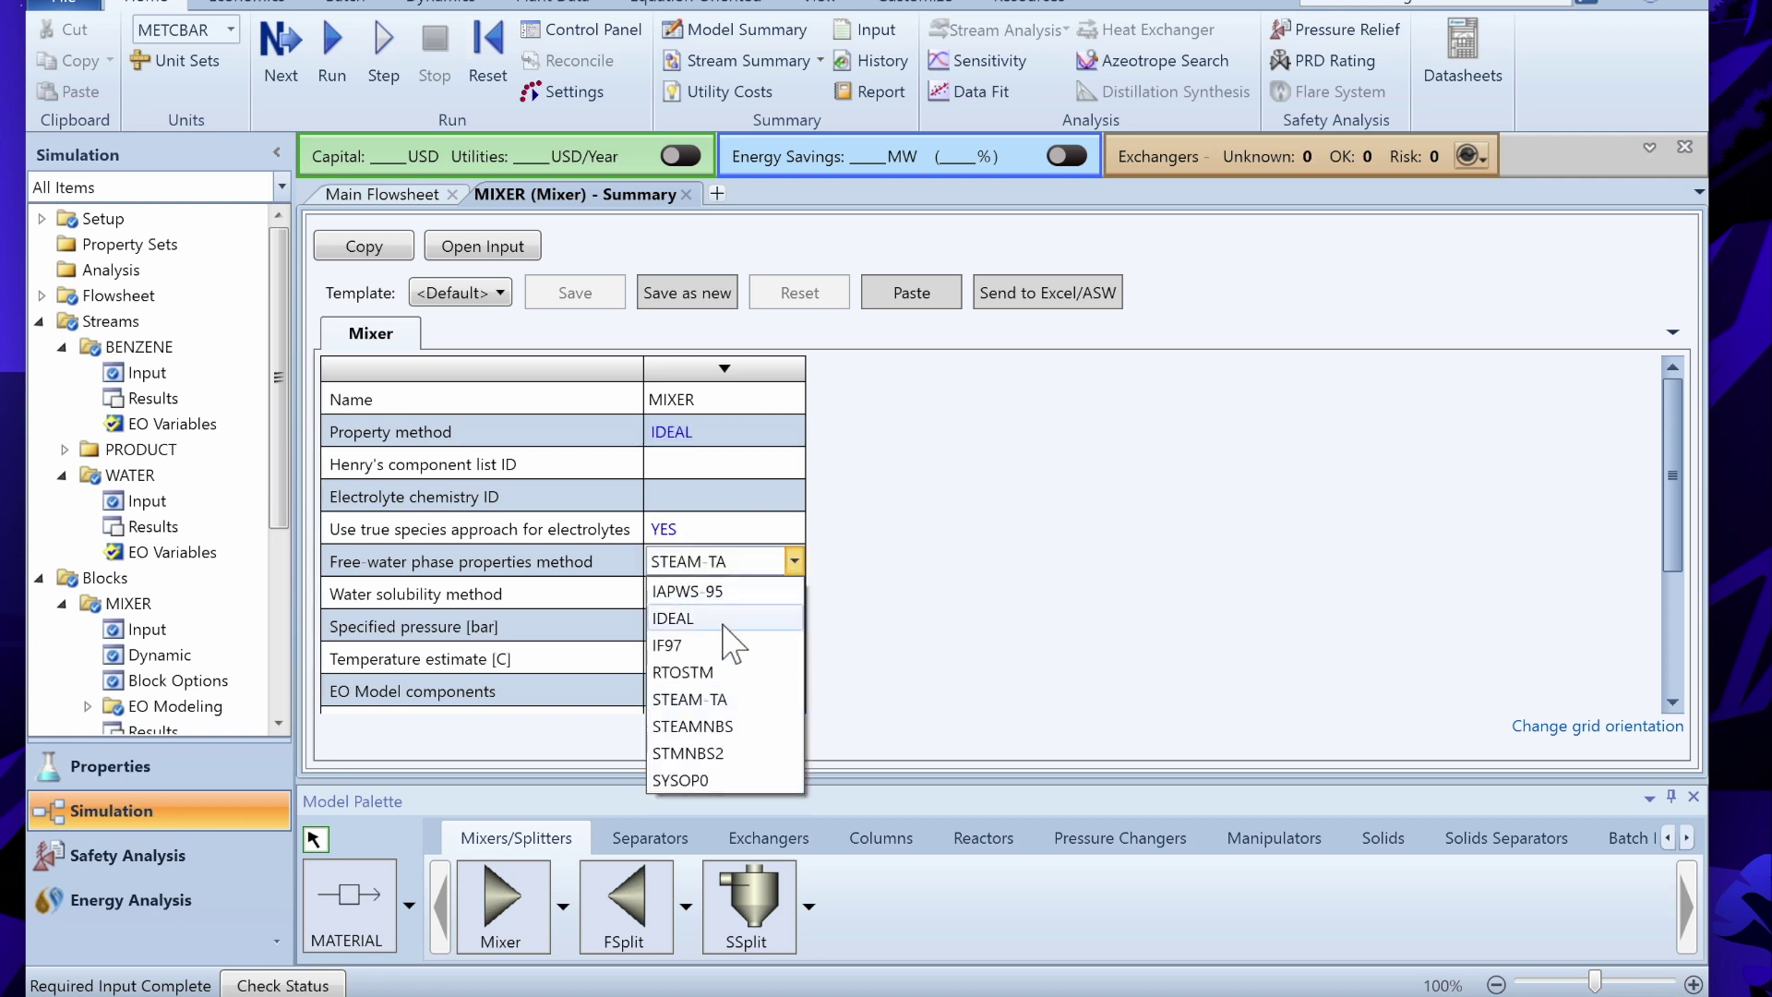
{"action": "left_click", "coordinate": [969, 604]}
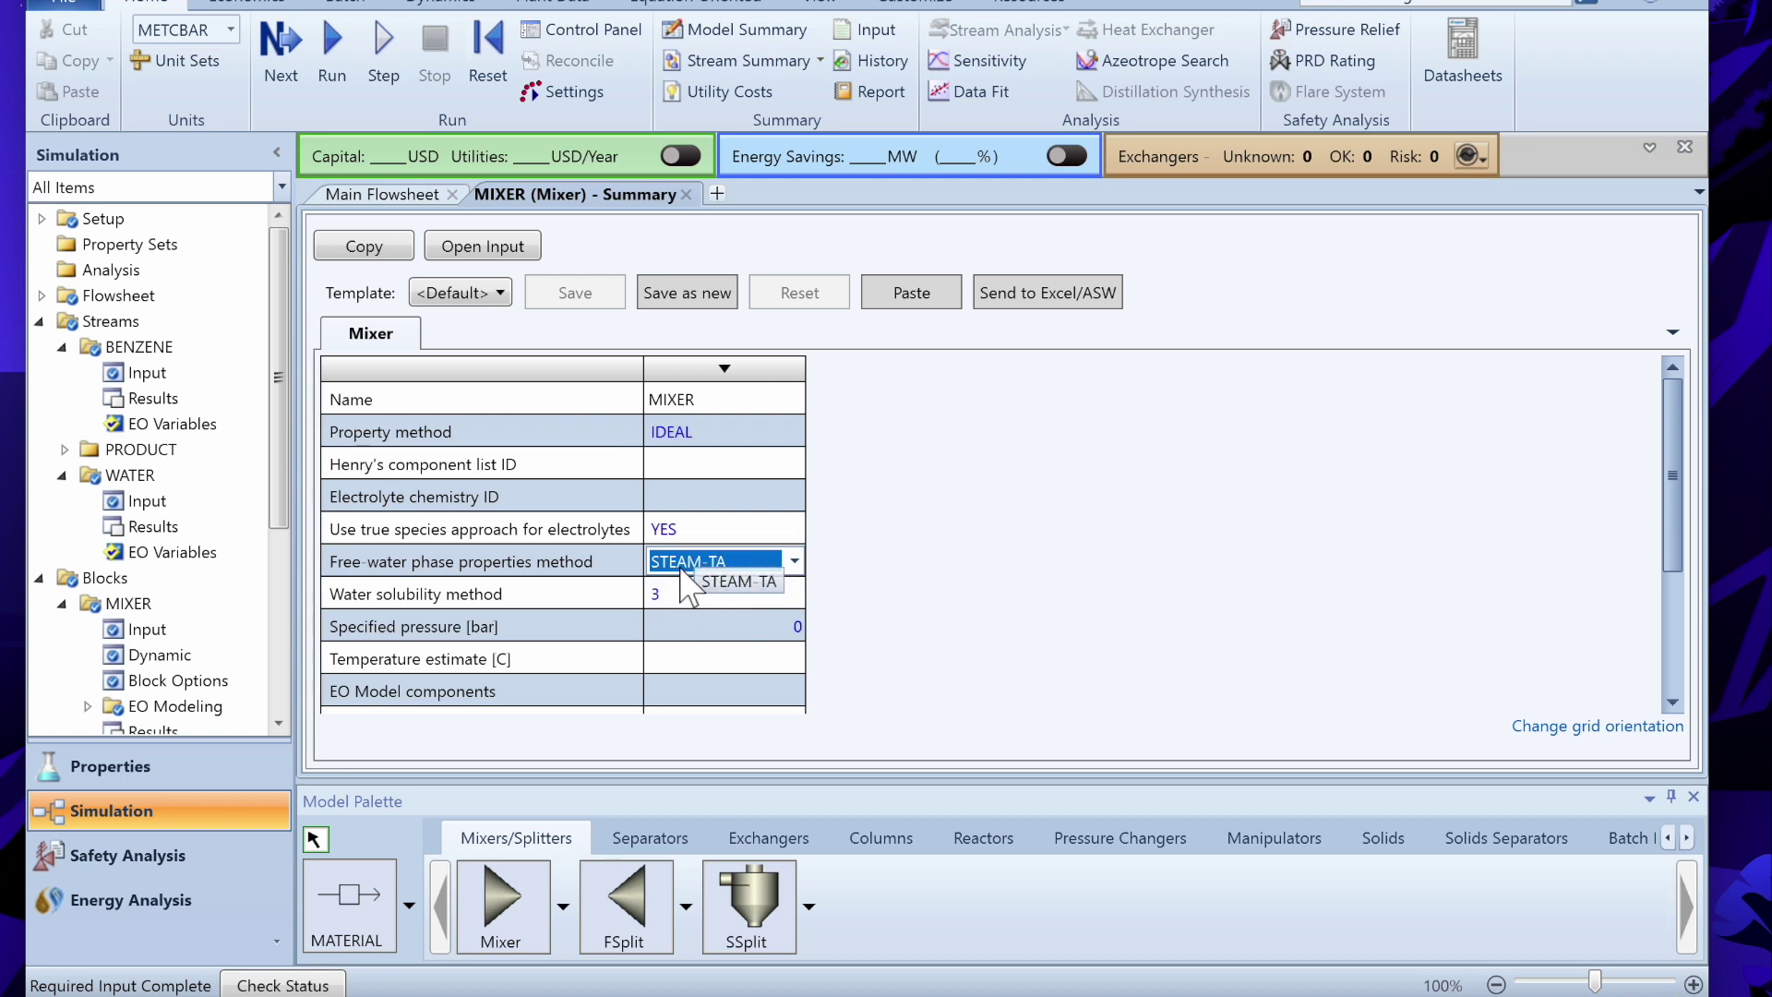
{"action": "left_click", "coordinate": [686, 195]}
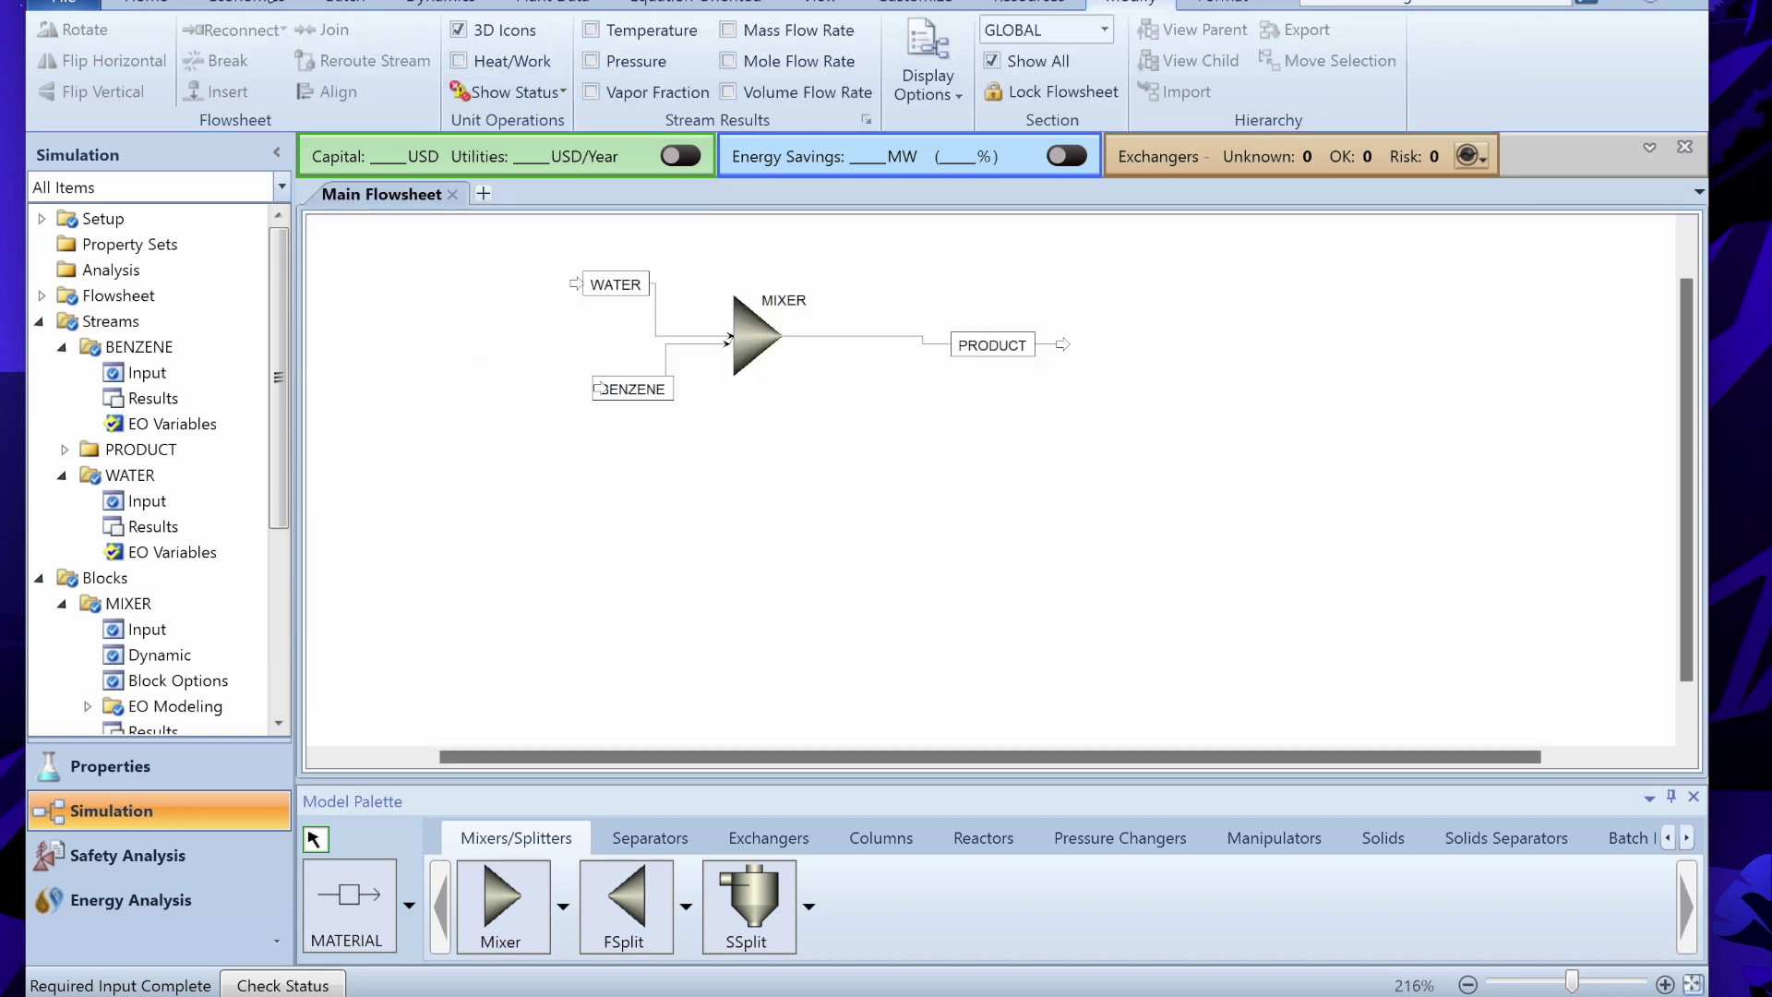
- Run the simulation from the completed flowsheet and close the run messages
{"action": "left_click", "coordinate": [287, 9]}
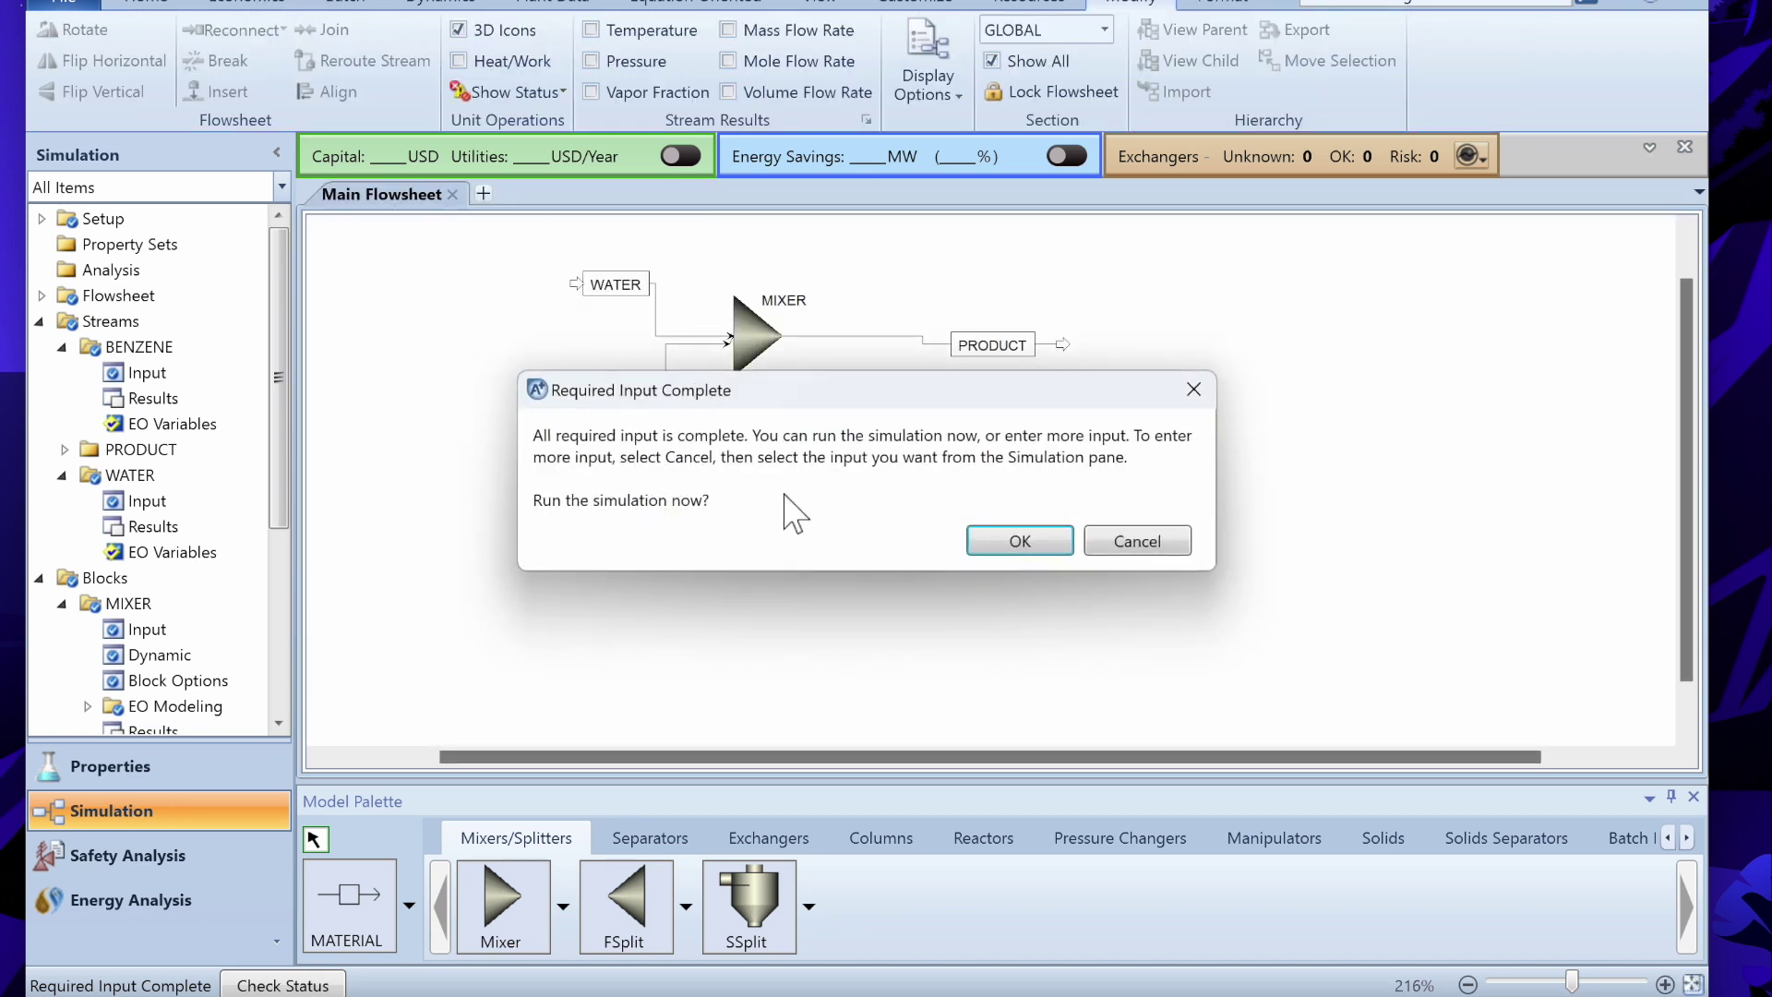
{"action": "left_click", "coordinate": [1019, 542]}
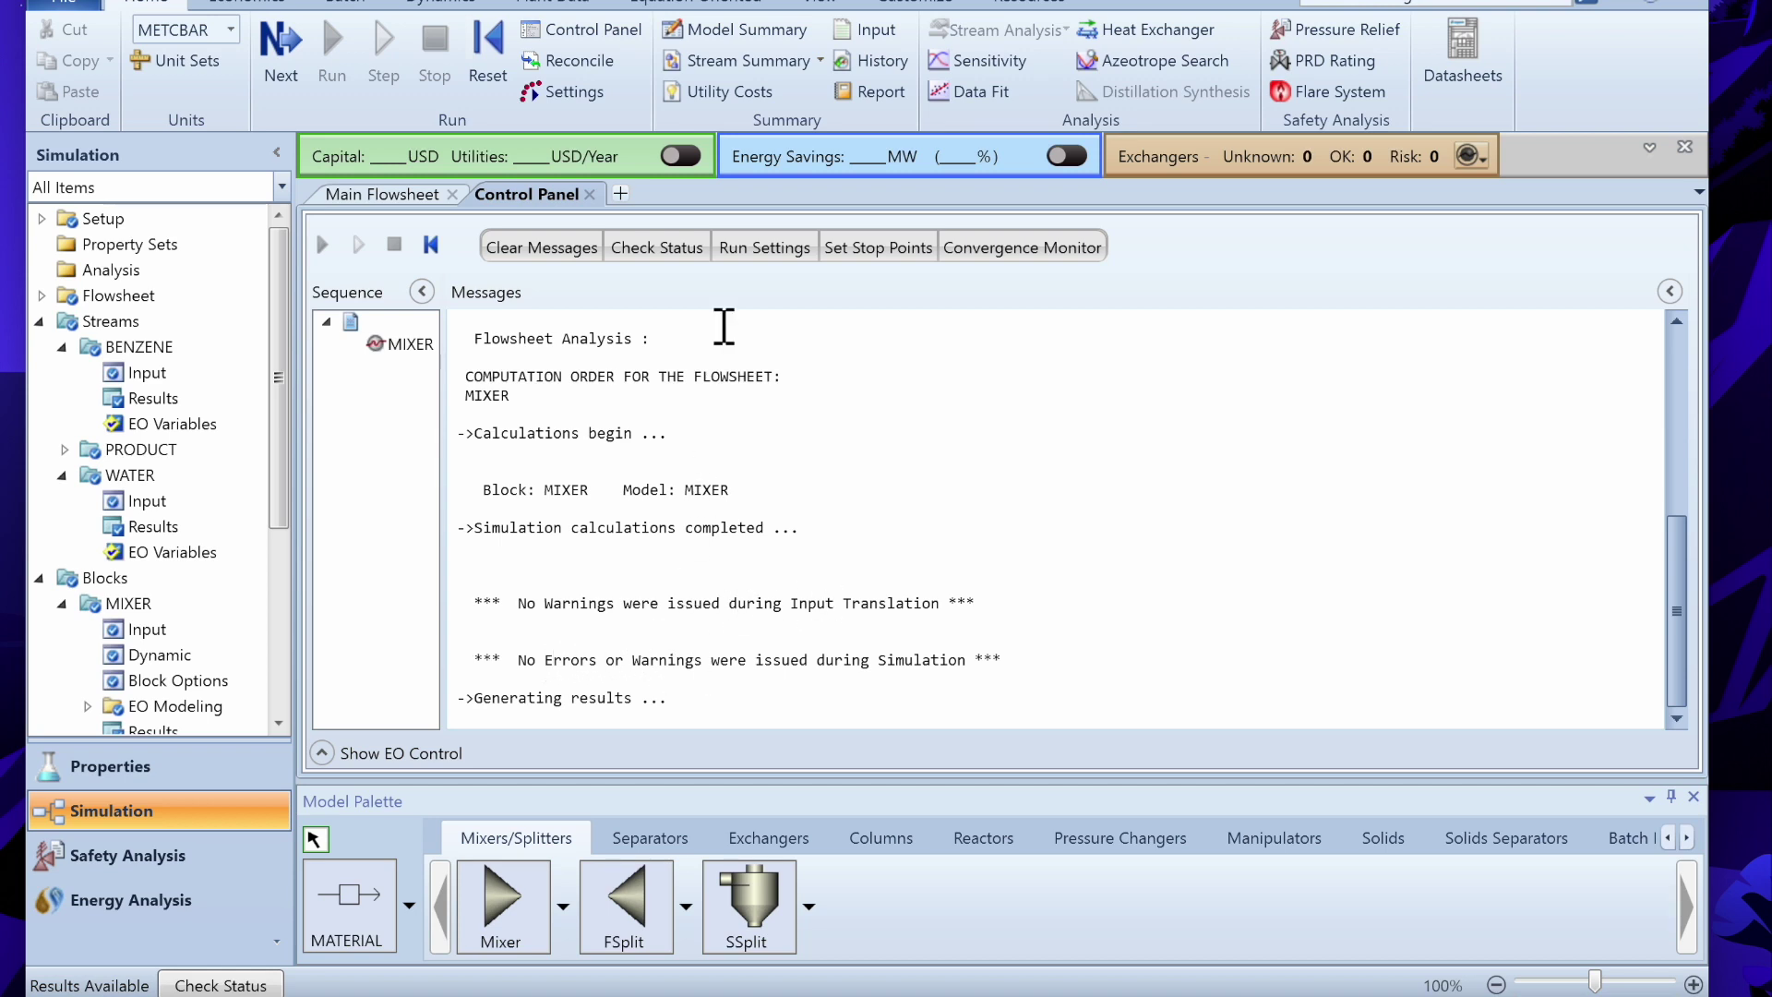
{"action": "left_click", "coordinate": [589, 194]}
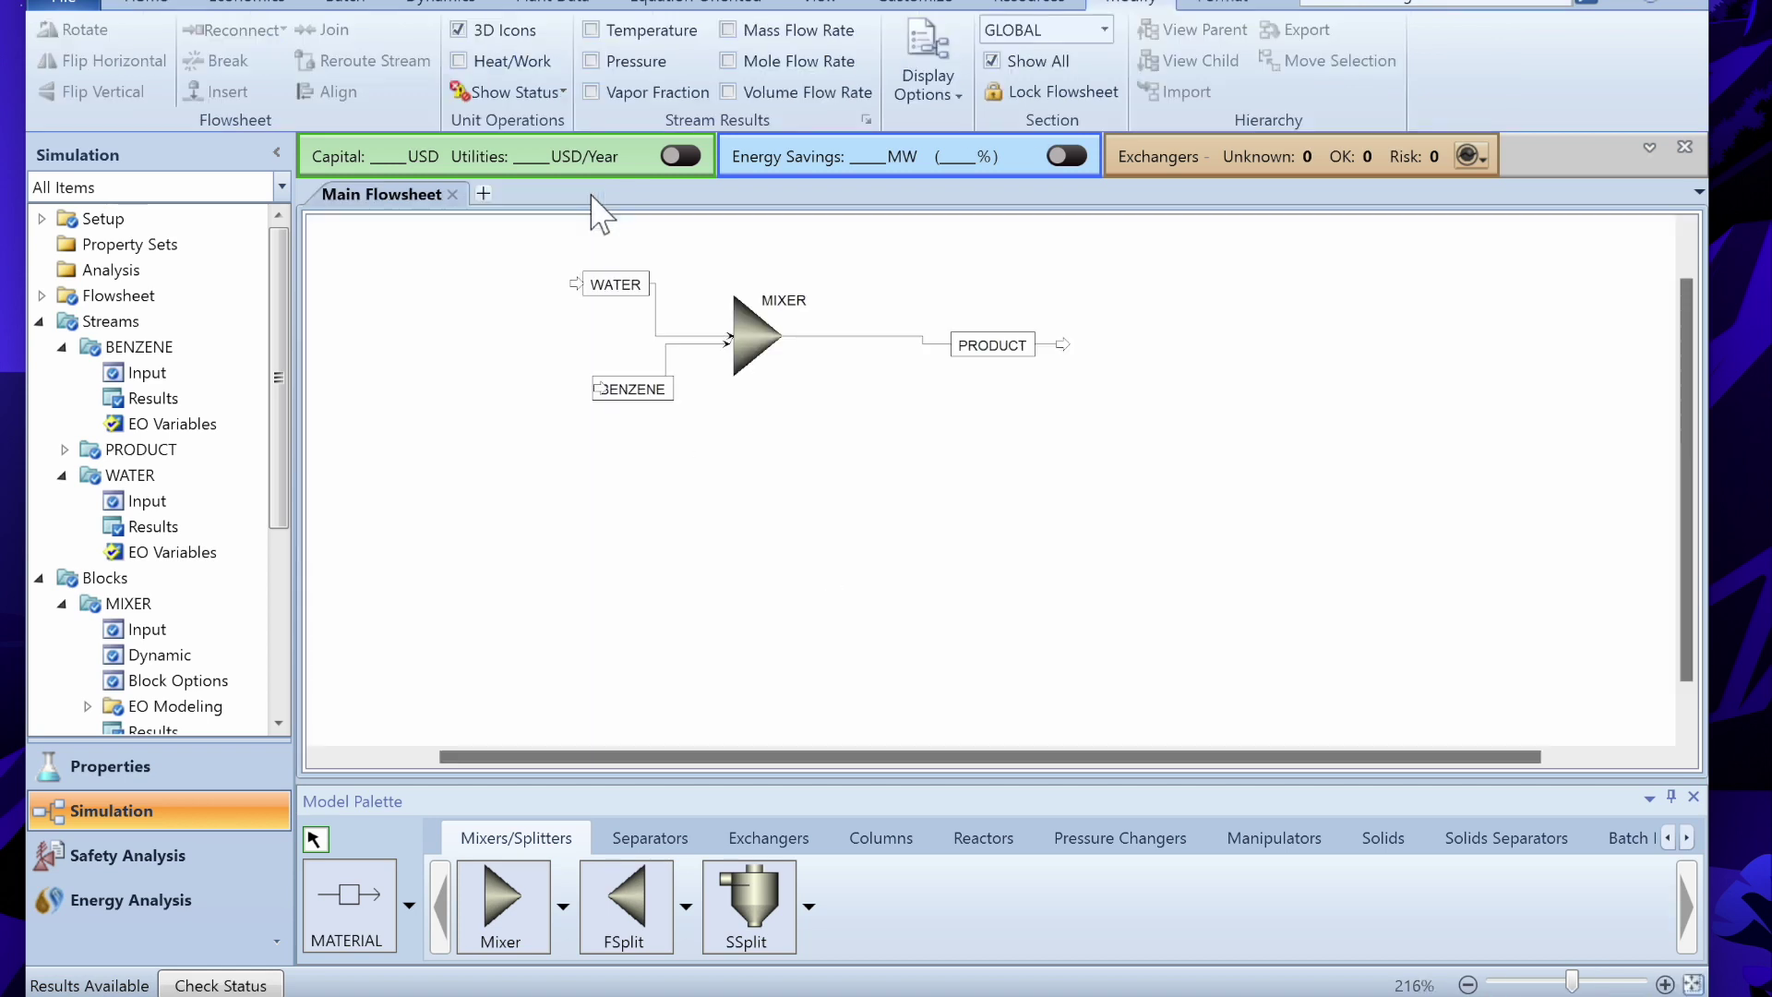
- Open the MIXER block's stream results and examine the stream conditions and the mole flows by component
{"action": "right_click", "coordinate": [752, 332]}
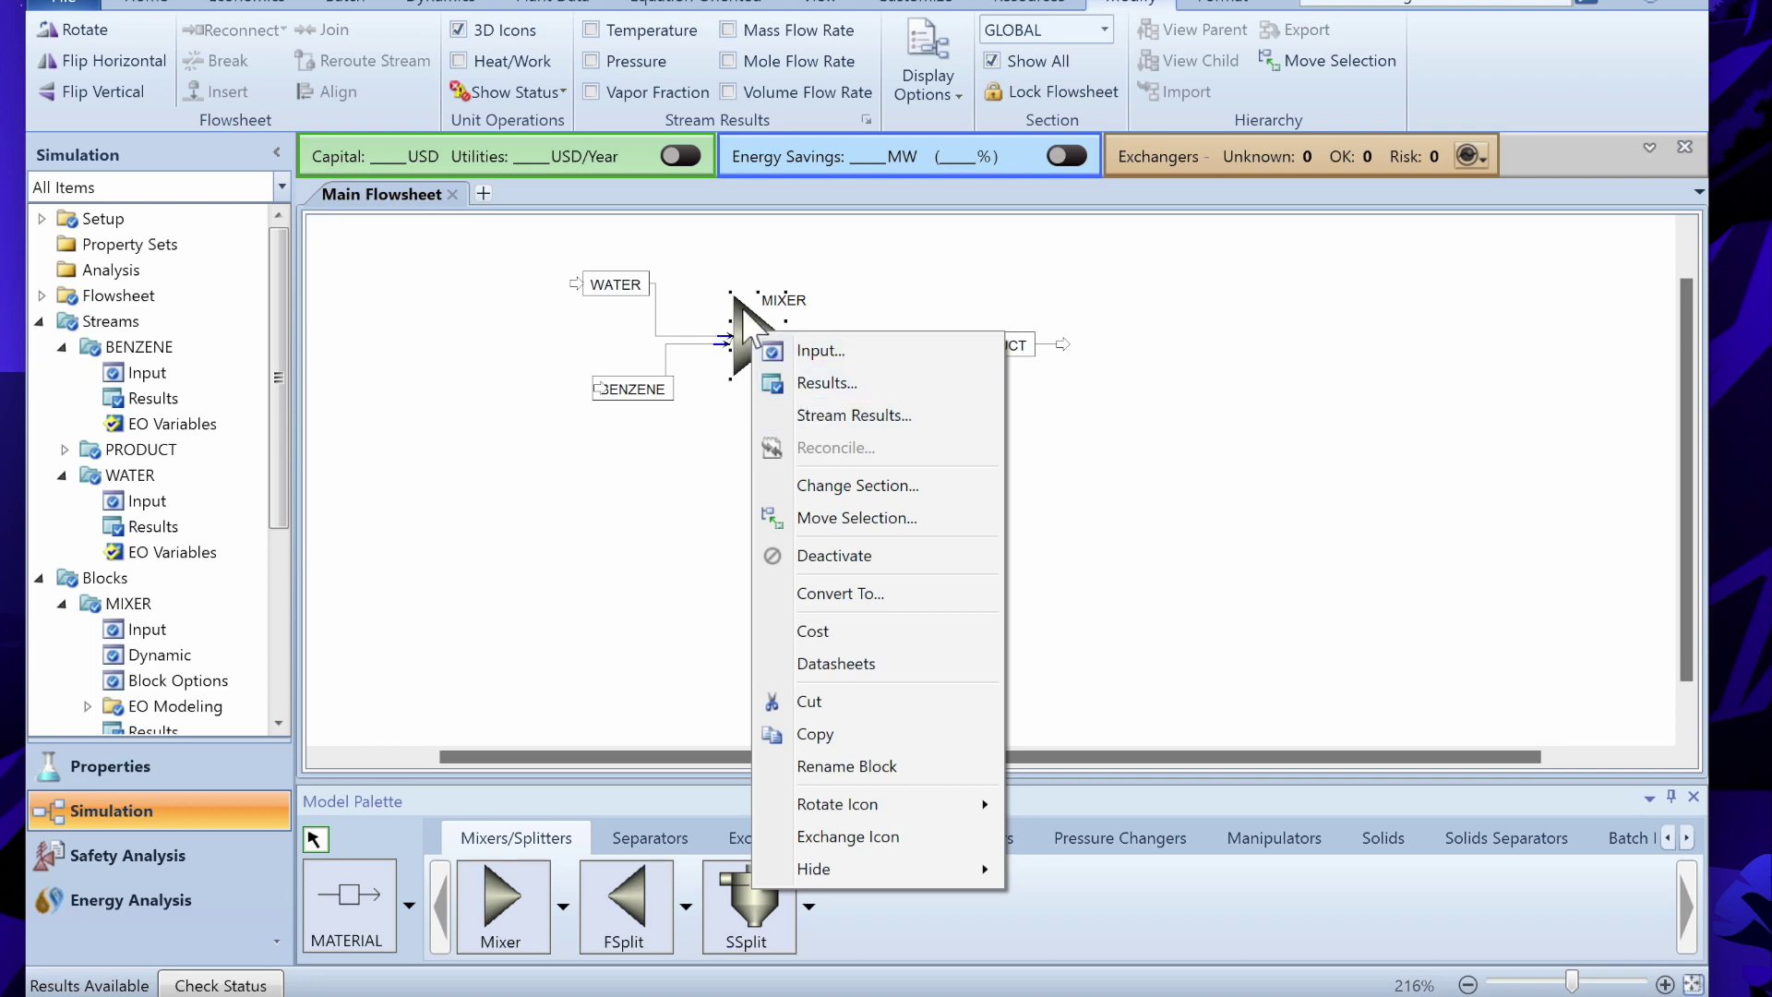
{"action": "left_click", "coordinate": [826, 416]}
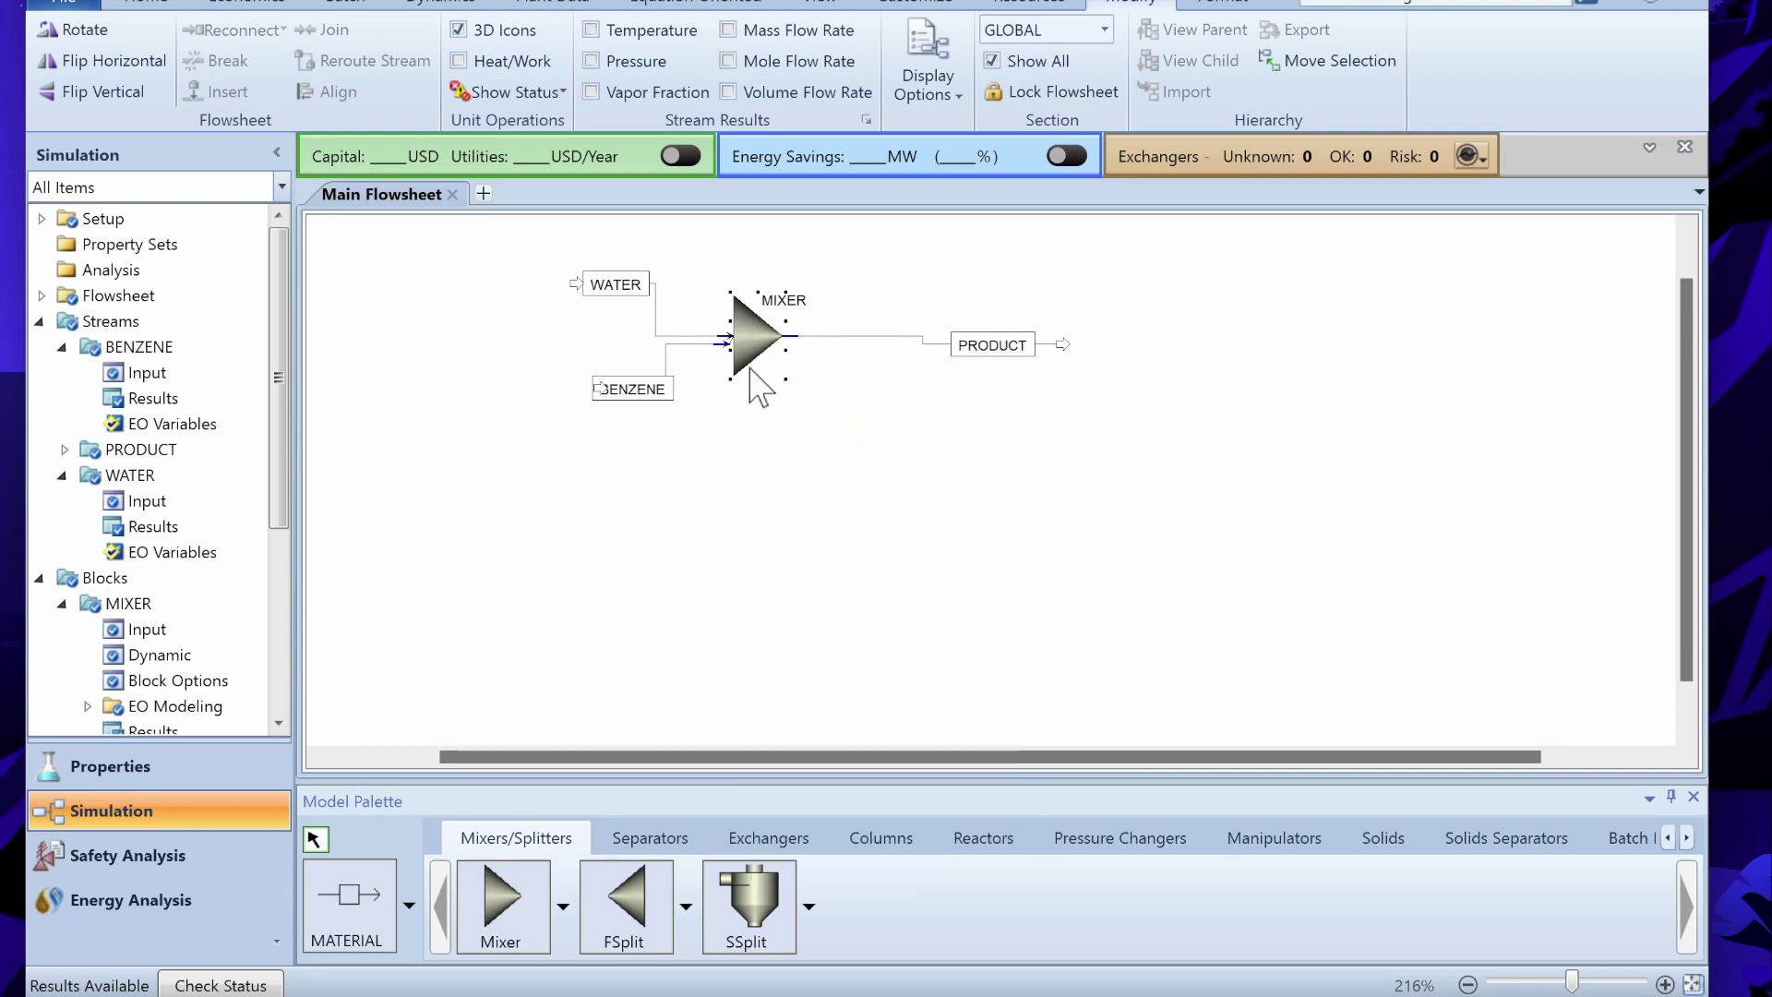
{"action": "scroll", "coordinate": [751, 376], "scroll_direction": "down", "scroll_amount": 4}
{"action": "scroll", "coordinate": [751, 376], "scroll_direction": "up", "scroll_amount": 1}
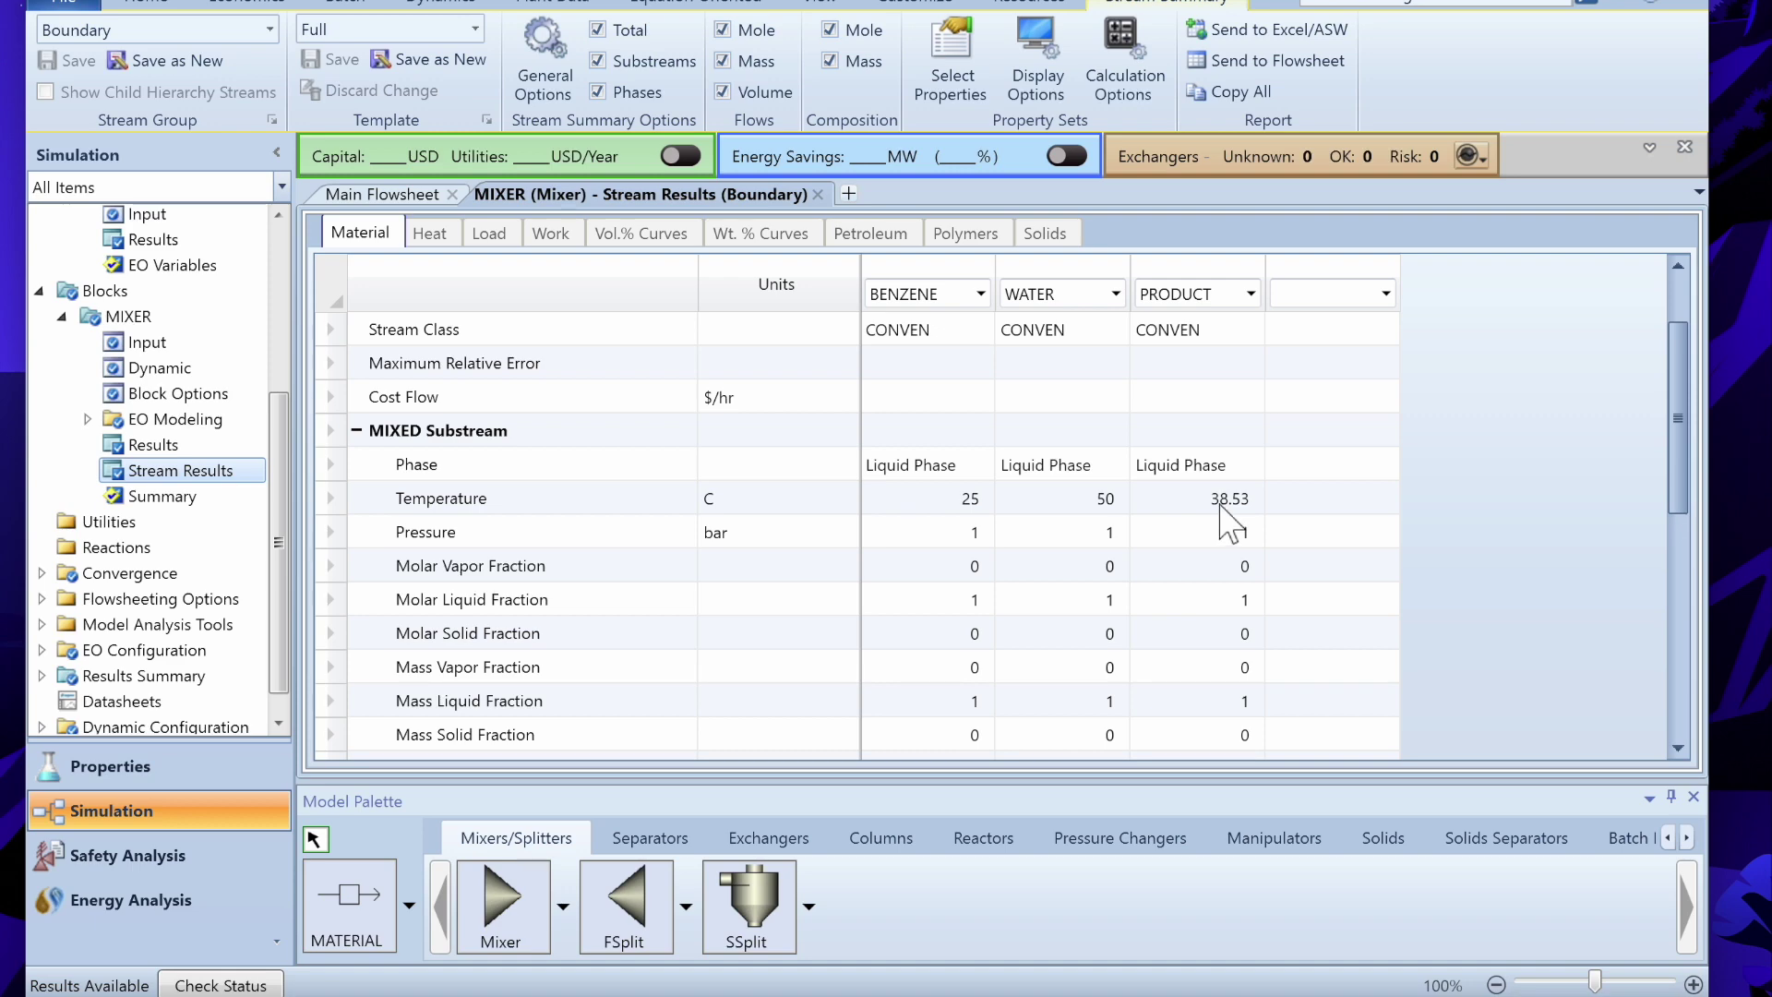
{"action": "scroll", "coordinate": [1233, 517], "scroll_direction": "down", "scroll_amount": 5}
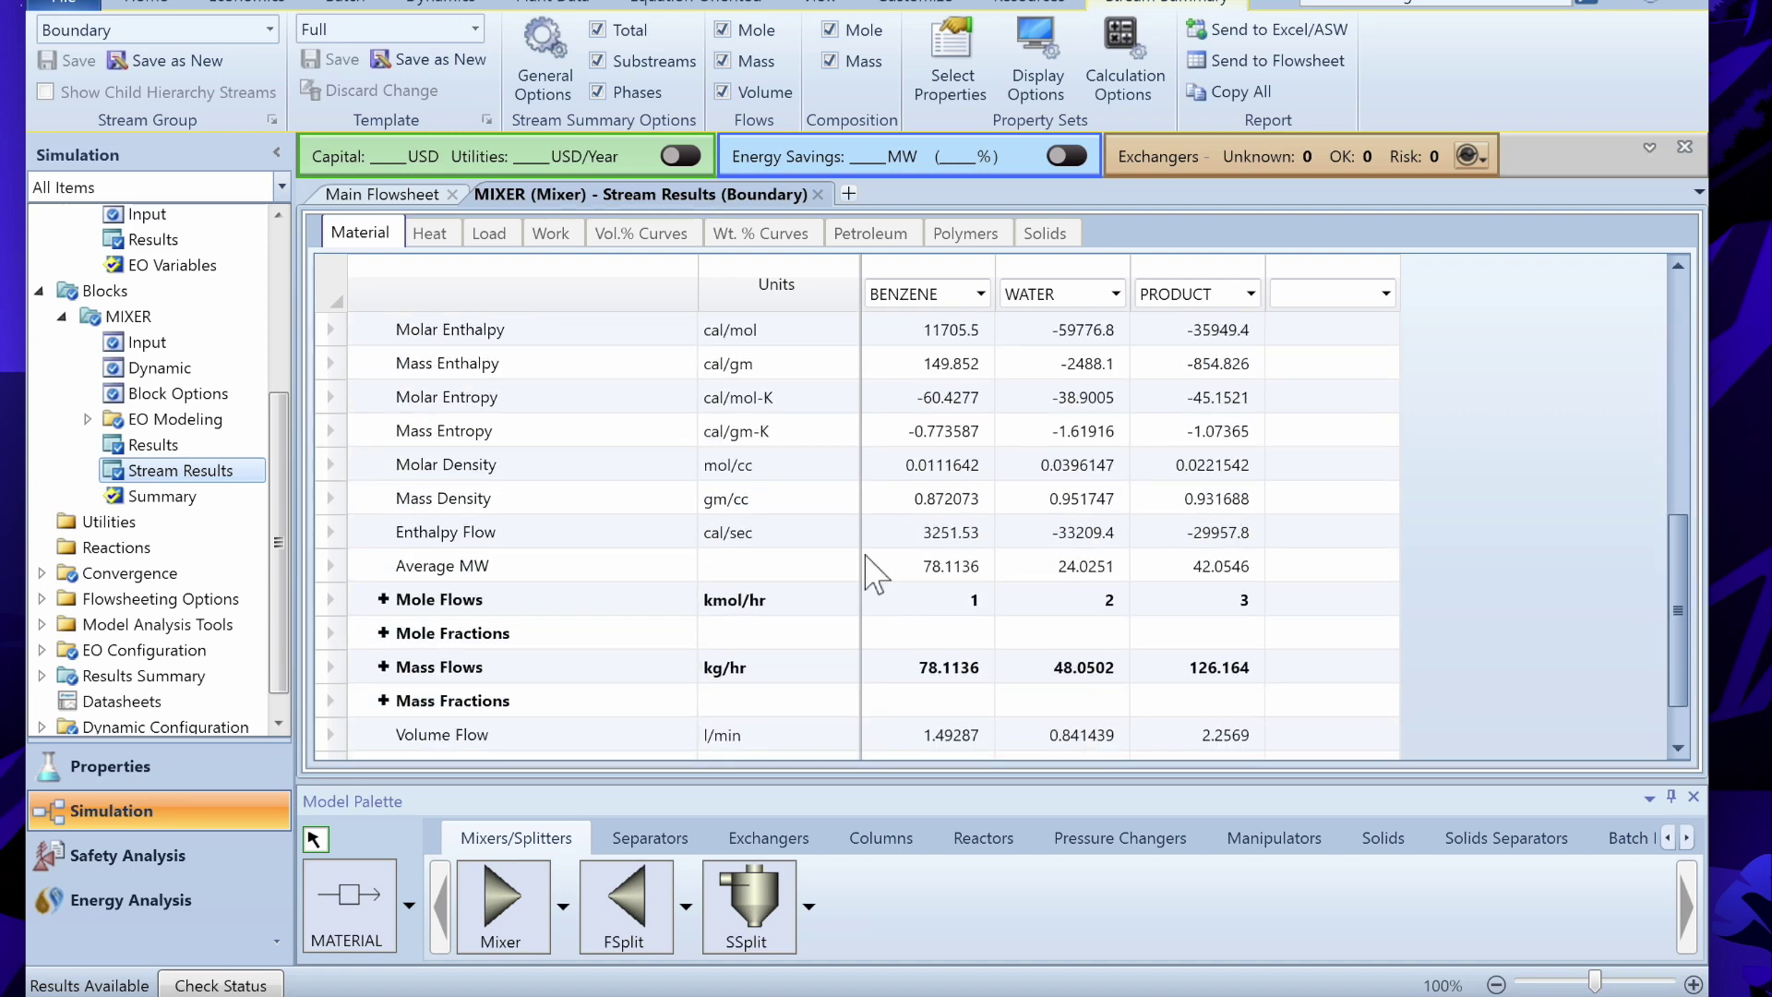
{"action": "left_click", "coordinate": [383, 599]}
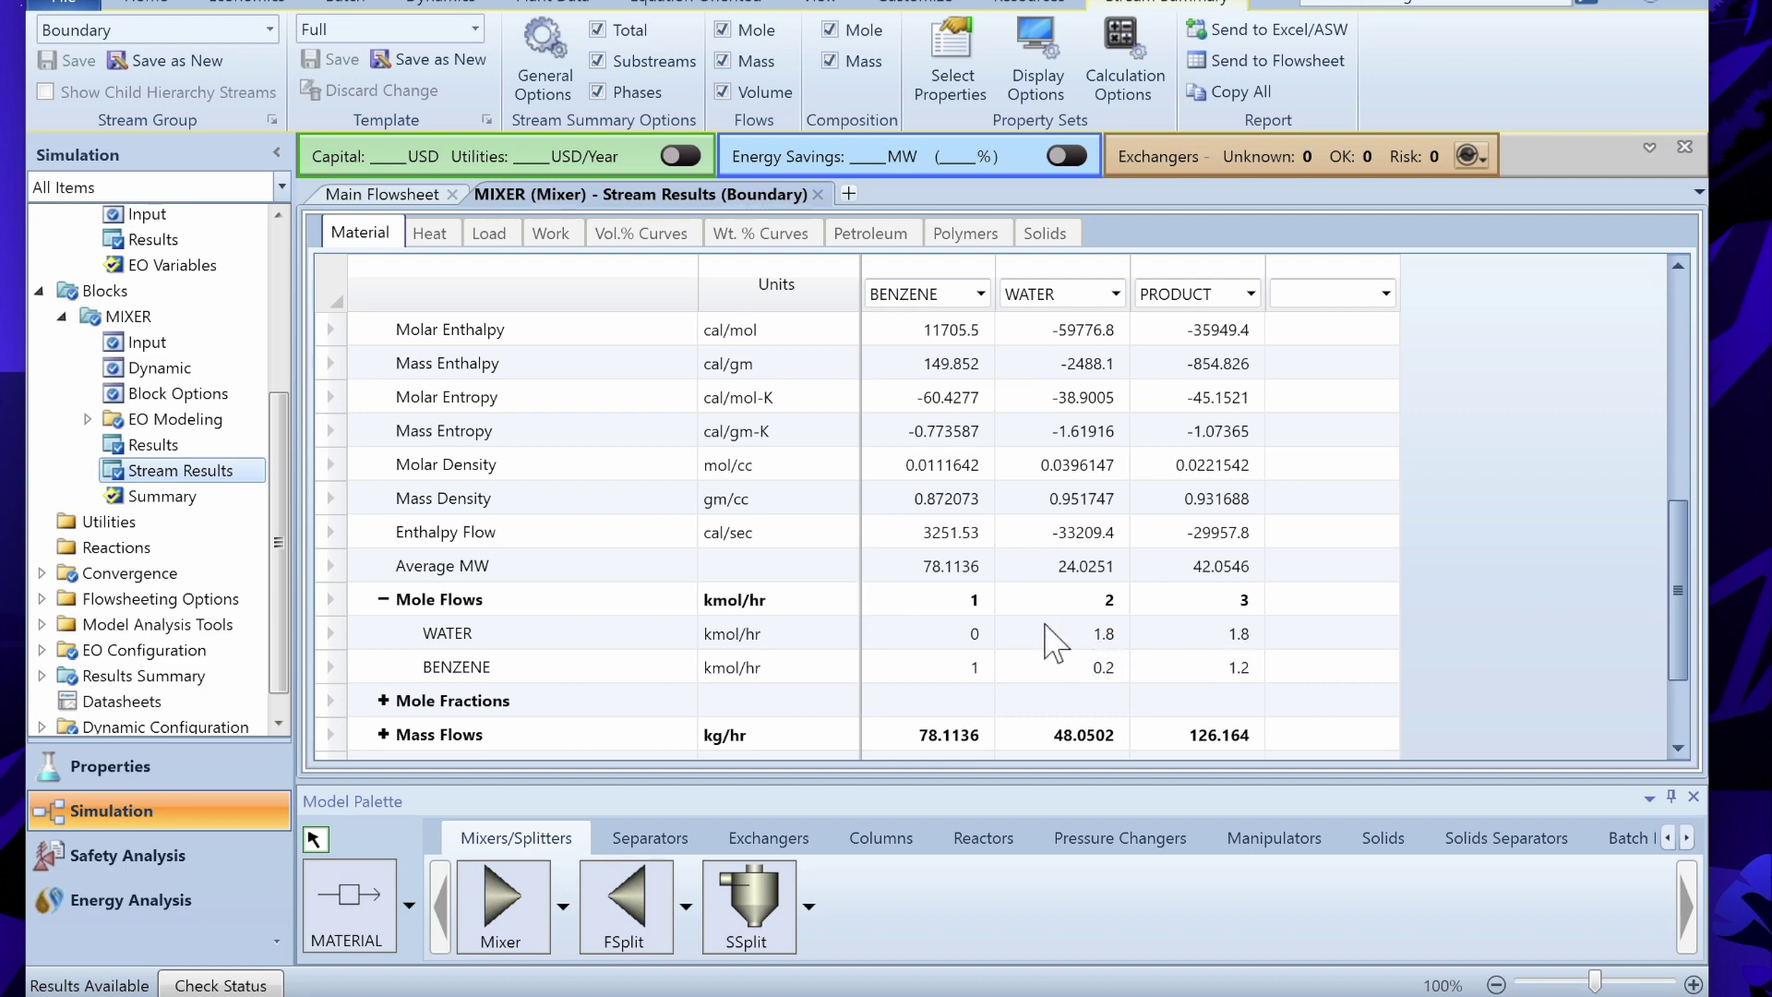
{"action": "scroll", "coordinate": [1052, 642], "scroll_direction": "up", "scroll_amount": 6}
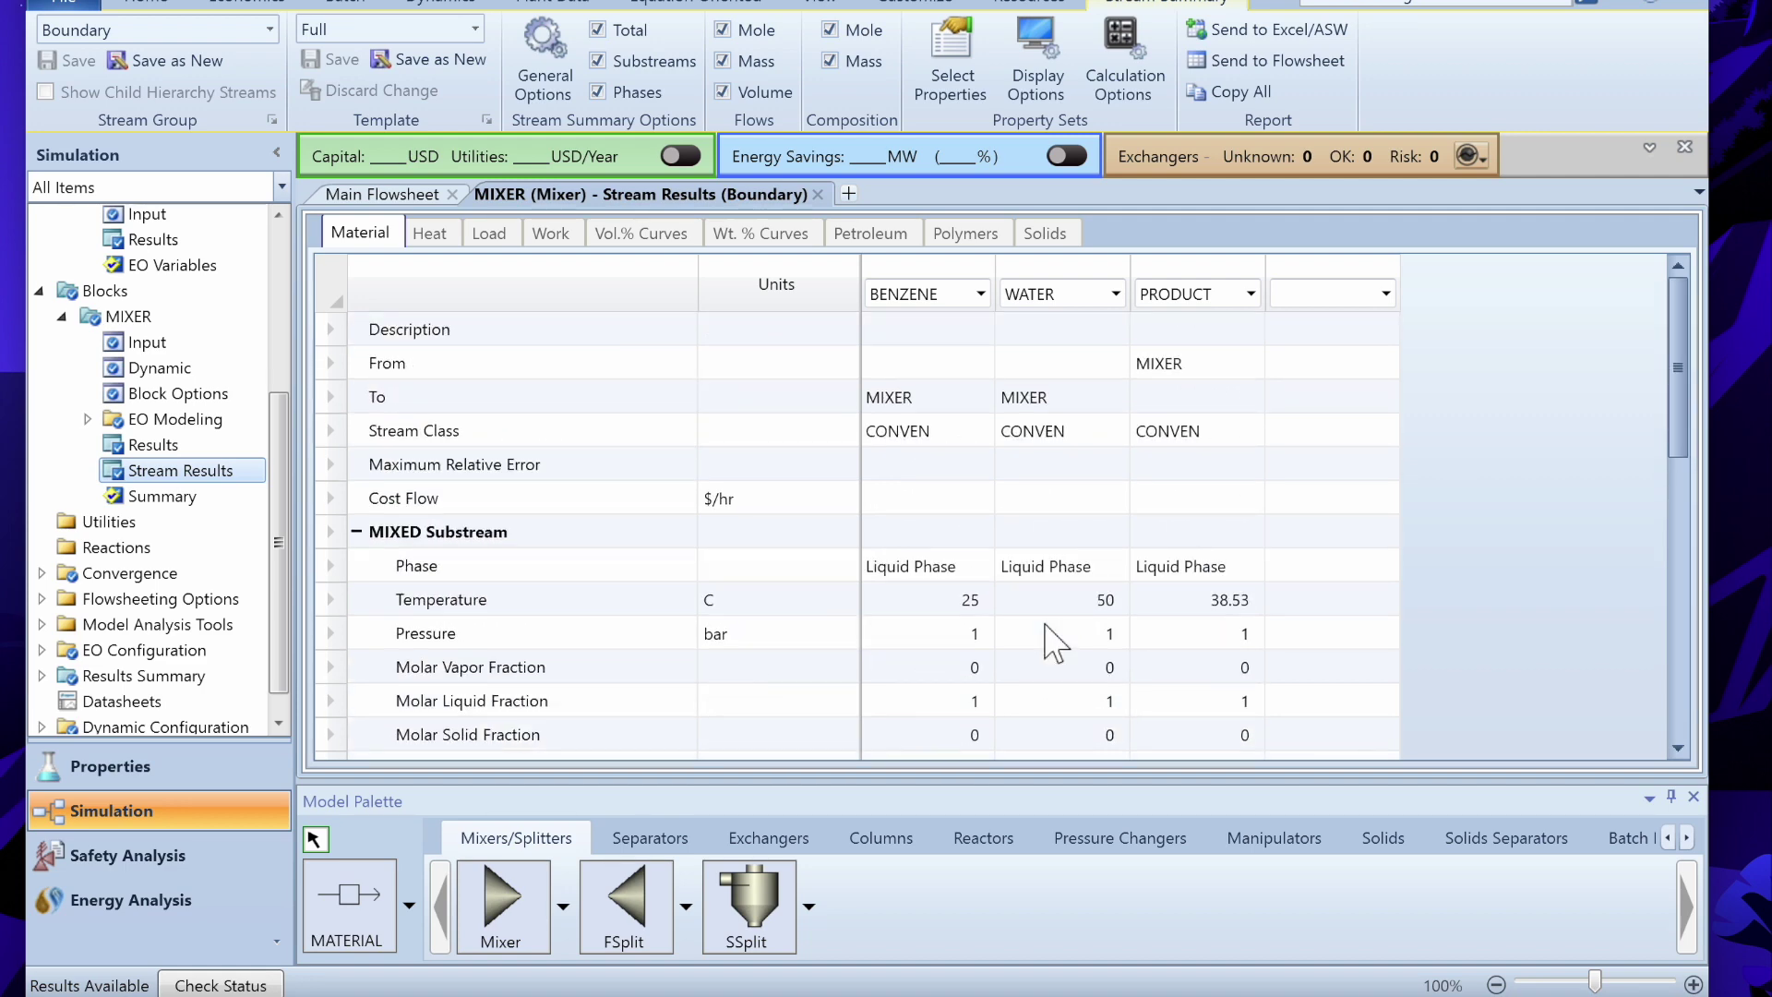
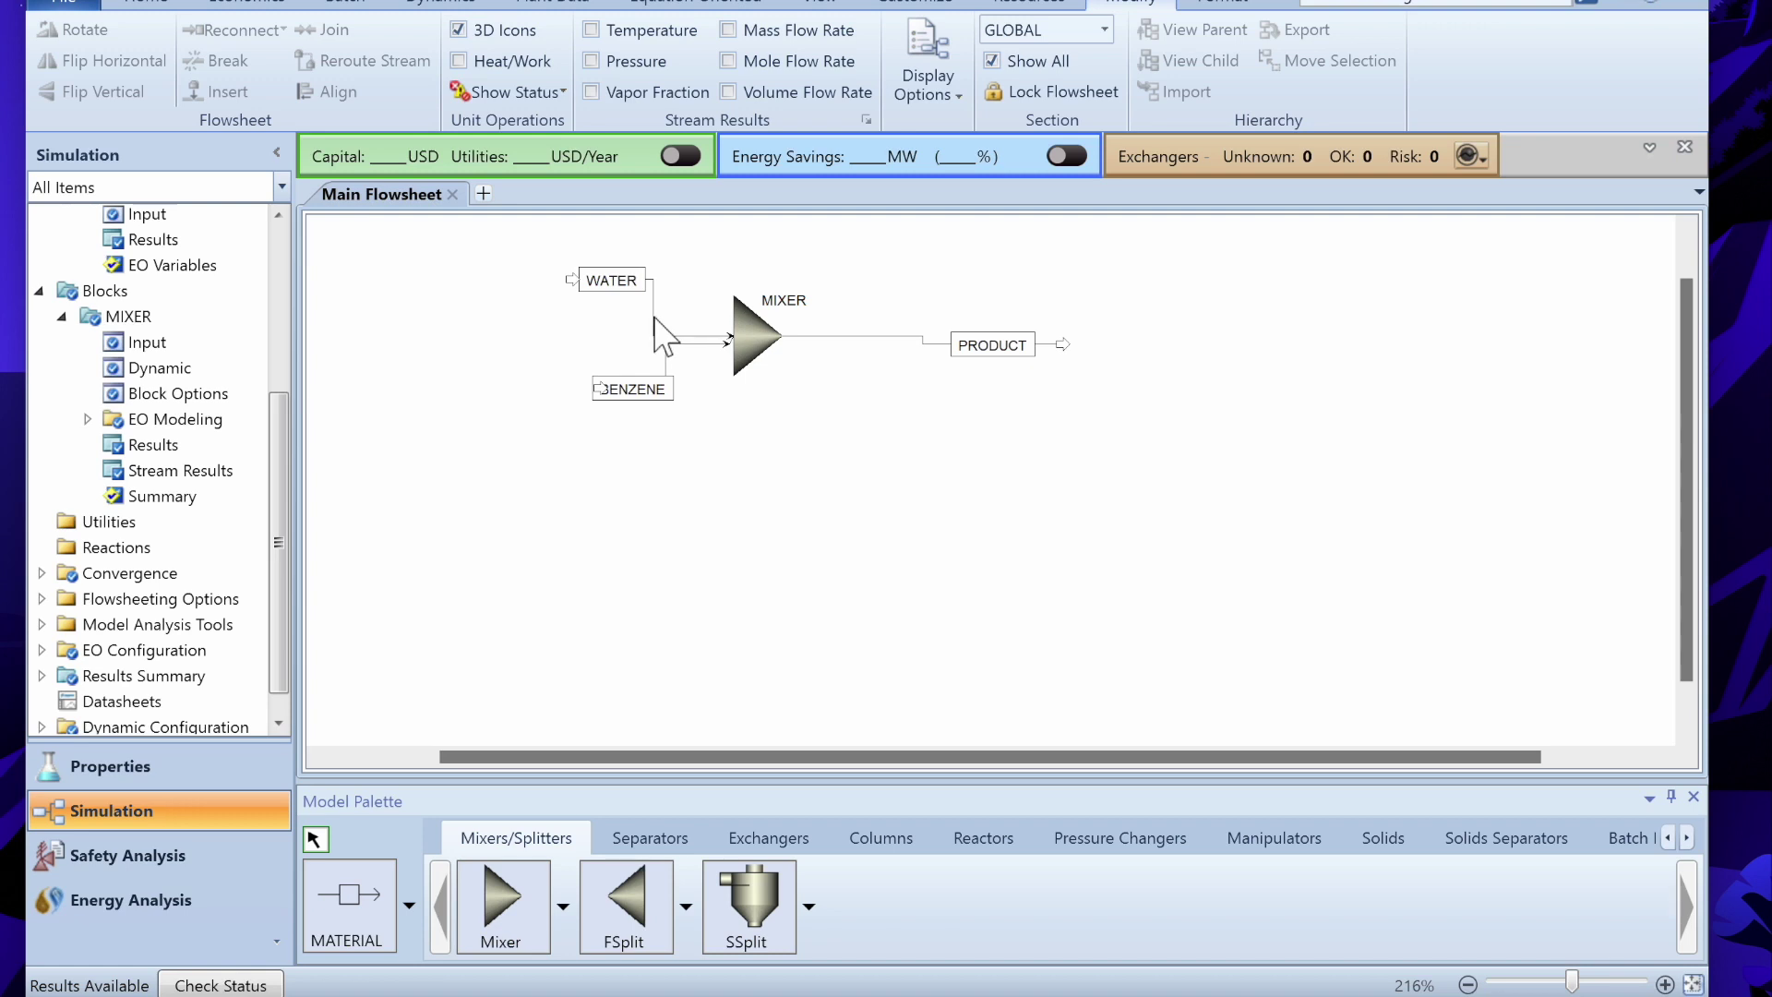
- Open the WATER stream's input from the flowsheet and set its pressure to 2 bar
{"action": "double_click", "coordinate": [653, 316]}
{"action": "left_click", "coordinate": [644, 322]}
{"action": "left_click", "coordinate": [635, 428]}
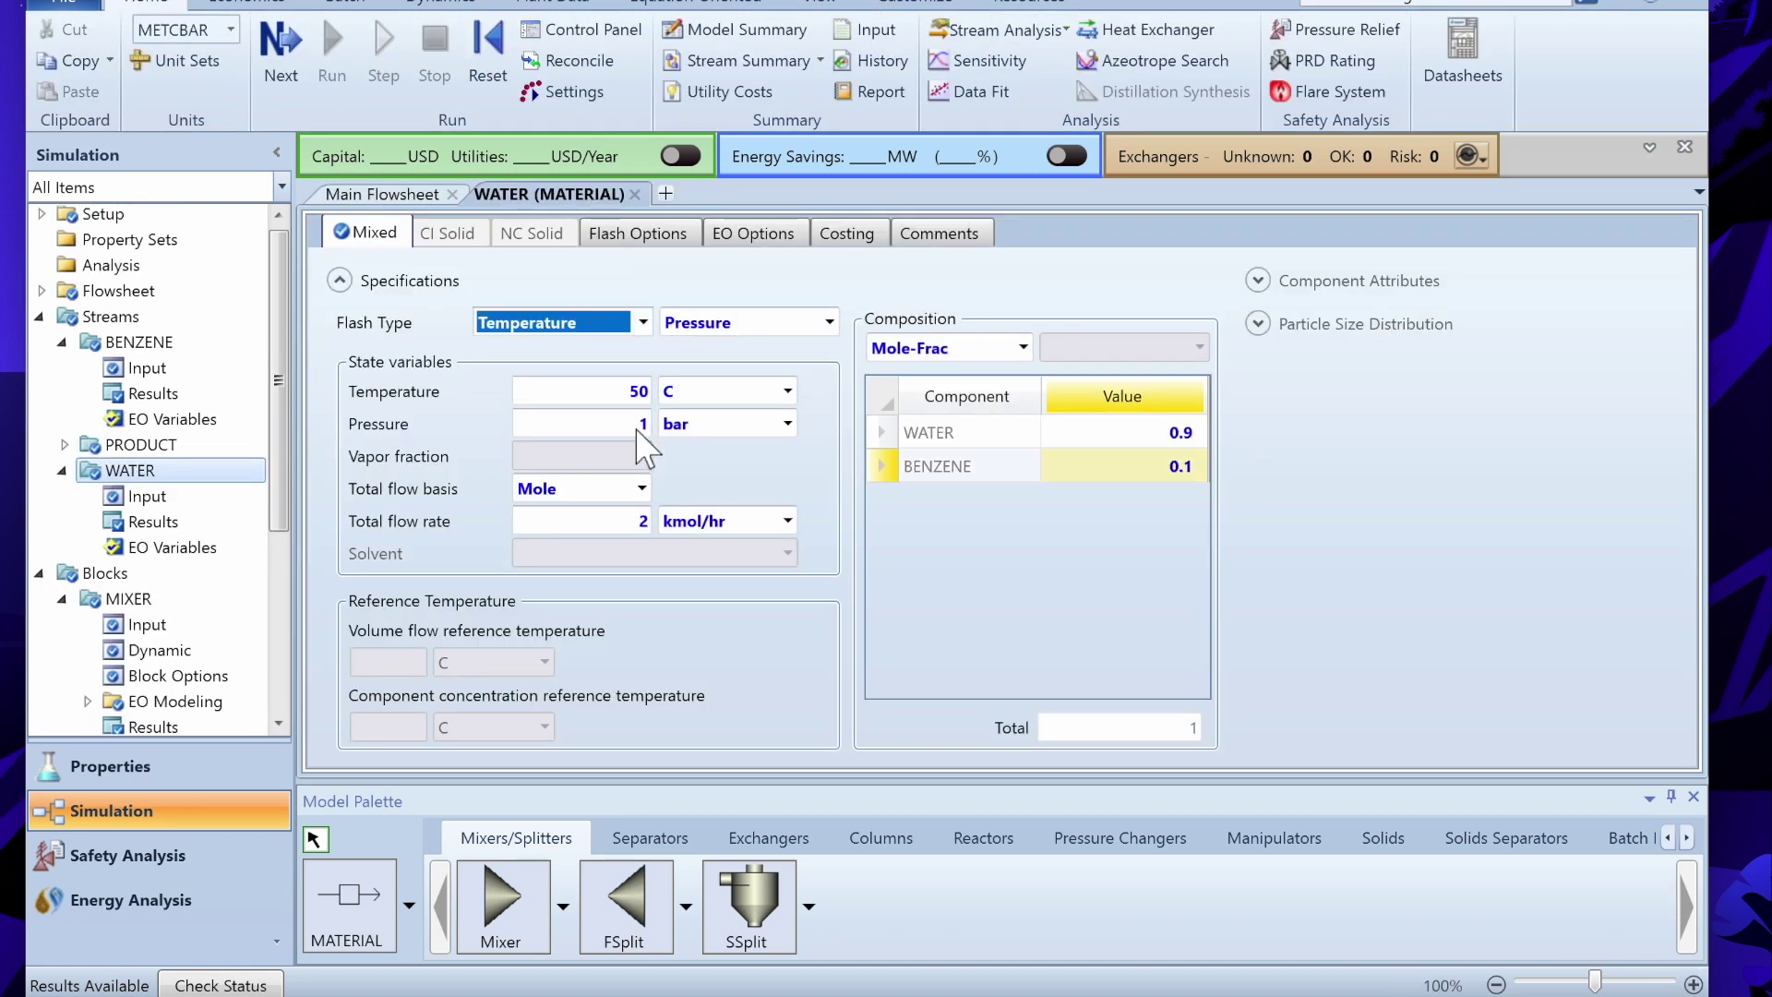
{"action": "left_click", "coordinate": [641, 430]}
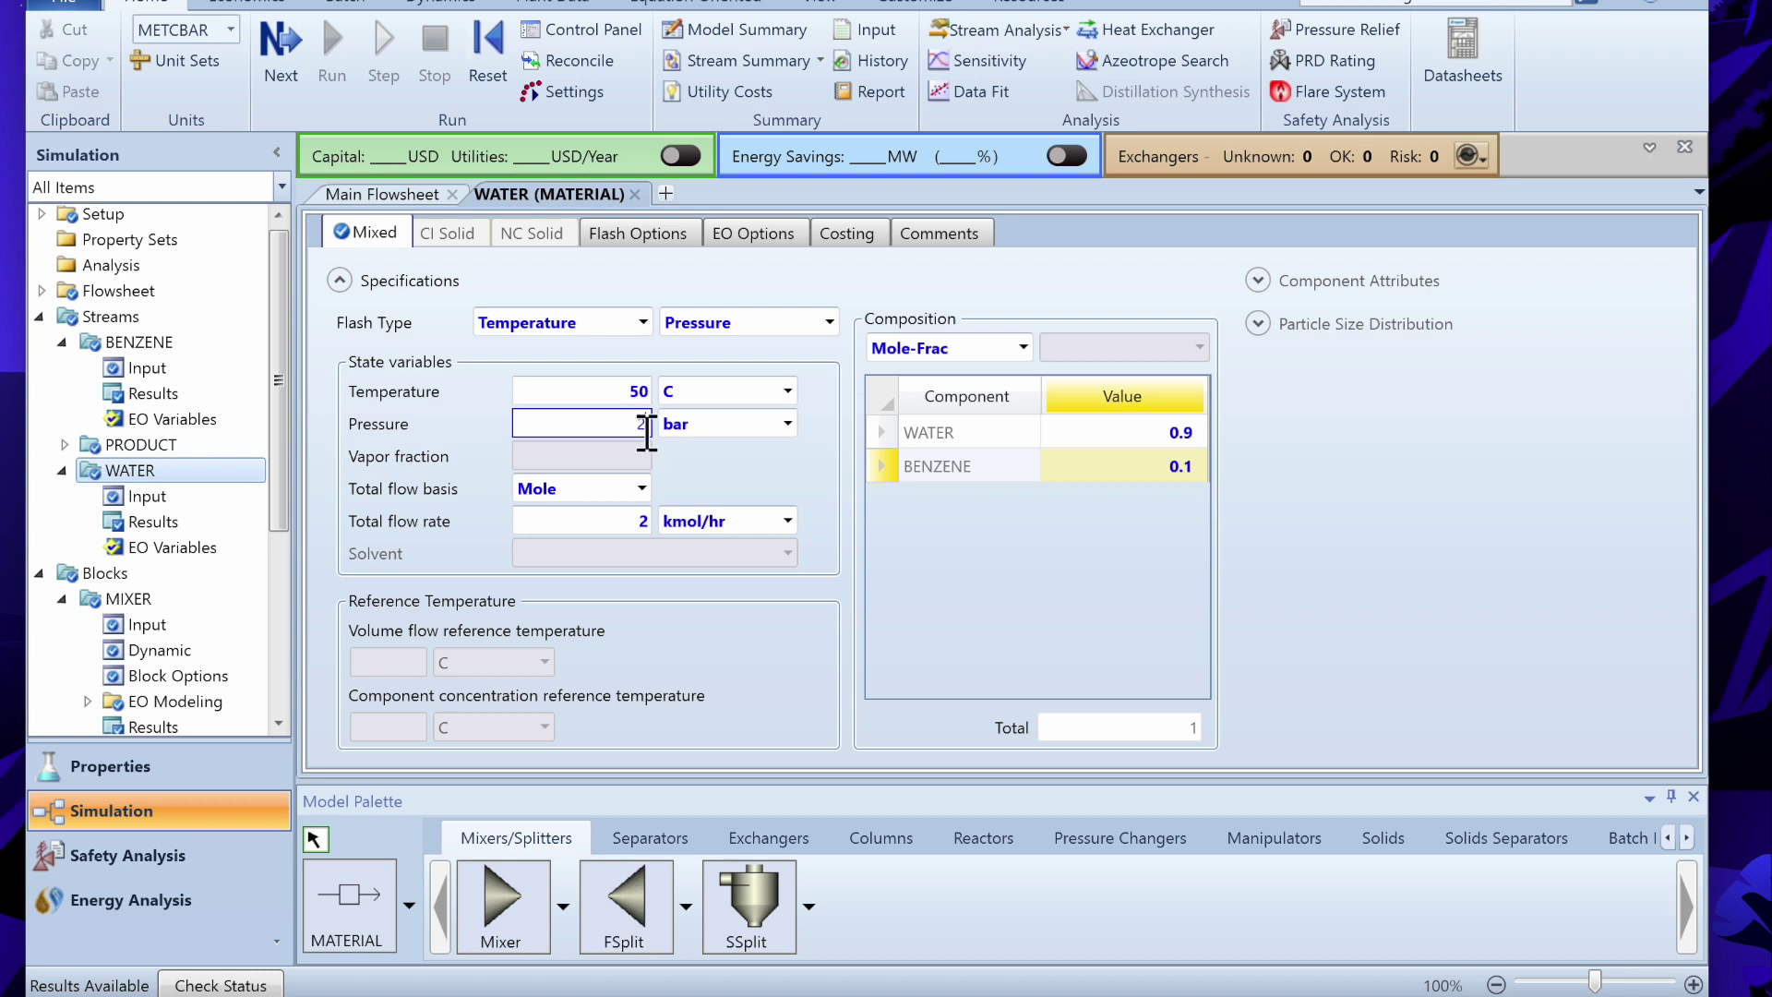
{"action": "type", "text": "2"}
{"action": "left_click", "coordinate": [1322, 573]}
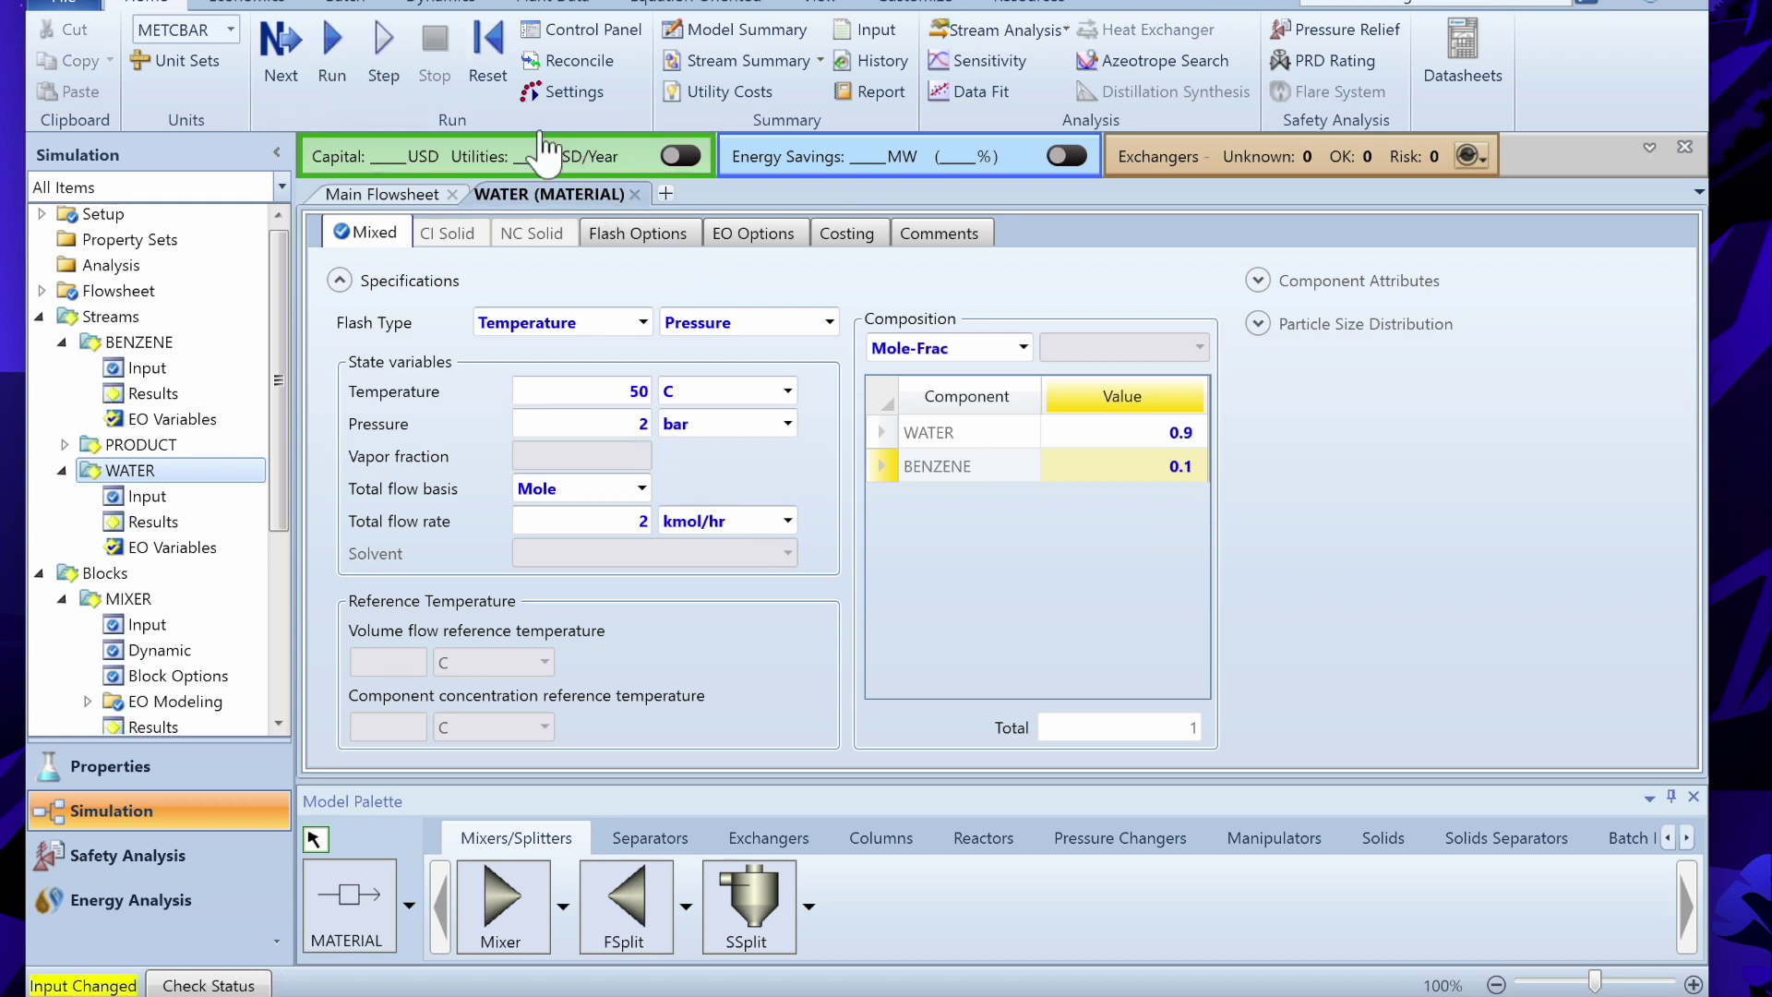
- Reinitialize the simulation, purging all results, and run it again
{"action": "left_click", "coordinate": [484, 53]}
{"action": "key", "text": "Return"}
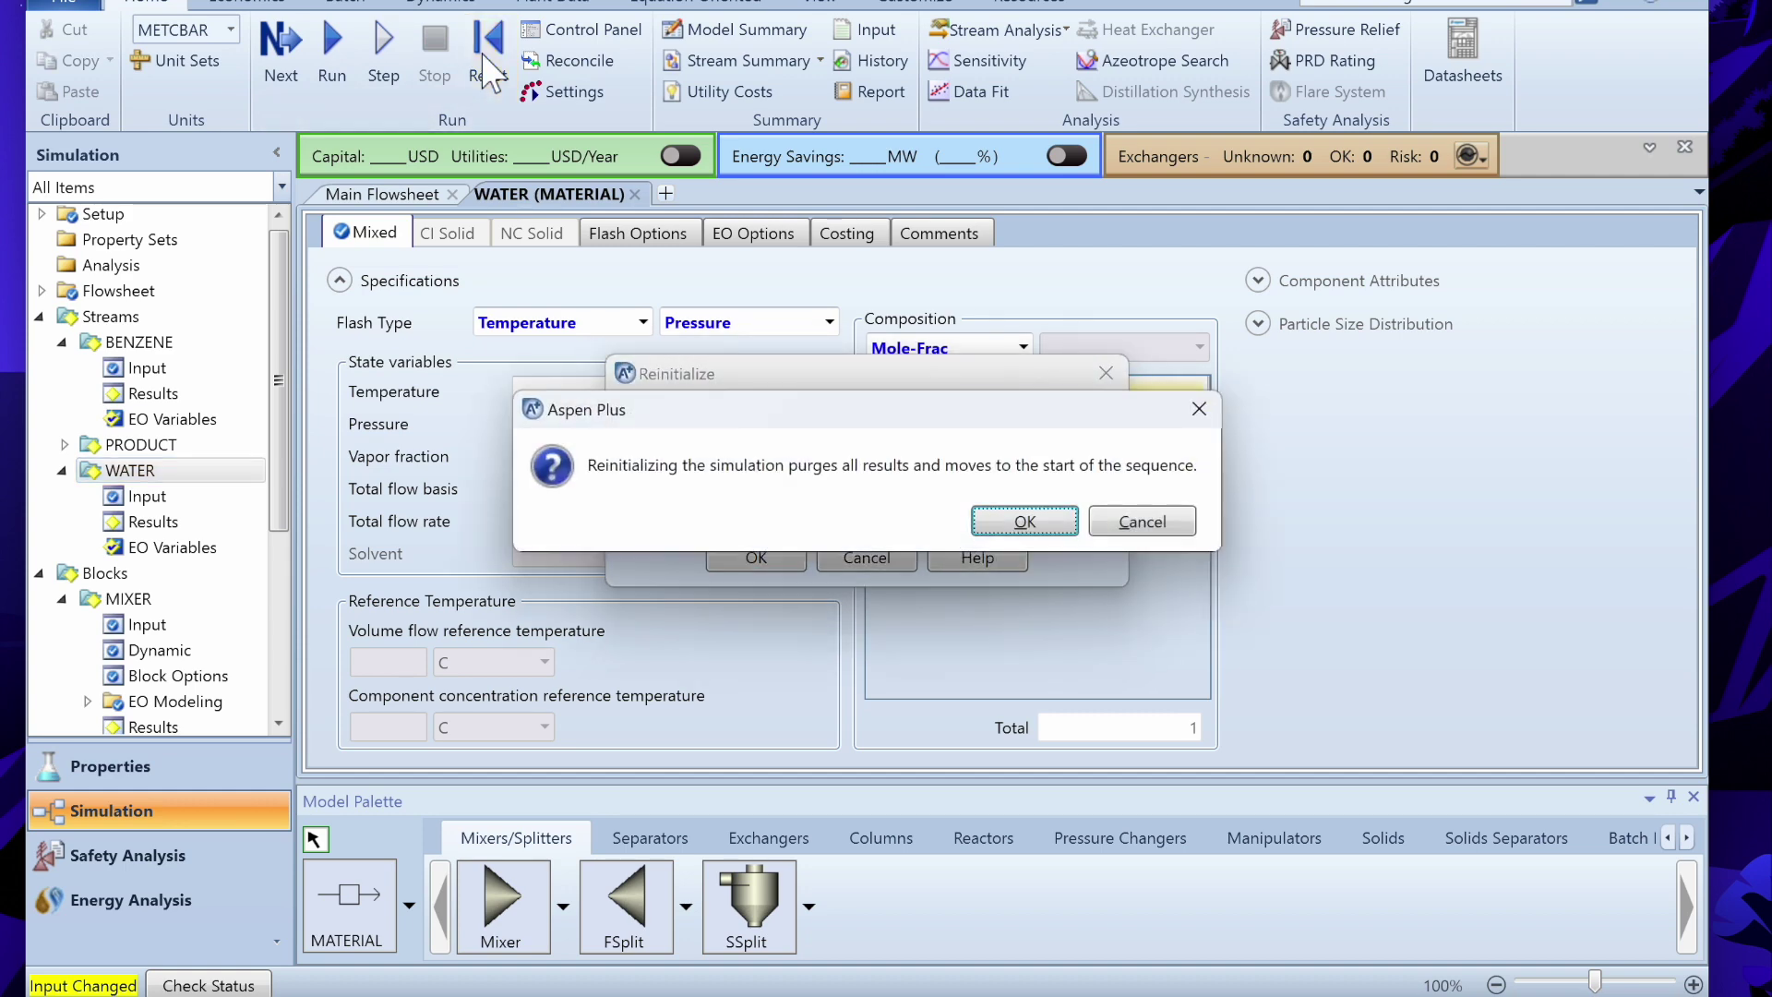
{"action": "key", "text": "Return"}
{"action": "left_click", "coordinate": [331, 53]}
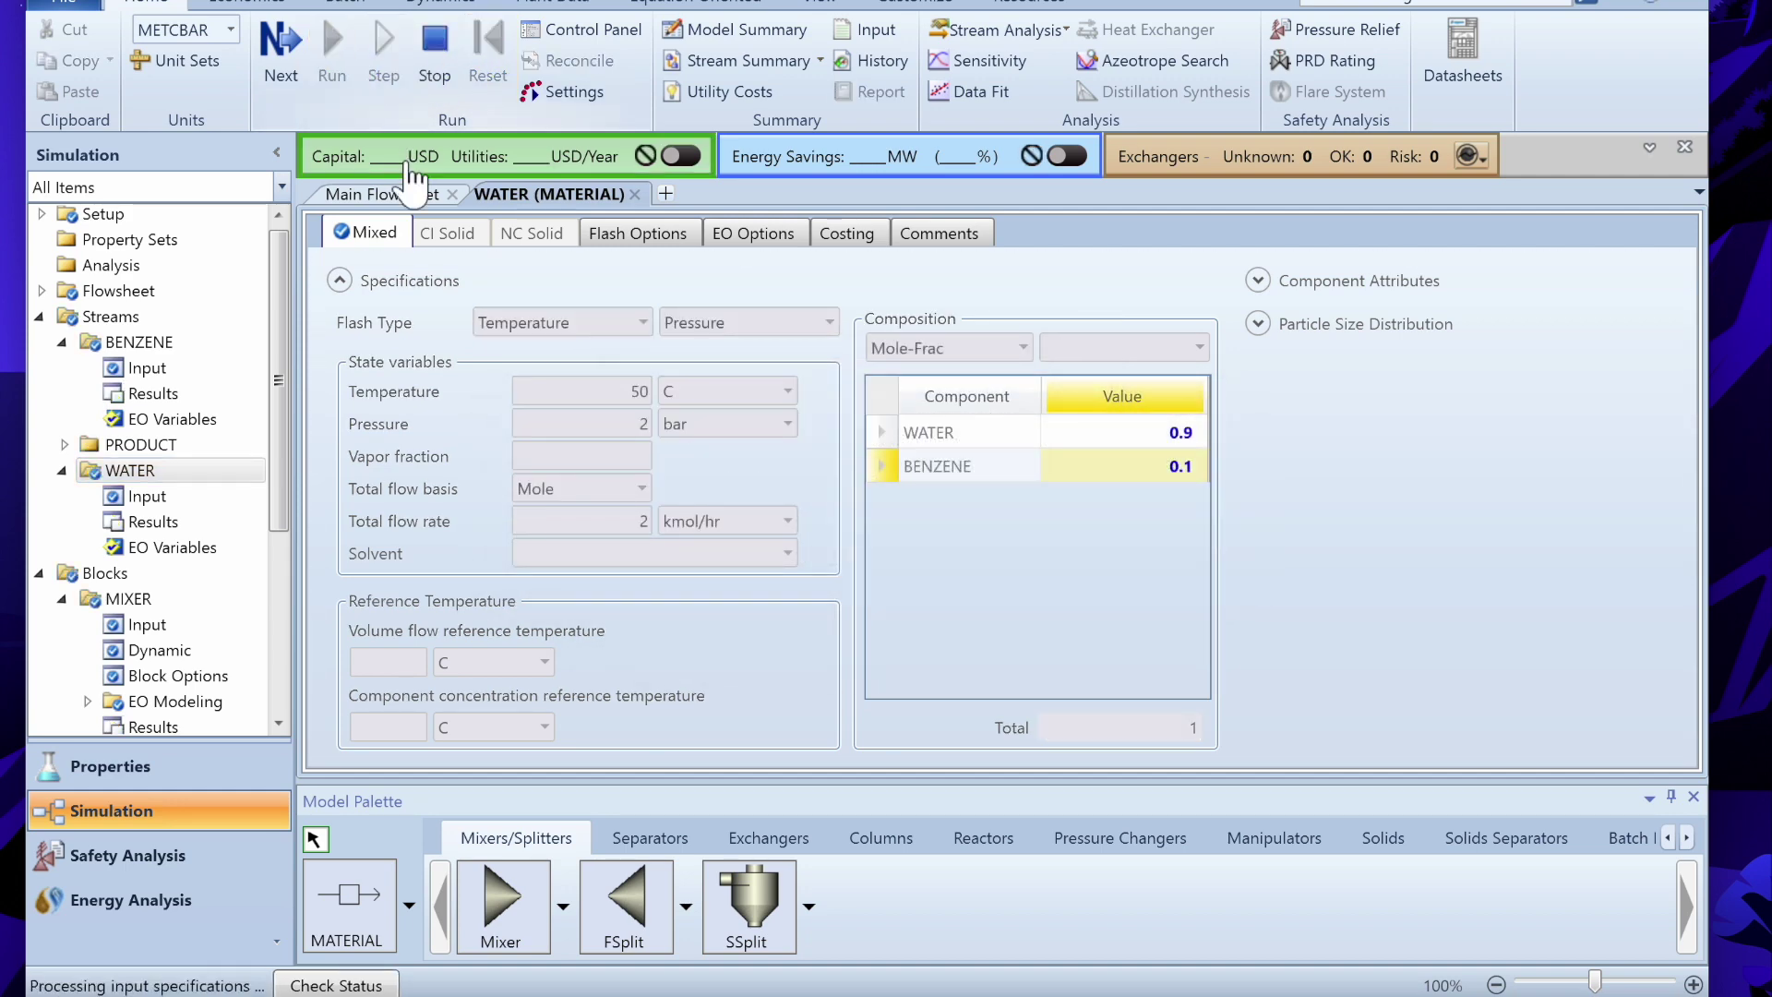
- Reopen the MIXER block's stream results and compare the product's temperature and pressure with the inputs of the feed streams
{"action": "left_click", "coordinate": [413, 191]}
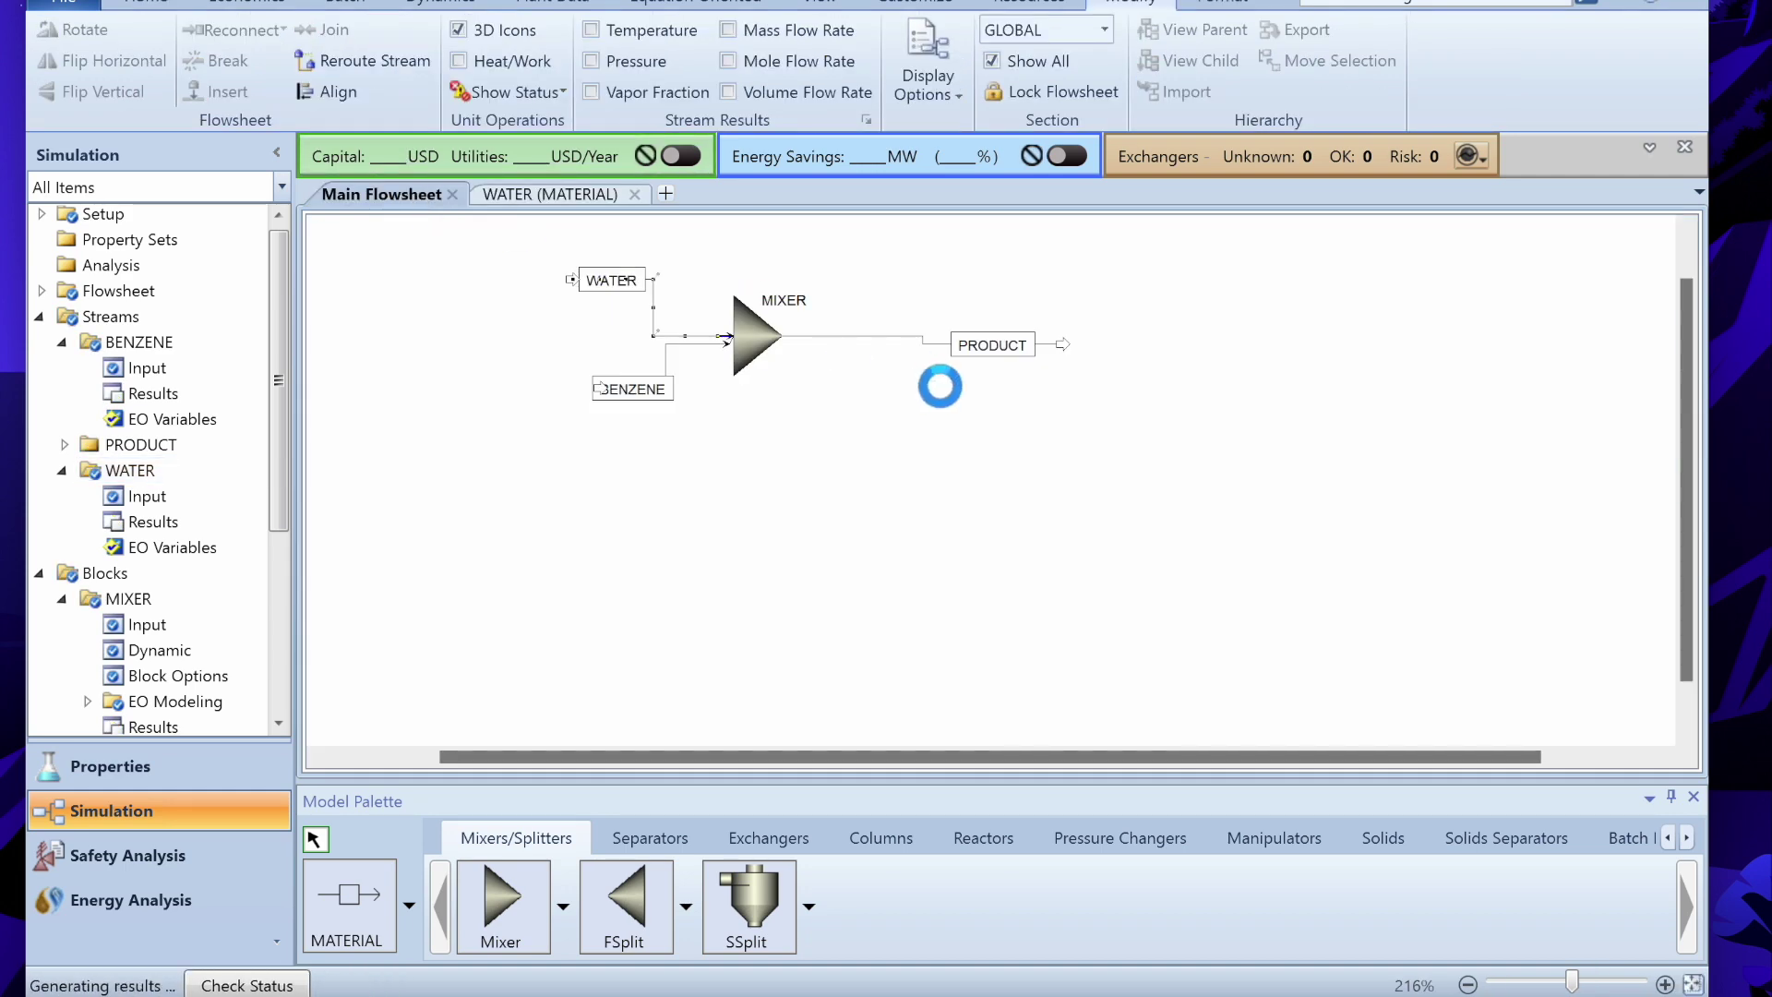
{"action": "right_click", "coordinate": [876, 337]}
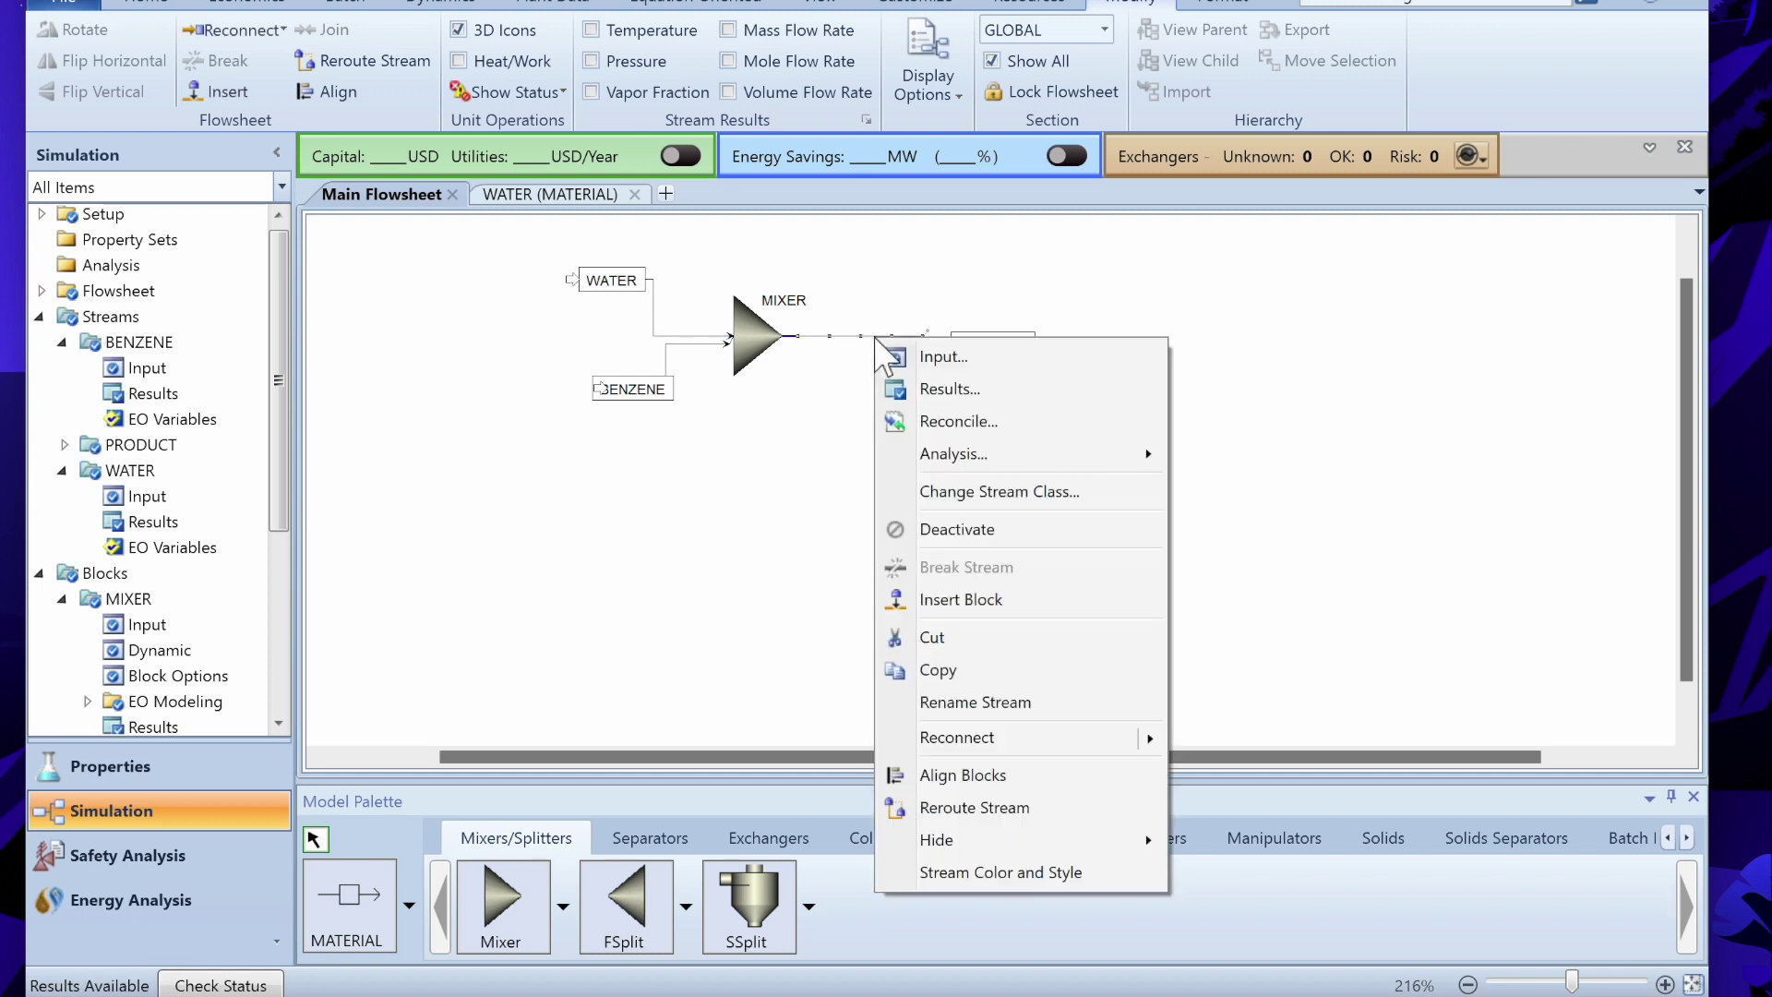
{"action": "left_click", "coordinate": [757, 337]}
{"action": "right_click", "coordinate": [773, 338]}
{"action": "left_click", "coordinate": [853, 420]}
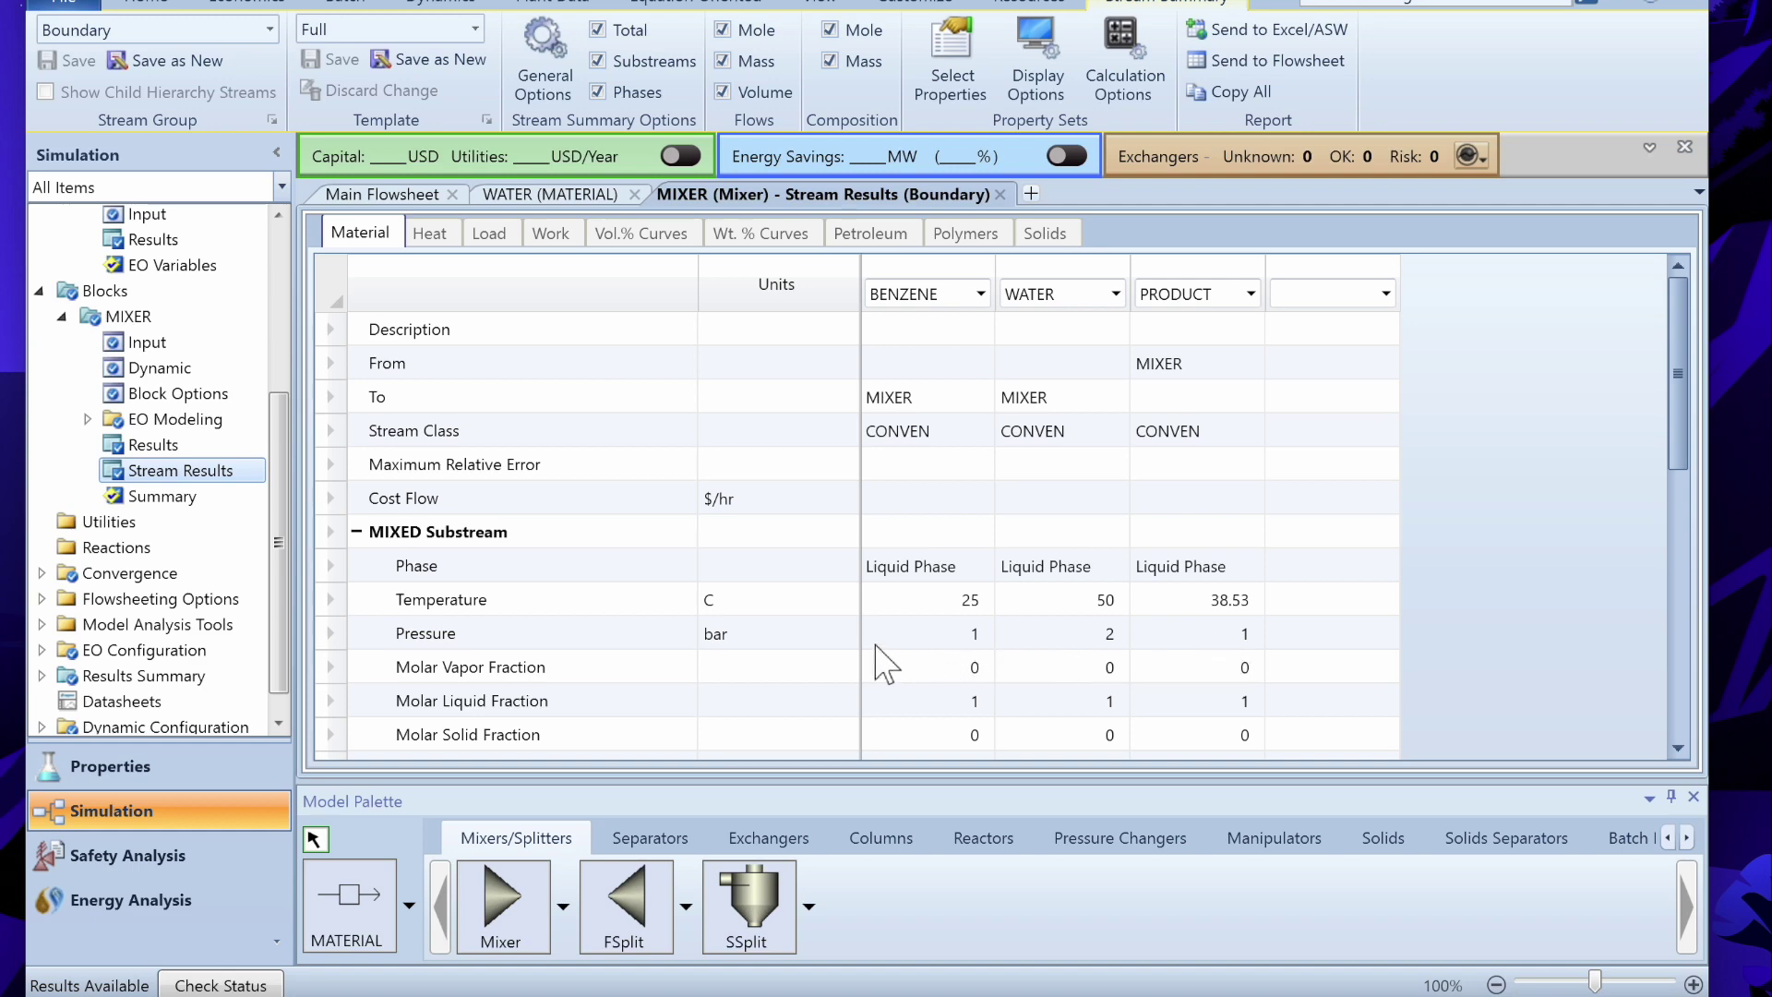
{"action": "left_click", "coordinate": [520, 197]}
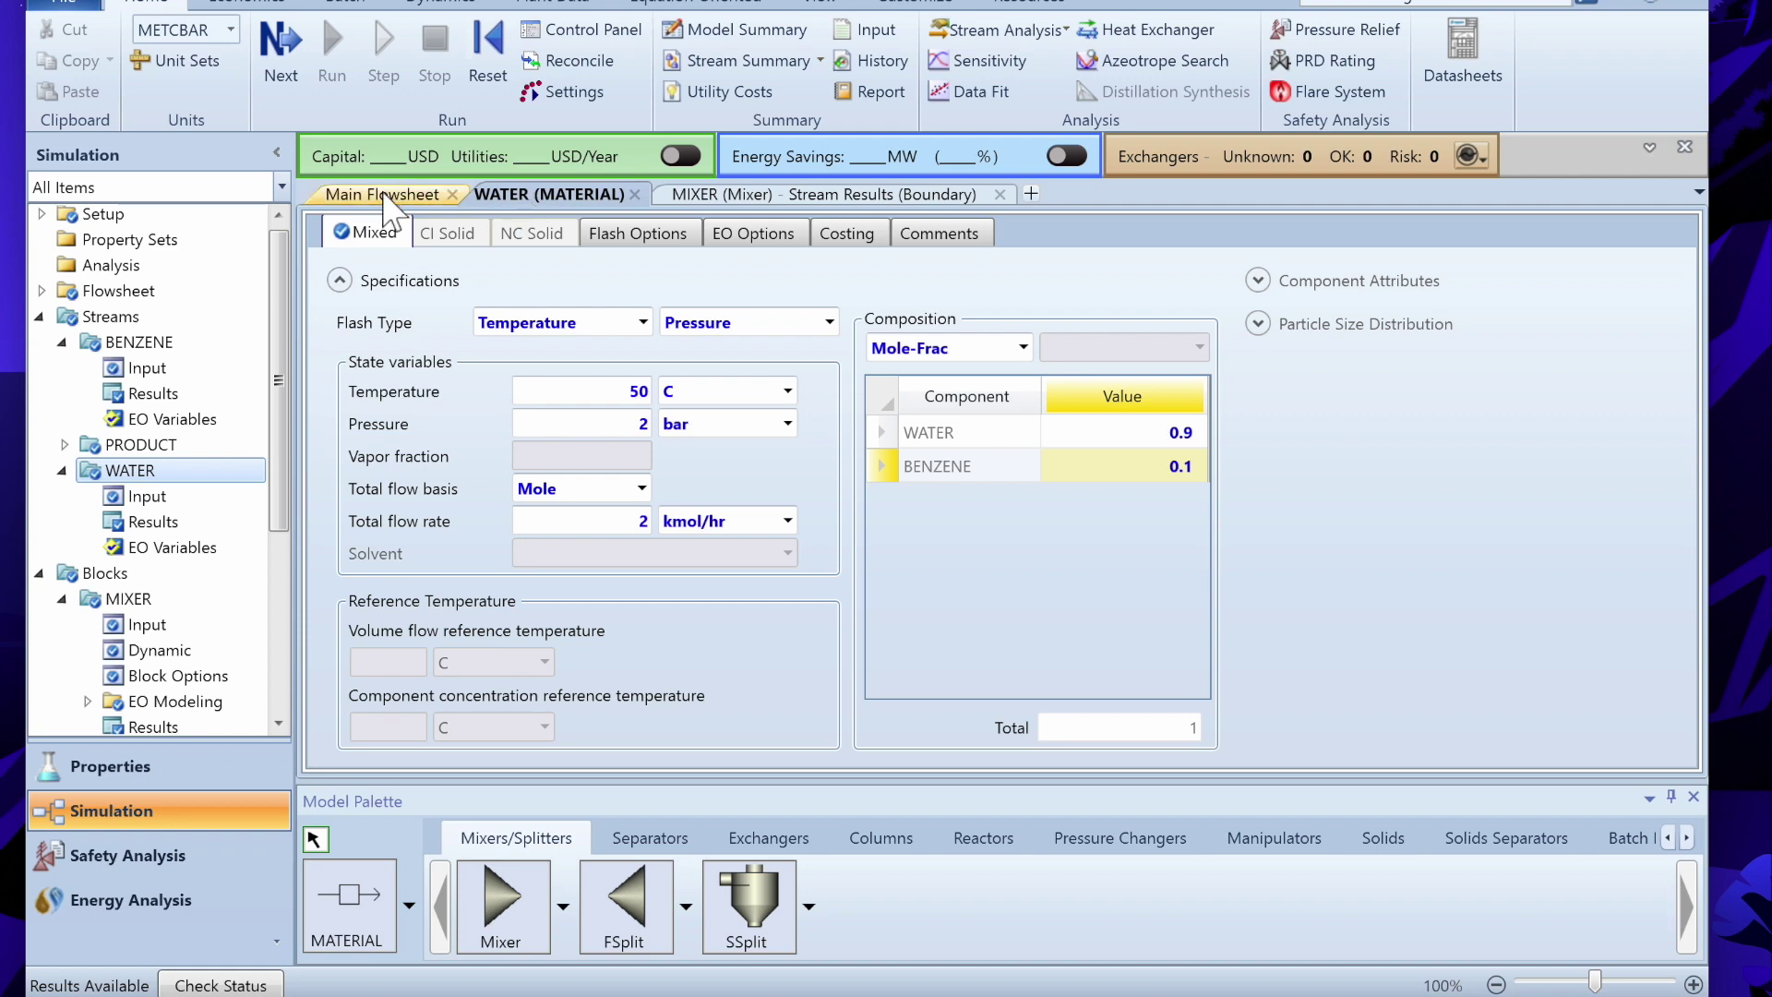
{"action": "left_click", "coordinate": [699, 196]}
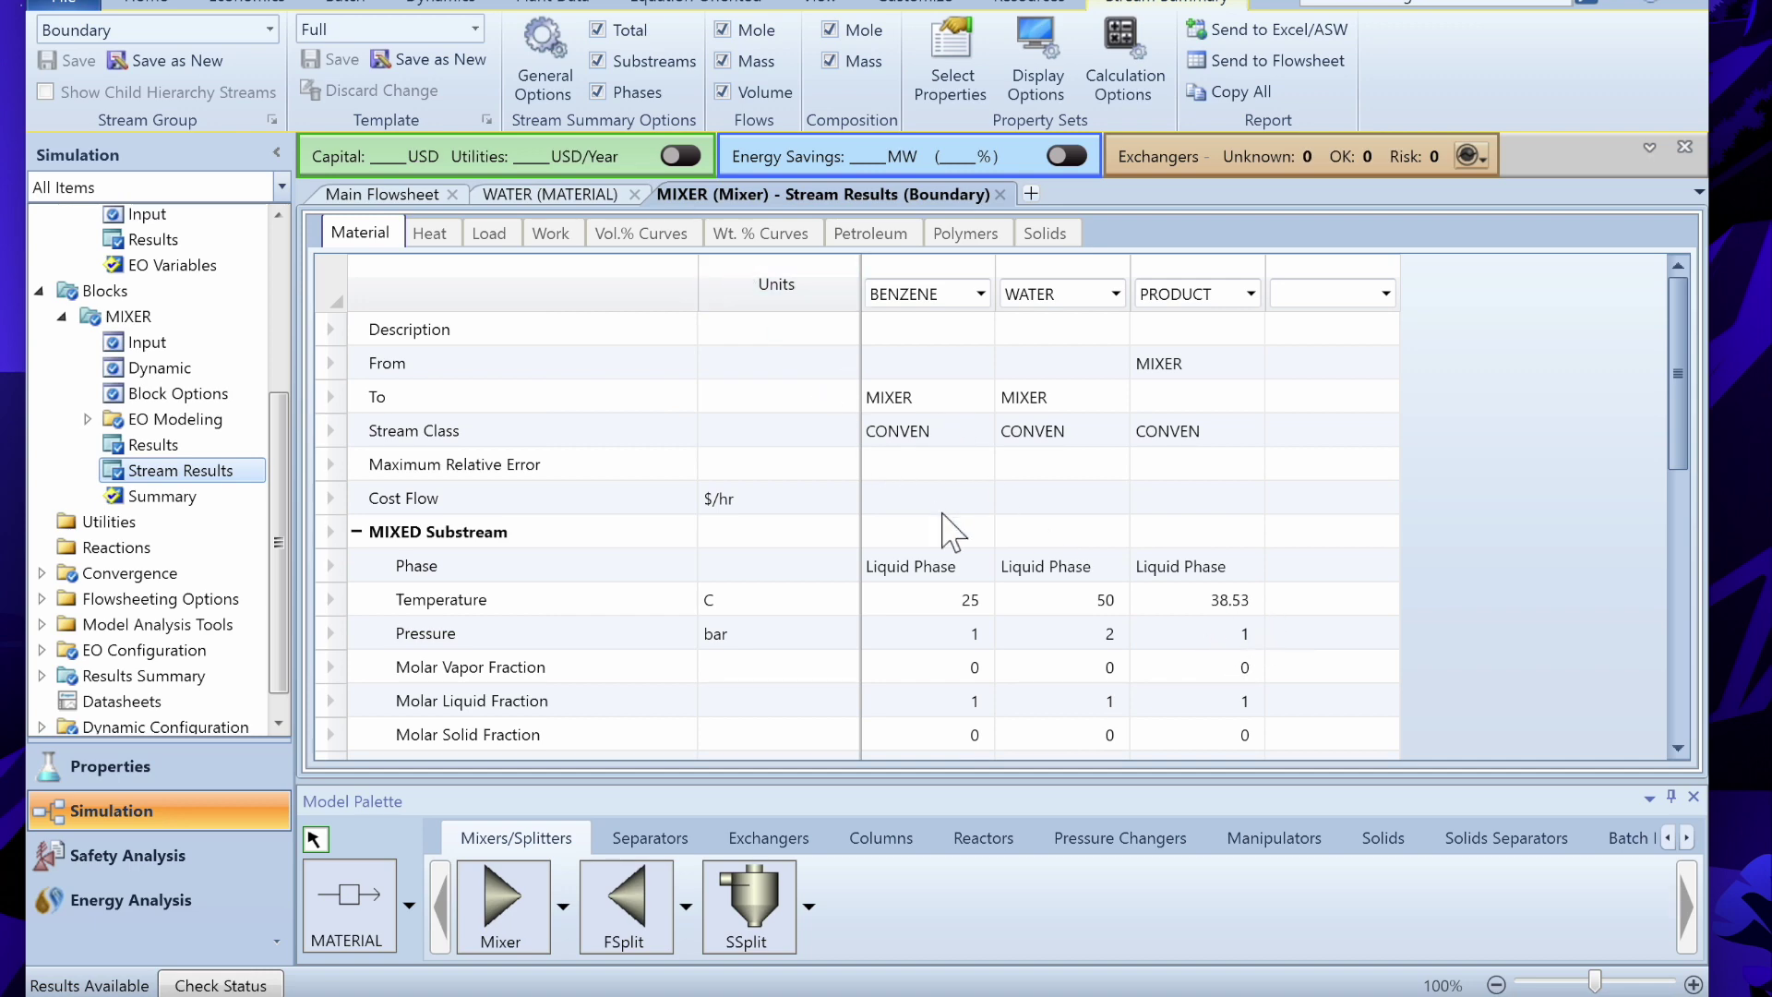
- Return to the WATER stream's input and set its pressure to 5 bar
{"action": "left_click", "coordinate": [528, 197]}
{"action": "left_click", "coordinate": [632, 423]}
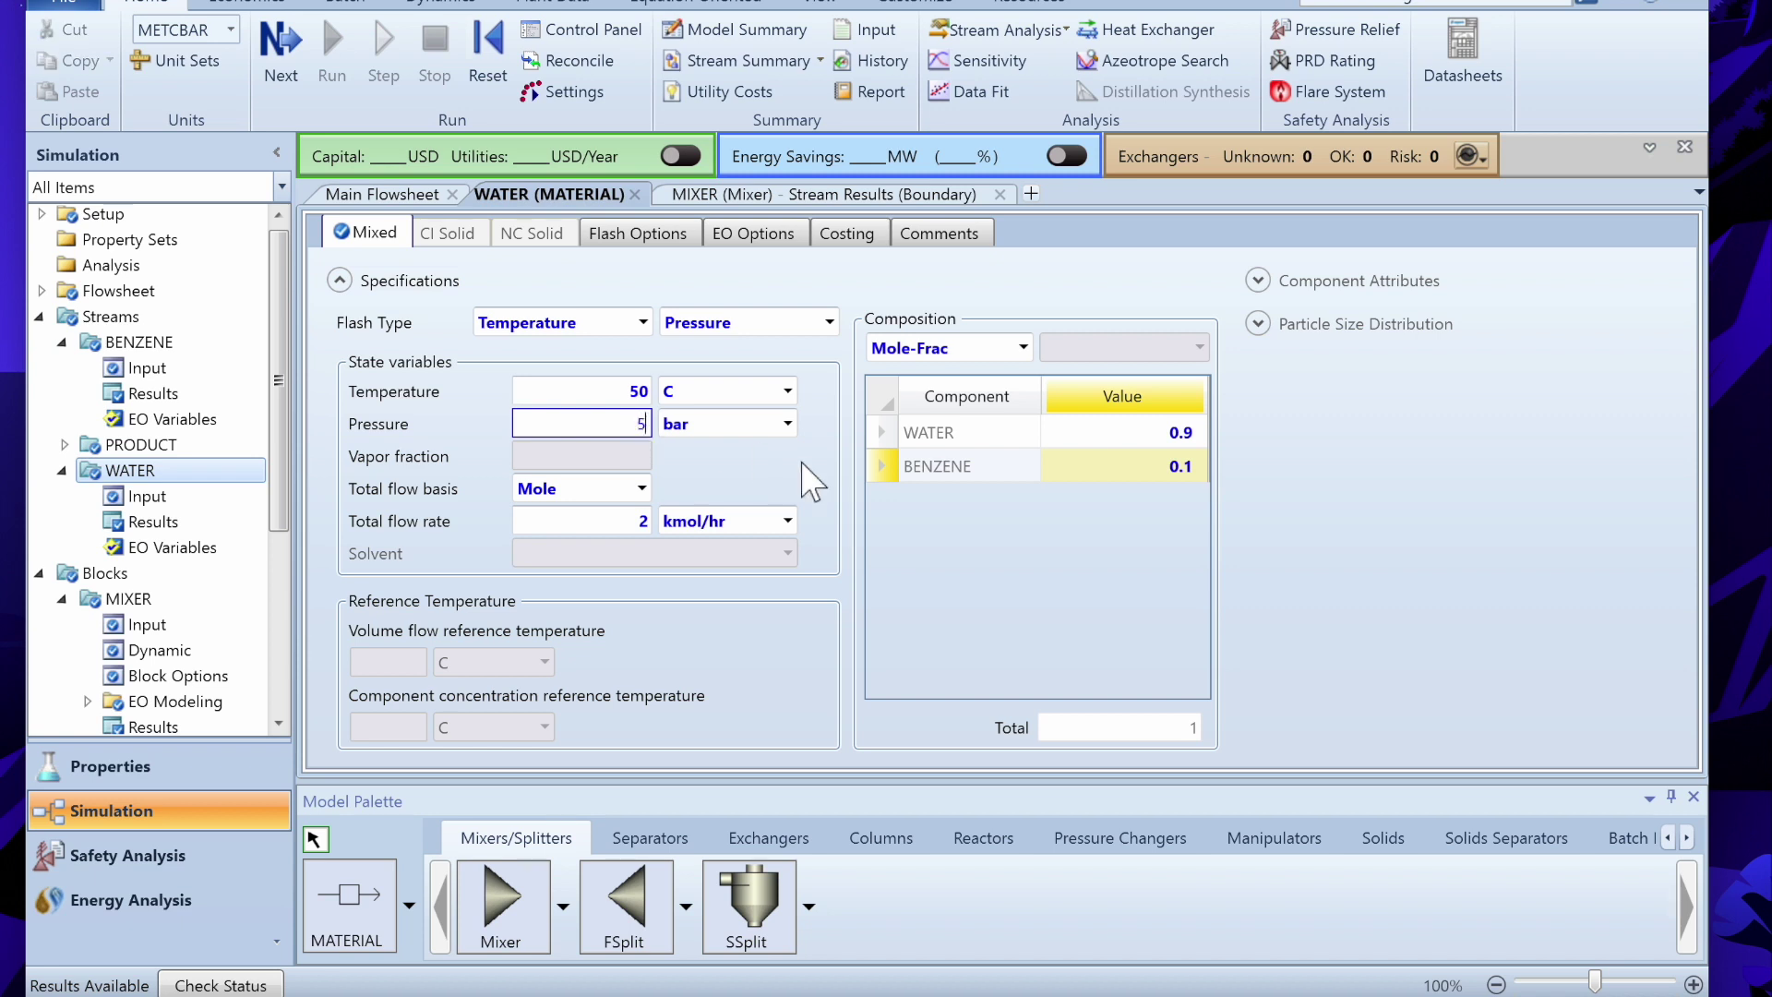
{"action": "type", "text": "5"}
{"action": "key", "text": "Return"}
- Open the BENZENE stream's input from the flowsheet and set its pressure to 2 bar
{"action": "left_click", "coordinate": [388, 194]}
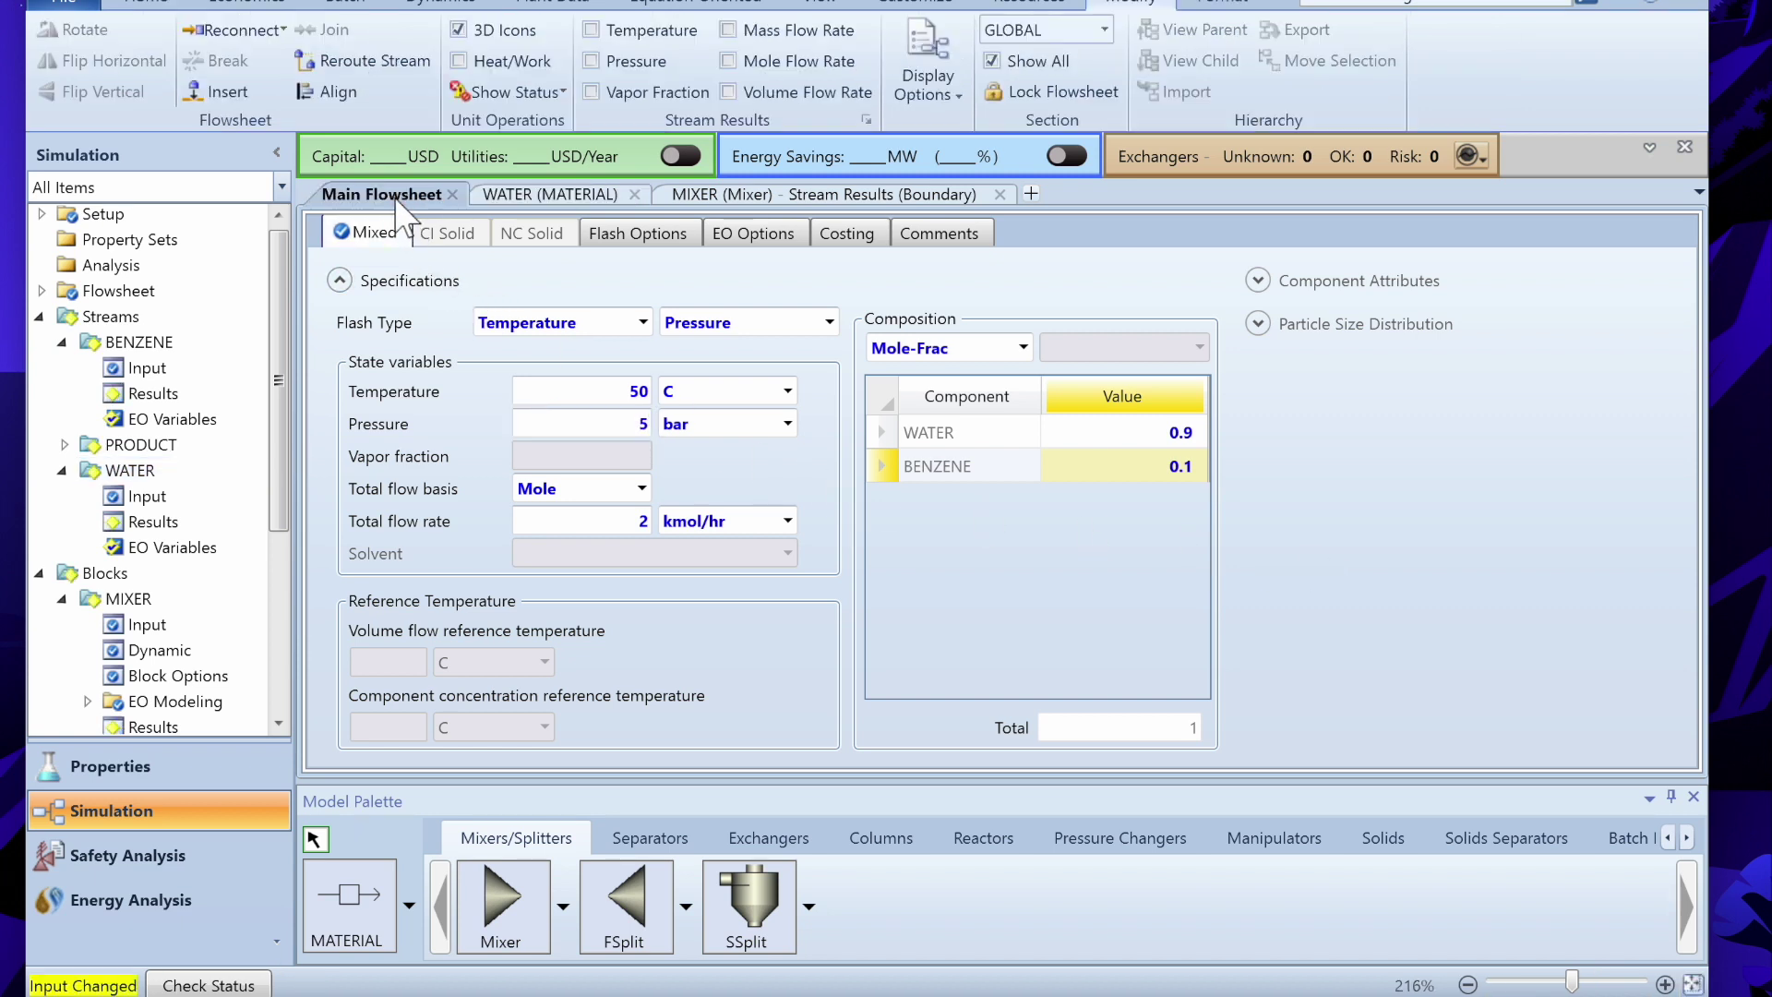
{"action": "double_click", "coordinate": [664, 365]}
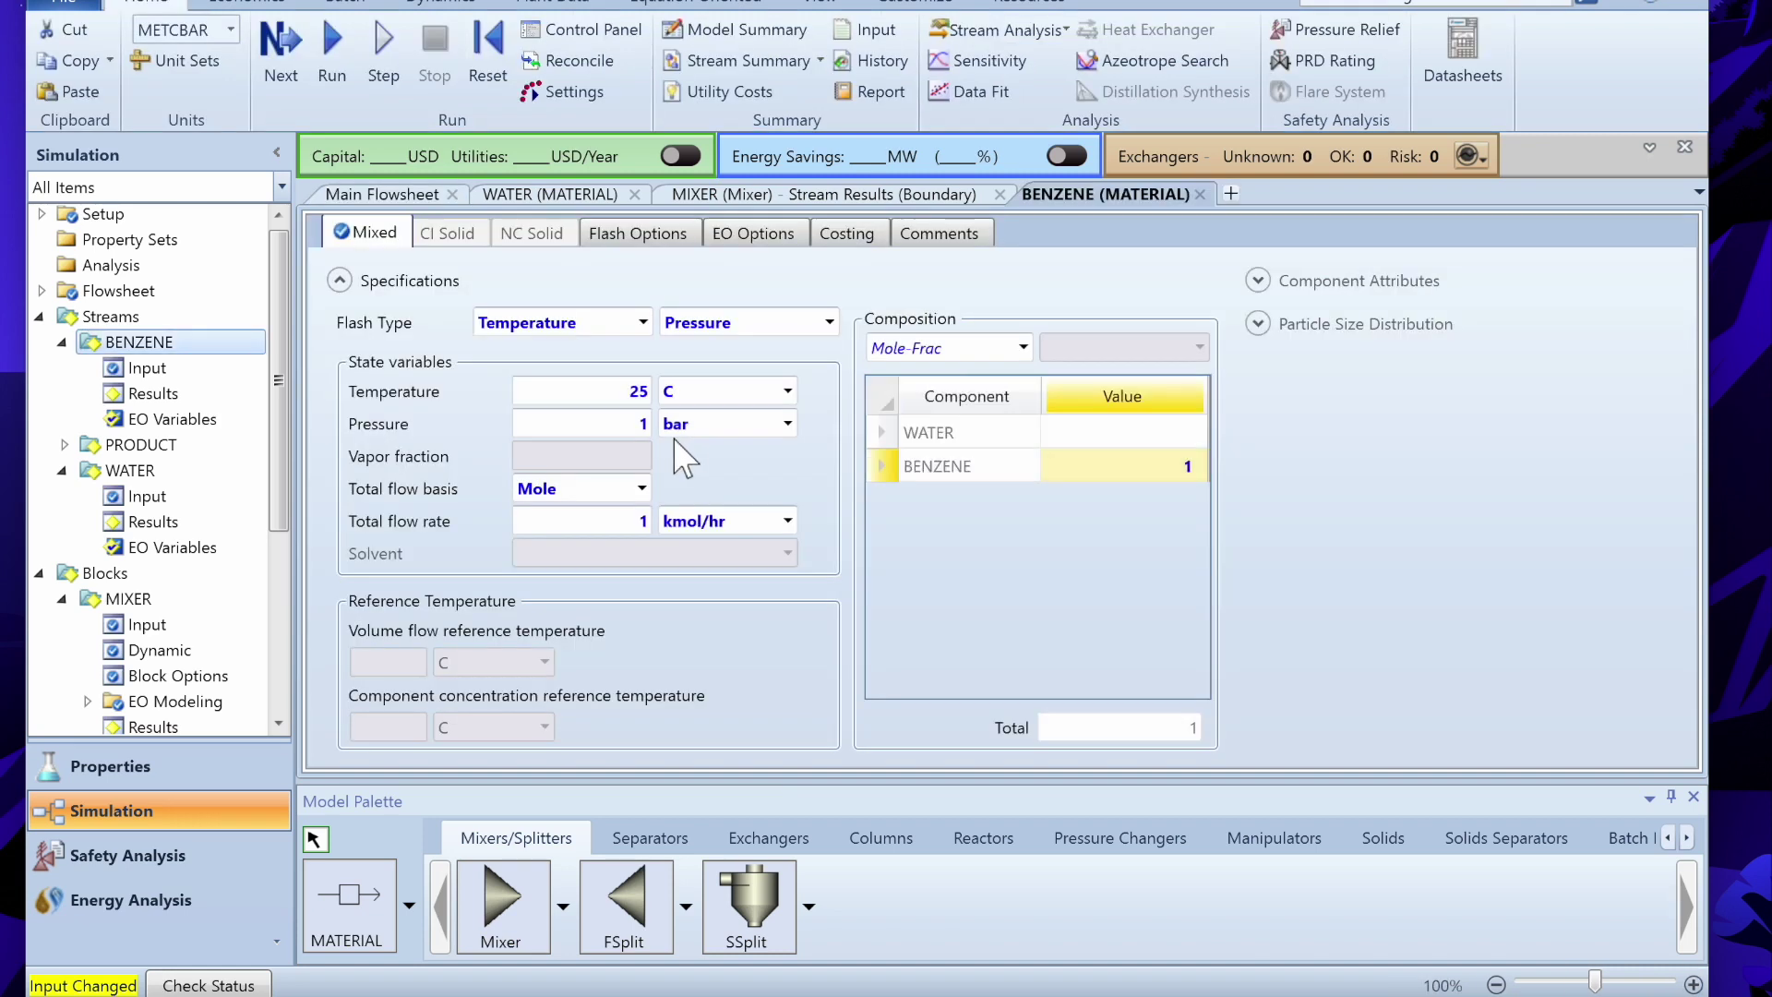
{"action": "left_click", "coordinate": [645, 429]}
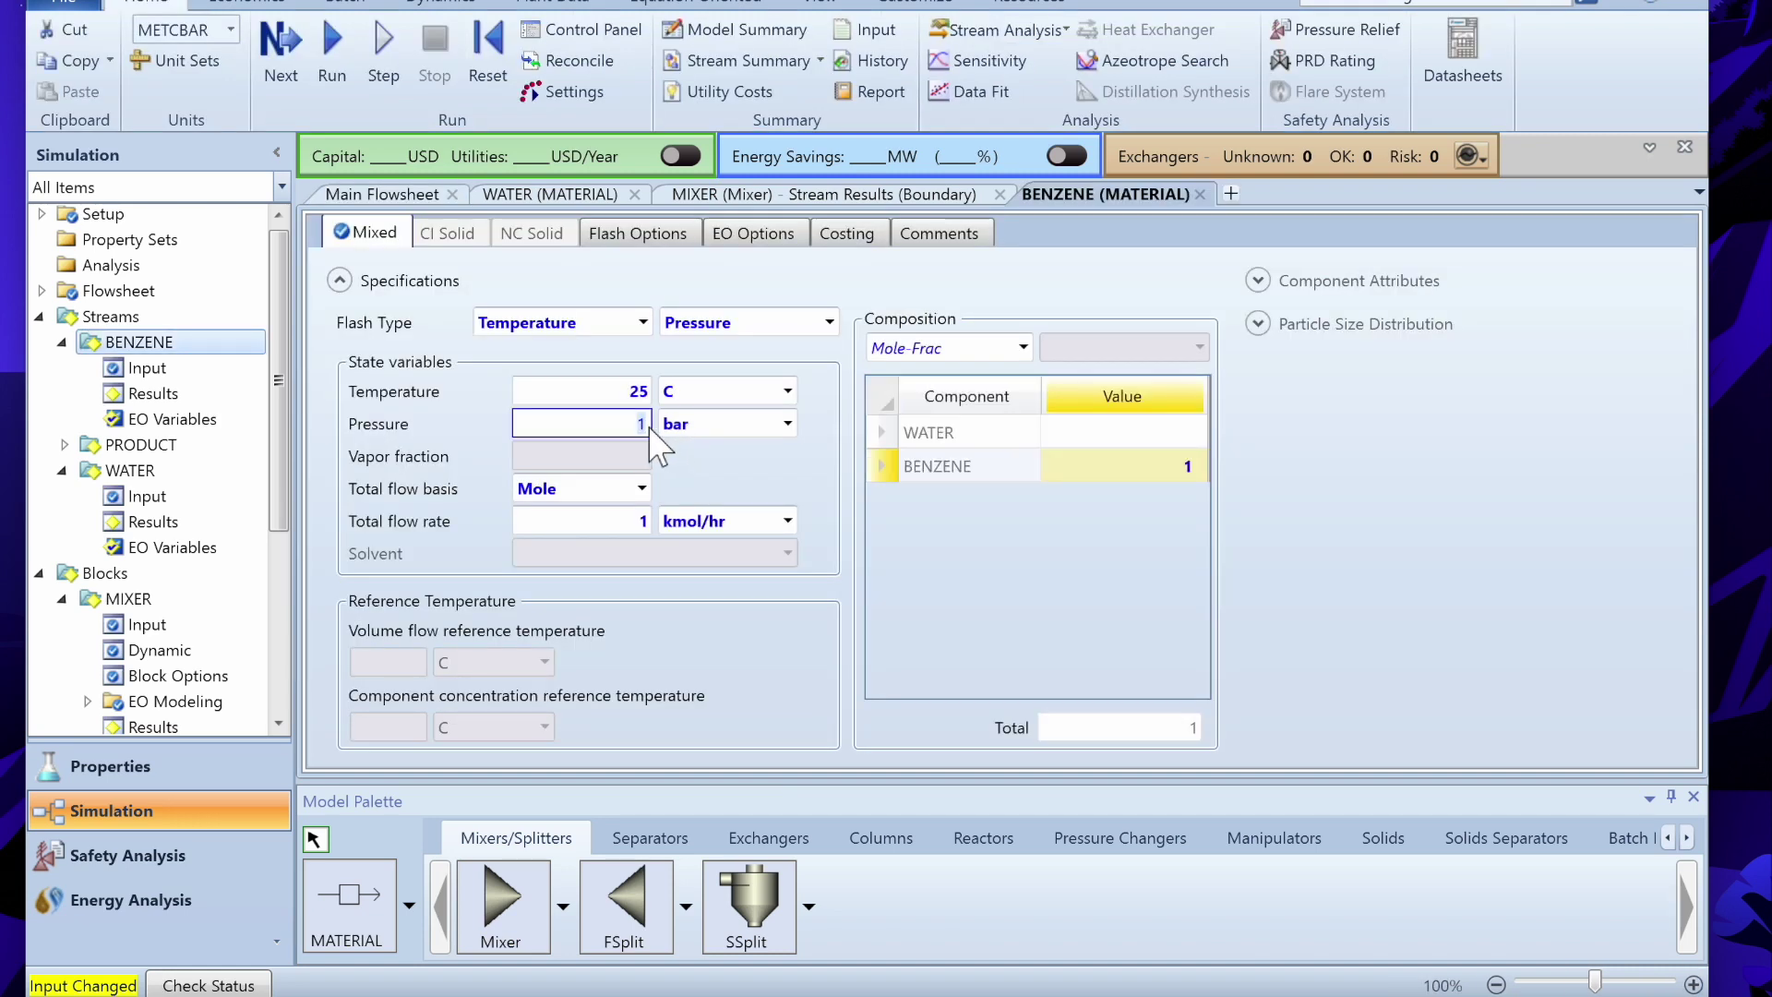
{"action": "type", "text": "2"}
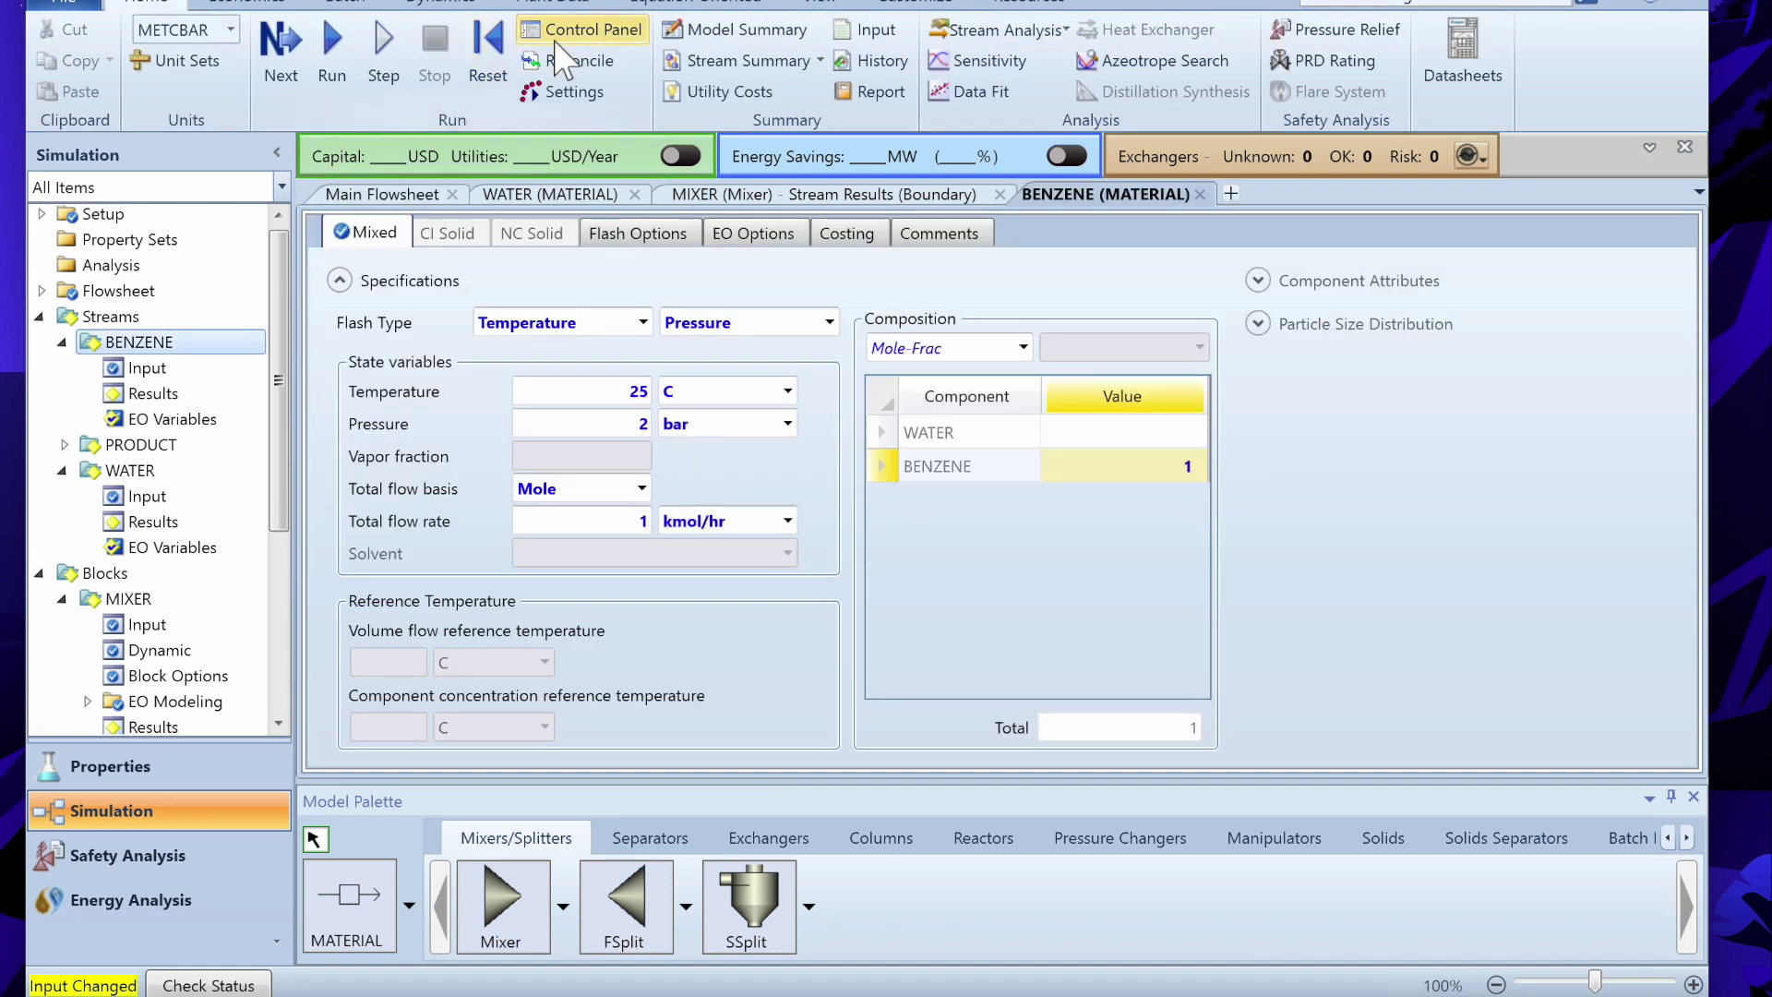
- Reinitialize the simulation and rerun it with the changed WATER and BENZENE feed pressures
{"action": "left_click", "coordinate": [486, 41]}
{"action": "key", "text": "Return"}
{"action": "left_click", "coordinate": [332, 55]}
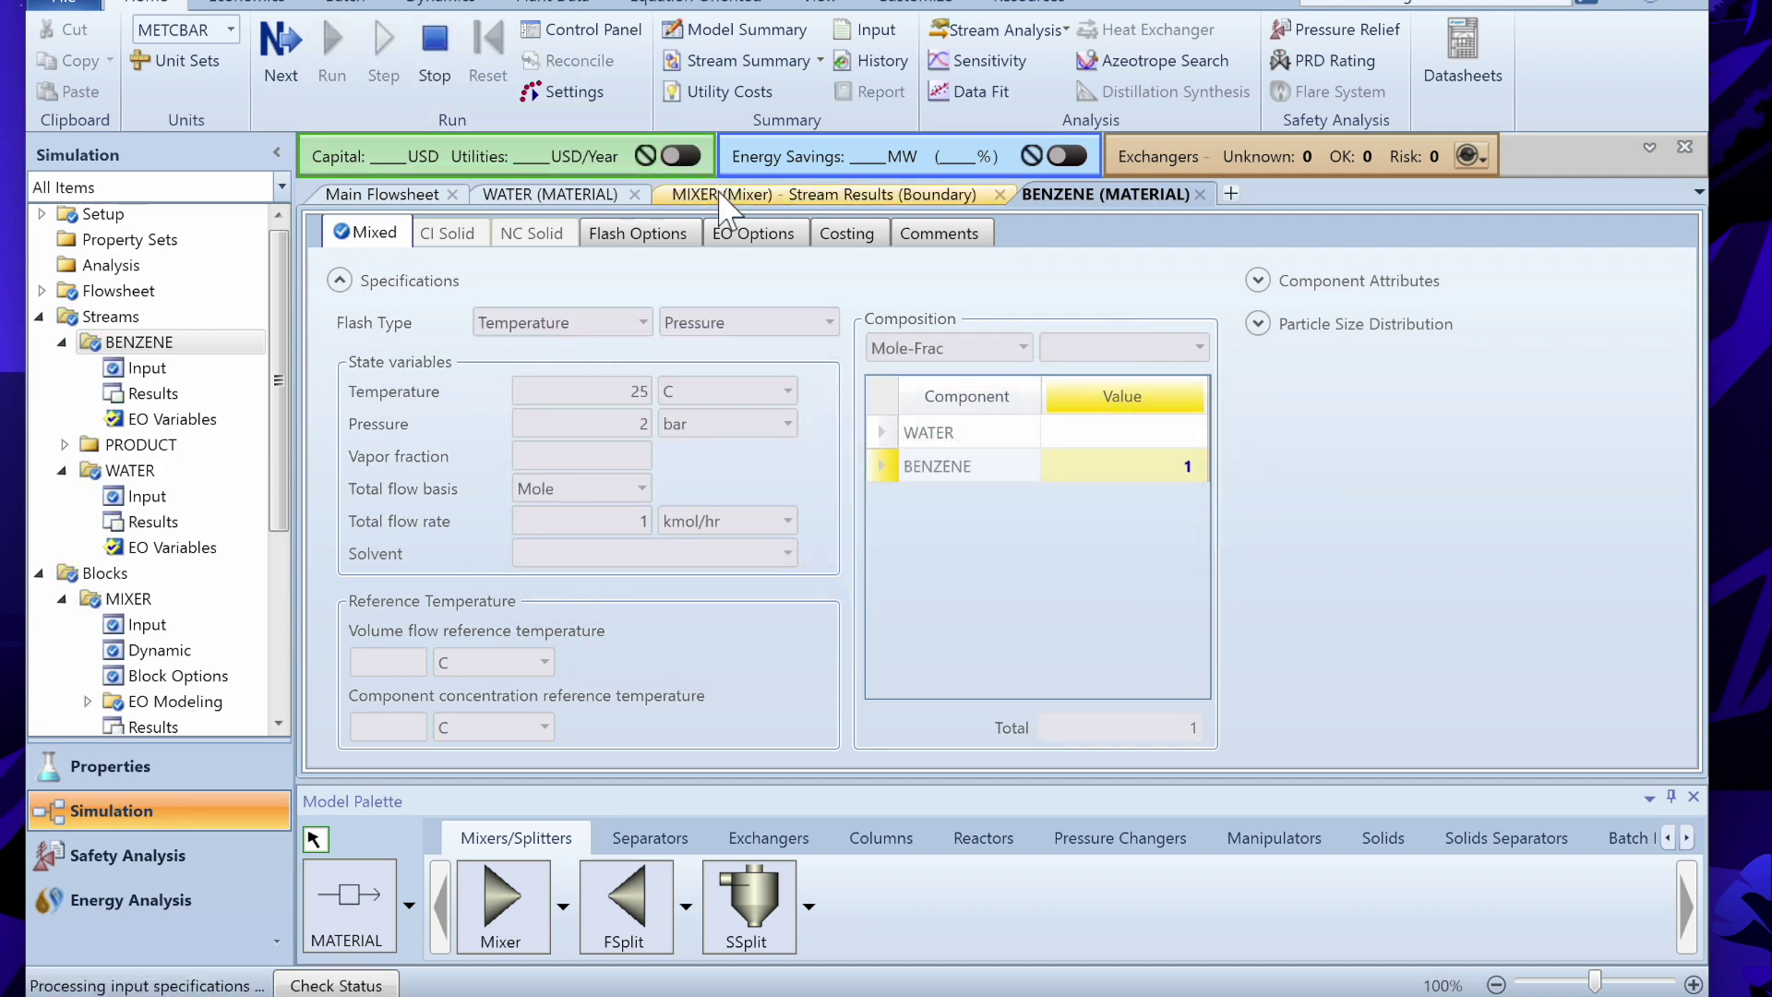
- Compare the PRODUCT pressure with the BENZENE and WATER feed pressures in the MIXER stream results, and close those results
{"action": "left_click", "coordinate": [721, 194]}
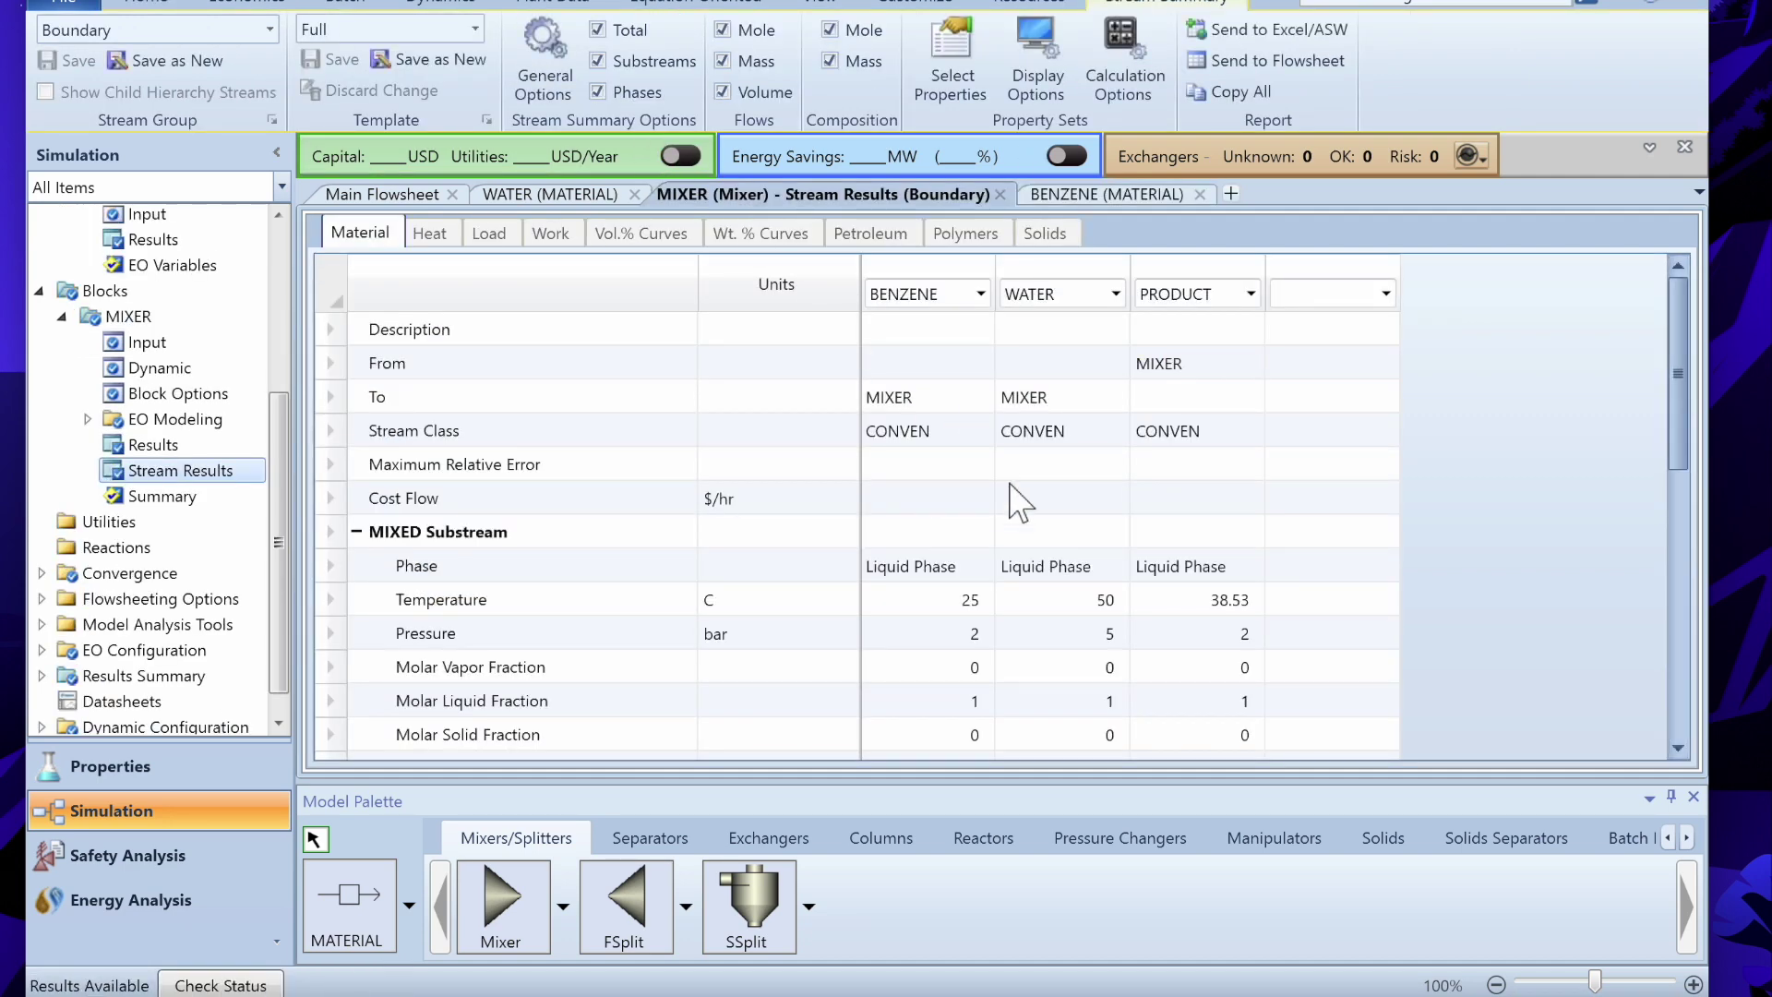
{"action": "left_click", "coordinate": [1195, 633]}
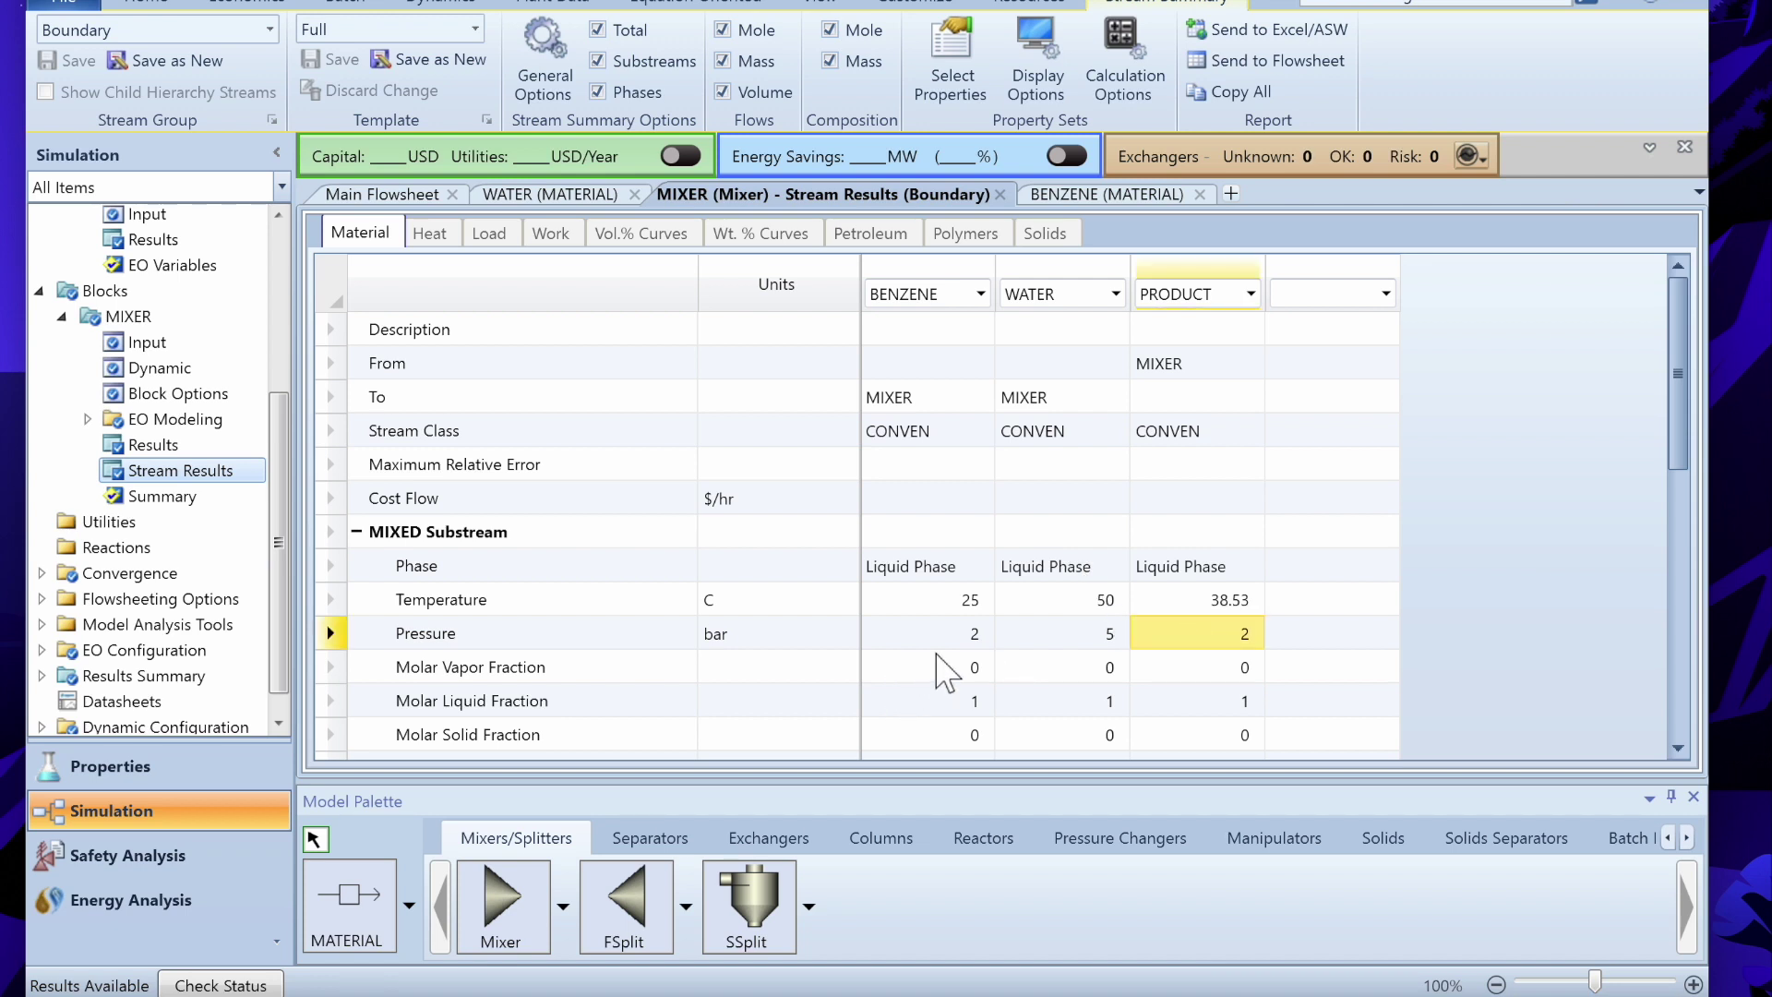
{"action": "left_click", "coordinate": [975, 635]}
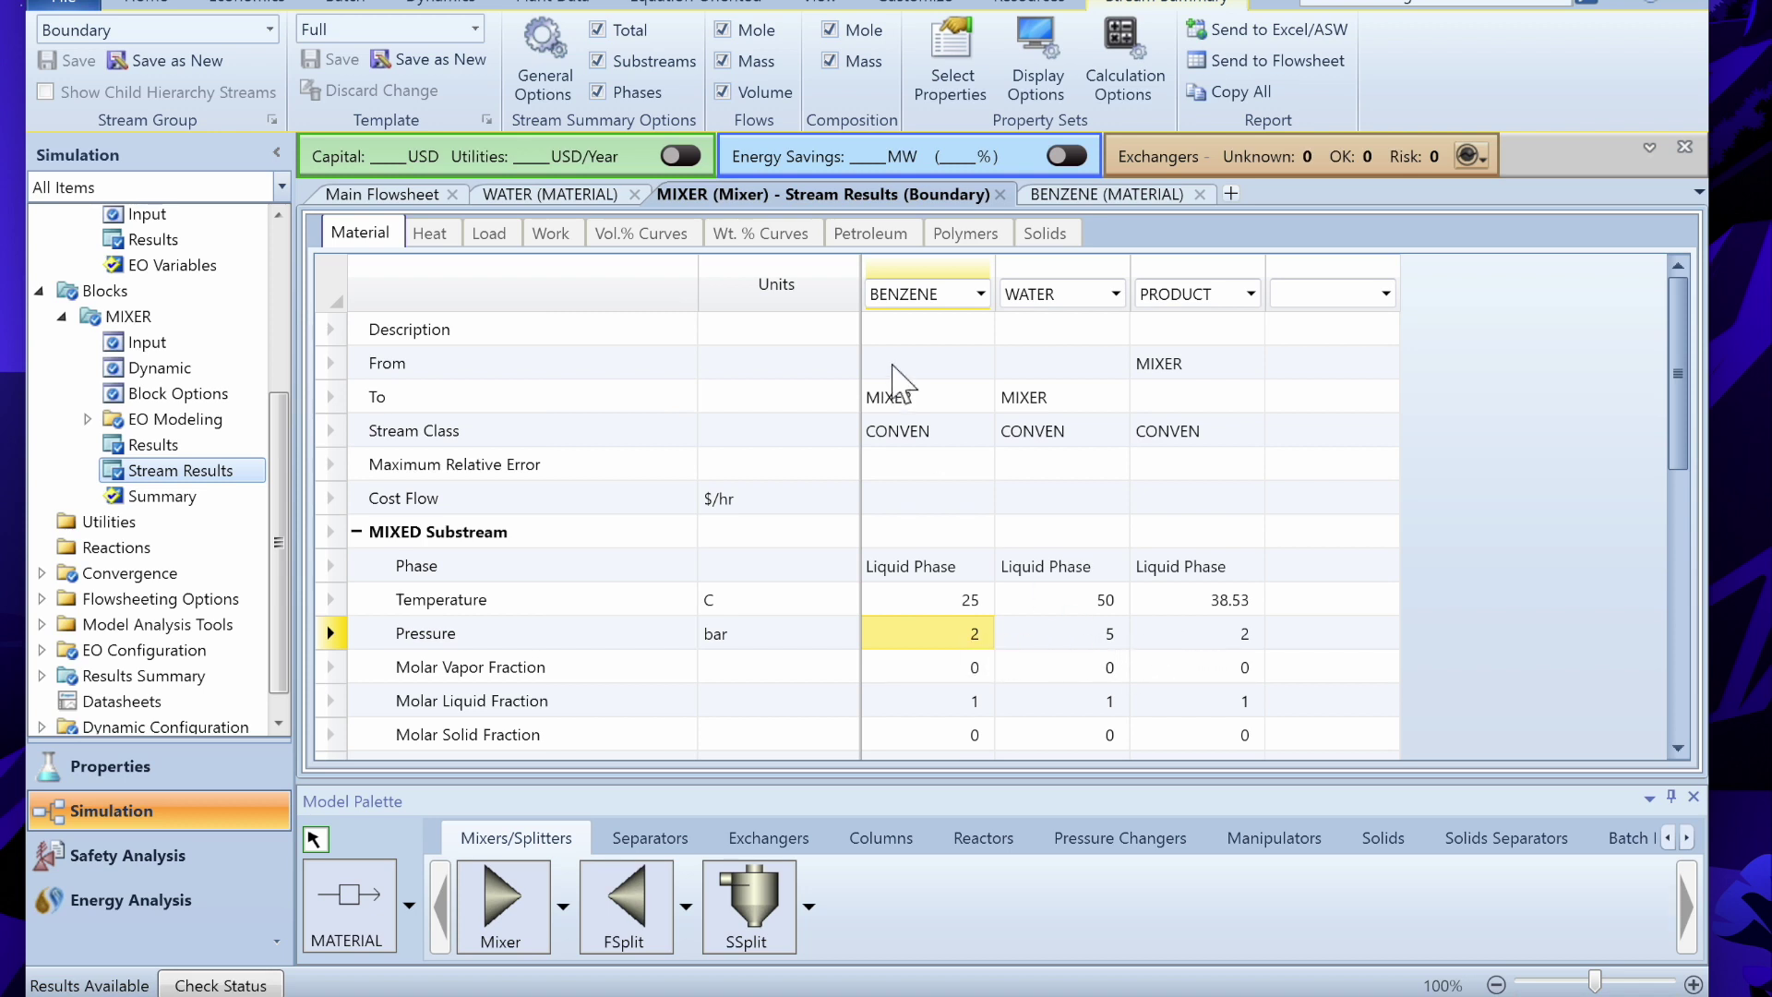
{"action": "left_click", "coordinate": [1001, 194]}
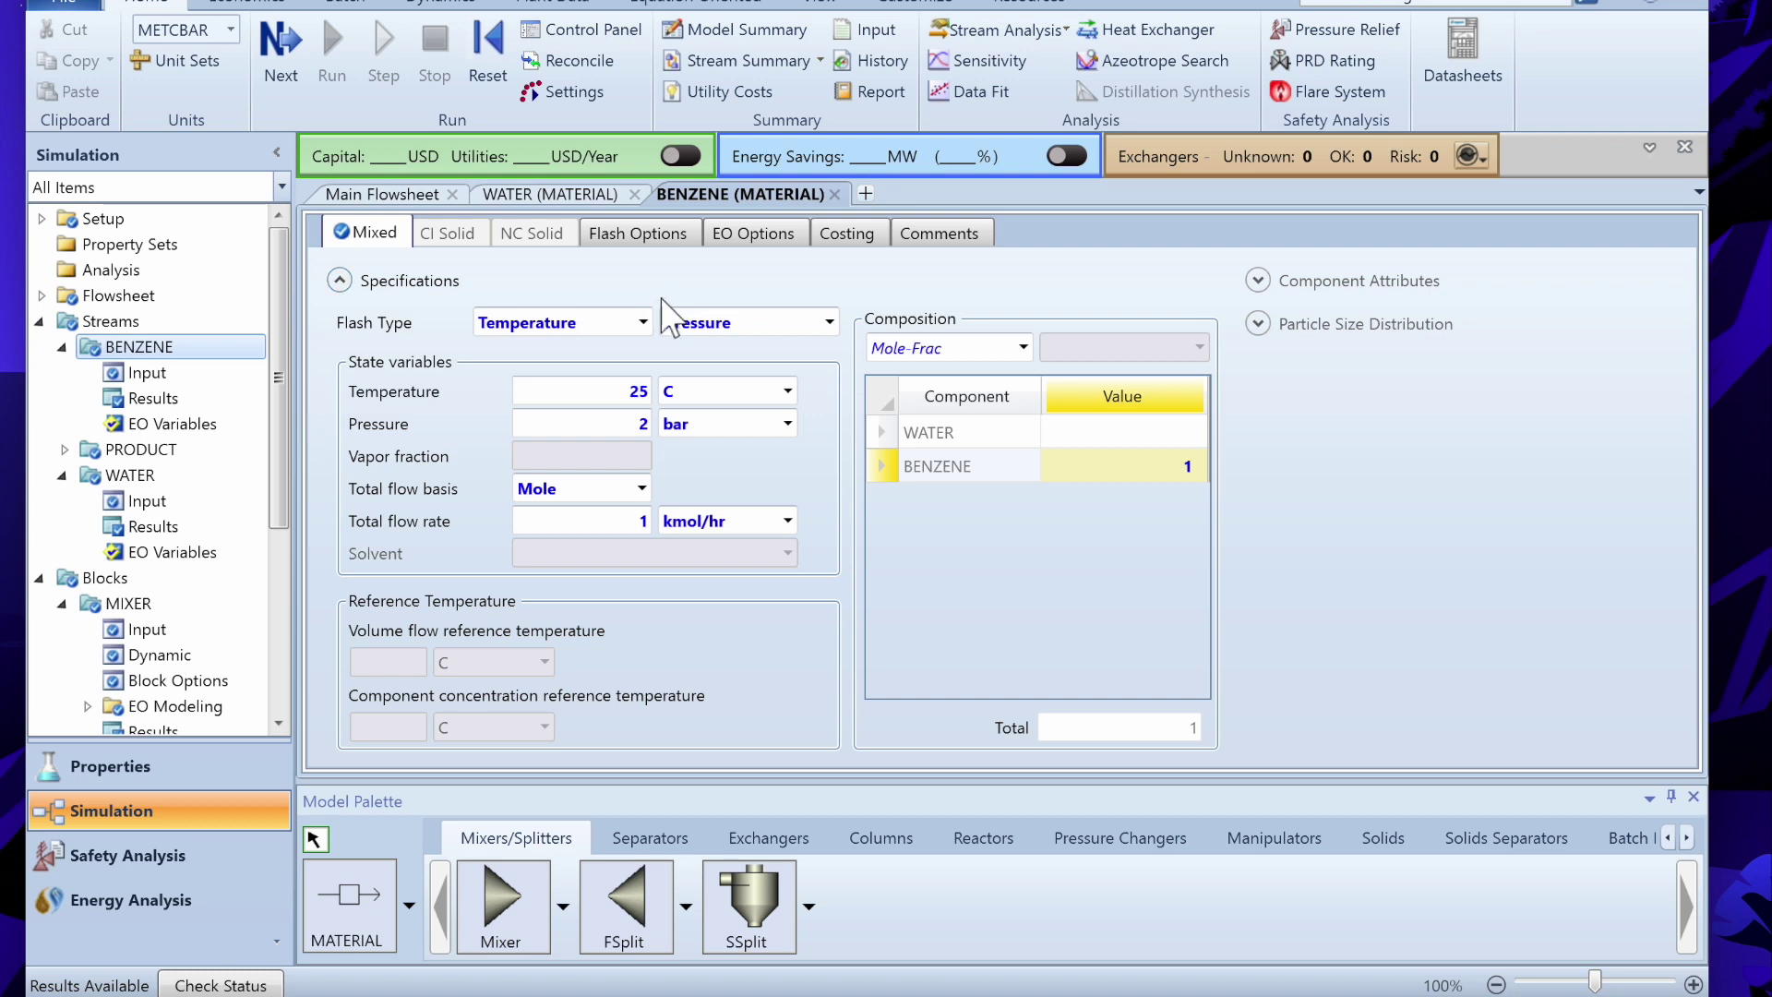
- Set the BENZENE stream's pressure to 3 bar
{"action": "left_click", "coordinate": [643, 427]}
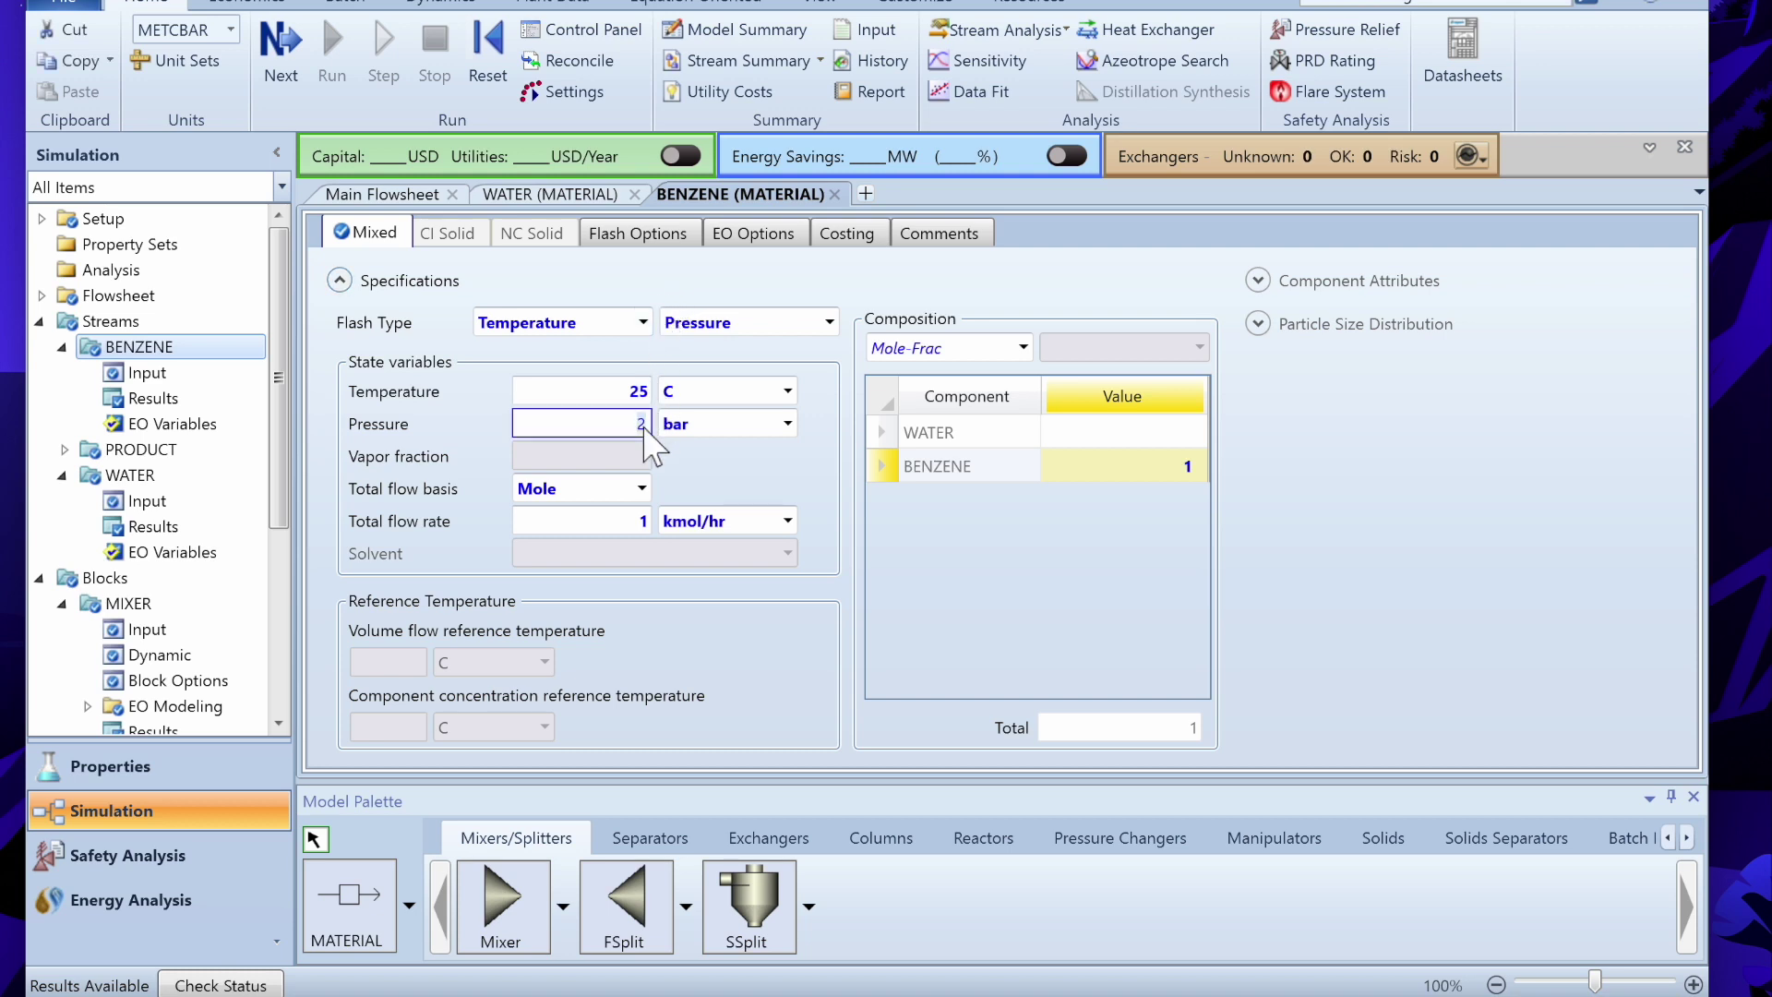
{"action": "key", "text": "BackSpace"}
{"action": "type", "text": "3"}
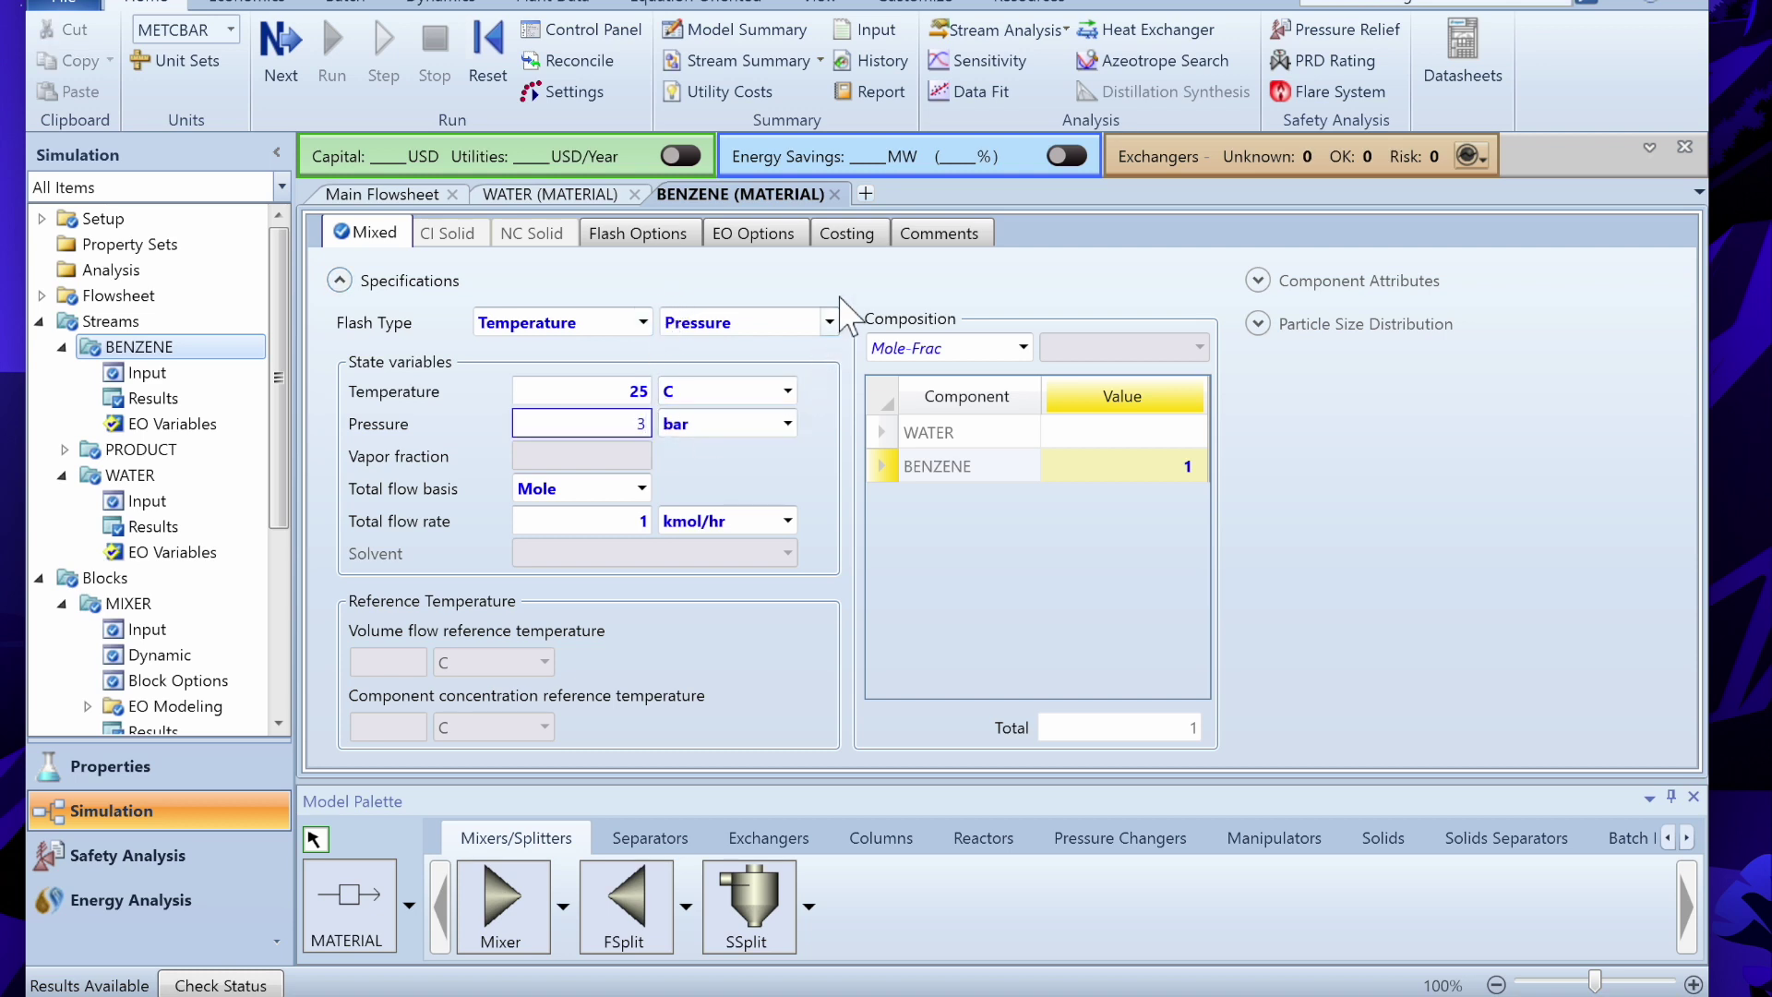
{"action": "key", "text": "Return"}
- Reinitialize the simulation and run it again with the new BENZENE pressure
{"action": "left_click", "coordinate": [487, 57]}
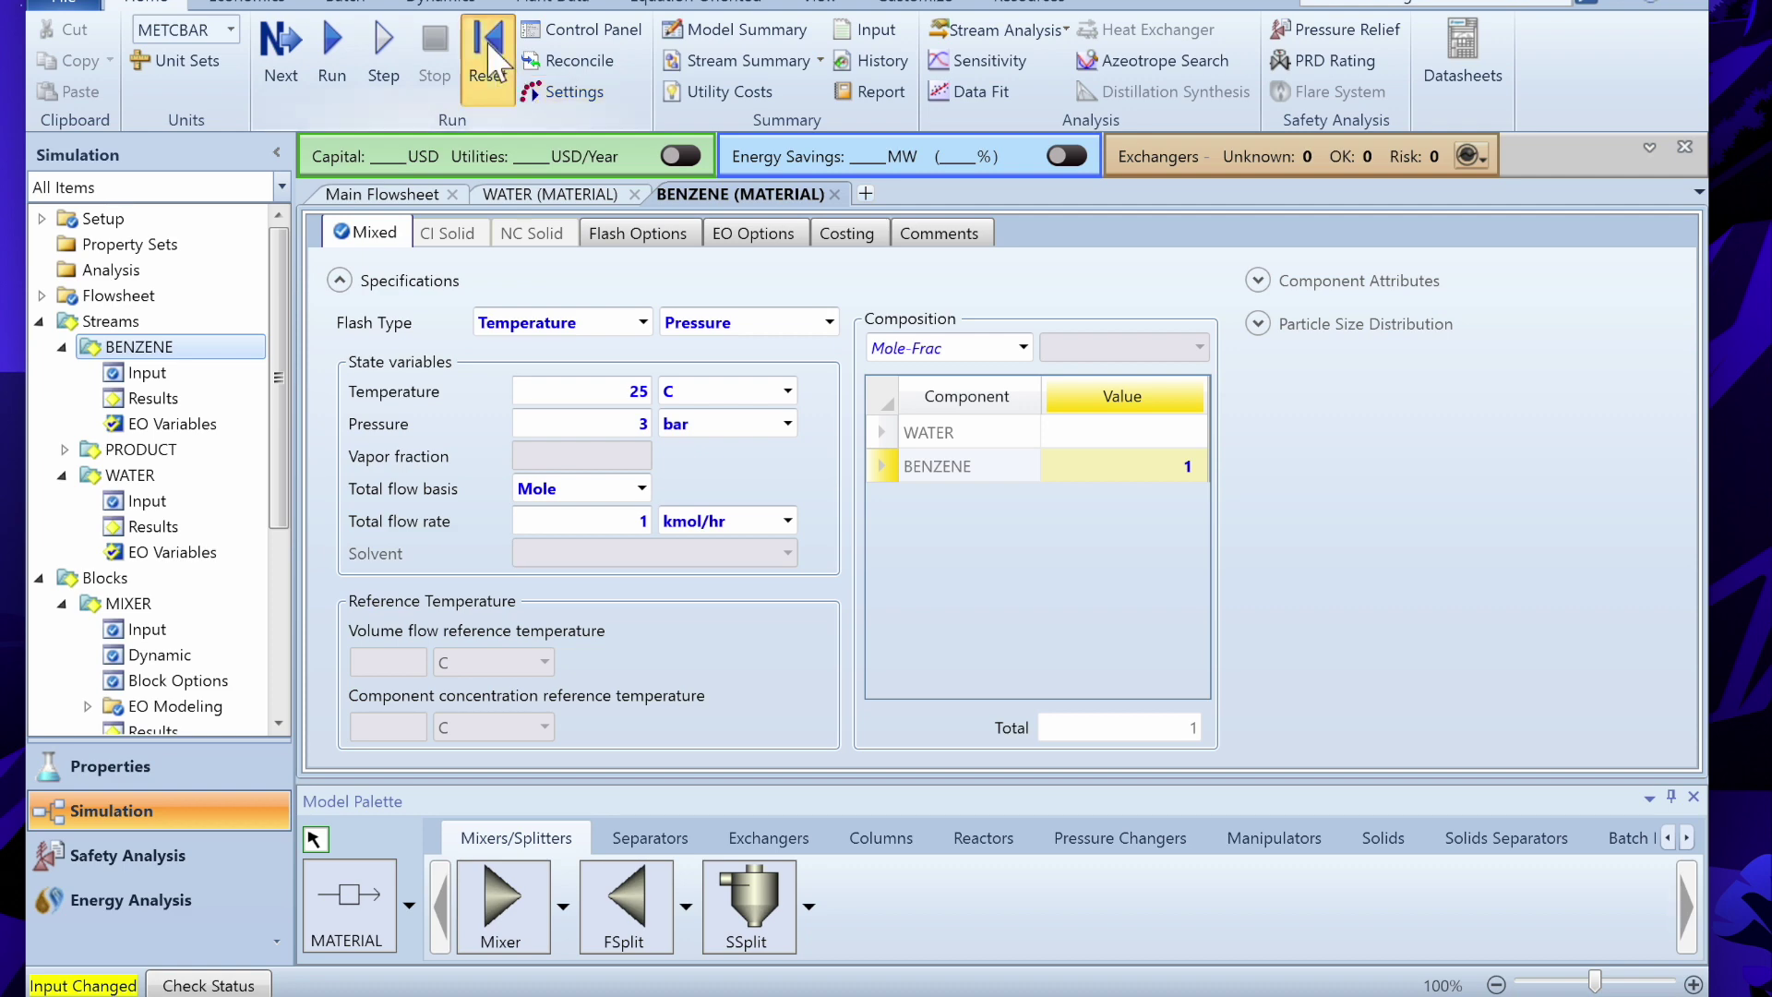
{"action": "key", "text": "Return"}
{"action": "key", "text": "Return"}
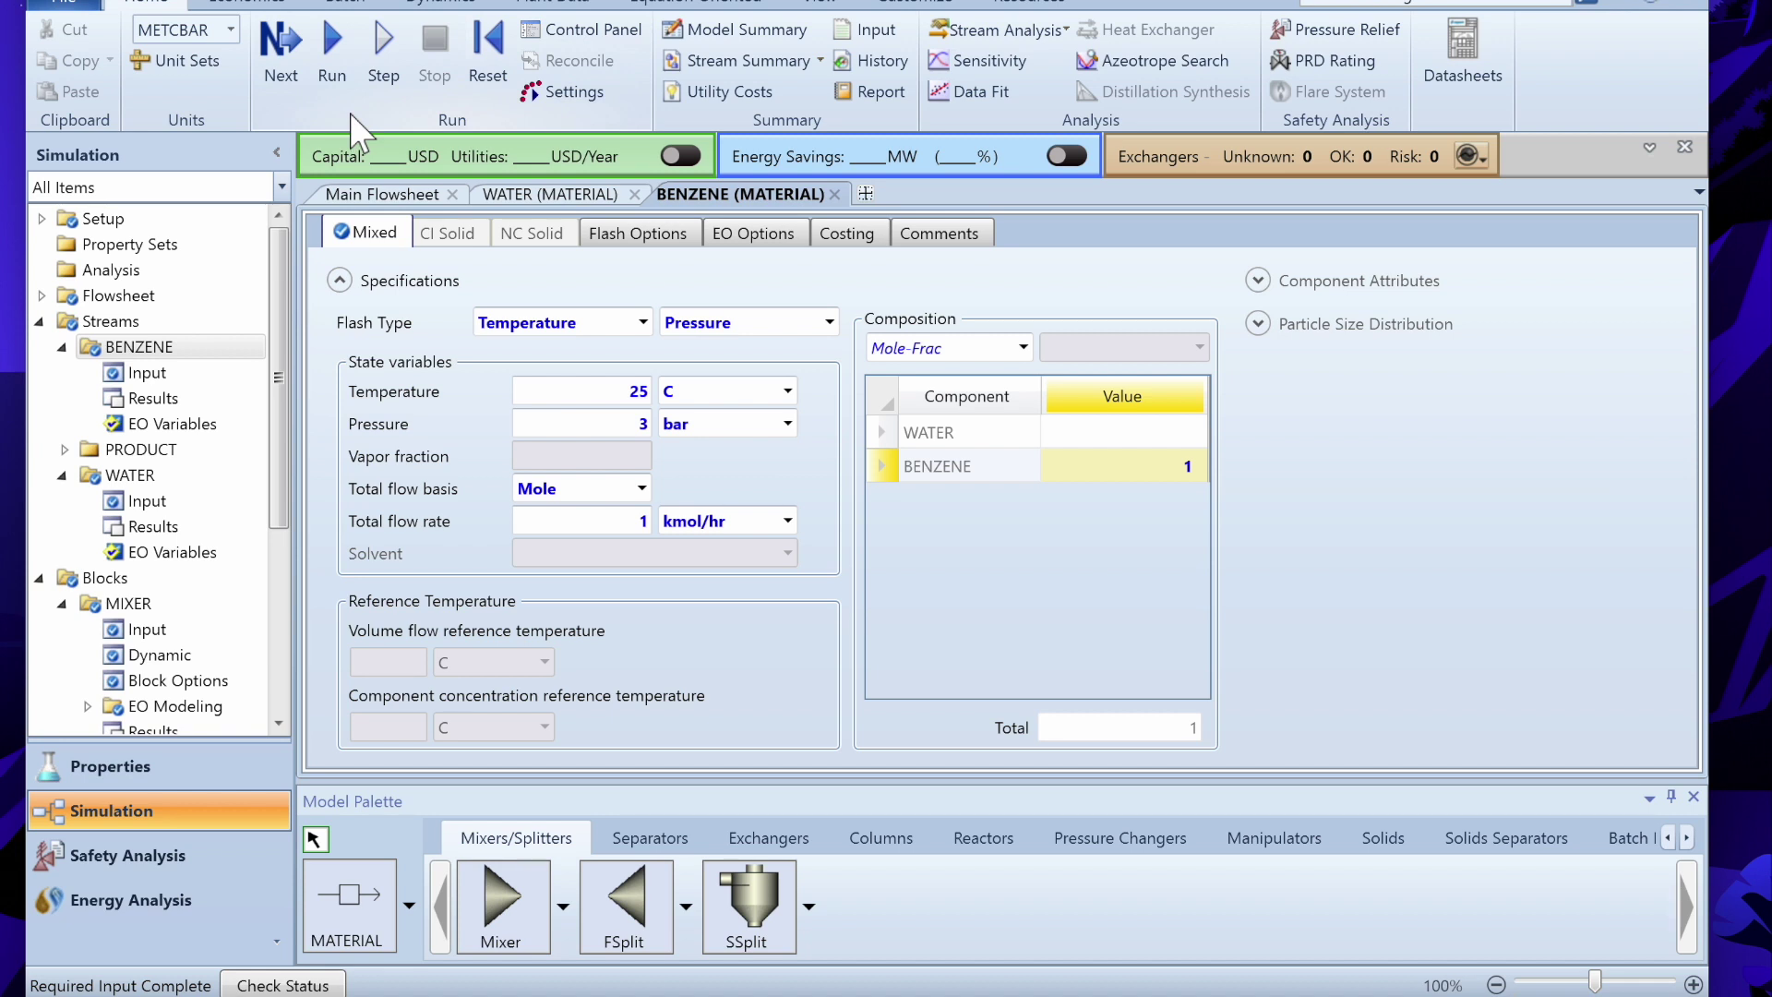
{"action": "left_click", "coordinate": [329, 53]}
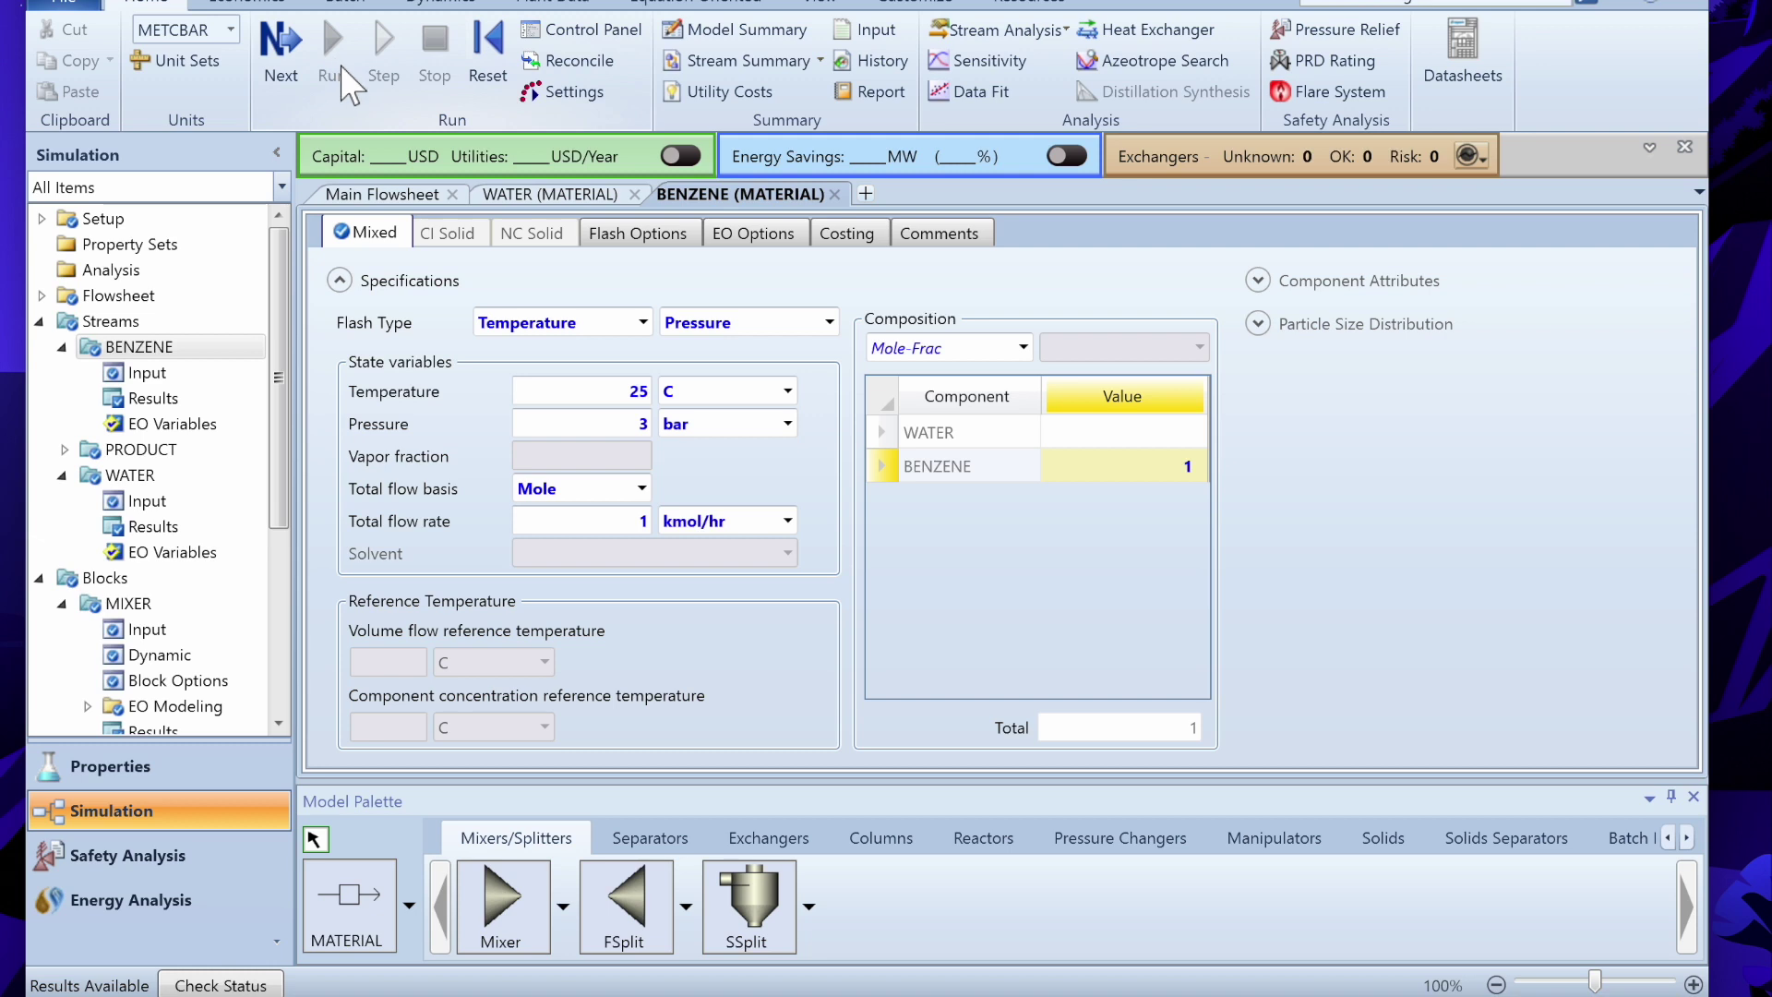
- Open the MIXER block's stream results from the flowsheet and examine the pressures, temperatures and mole flows by component
{"action": "left_click", "coordinate": [409, 196]}
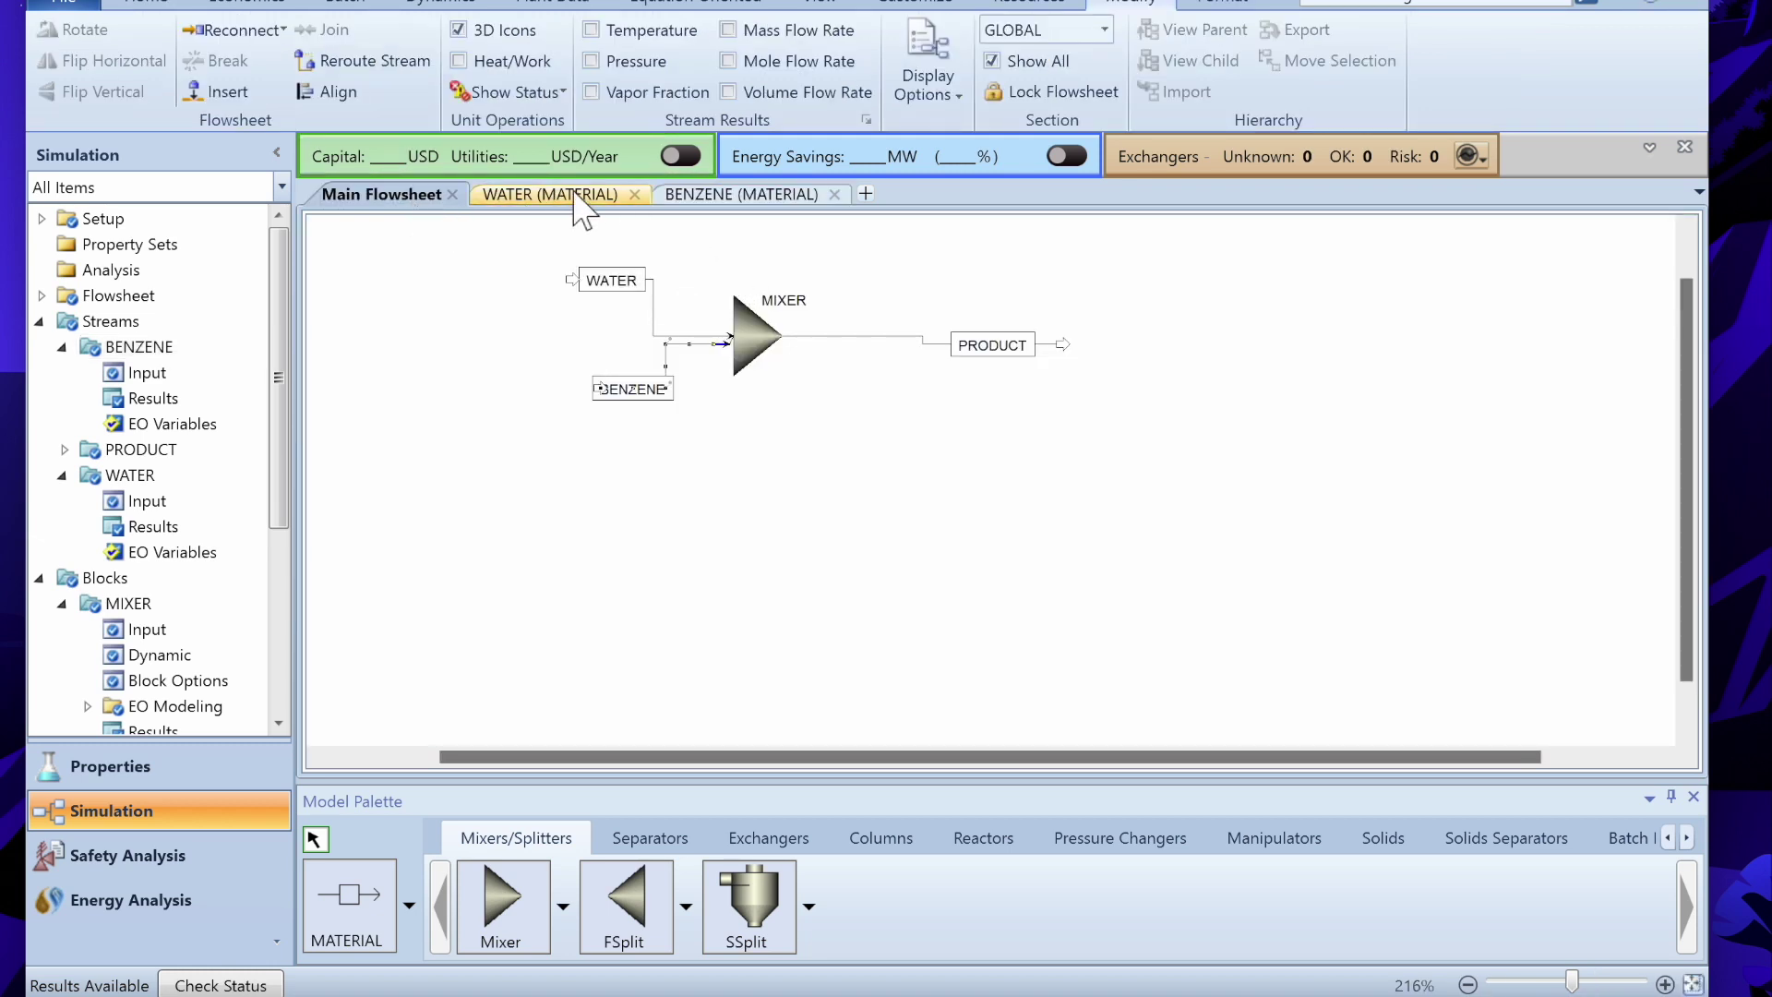
{"action": "right_click", "coordinate": [751, 336]}
{"action": "left_click", "coordinate": [841, 426]}
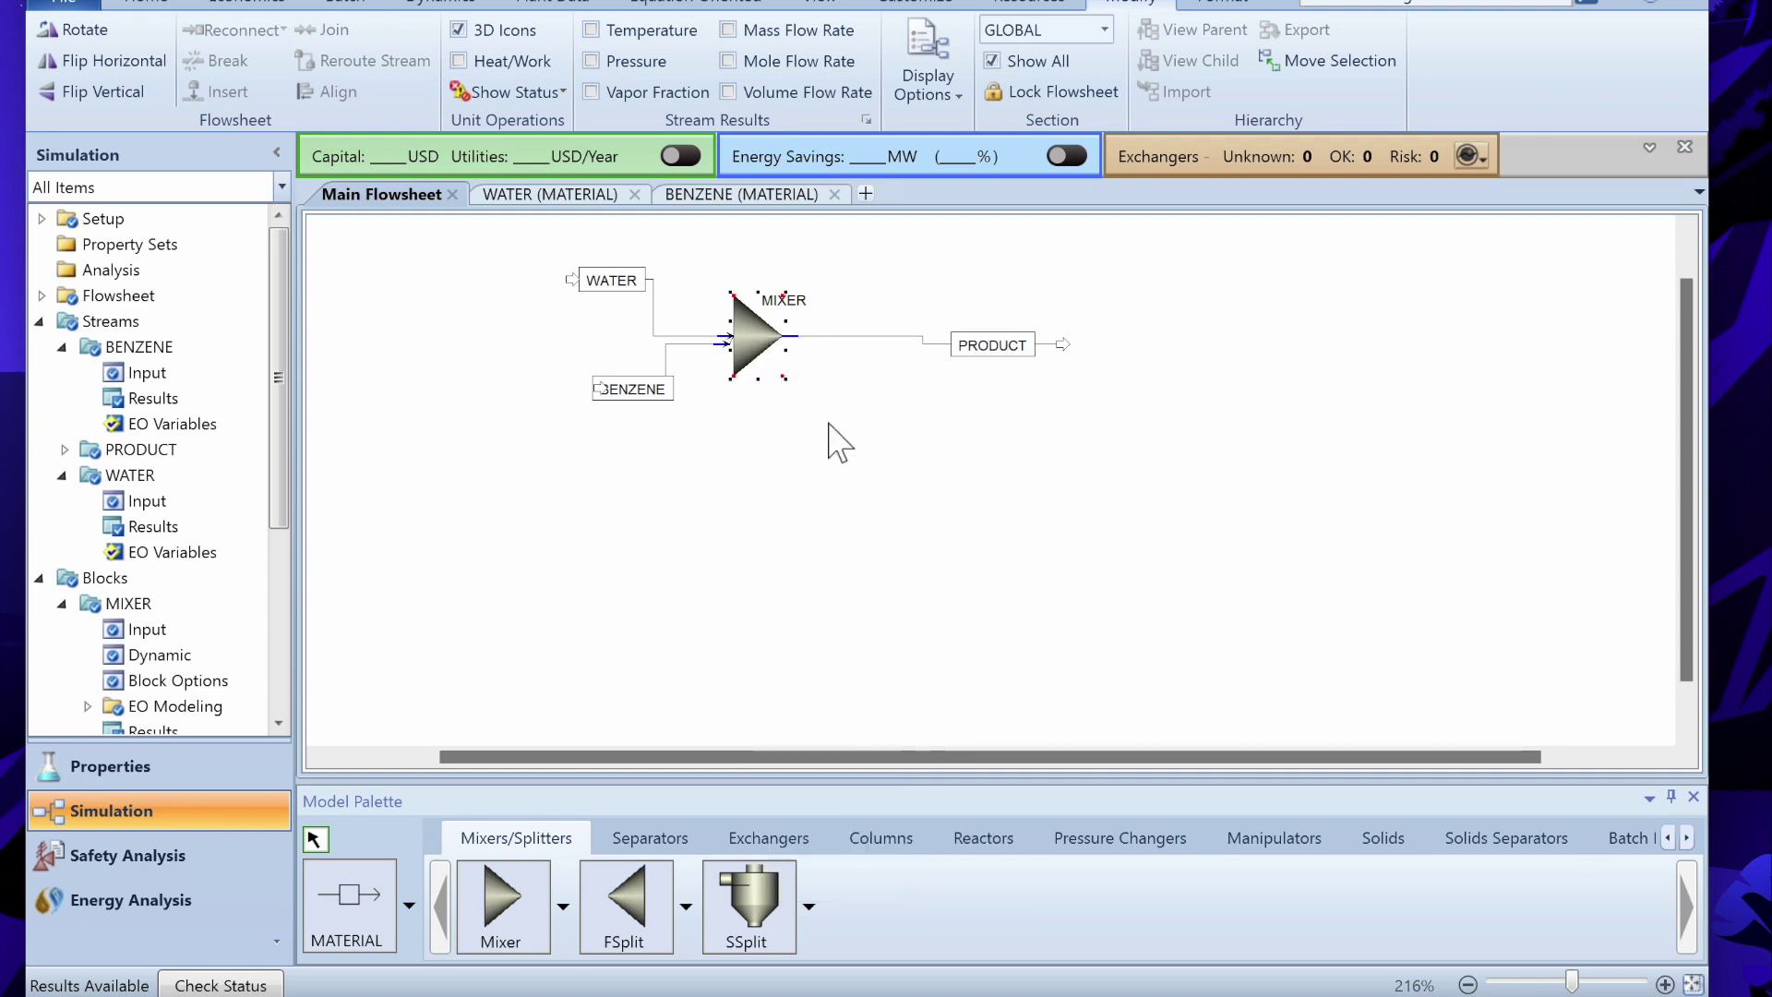
{"action": "scroll", "coordinate": [826, 428], "scroll_direction": "down", "scroll_amount": 3}
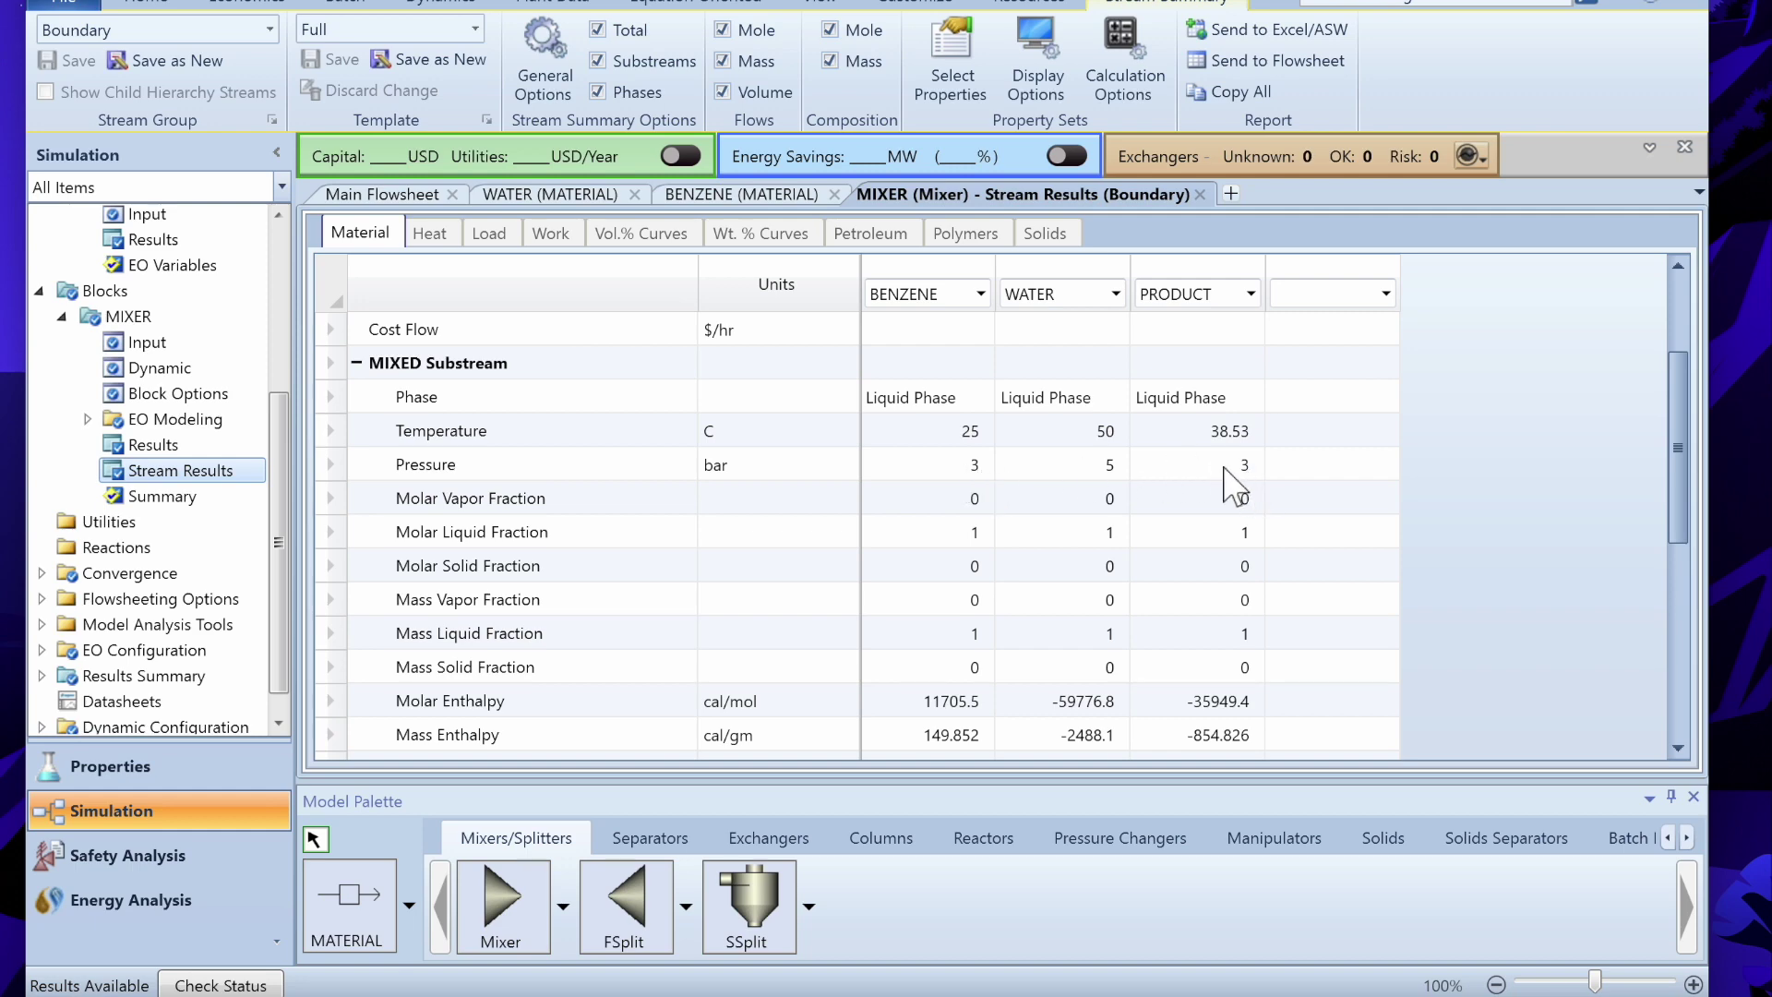
{"action": "scroll", "coordinate": [1002, 573], "scroll_direction": "down", "scroll_amount": 3}
{"action": "scroll", "coordinate": [1002, 571], "scroll_direction": "down", "scroll_amount": 2}
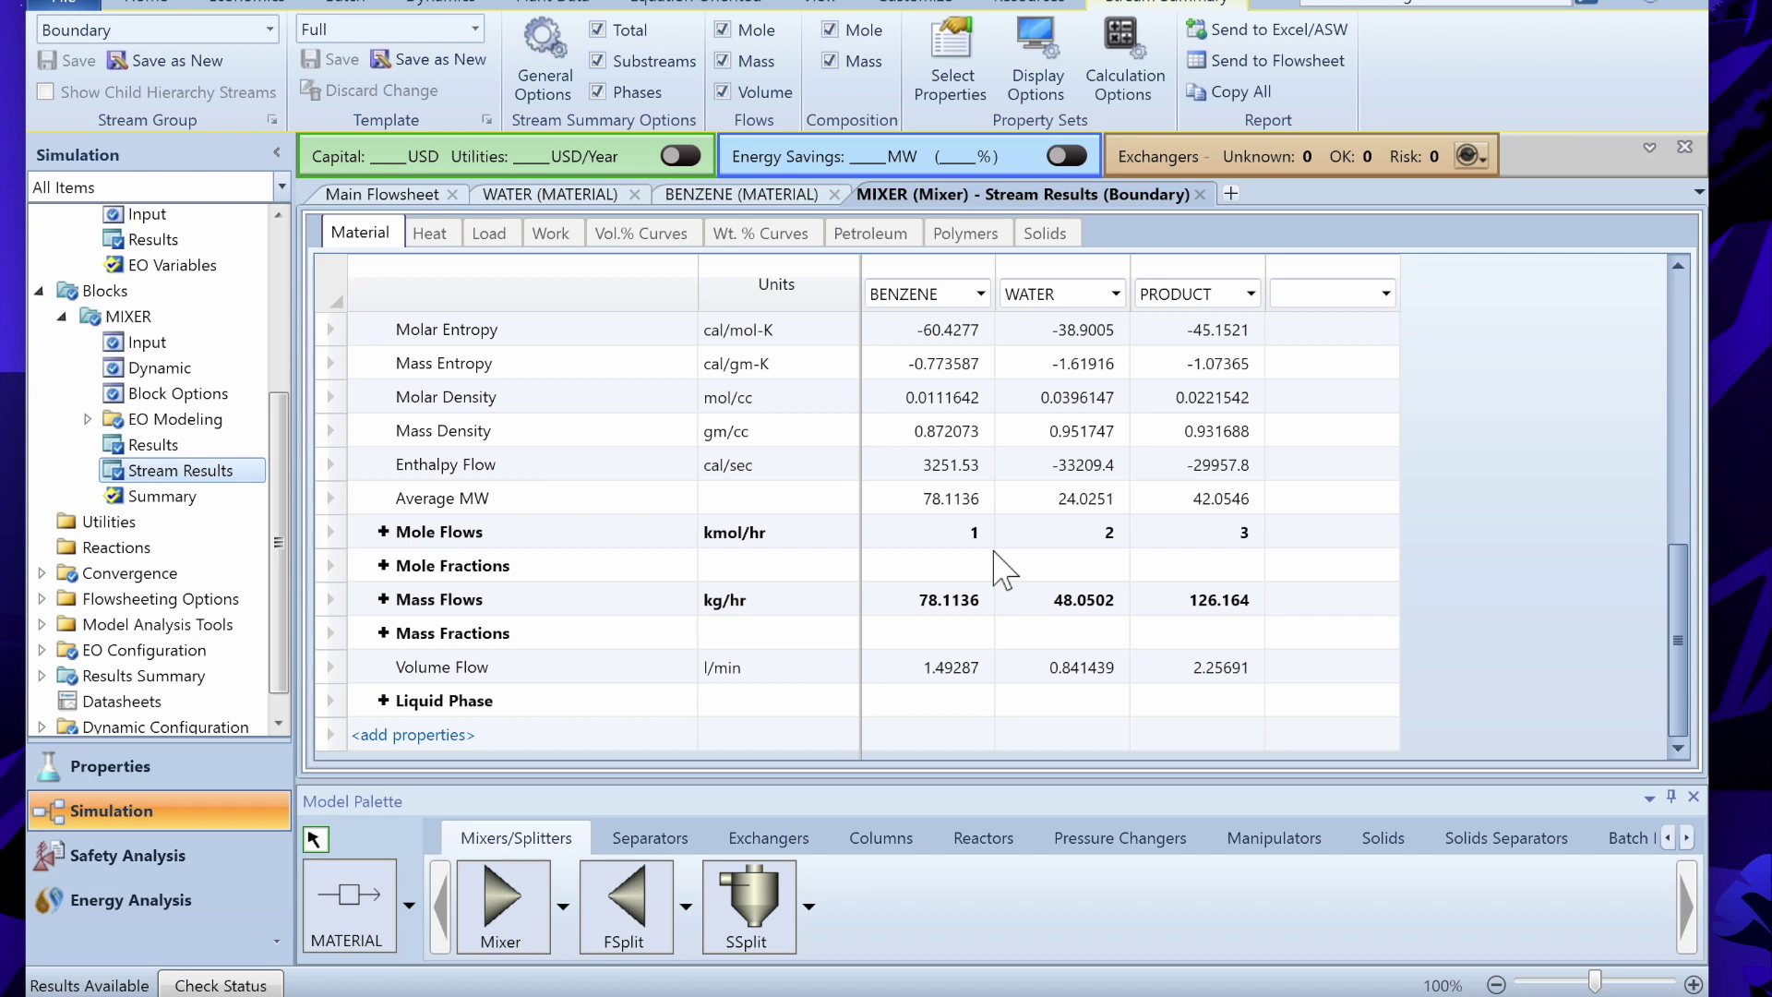
{"action": "left_click", "coordinate": [383, 532]}
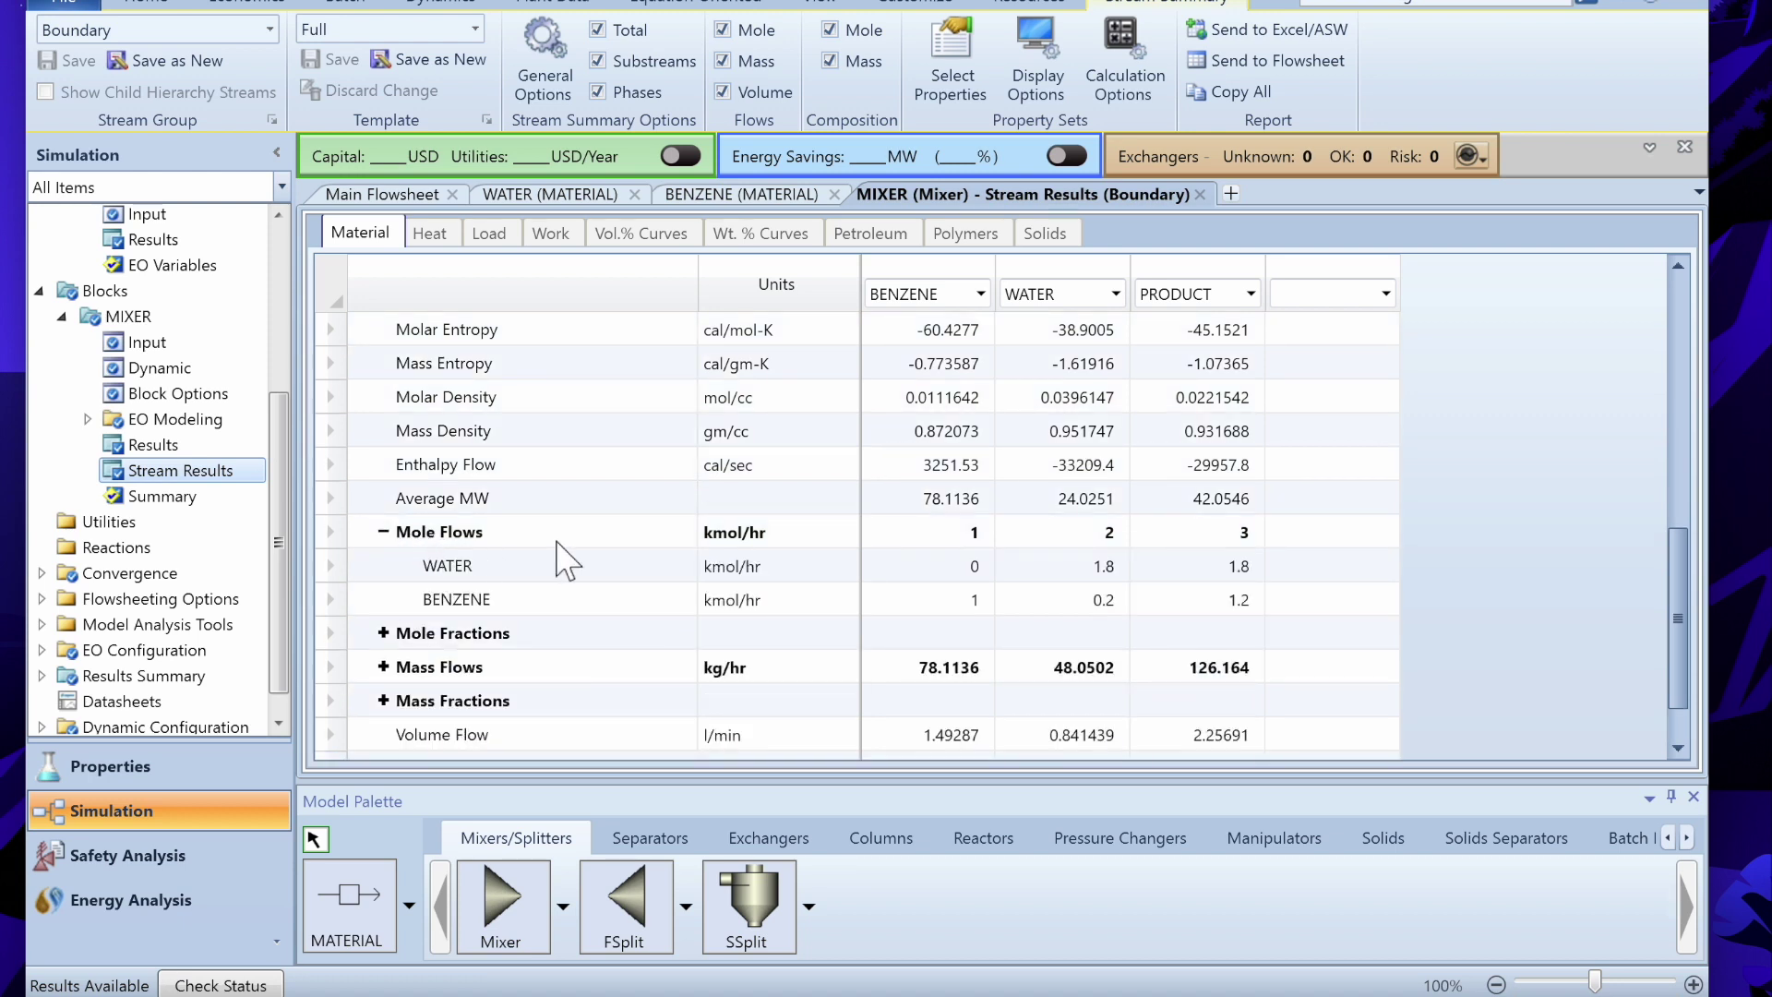
{"action": "scroll", "coordinate": [568, 560], "scroll_direction": "up", "scroll_amount": 3}
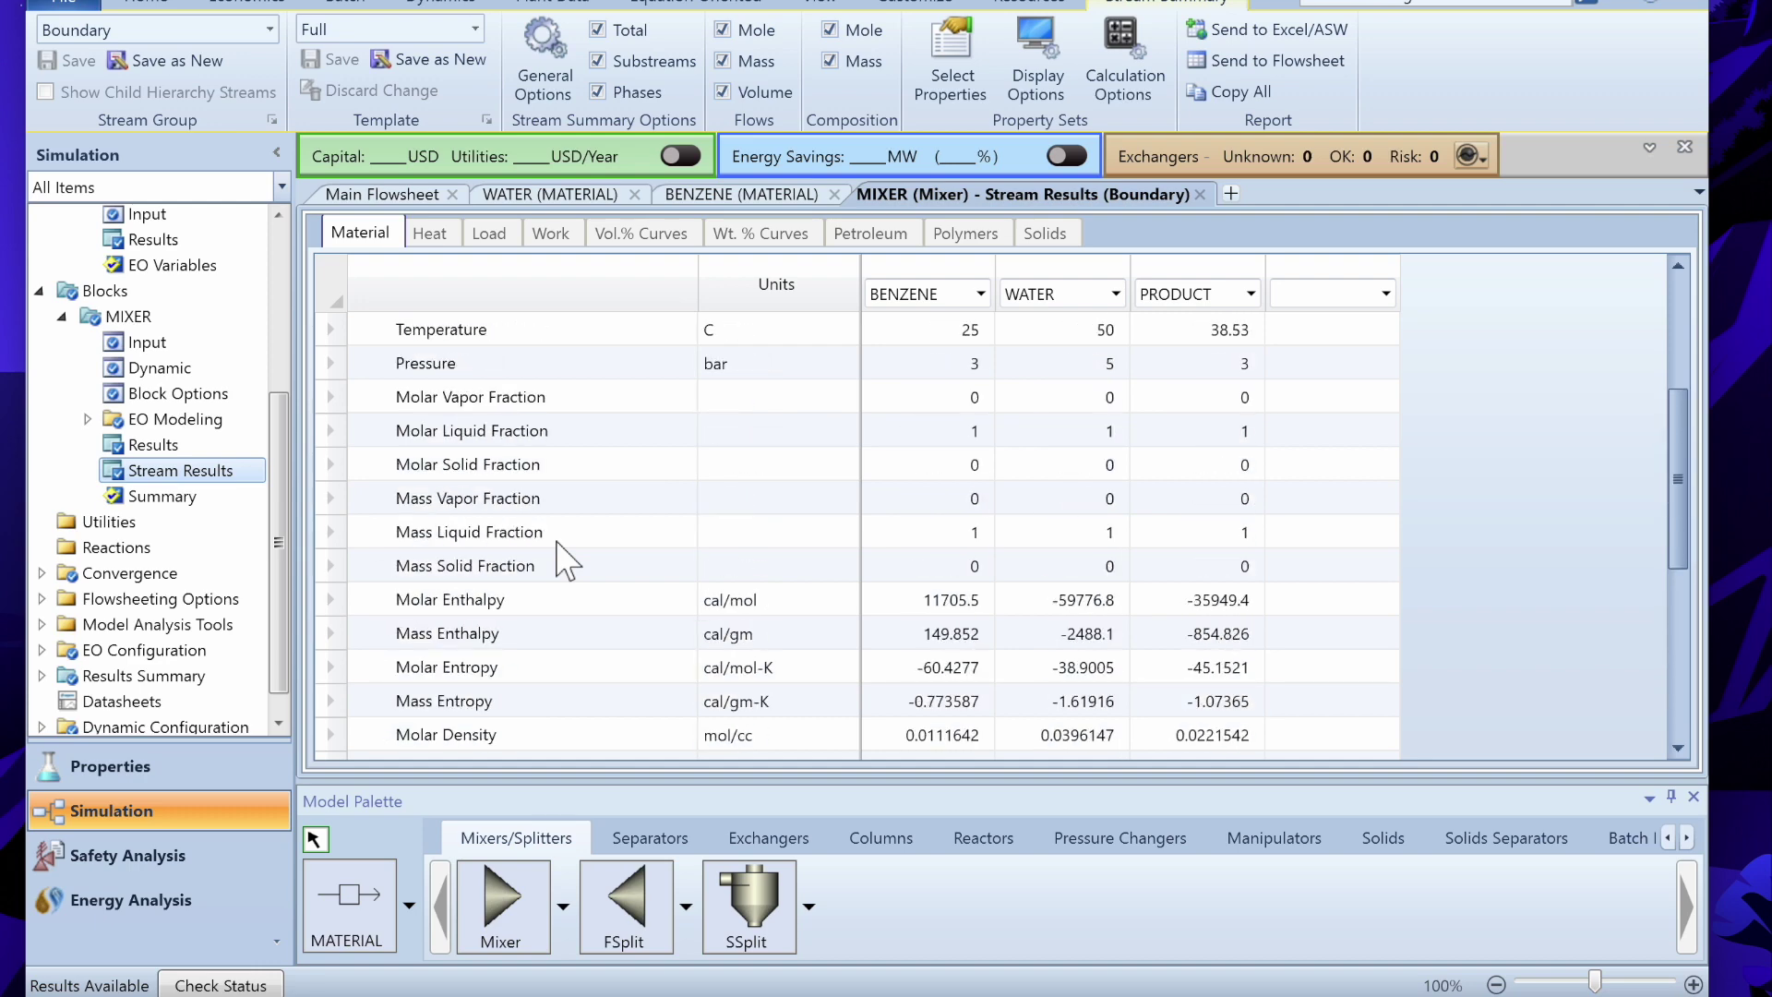
{"action": "scroll", "coordinate": [568, 560], "scroll_direction": "up", "scroll_amount": 3}
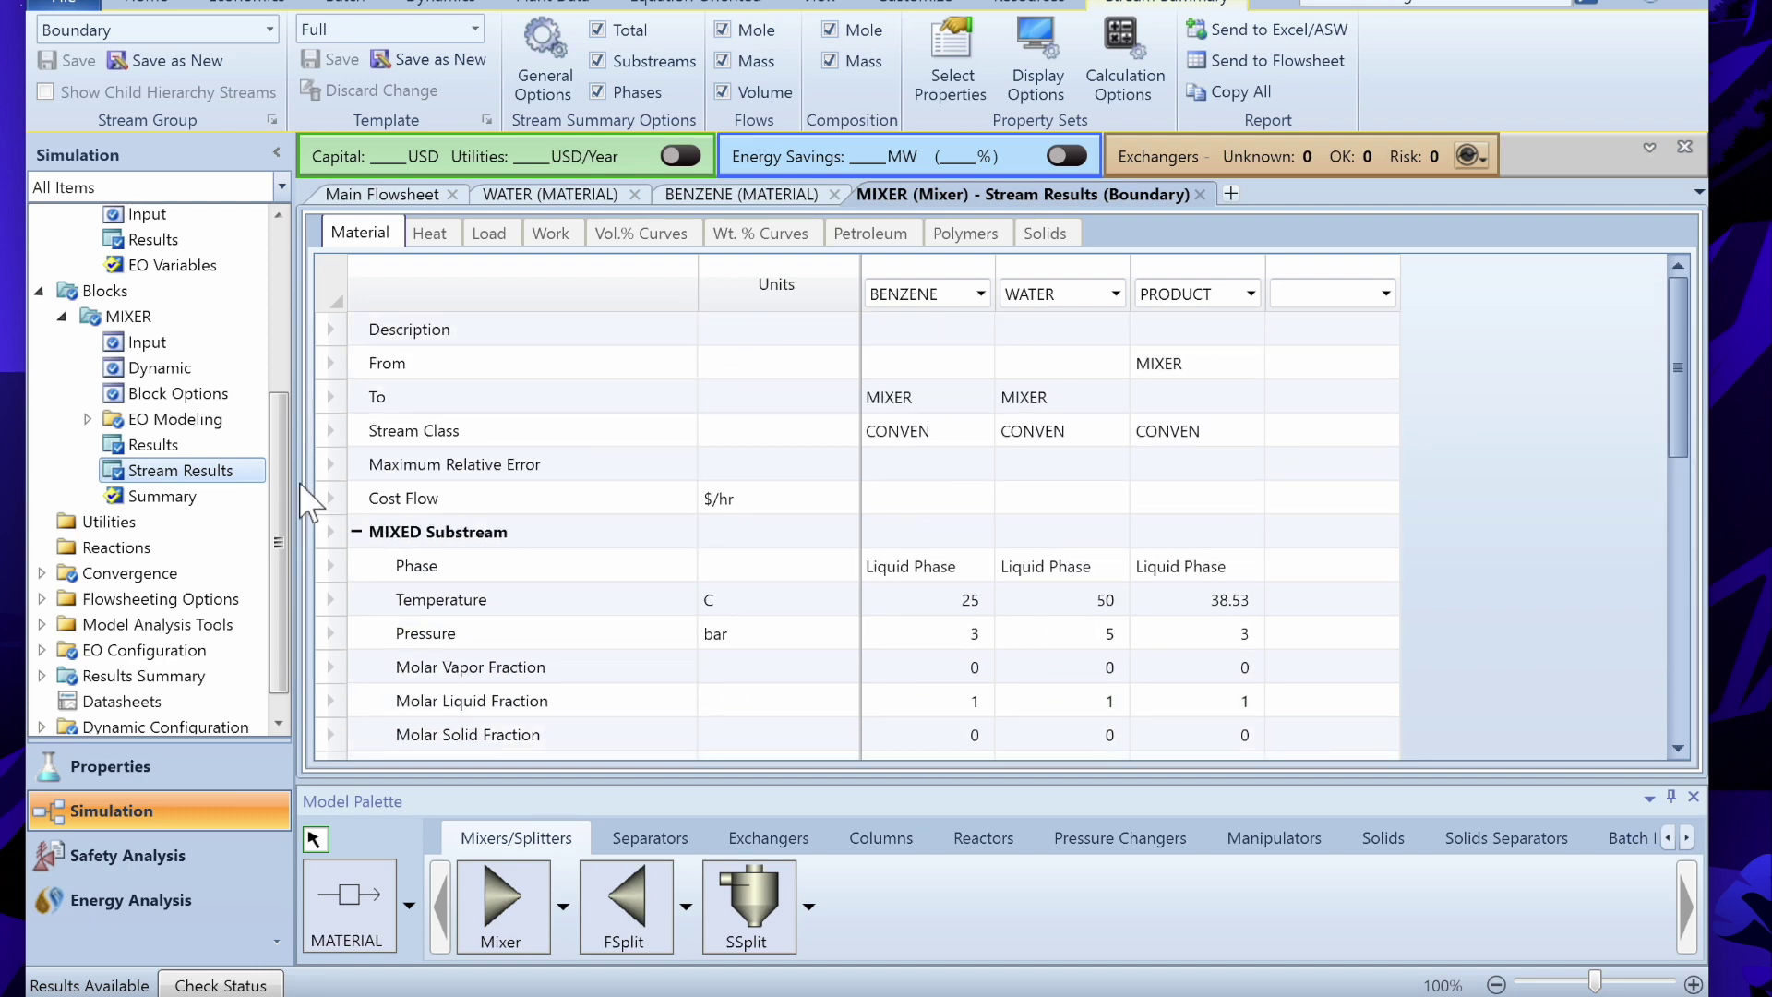
- Examine the unit-operation models offered in each Model Palette category, from separators to batch models, and look over the simulation's navigation tree
{"action": "left_click_drag", "start_coordinate": [287, 479], "coordinate": [279, 268]}
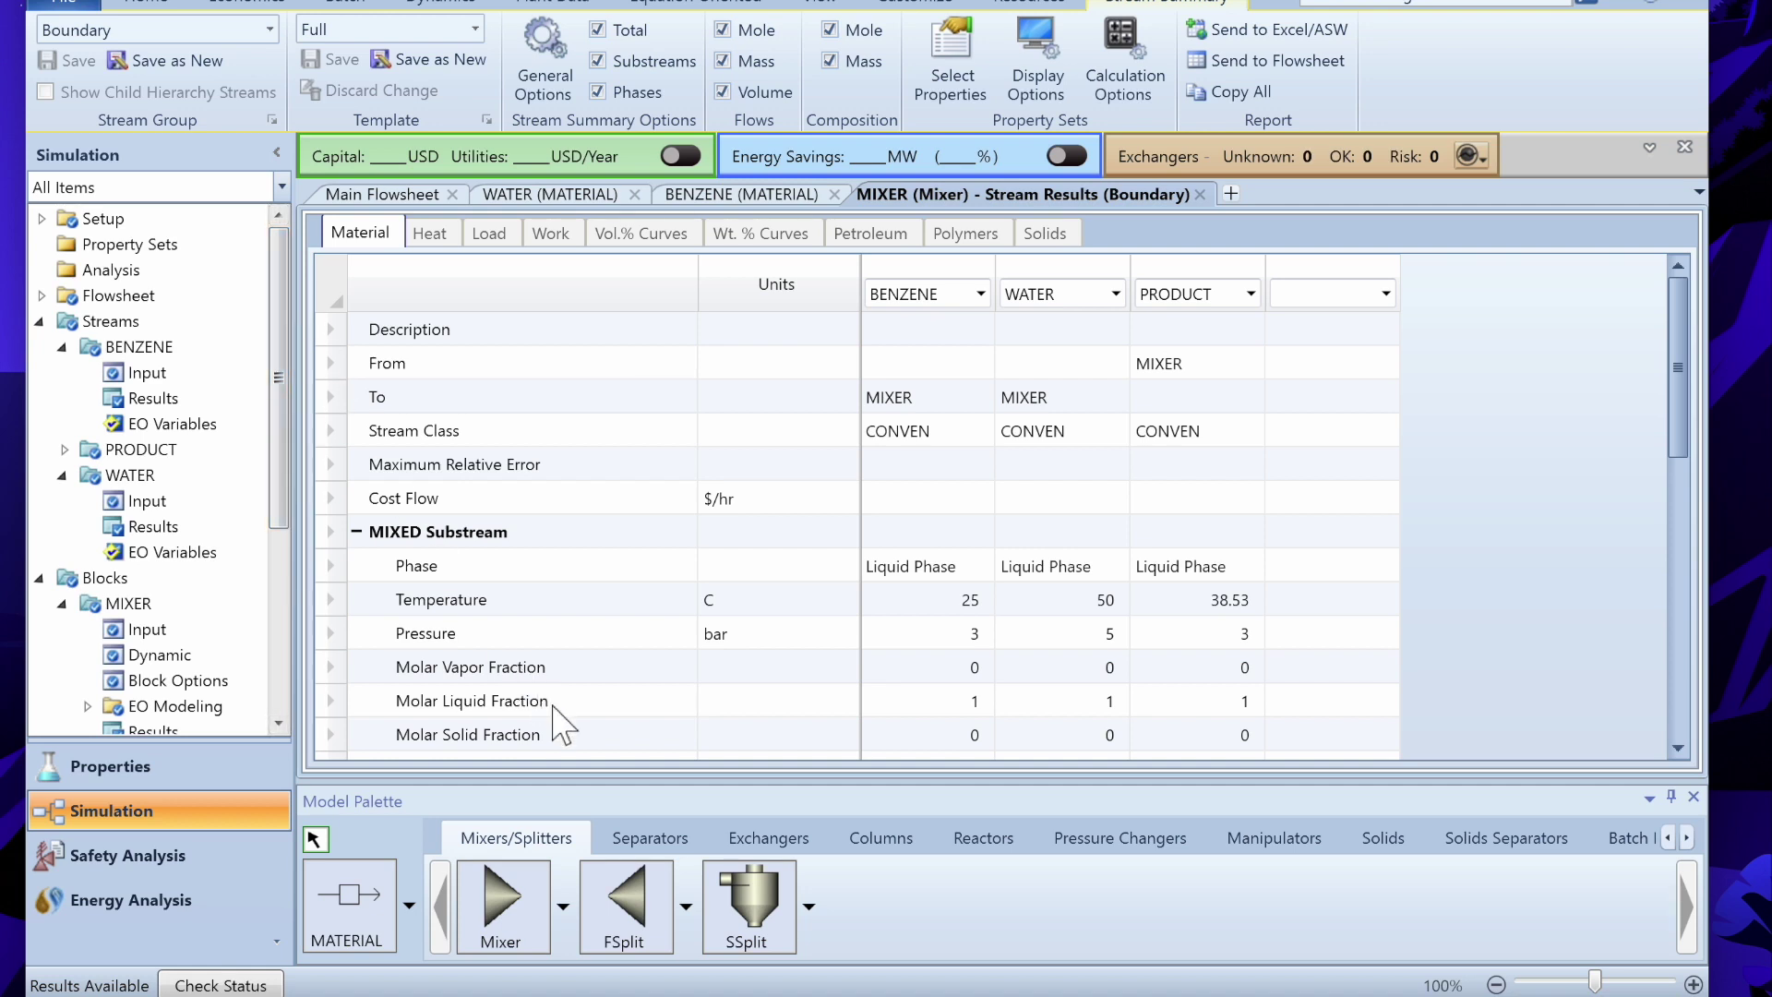
{"action": "left_click", "coordinate": [646, 838]}
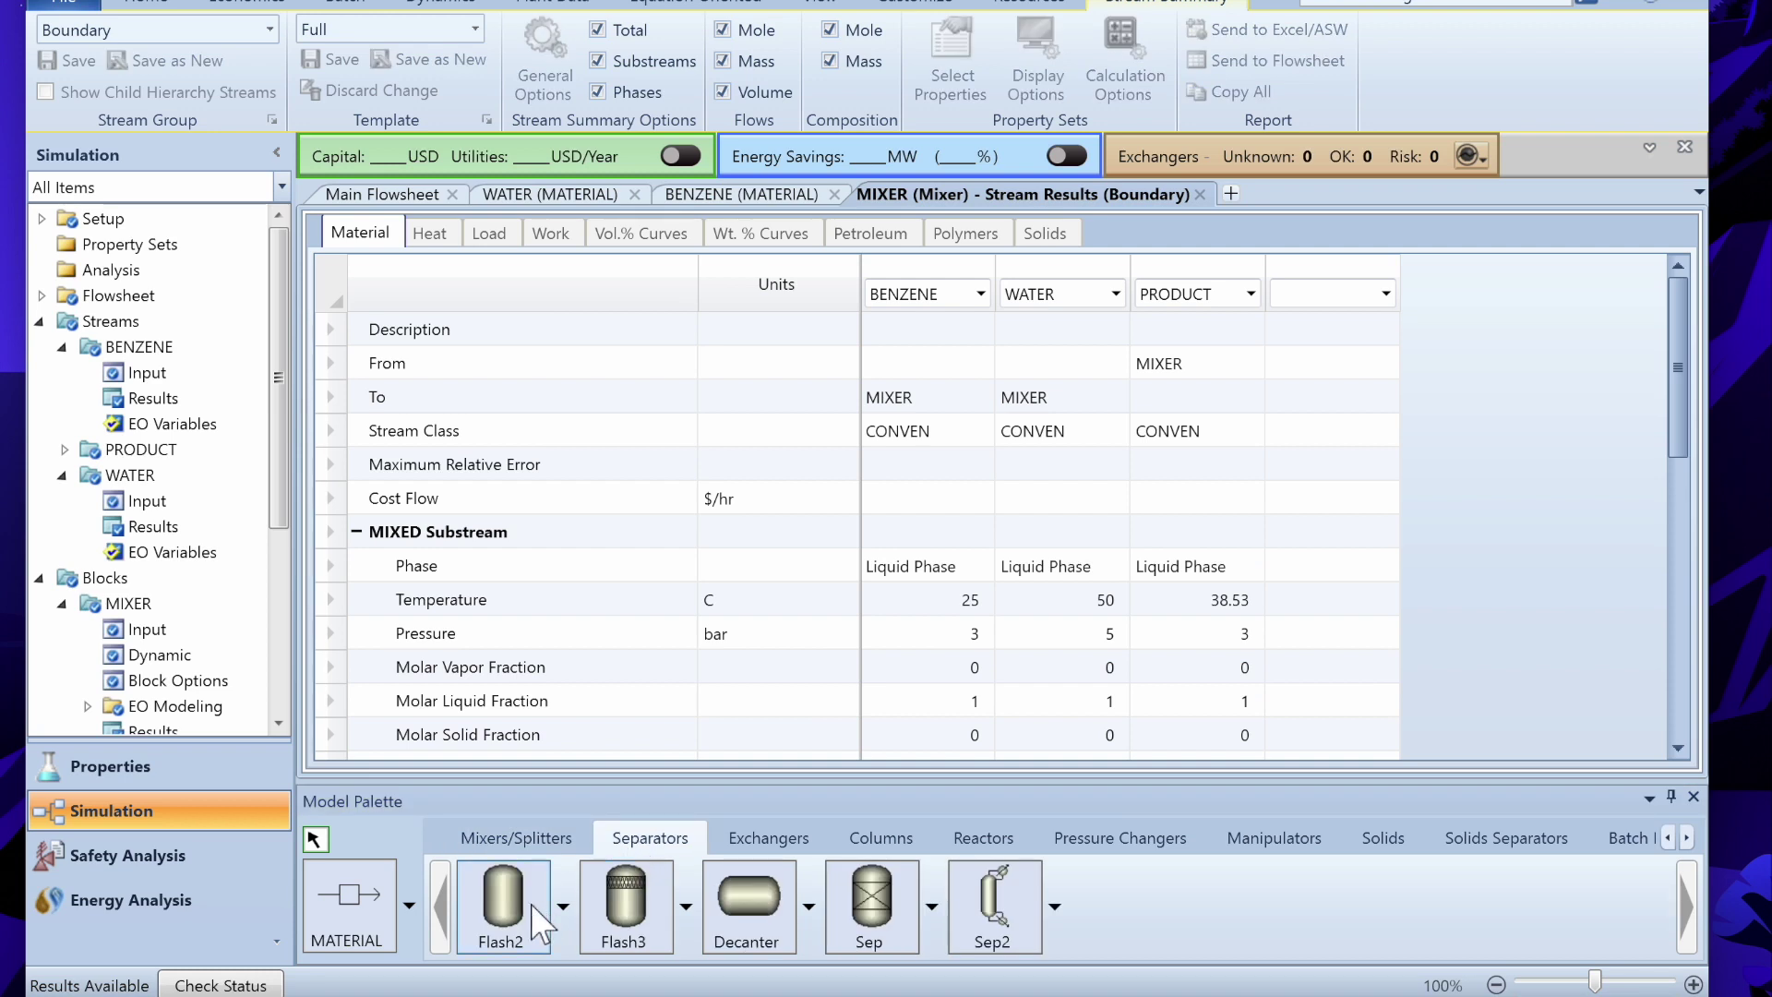
{"action": "left_click", "coordinate": [768, 838]}
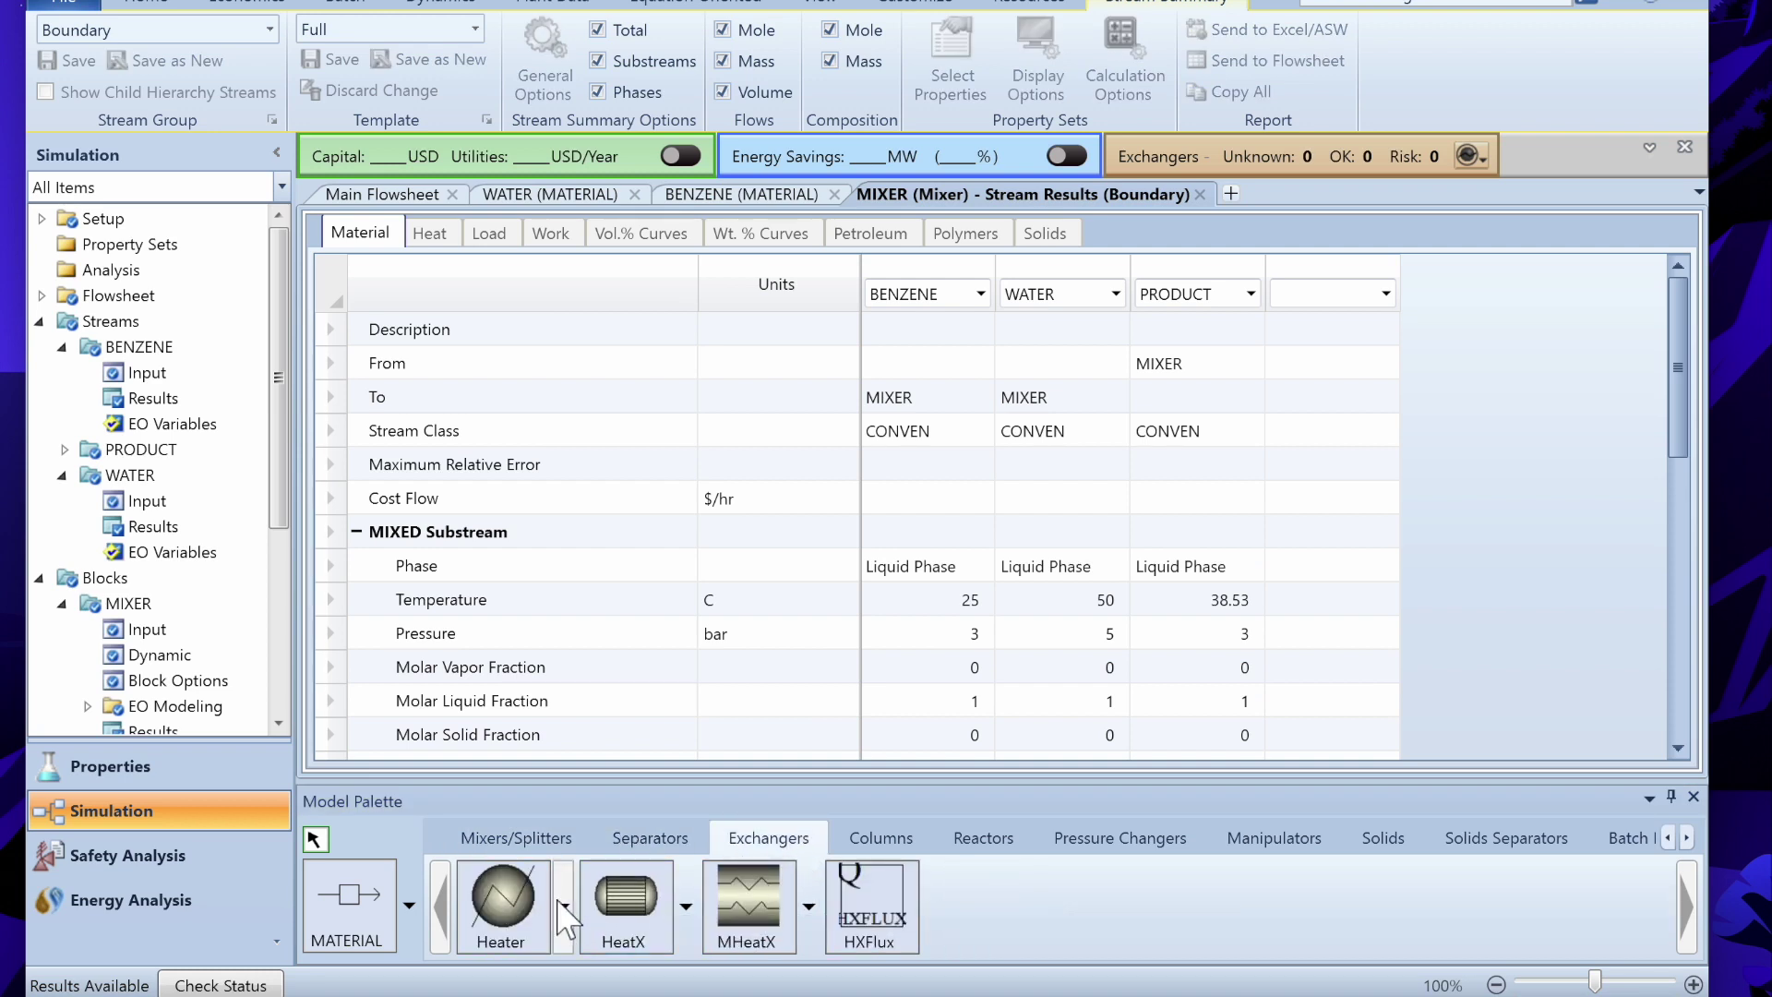
{"action": "left_click", "coordinate": [888, 837]}
{"action": "left_click", "coordinate": [1007, 833]}
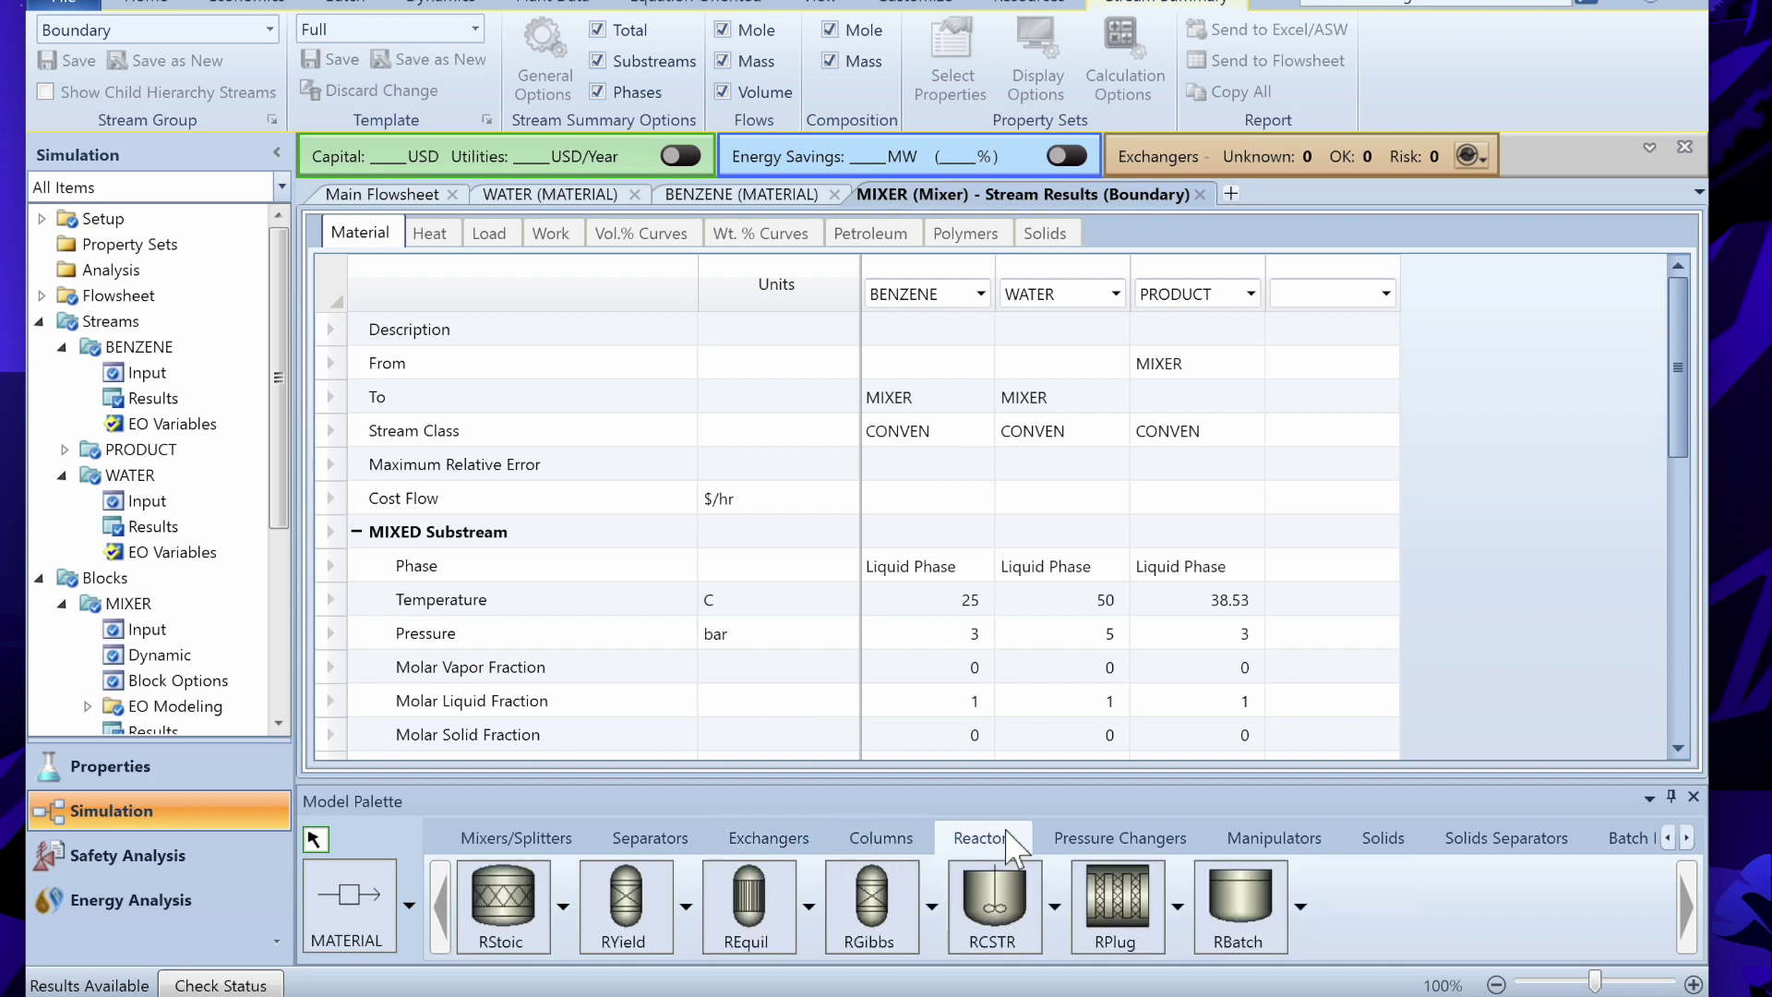
{"action": "left_click", "coordinate": [1113, 836]}
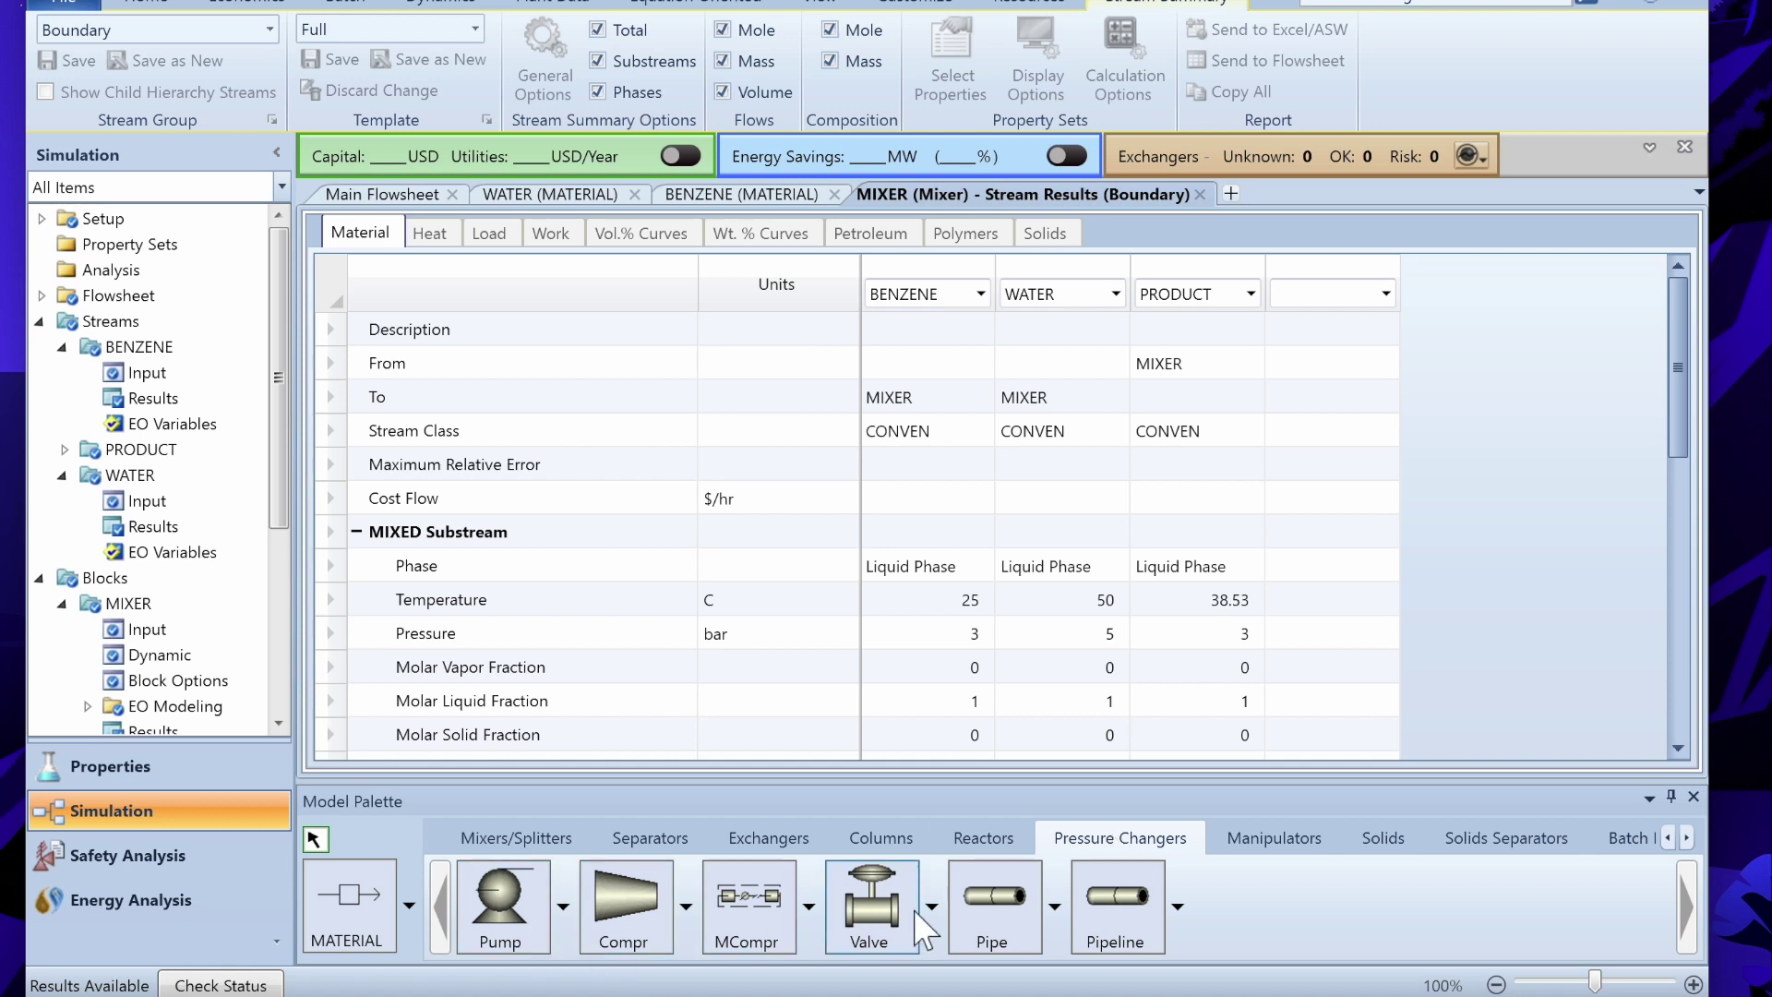
{"action": "left_click", "coordinate": [1292, 830]}
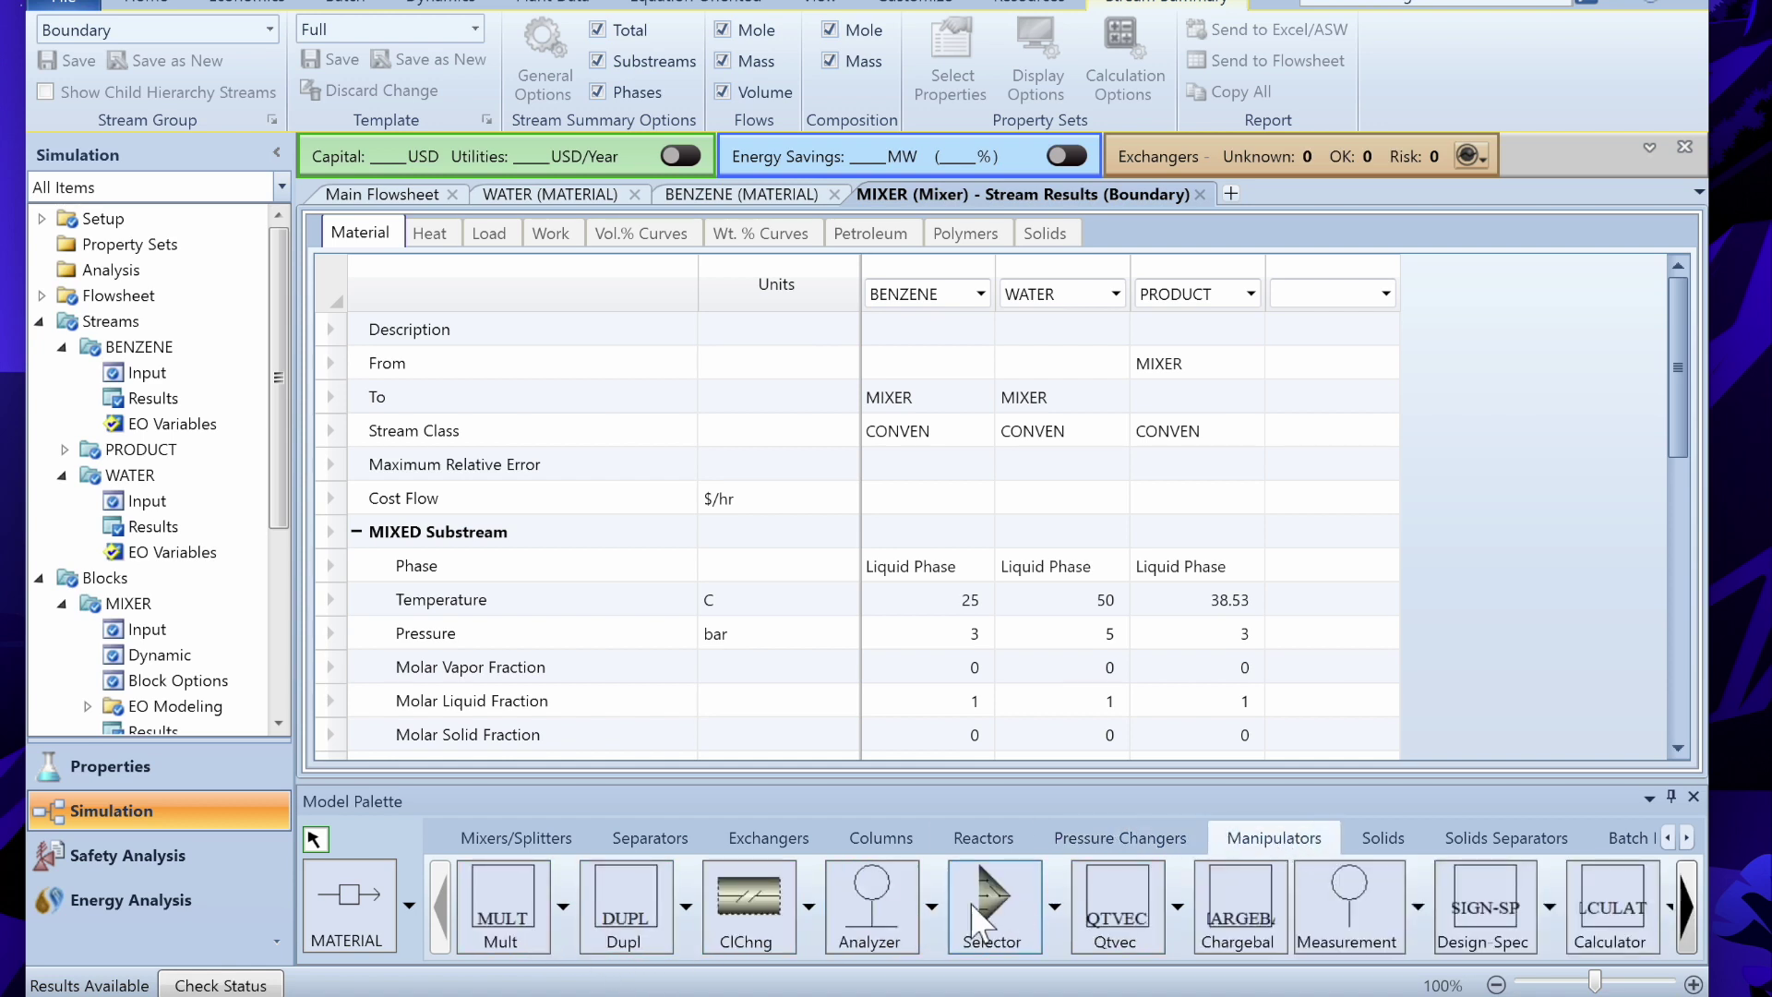
{"action": "left_click", "coordinate": [1382, 837]}
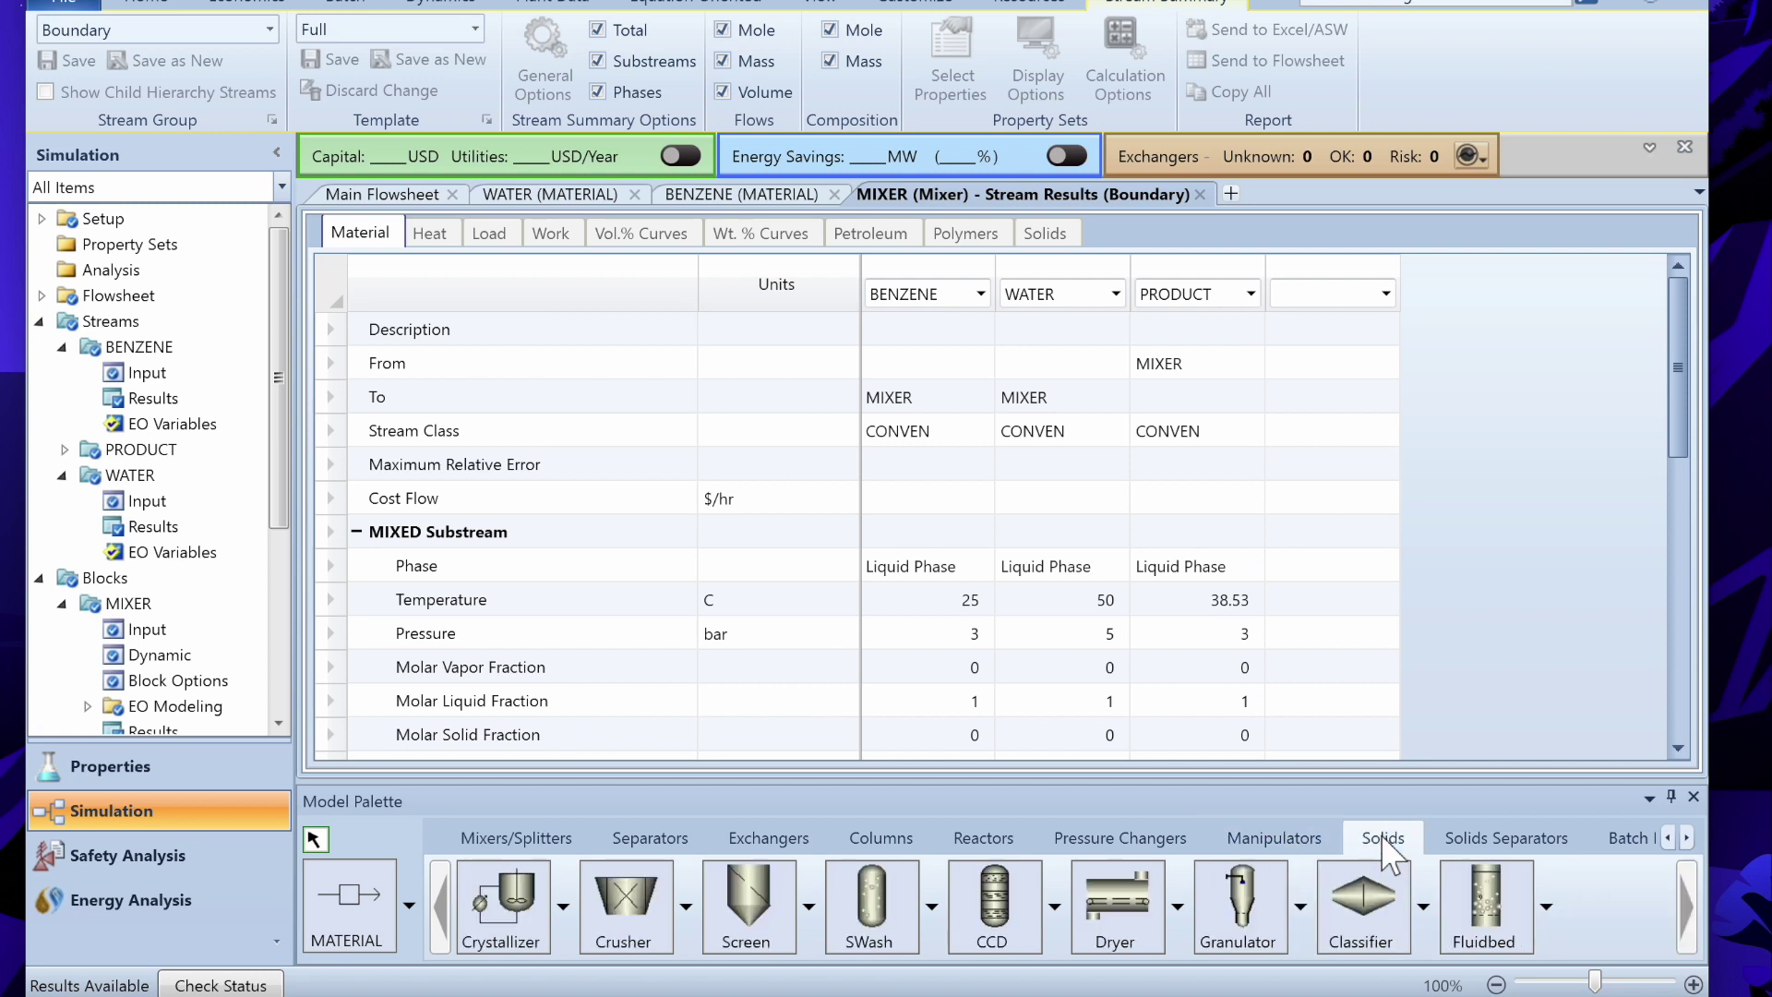
{"action": "left_click", "coordinate": [1504, 838]}
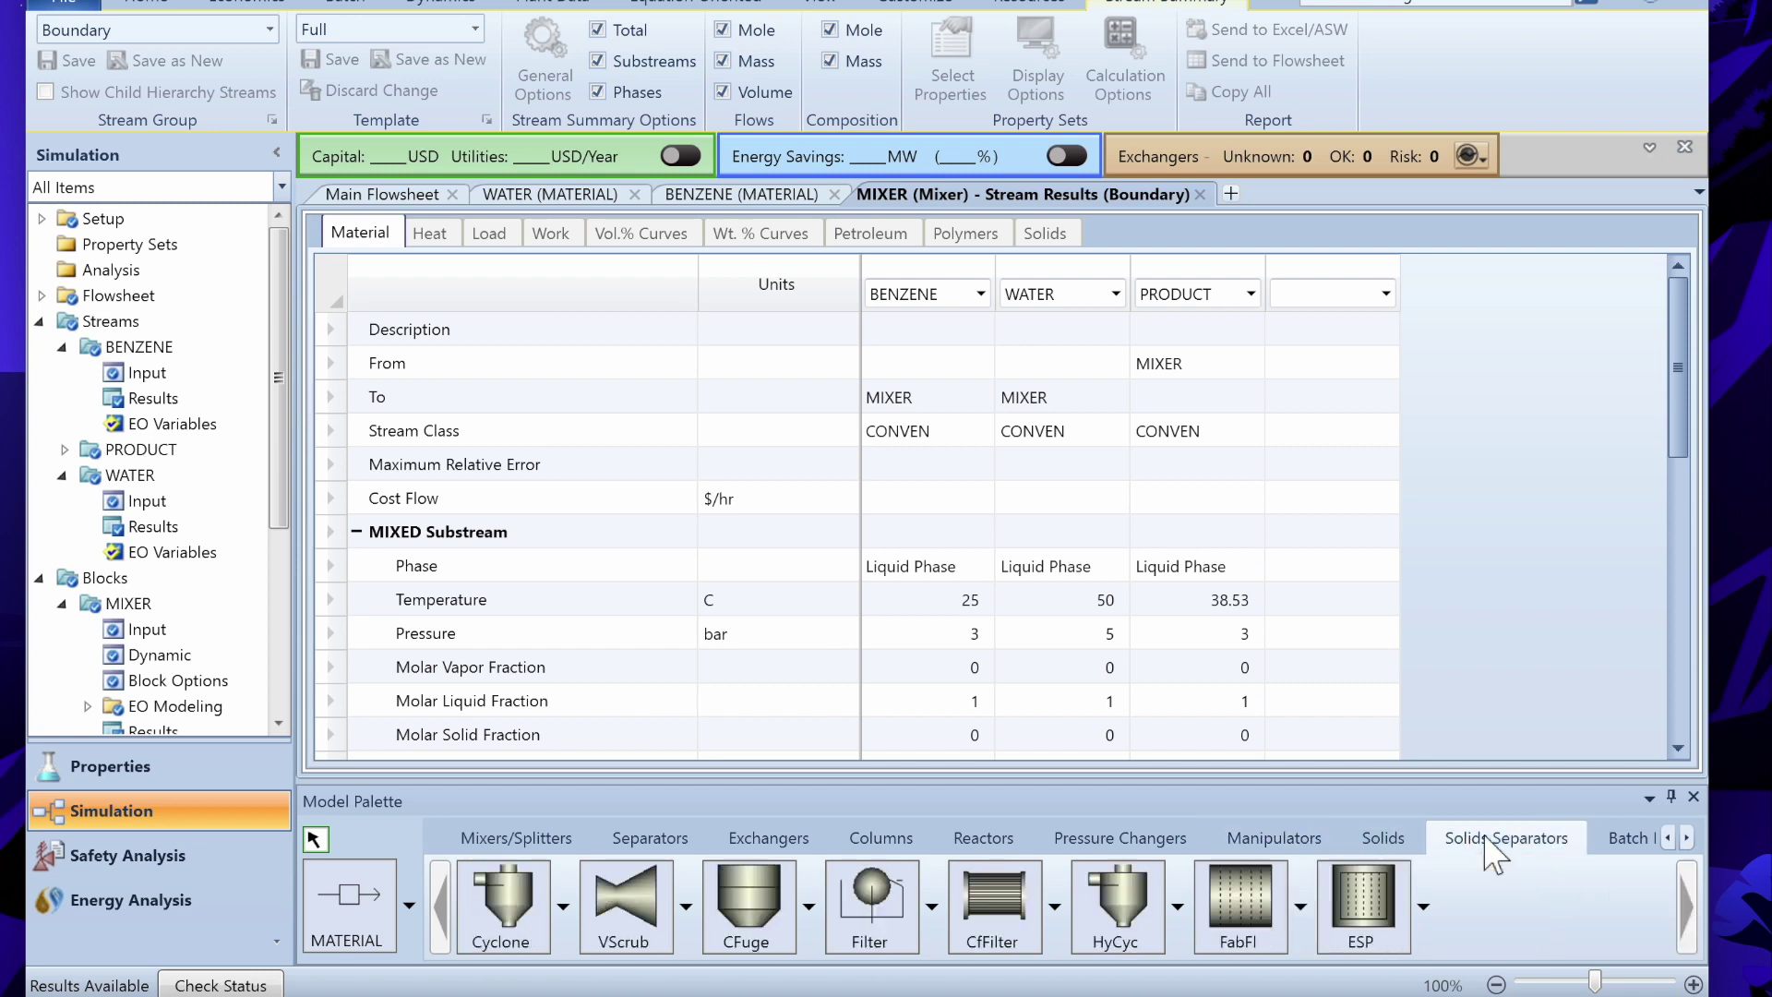
{"action": "left_click", "coordinate": [1617, 840]}
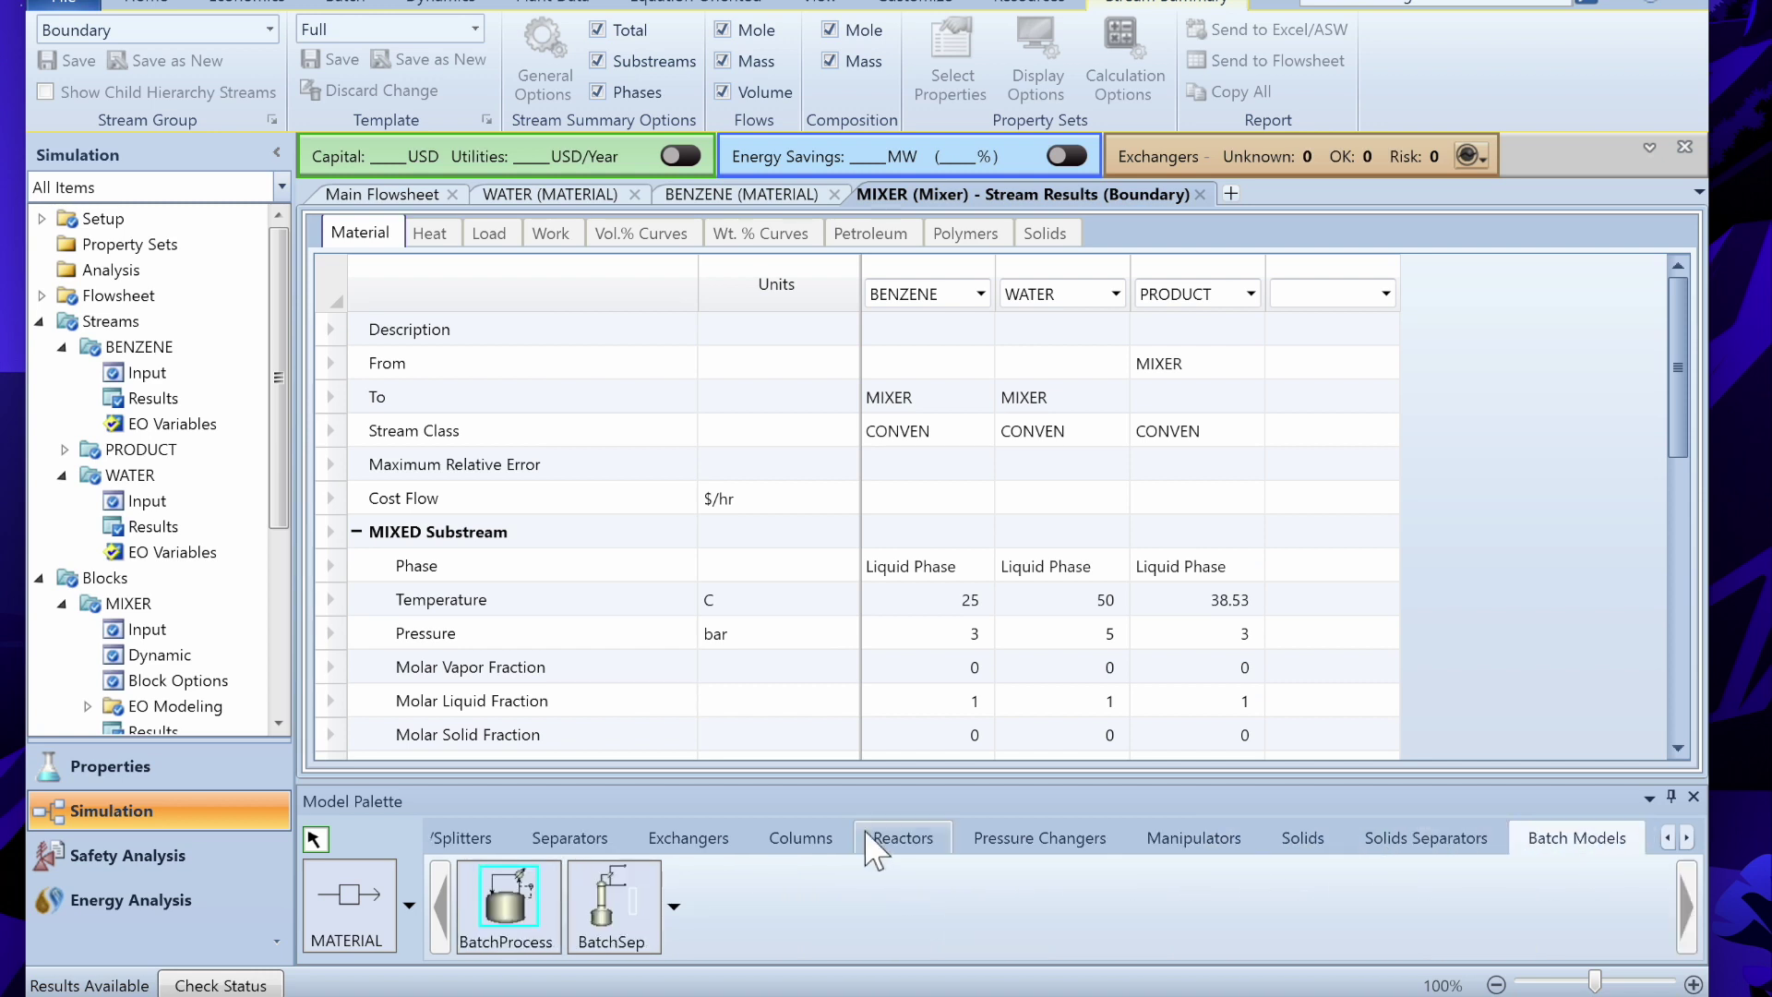
{"action": "left_click", "coordinate": [457, 842]}
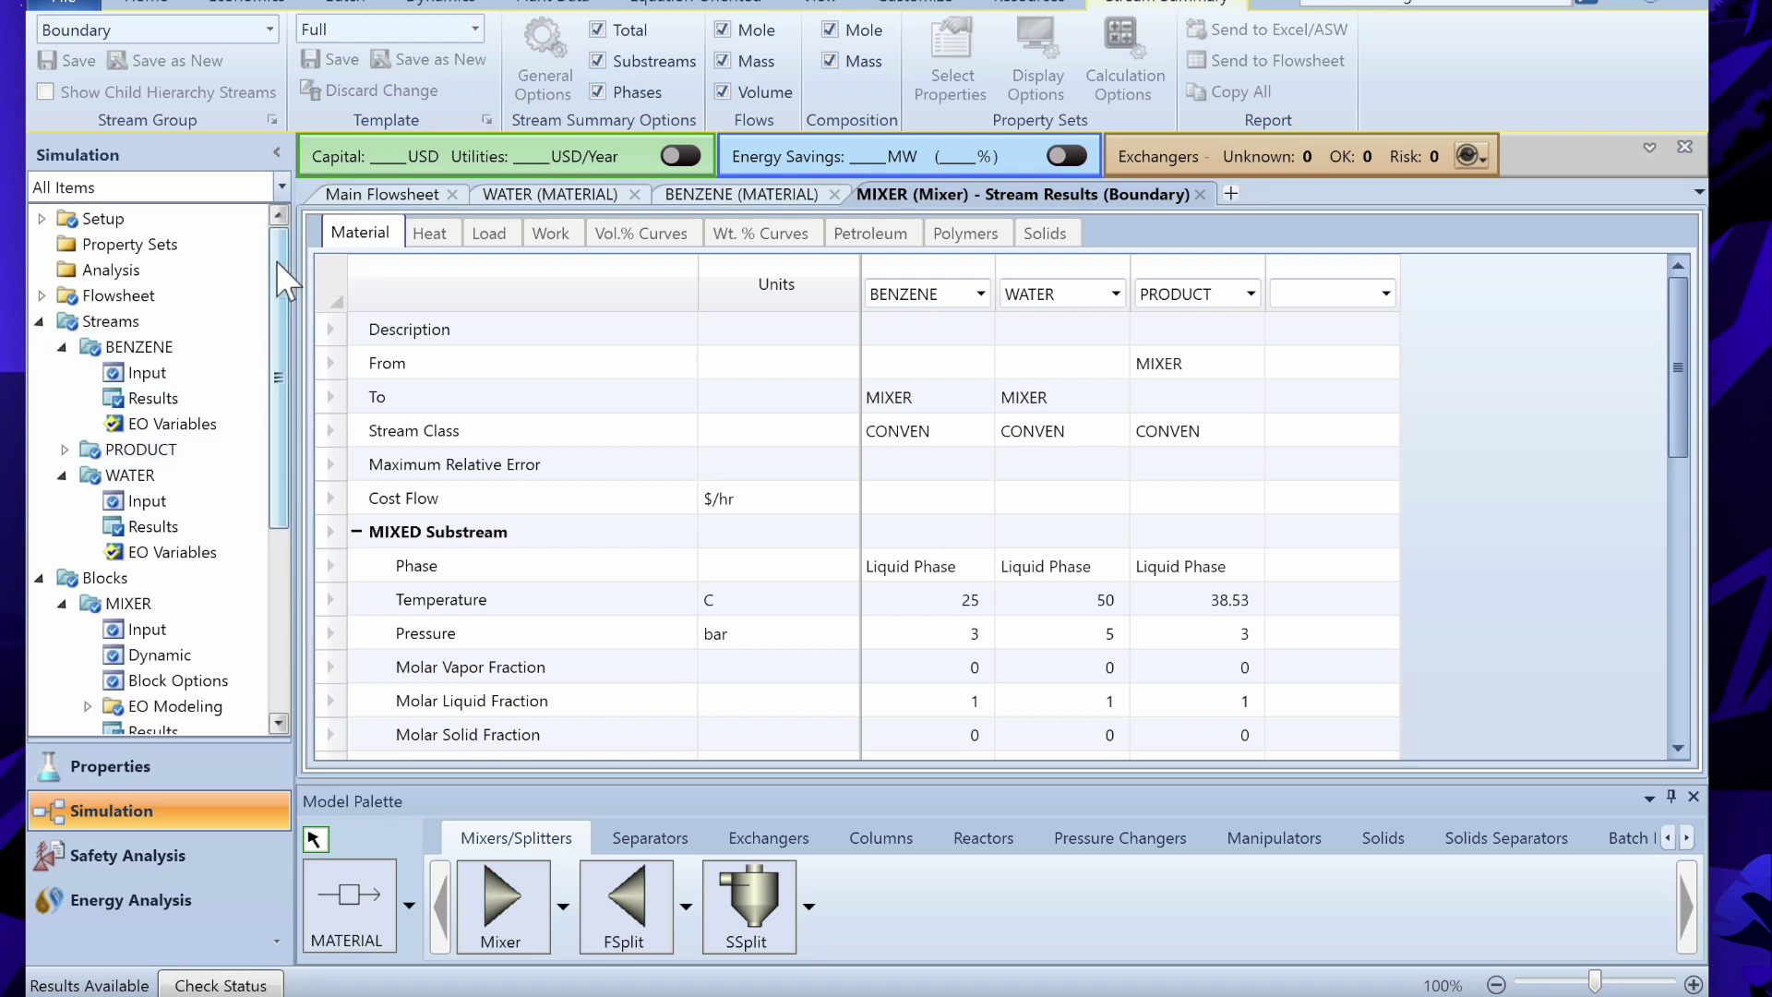
{"action": "left_click_drag", "start_coordinate": [275, 260], "coordinate": [327, 456]}
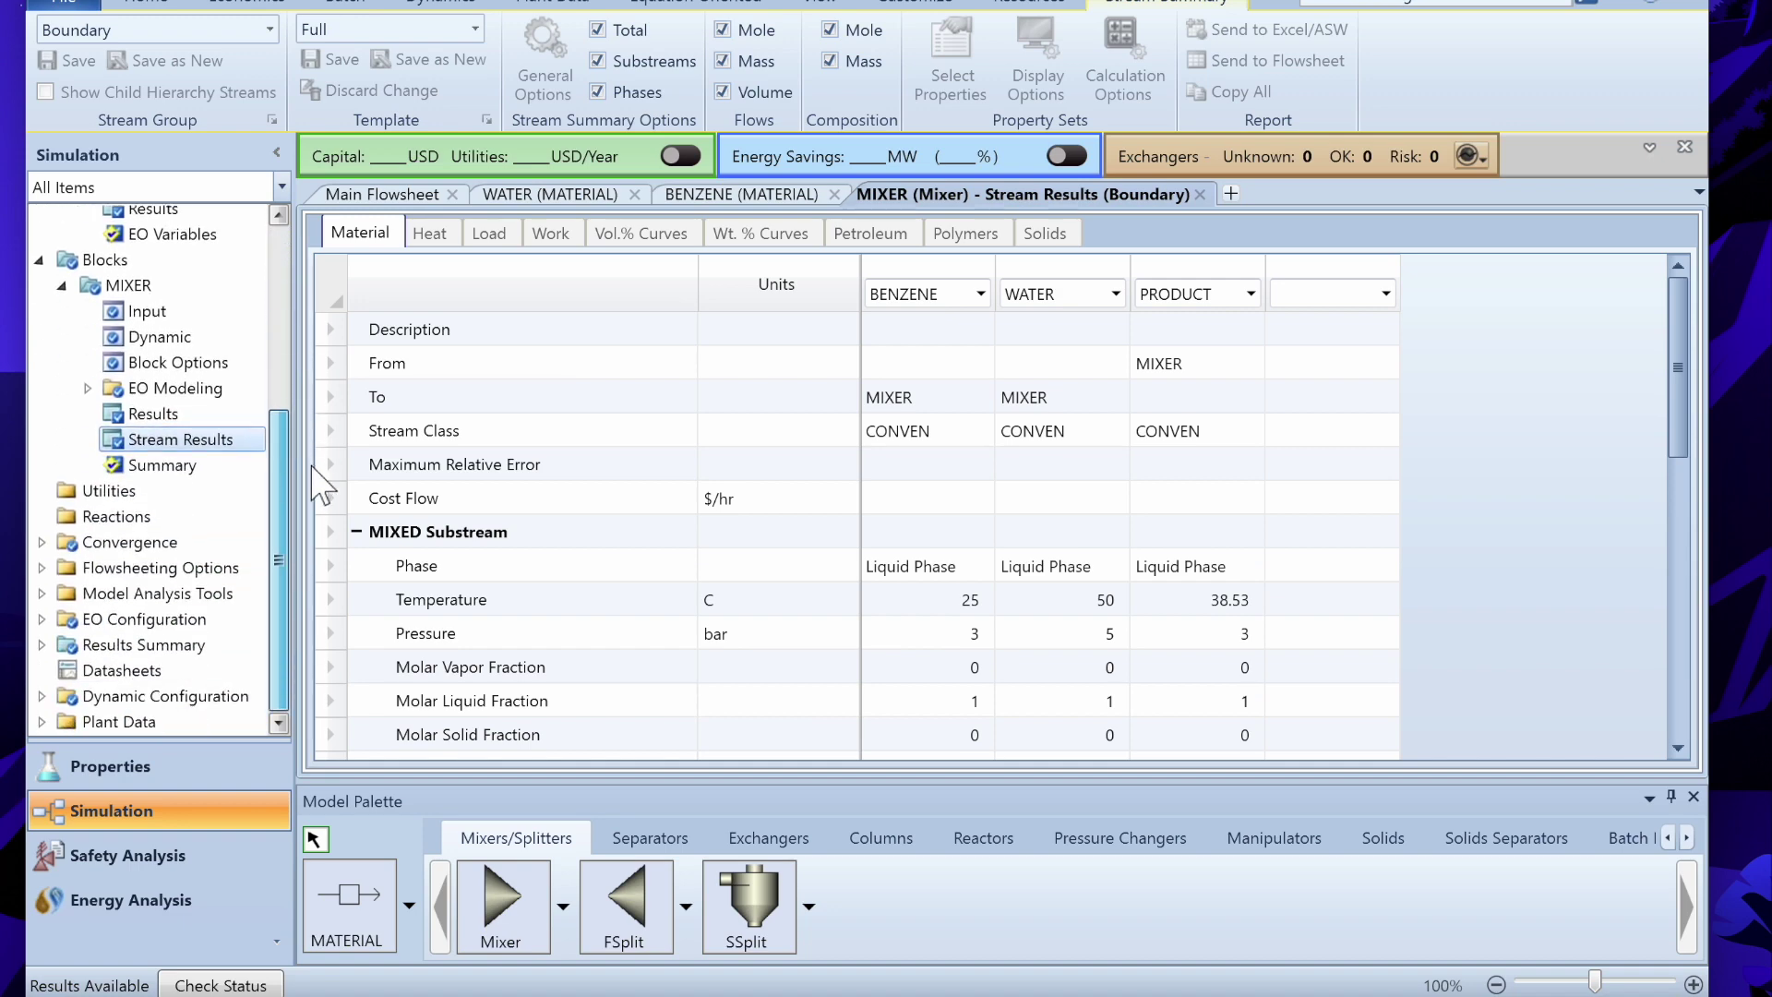